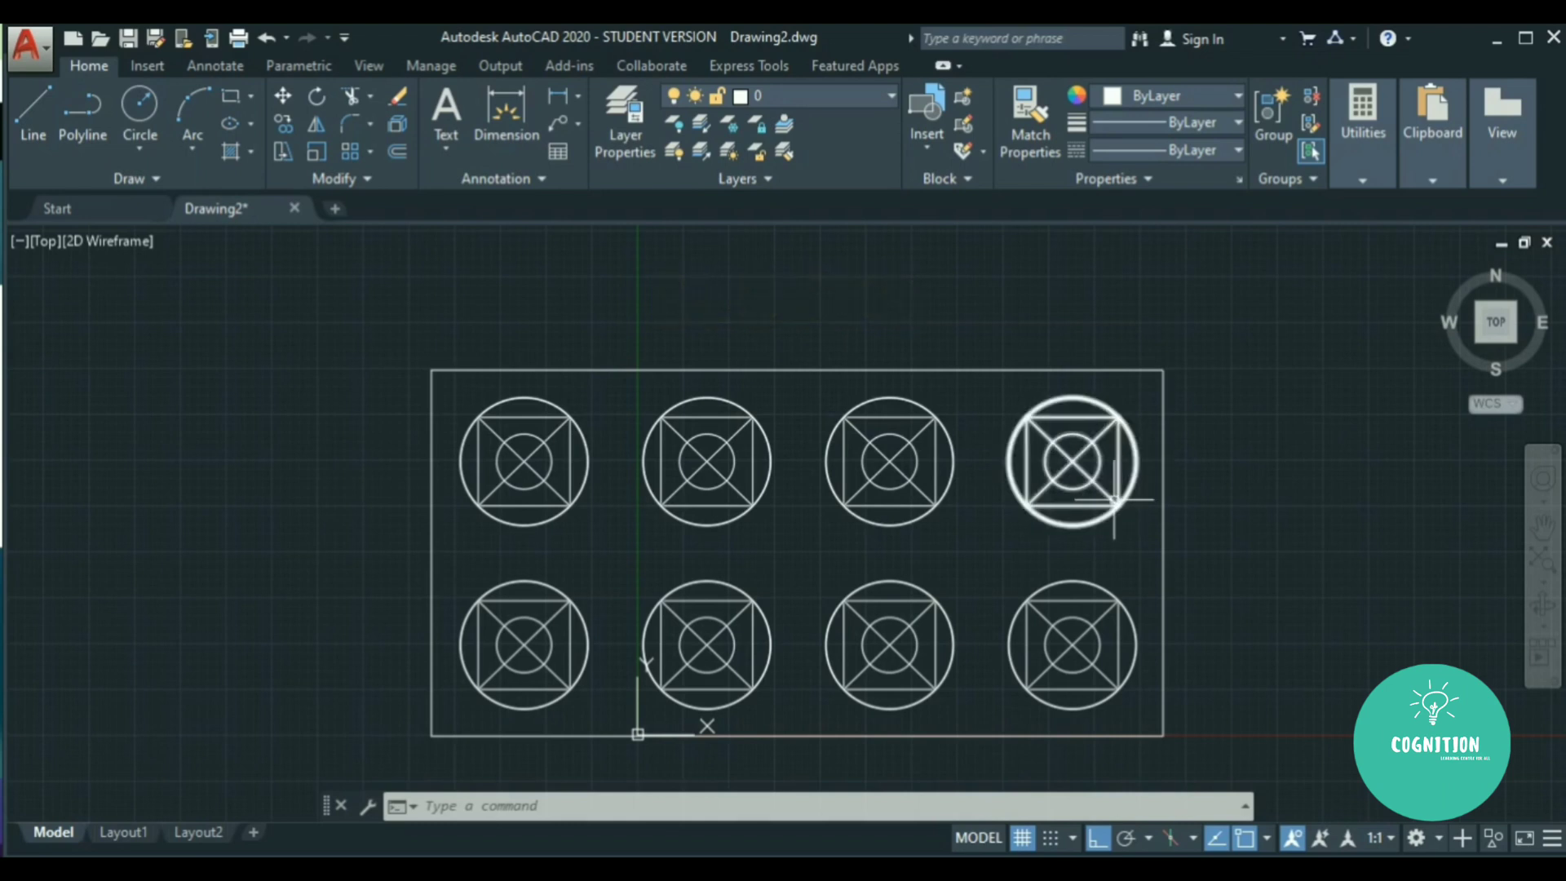
# Create a new blank drawing alongside the existing one.
pyautogui.moveTo(1110, 499)
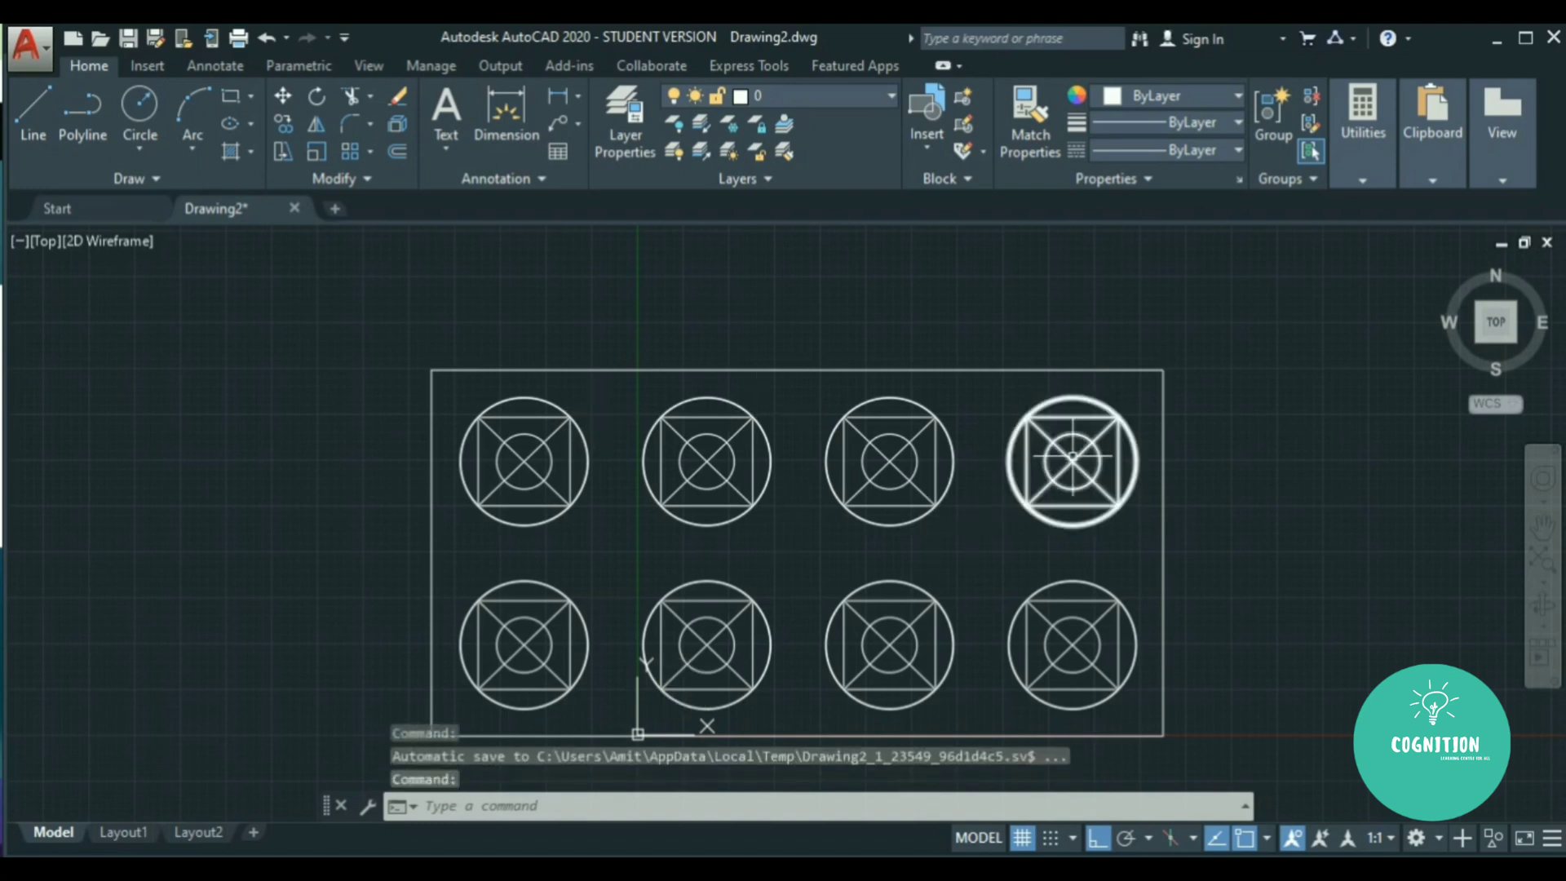
pyautogui.moveTo(1072, 457)
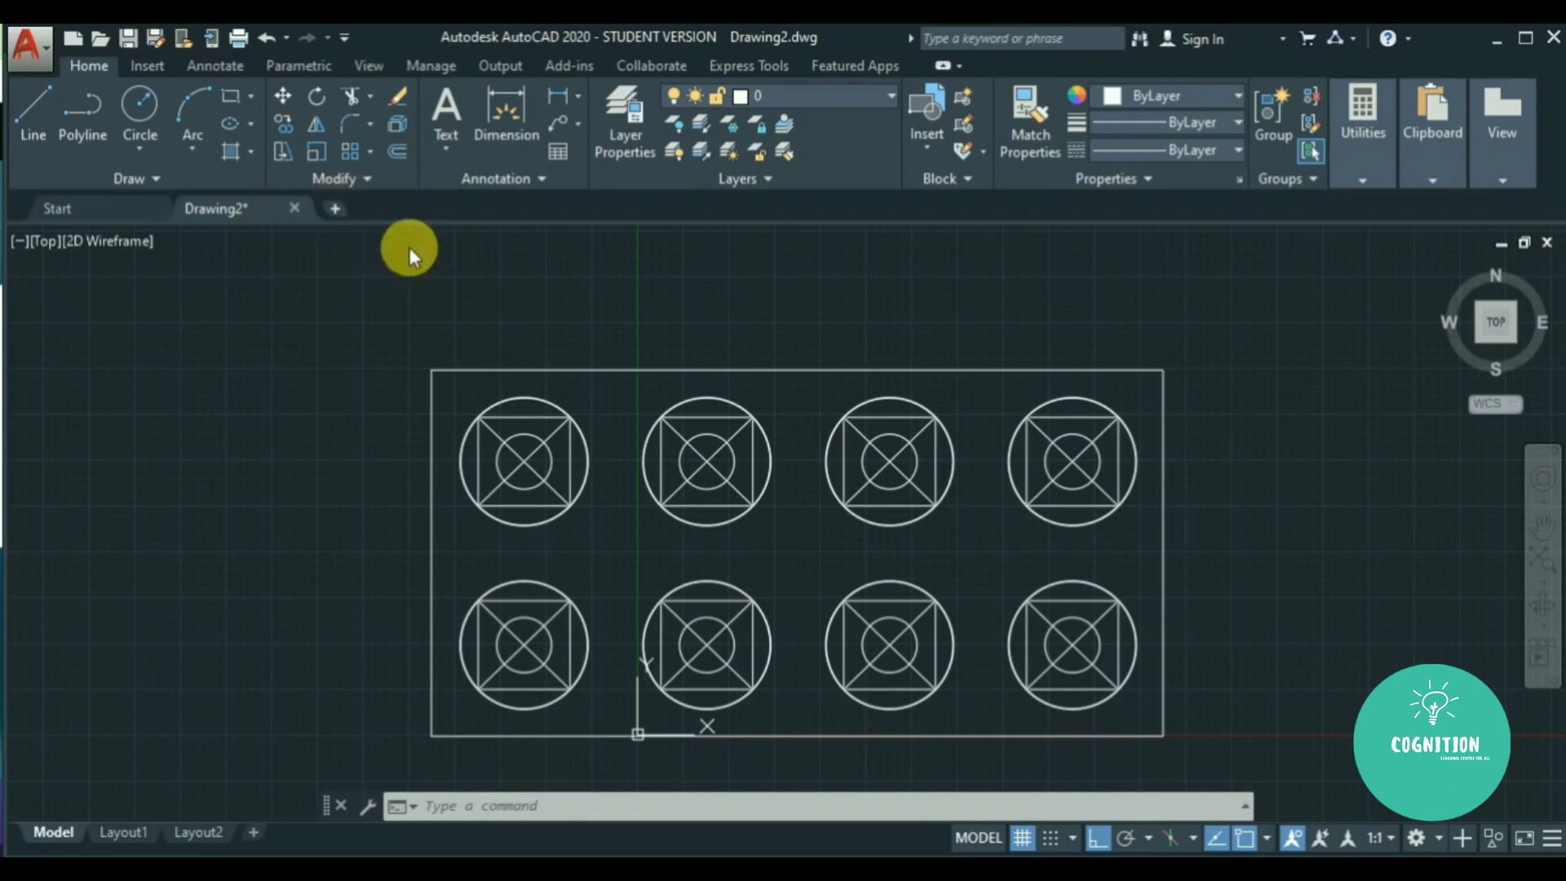
pyautogui.click(333, 208)
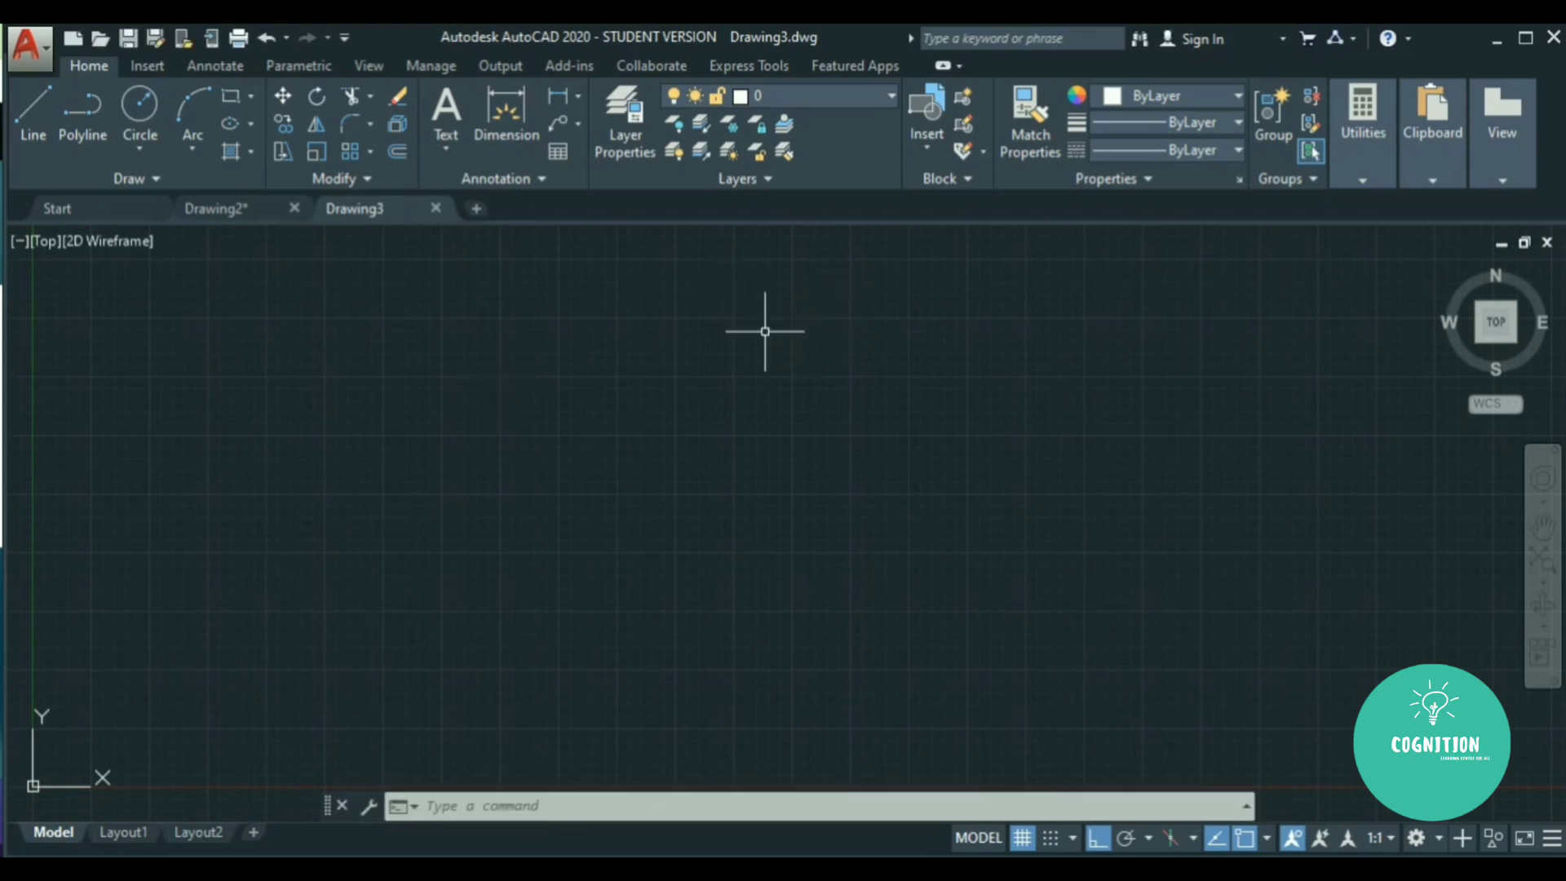
pyautogui.press('Return')
pyautogui.press('Return')
pyautogui.press('Return')
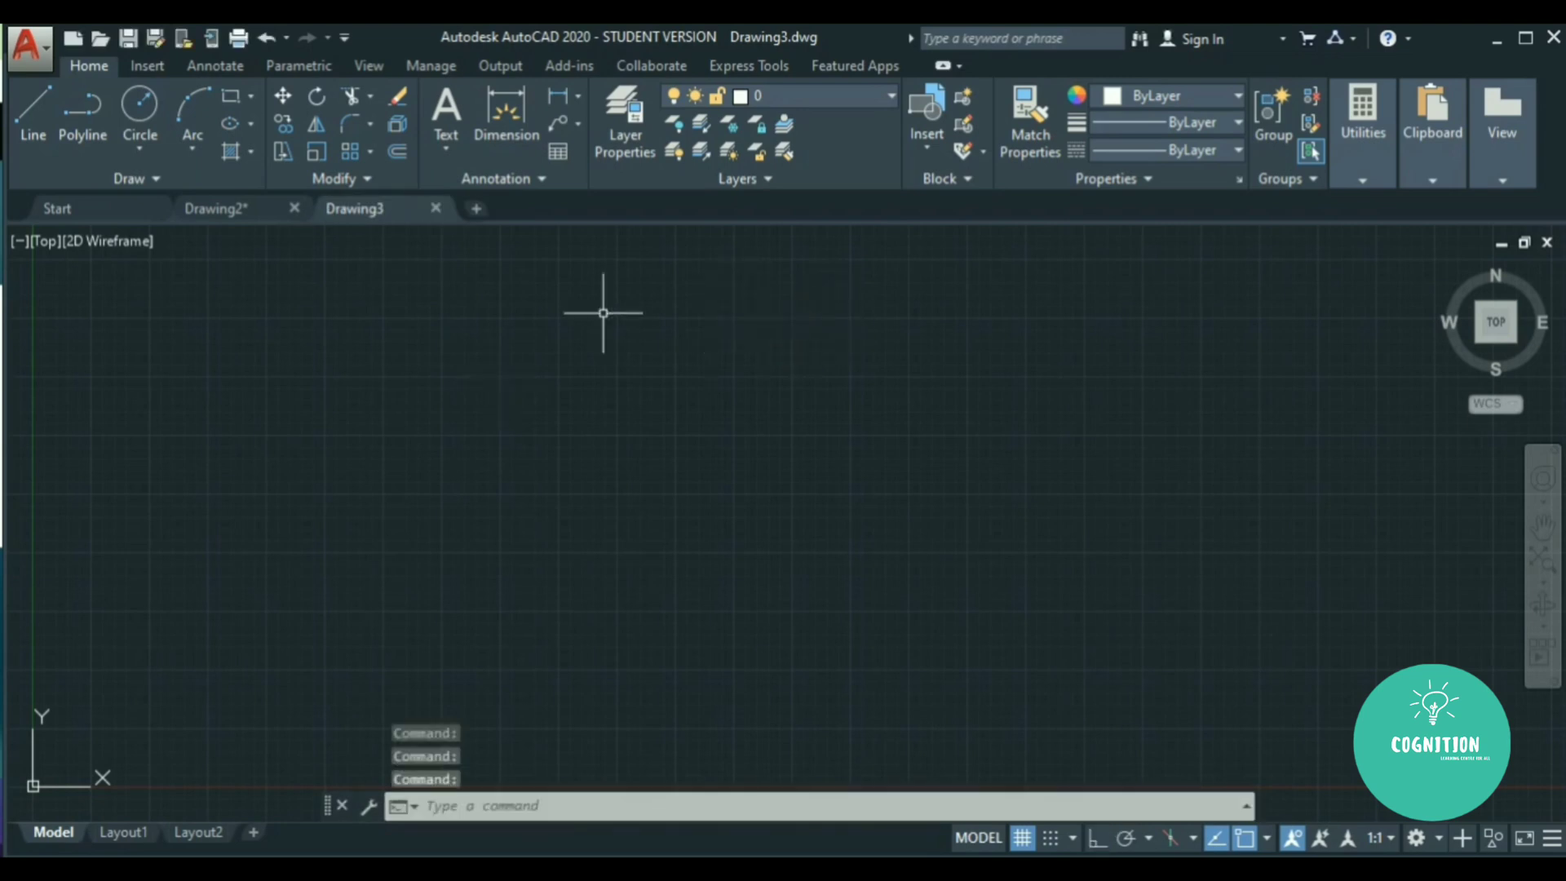
# Draw a freehand rectangle in the middle of the drawing area, wider than it is tall.
pyautogui.click(250, 99)
pyautogui.write('rec')
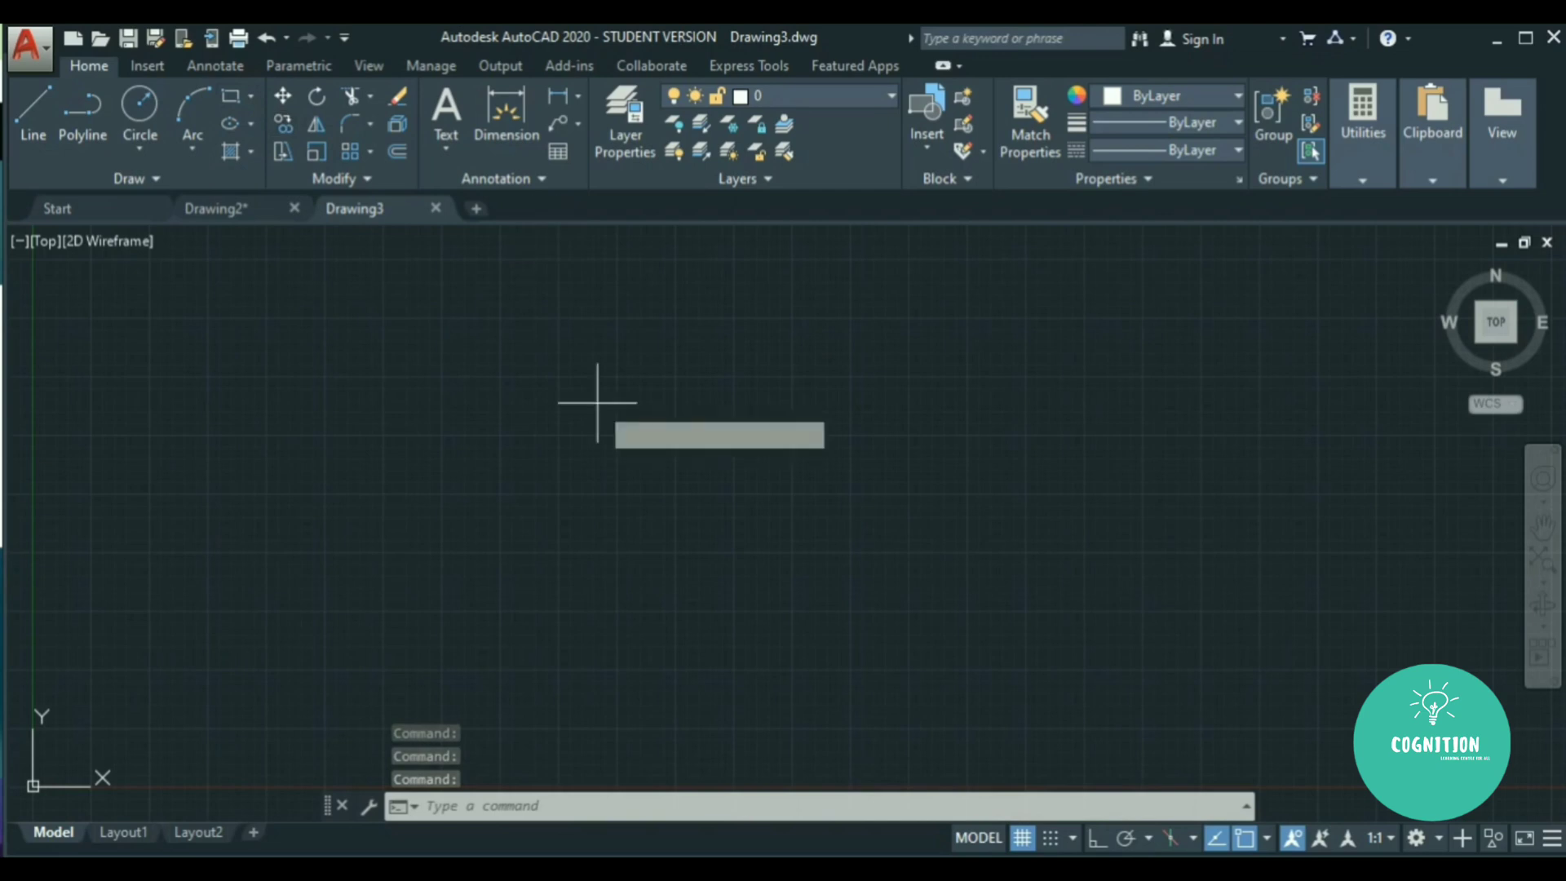
pyautogui.press('Return')
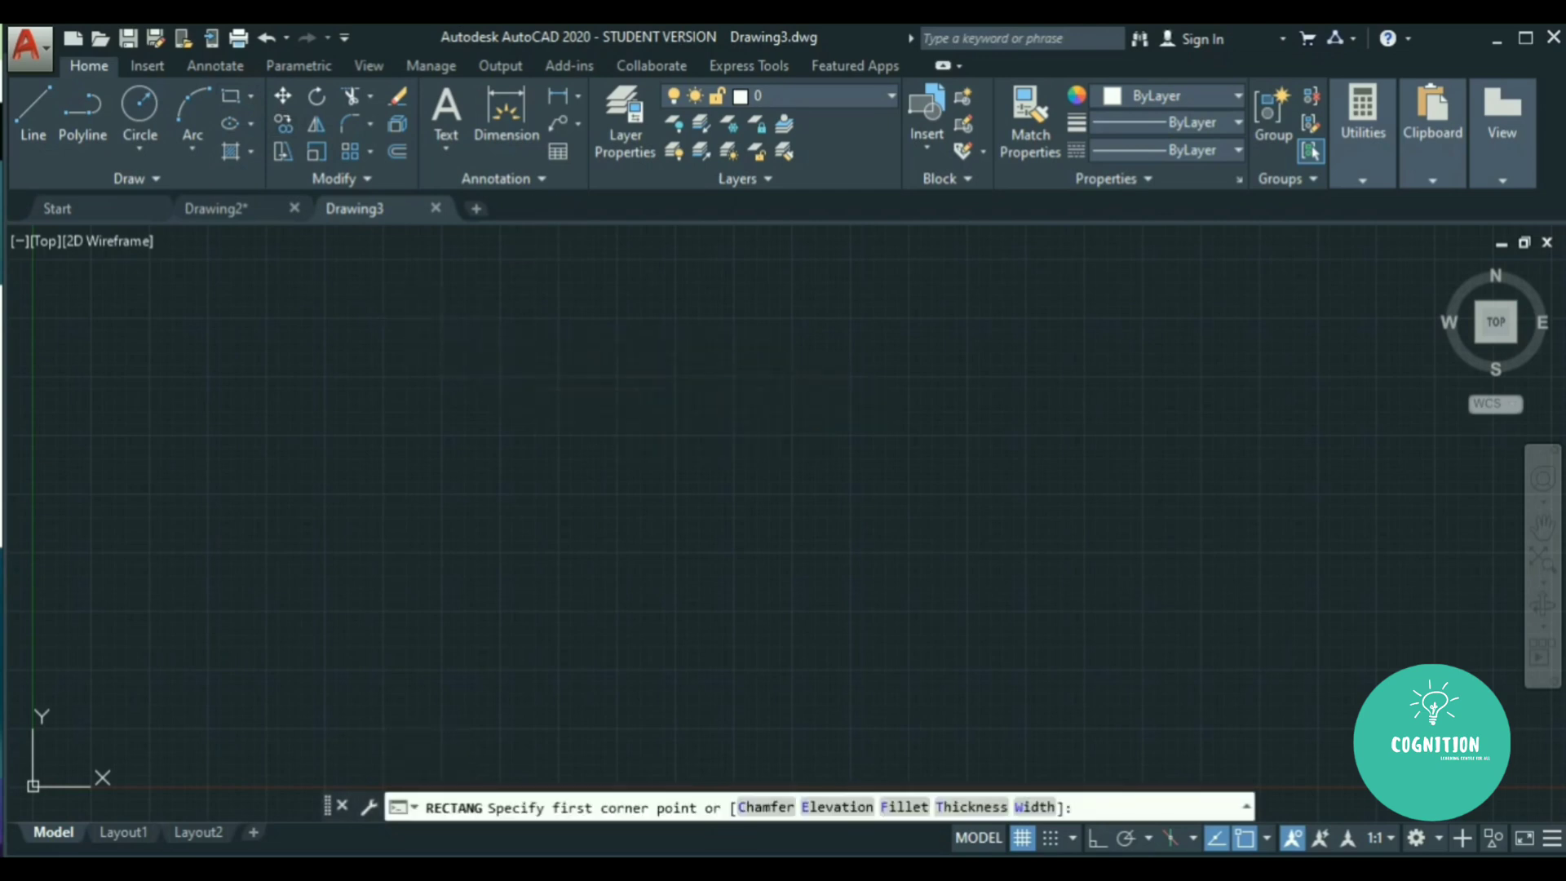
pyautogui.click(486, 361)
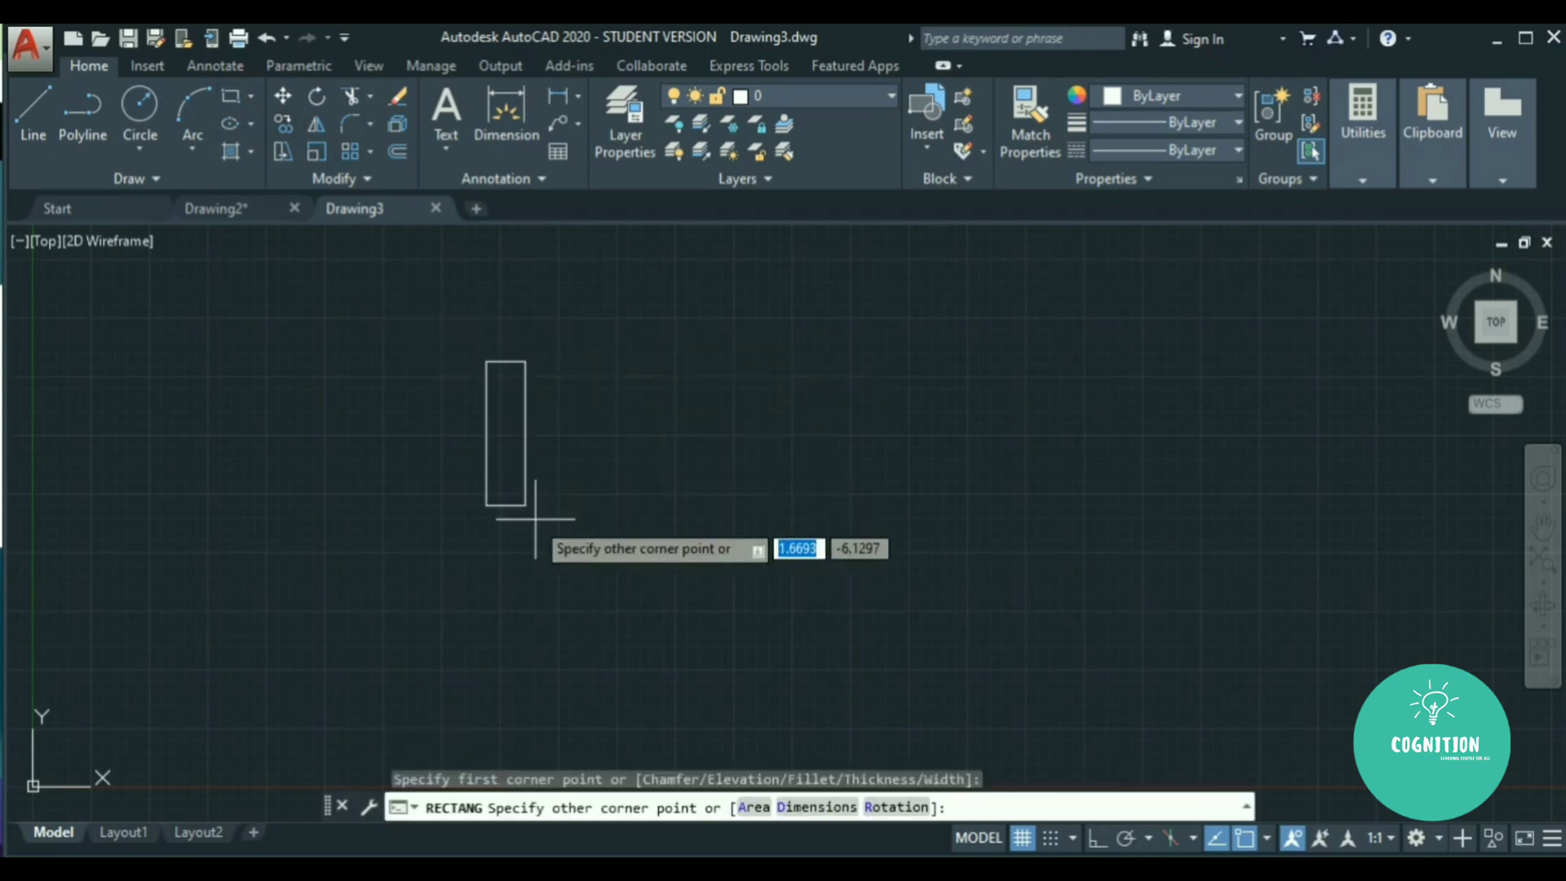
pyautogui.click(738, 560)
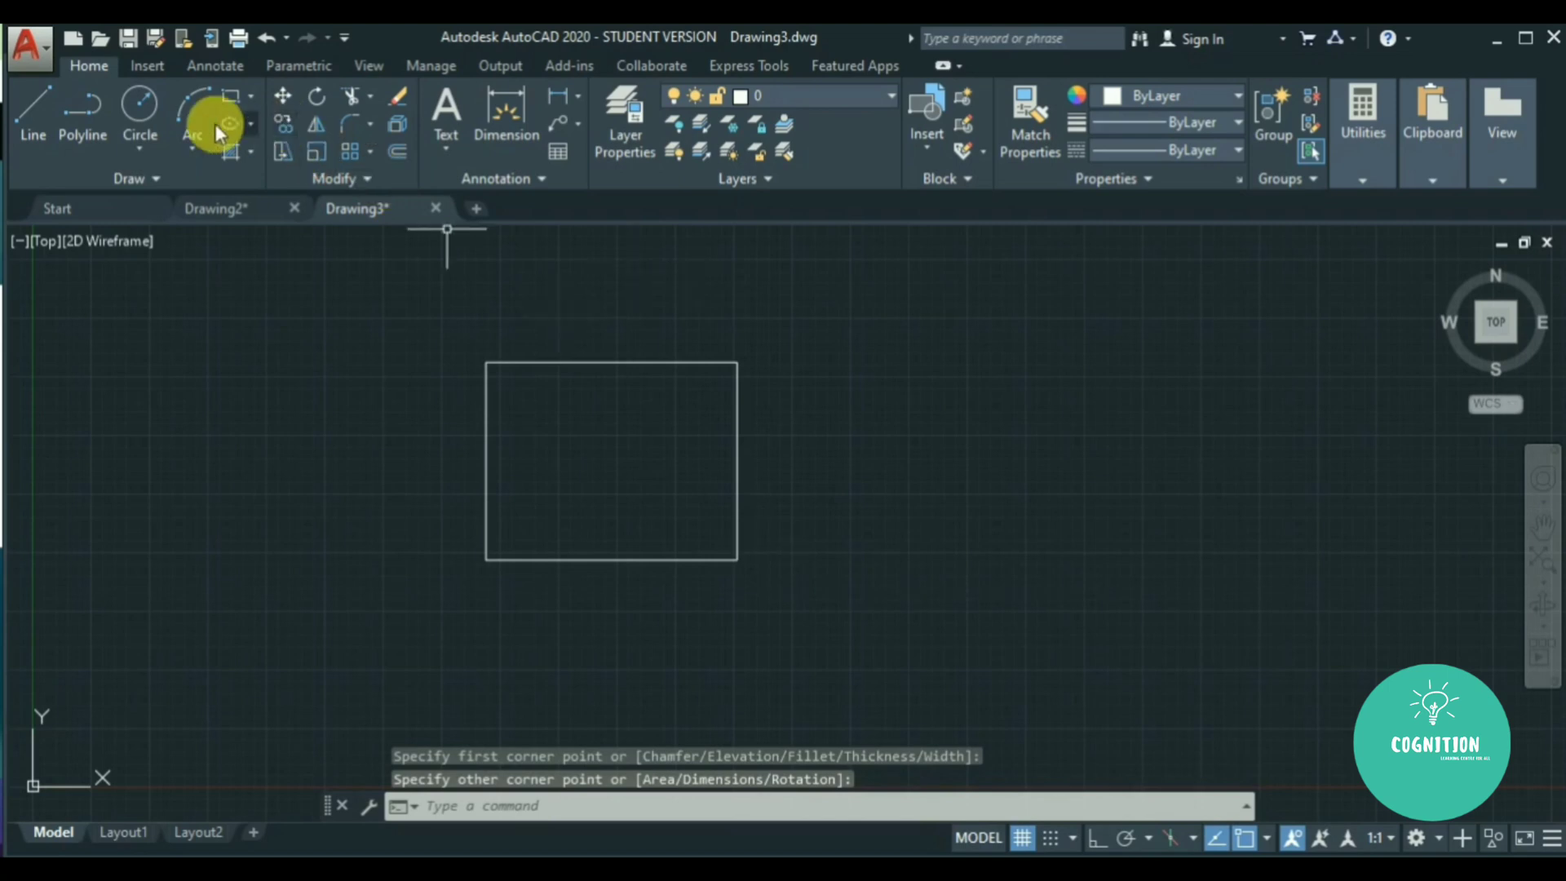
# Draw a circle with a radius of about 3.45 centred on the rectangle's upper-right corner.
pyautogui.click(155, 158)
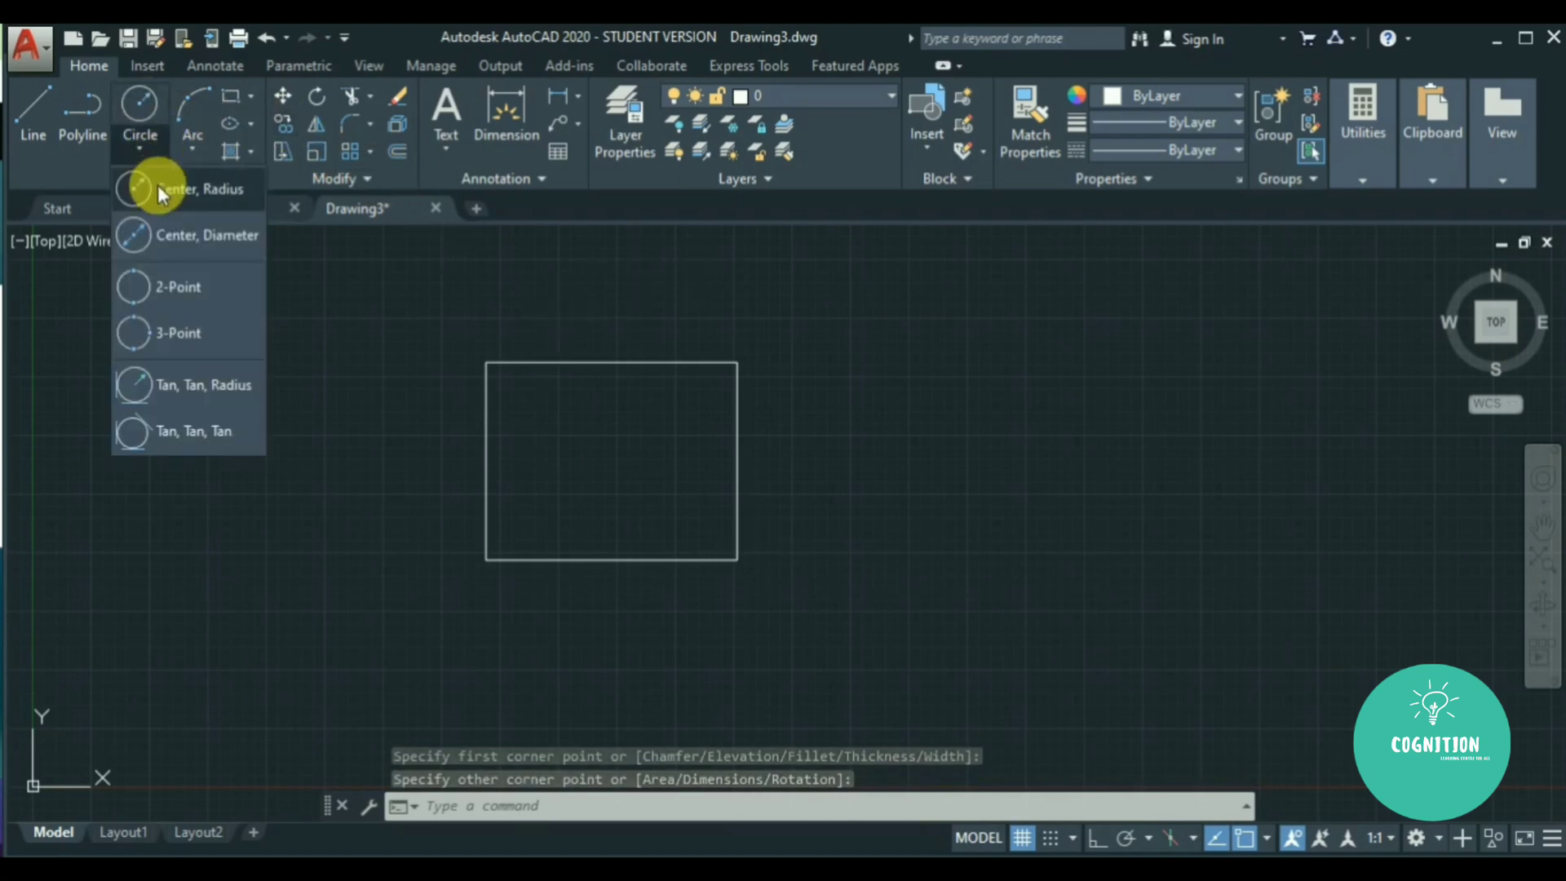
pyautogui.click(199, 192)
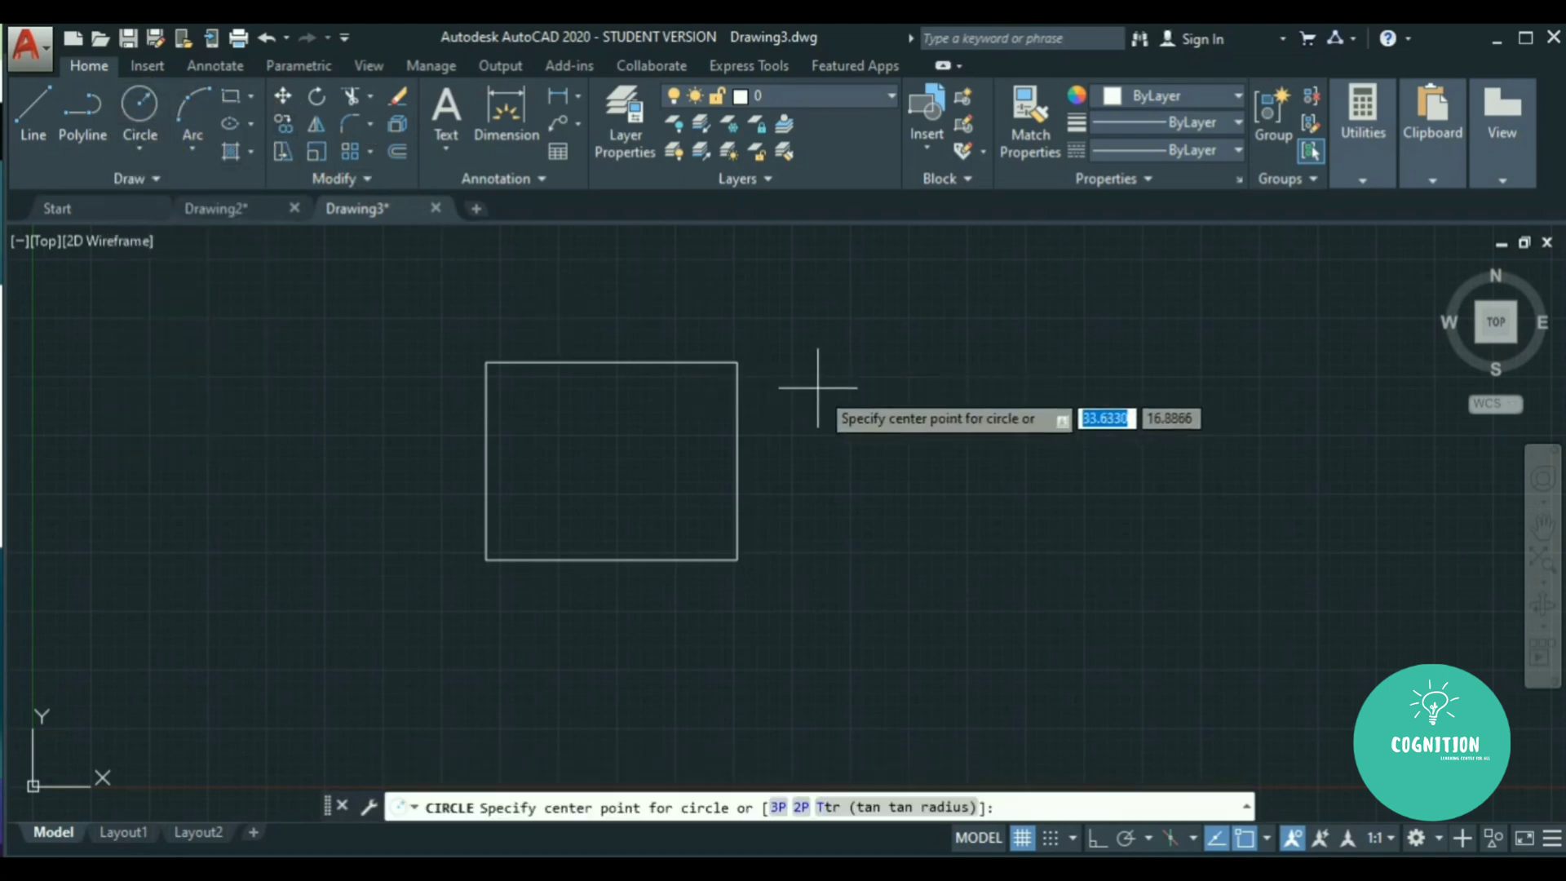
pyautogui.click(736, 362)
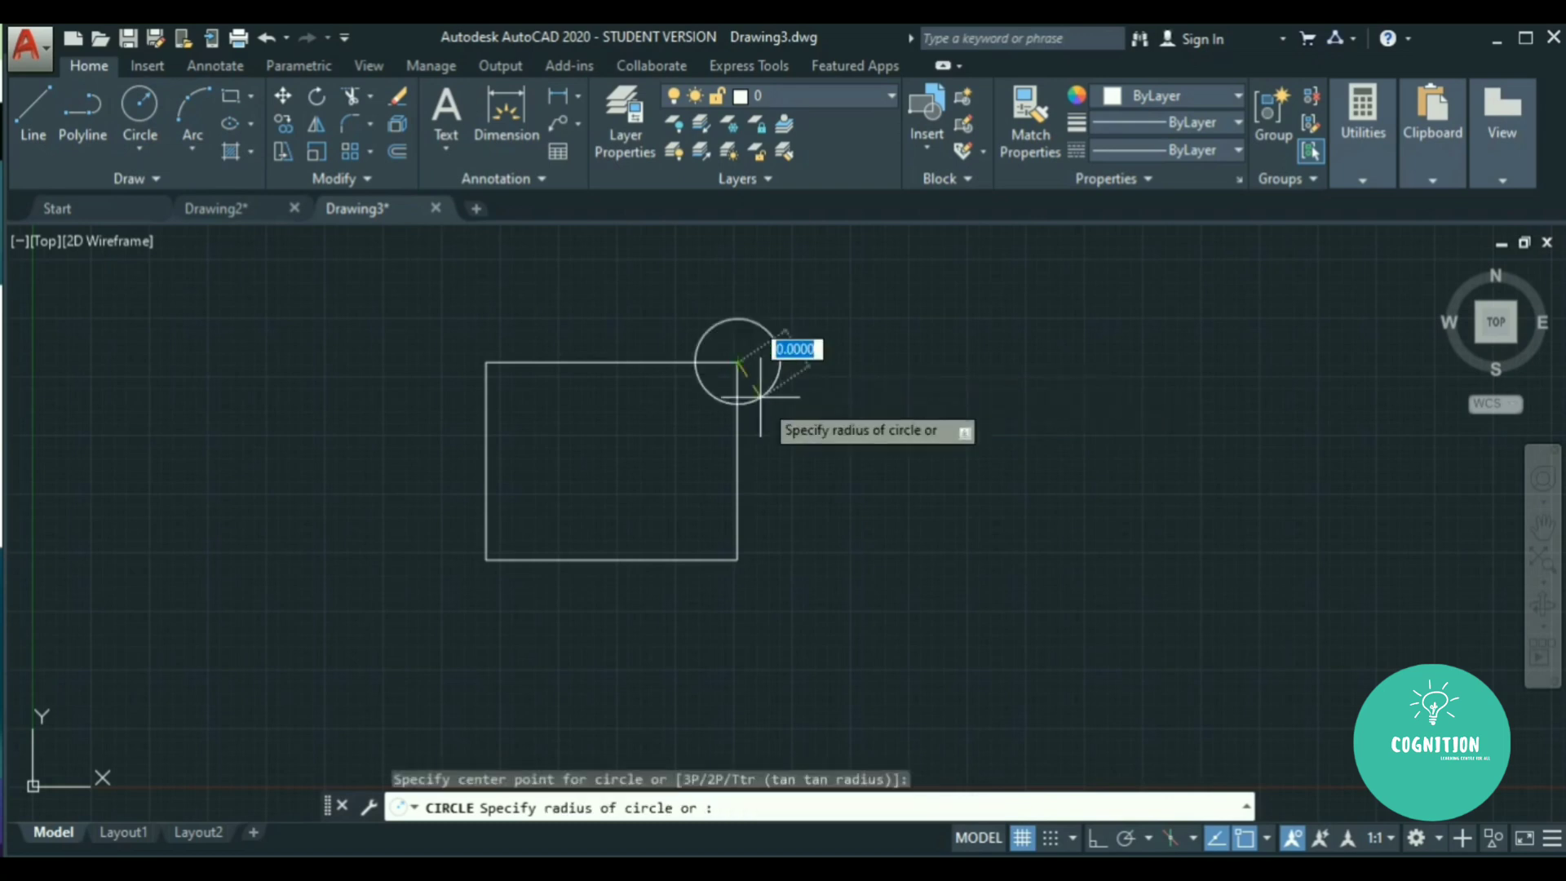
pyautogui.click(793, 419)
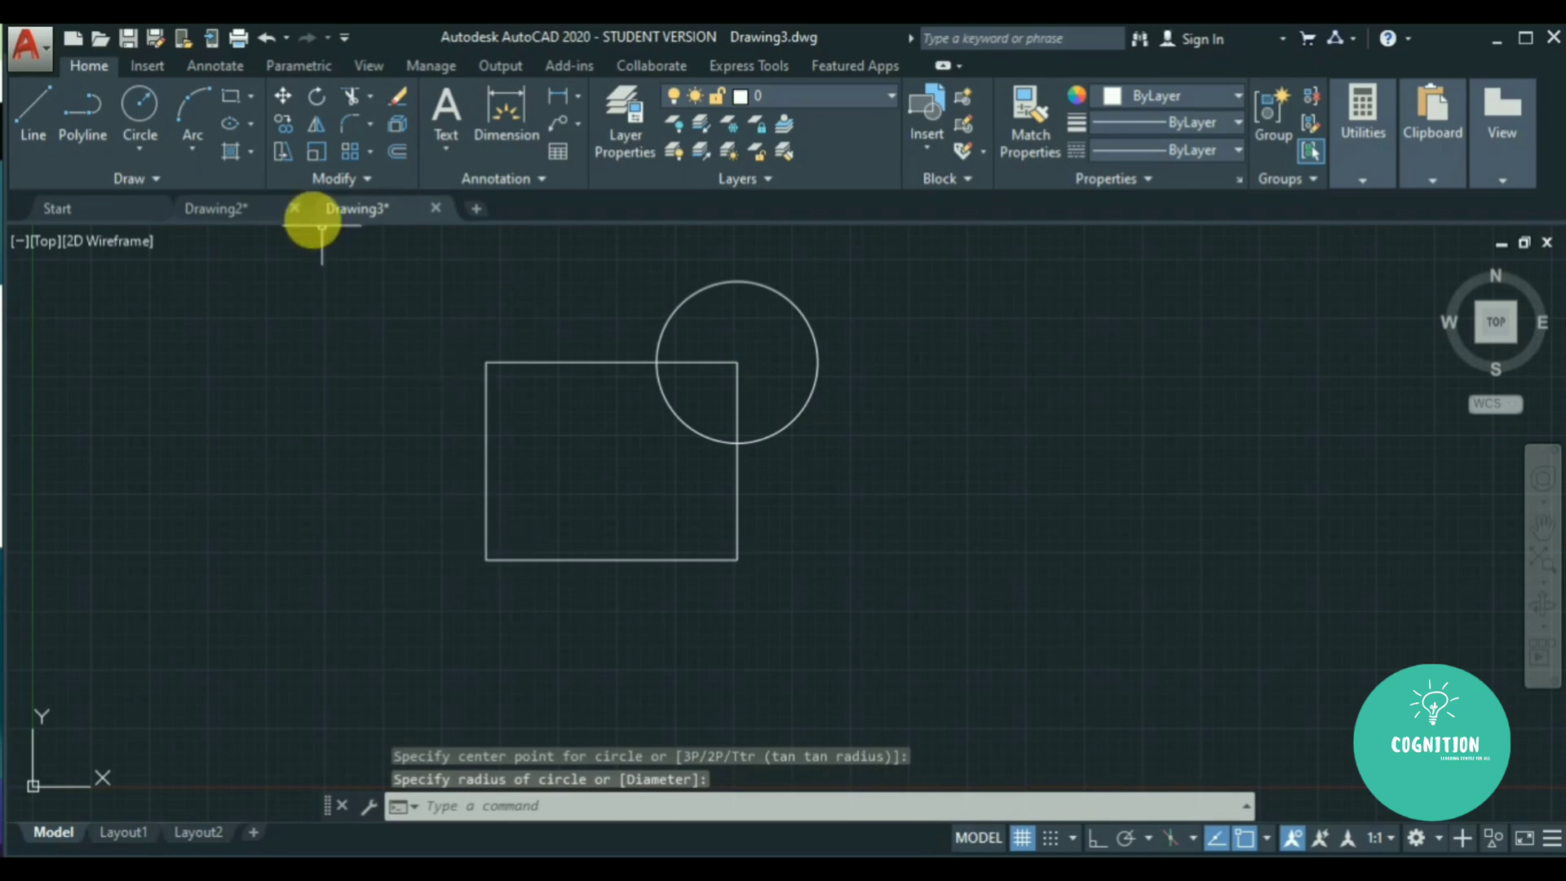
# Draw a second circle with a radius of about 3.77 centred on the rectangle's lower-left corner.
pyautogui.click(141, 149)
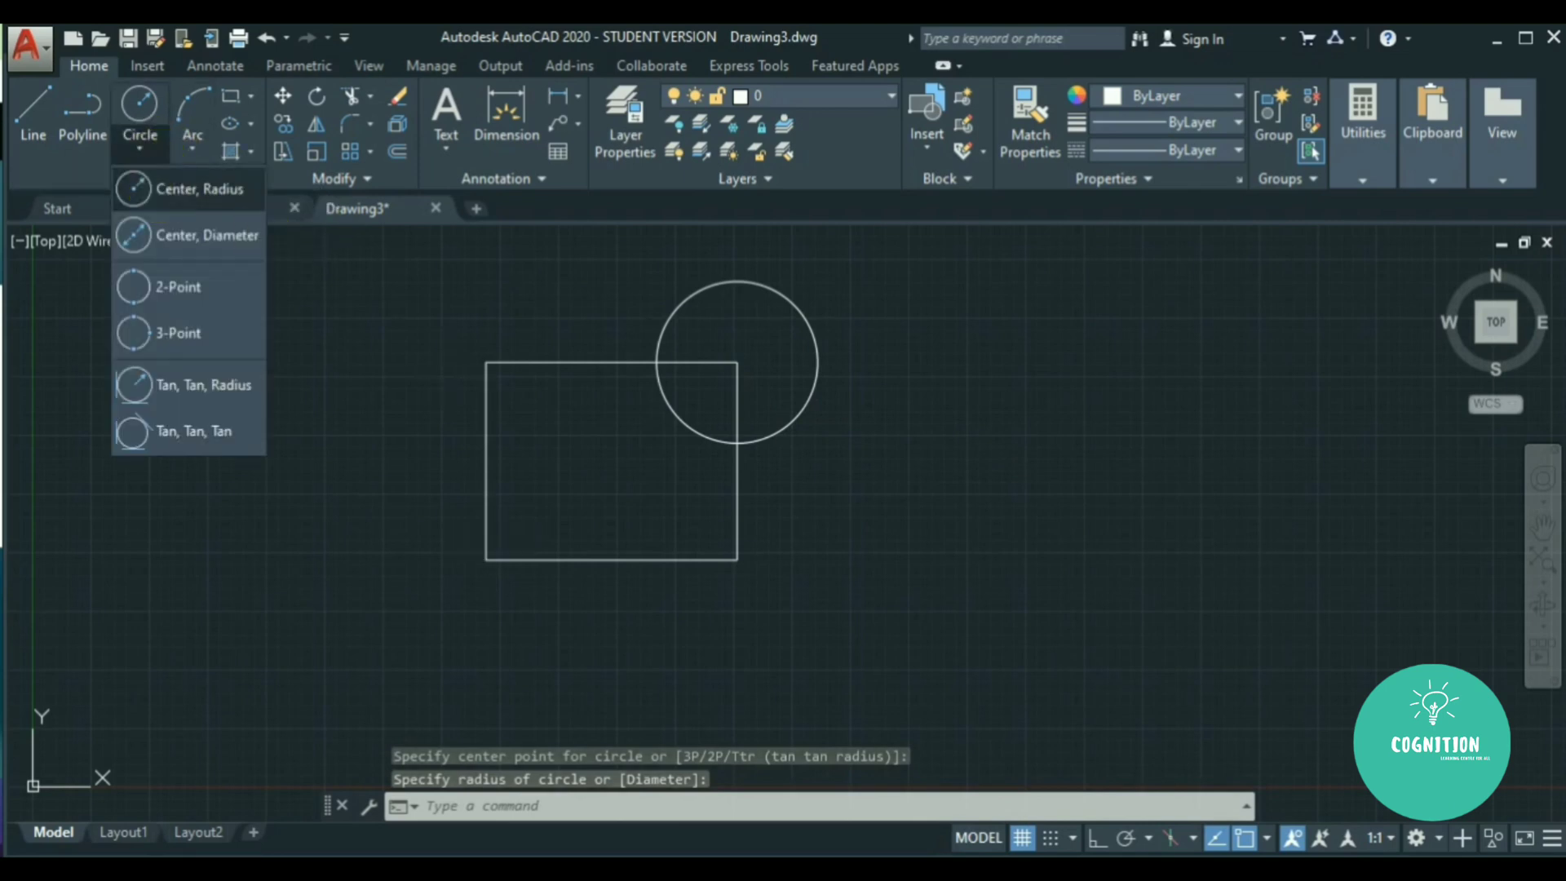
pyautogui.click(160, 192)
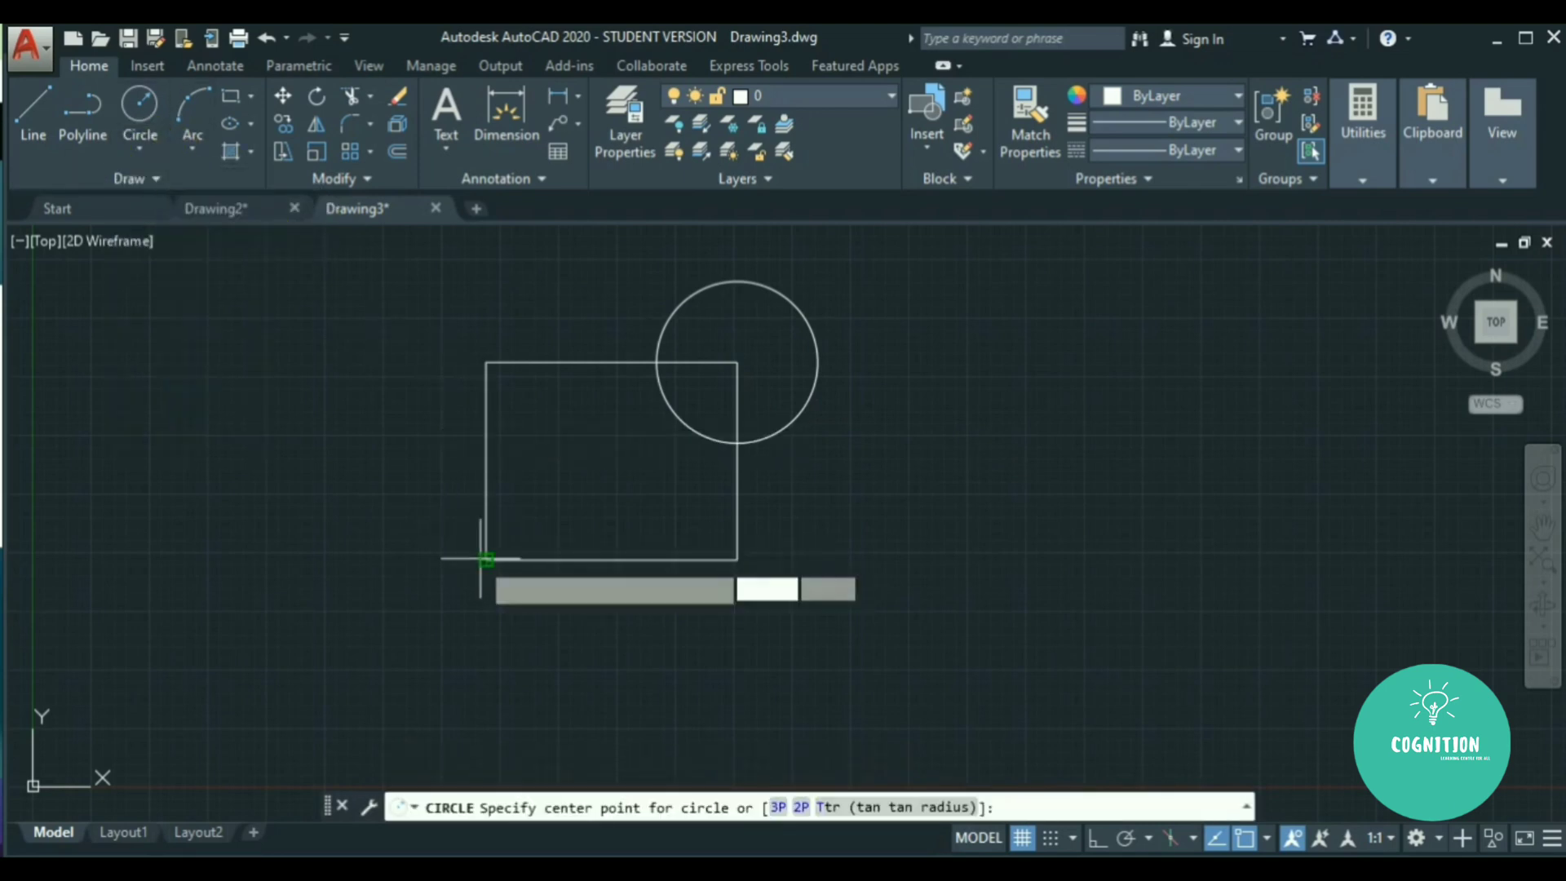
pyautogui.click(486, 559)
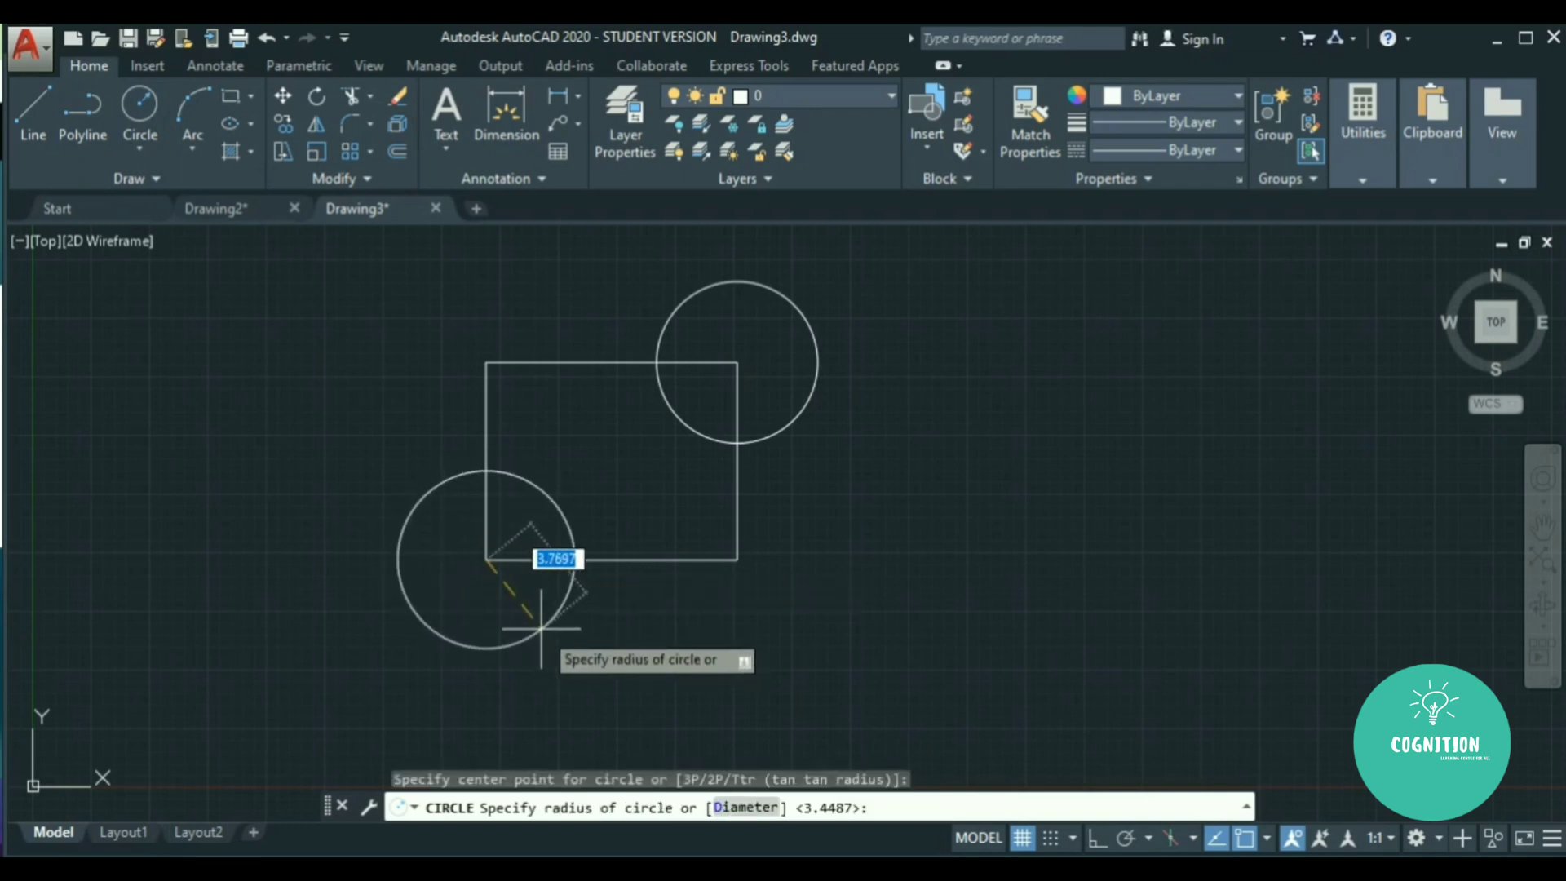
pyautogui.click(540, 629)
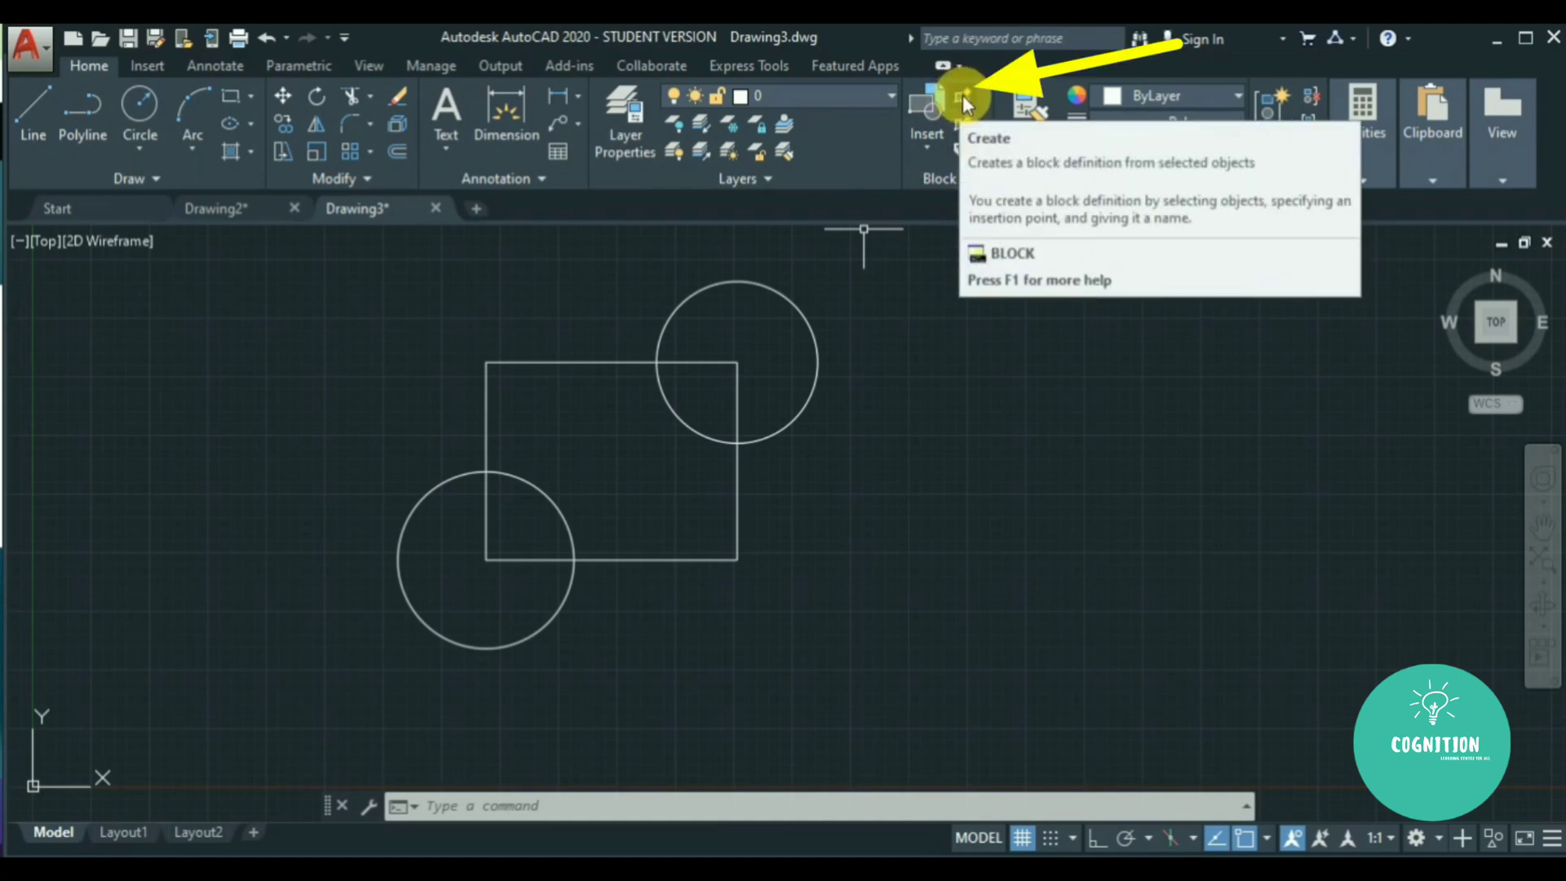
# Start a new block definition with the BLOCK command and name the block A.
pyautogui.click(154, 65)
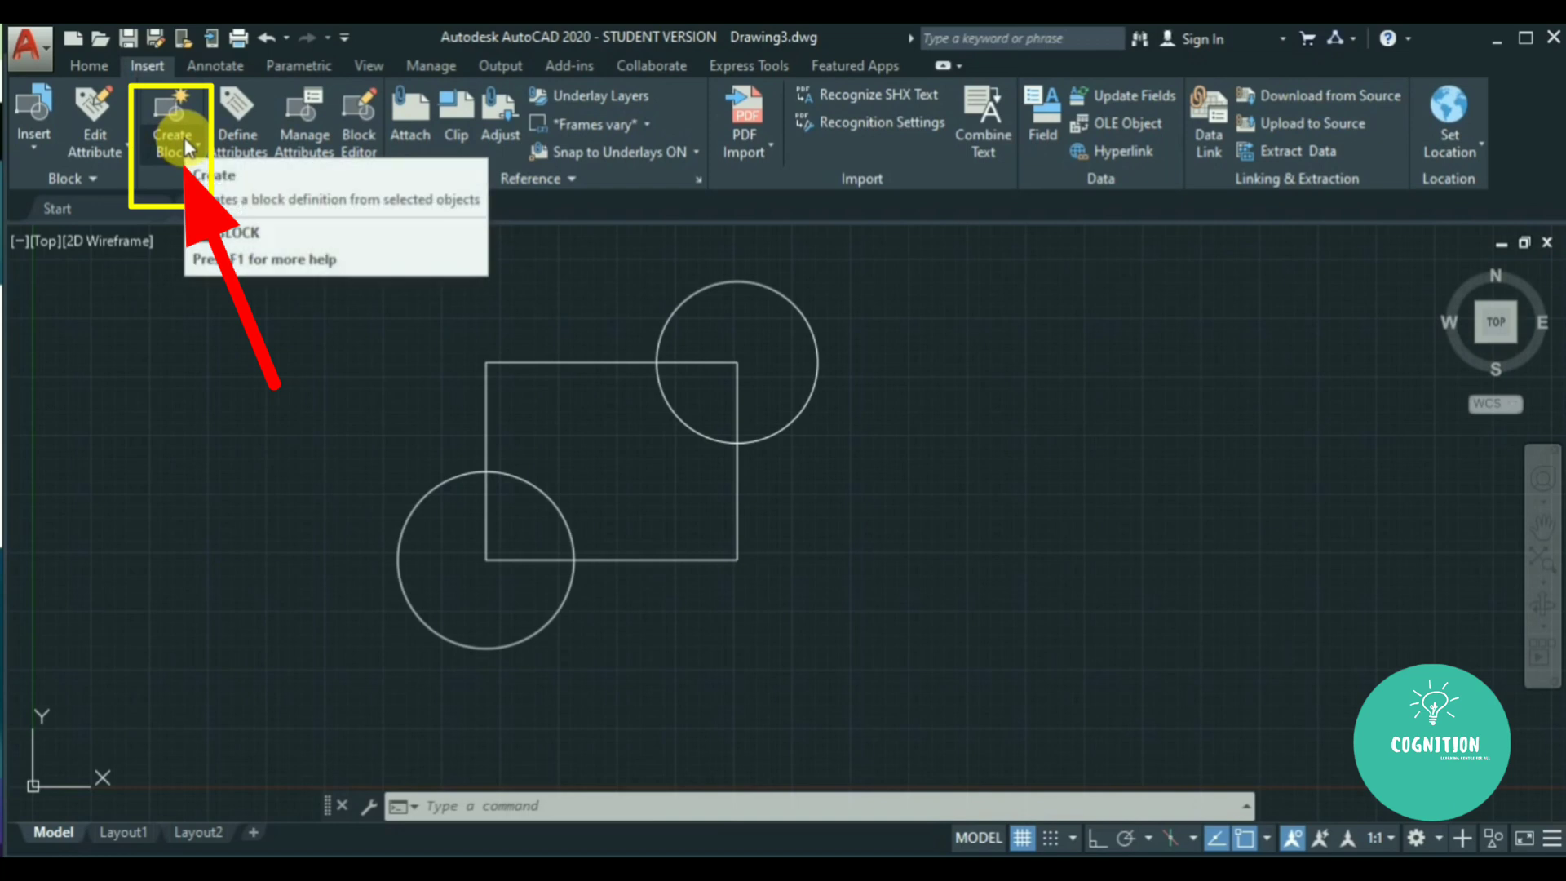
pyautogui.click(100, 59)
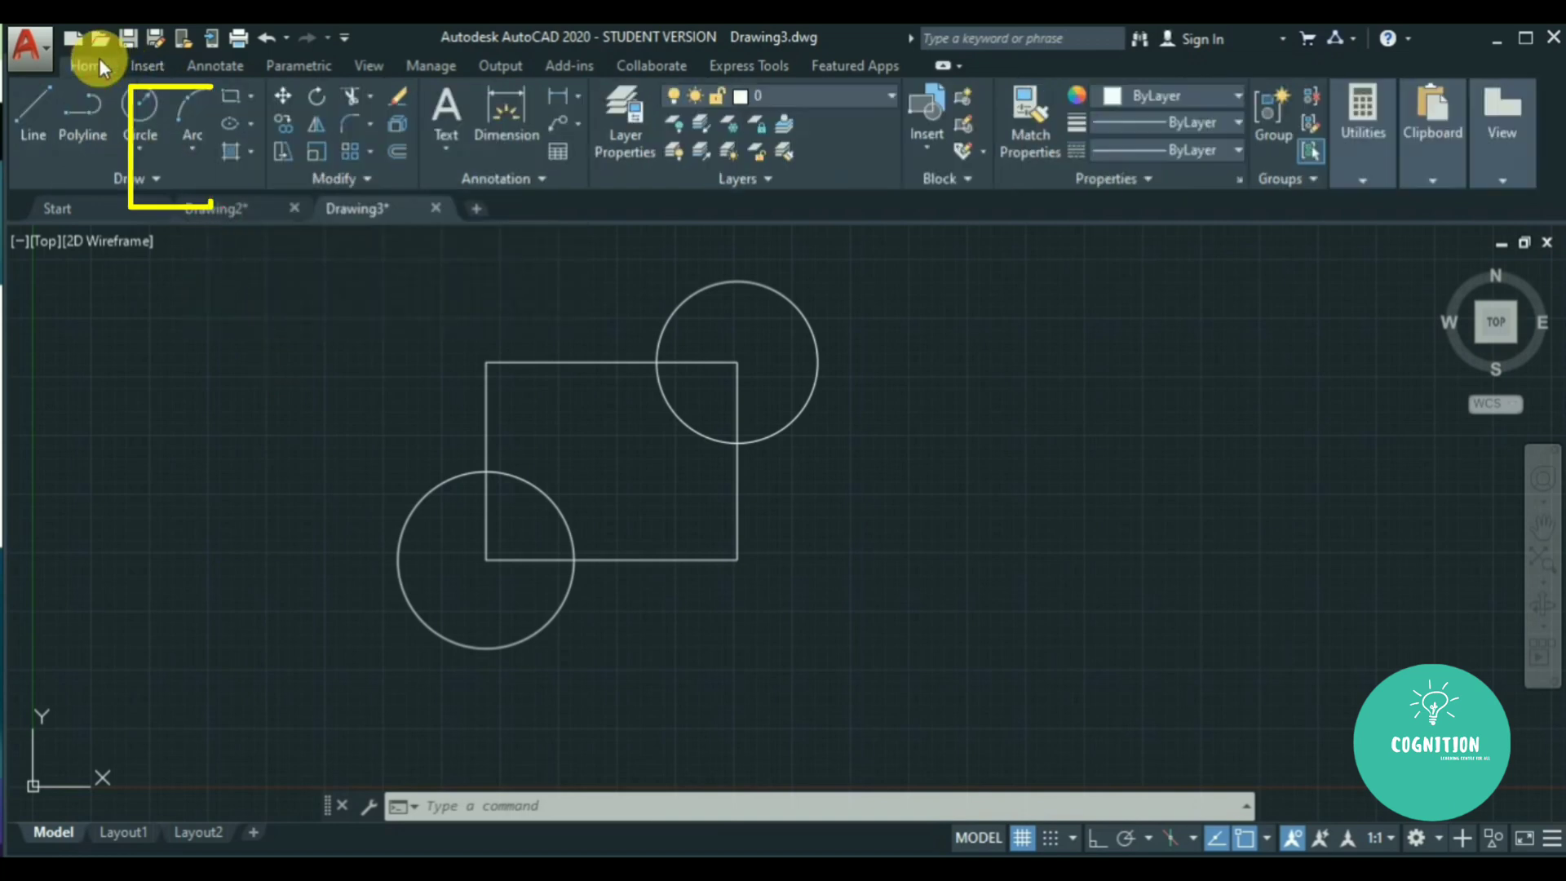
pyautogui.click(526, 812)
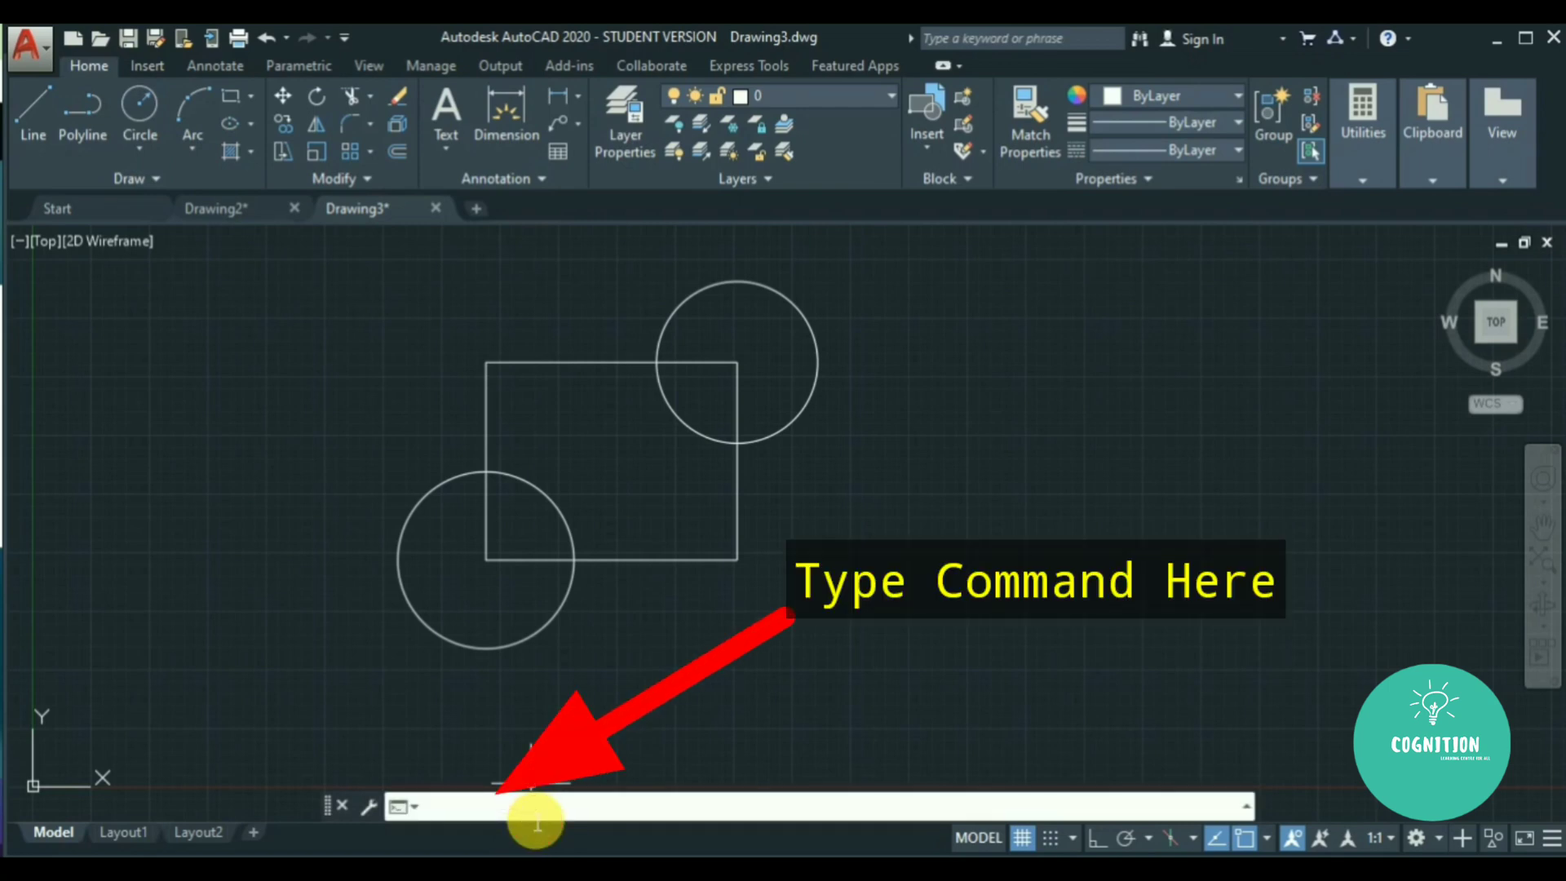
pyautogui.write('block')
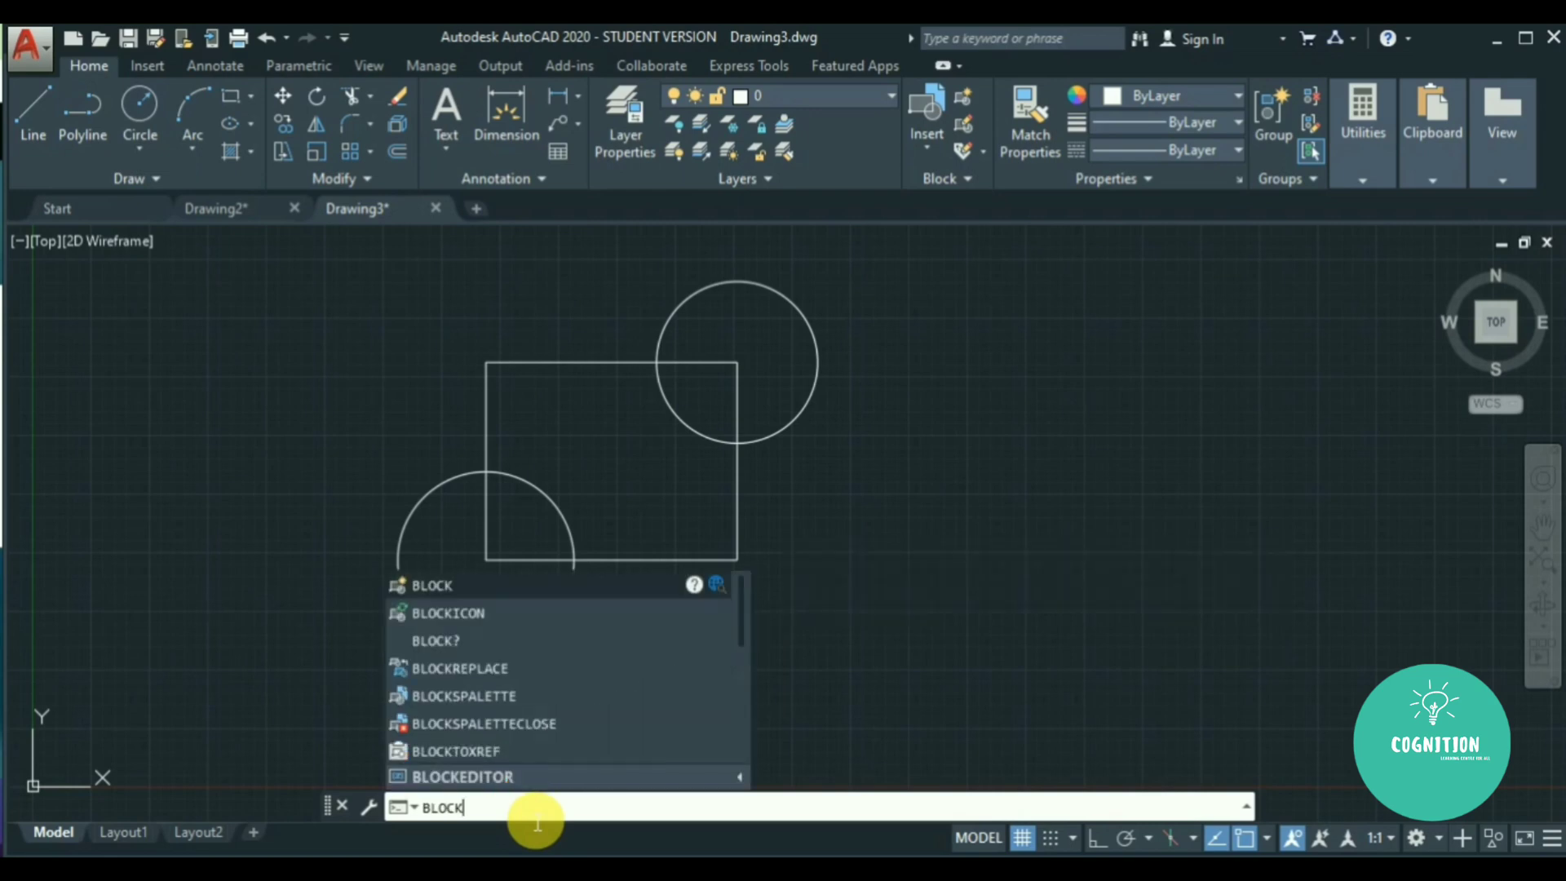
pyautogui.press('Return')
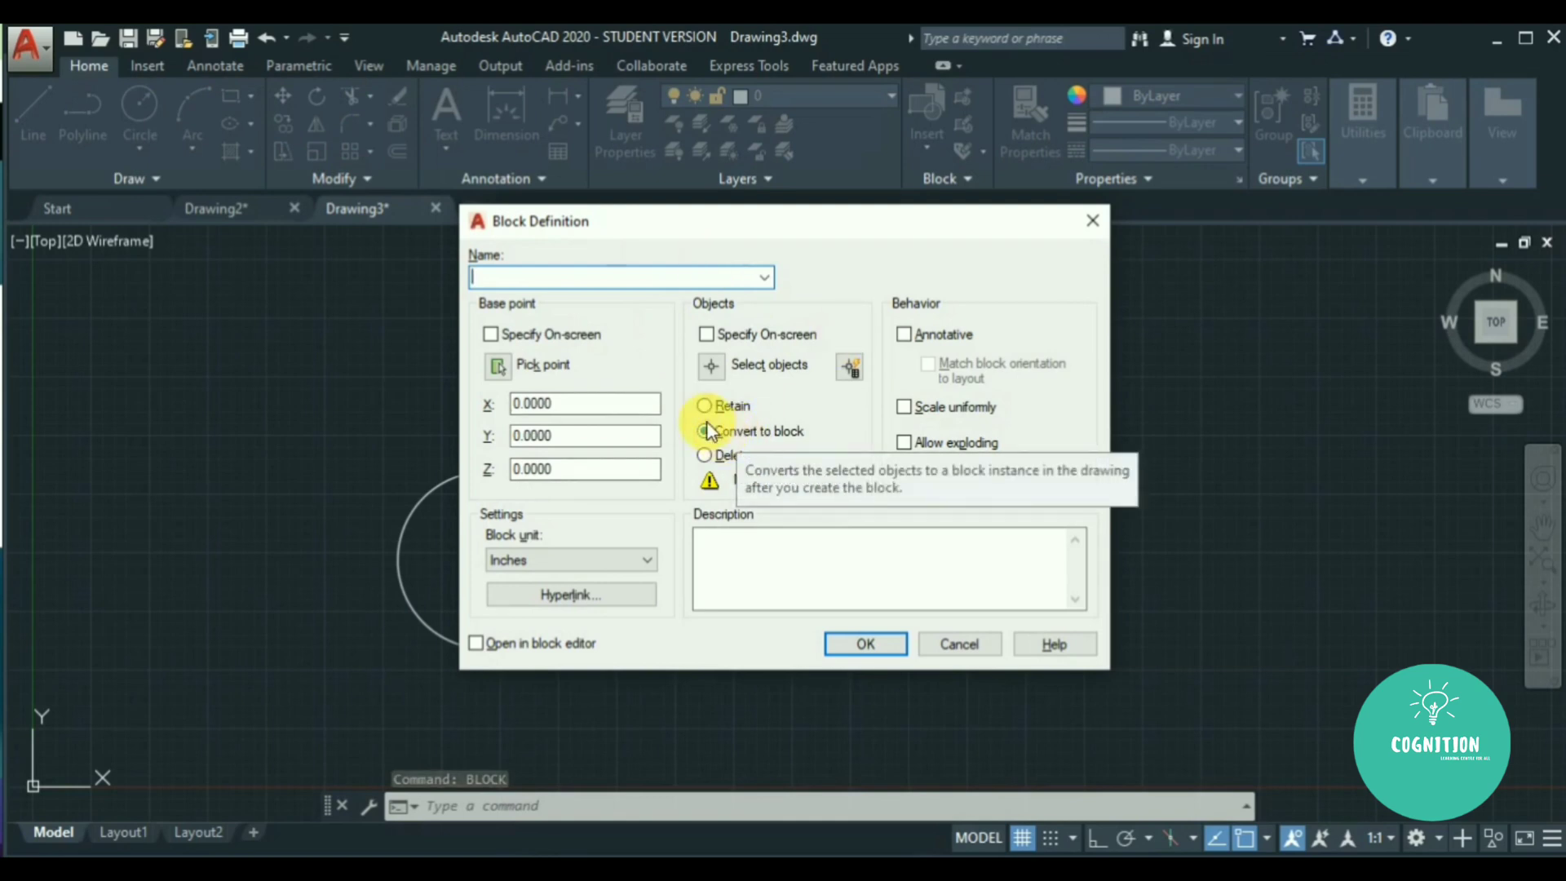
pyautogui.click(633, 273)
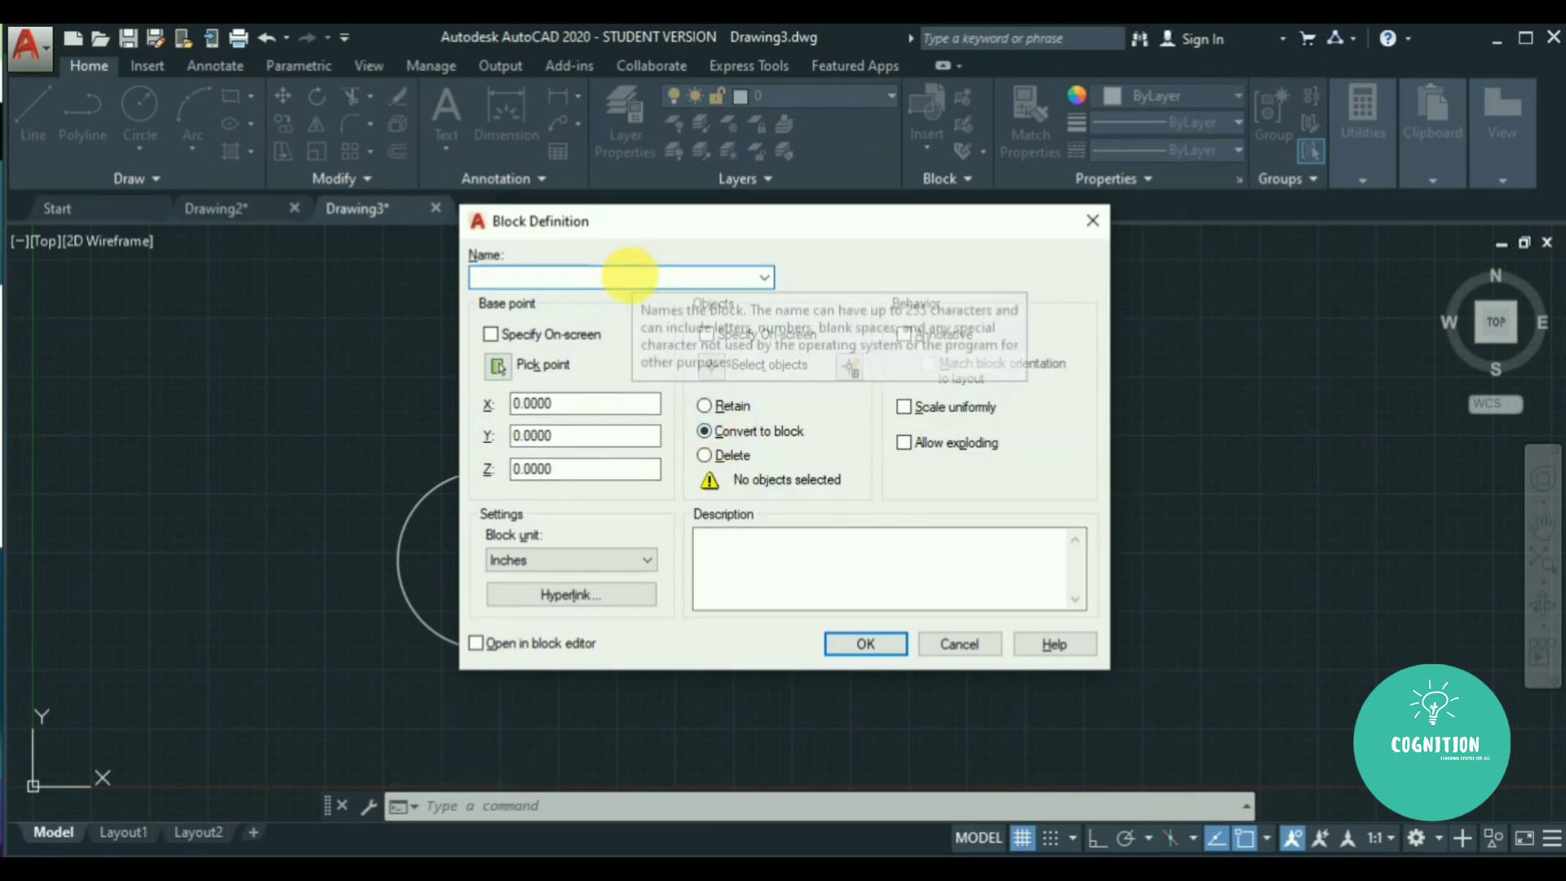
pyautogui.write('A')
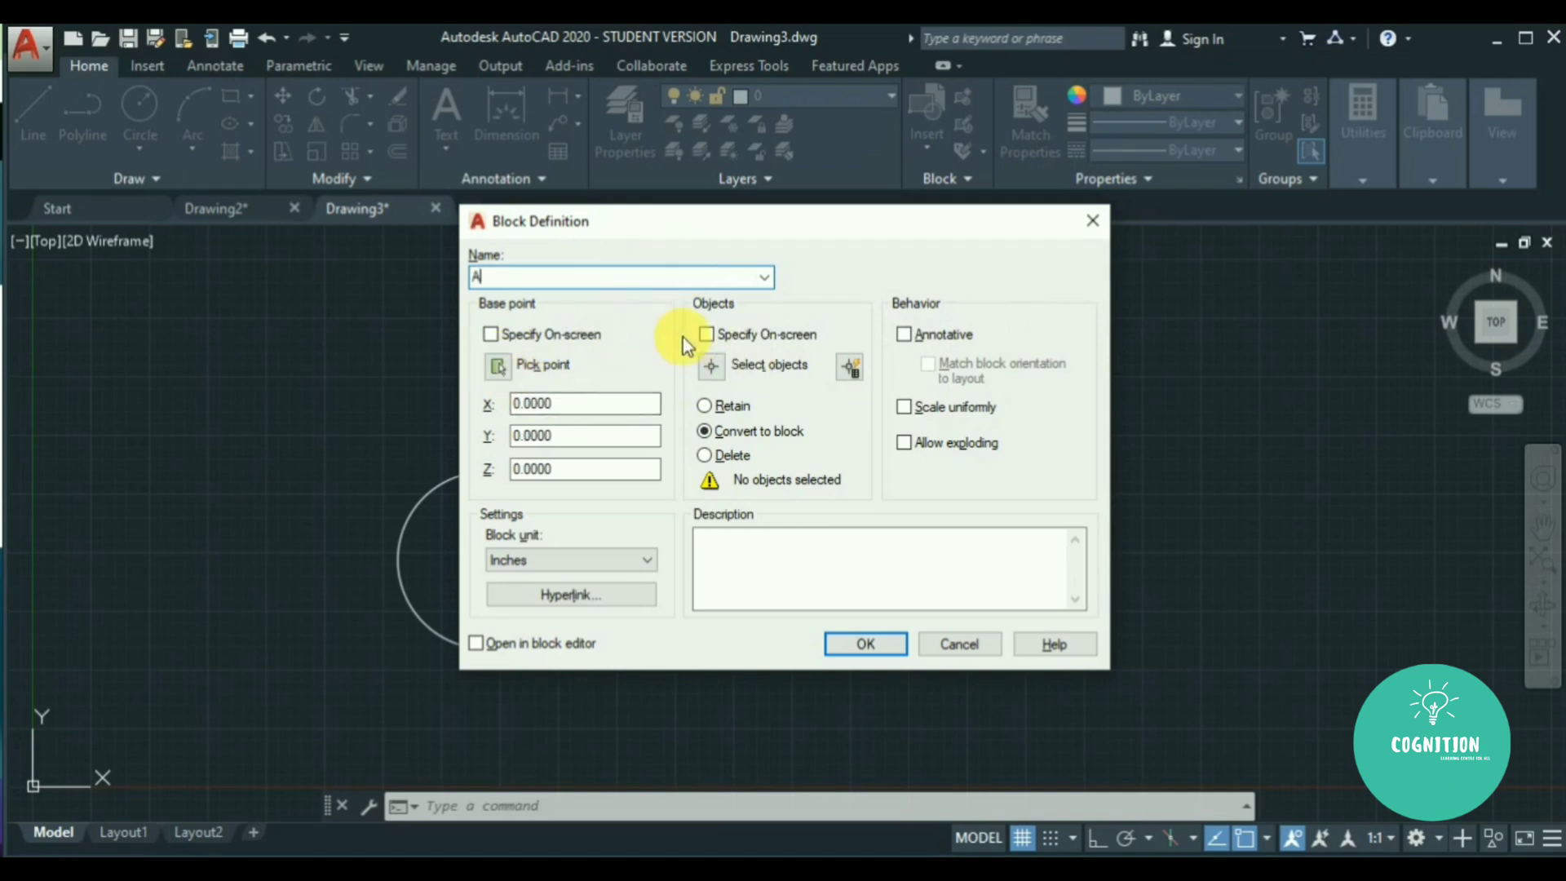
# Set the base point of block A at the rectangle's lower-right corner.
pyautogui.click(512, 369)
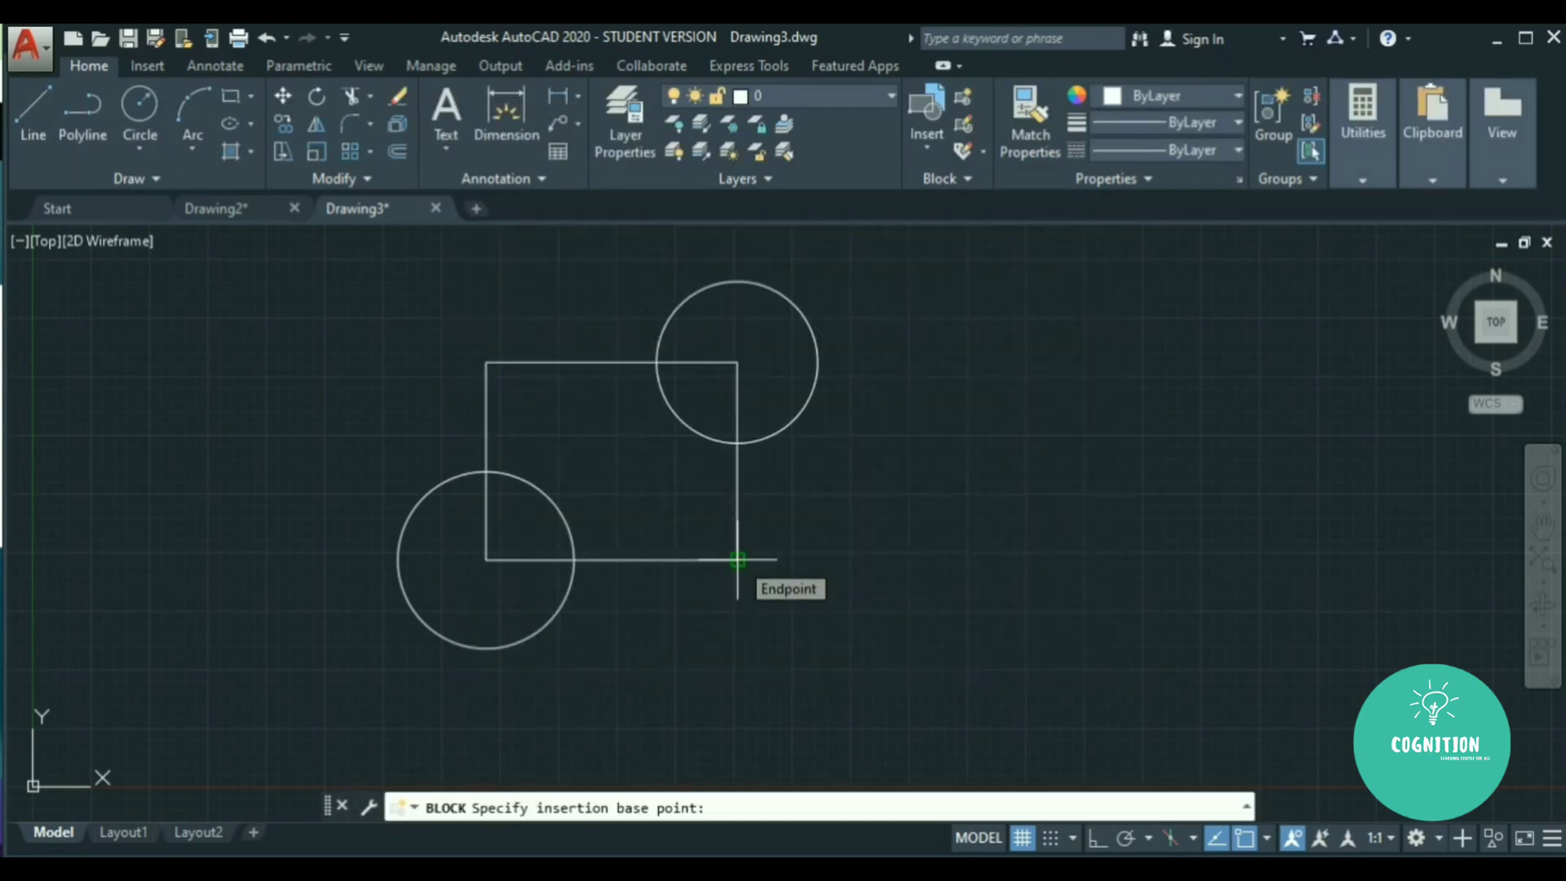
pyautogui.click(737, 559)
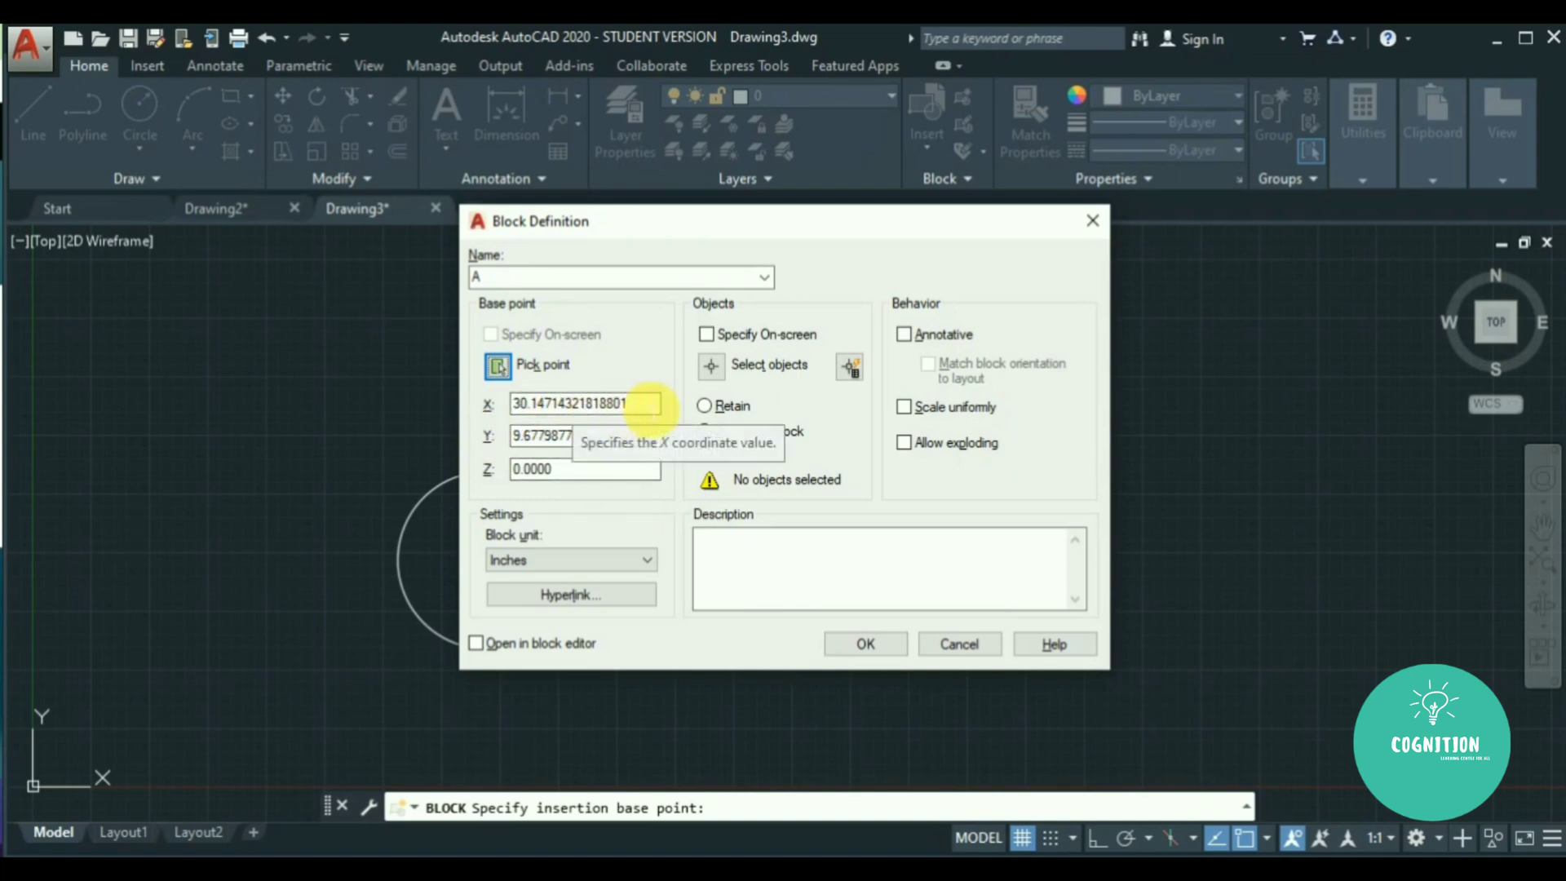
pyautogui.click(628, 404)
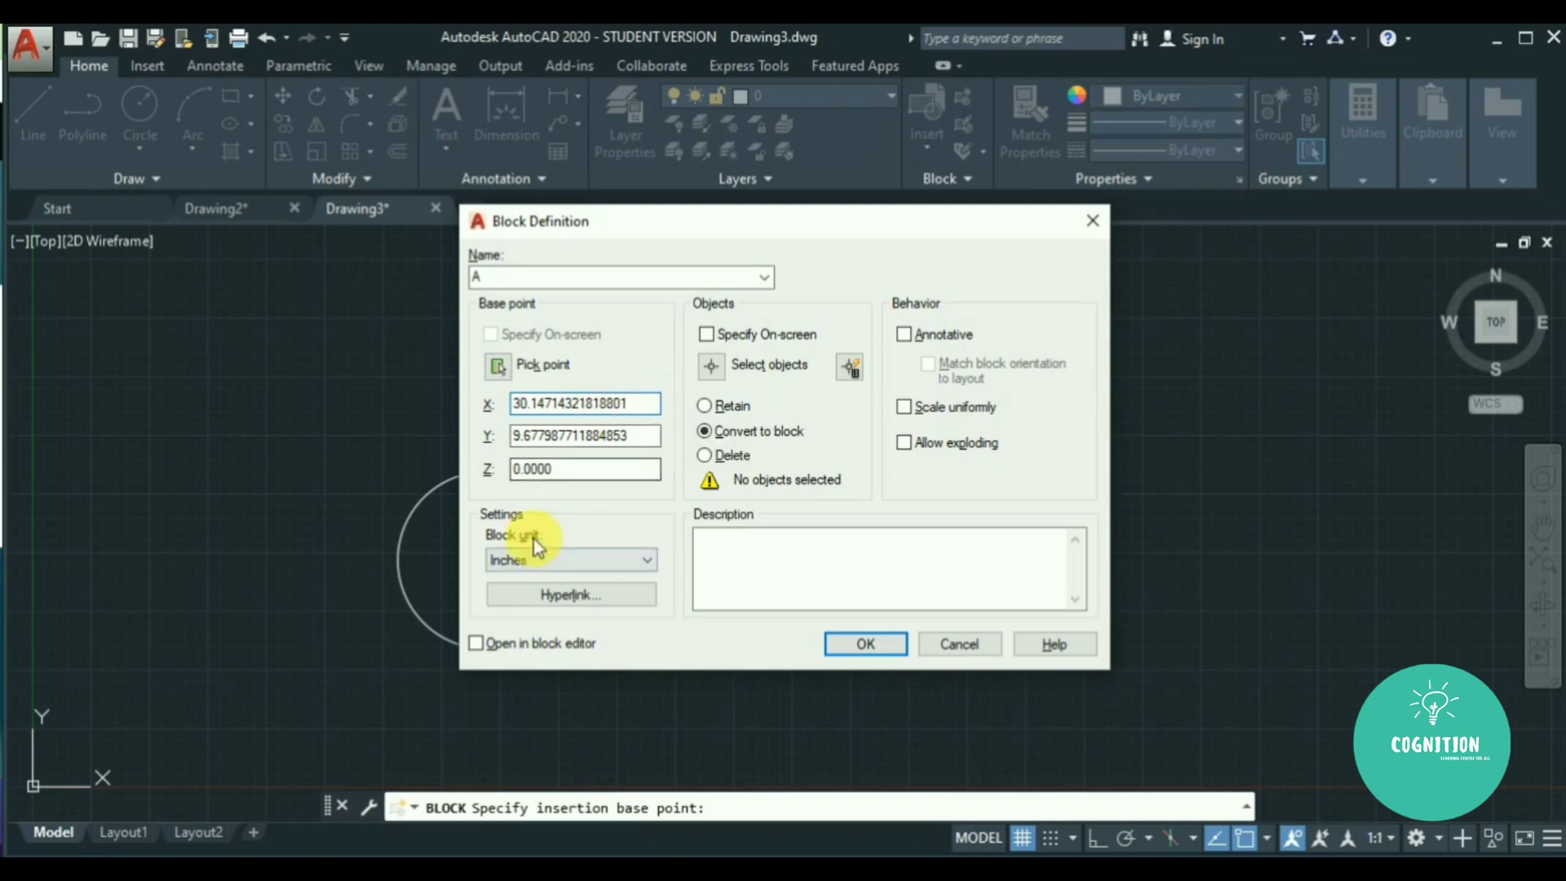
# Try Unitless as the block unit, set it back to Inches and review the other available units.
pyautogui.click(626, 563)
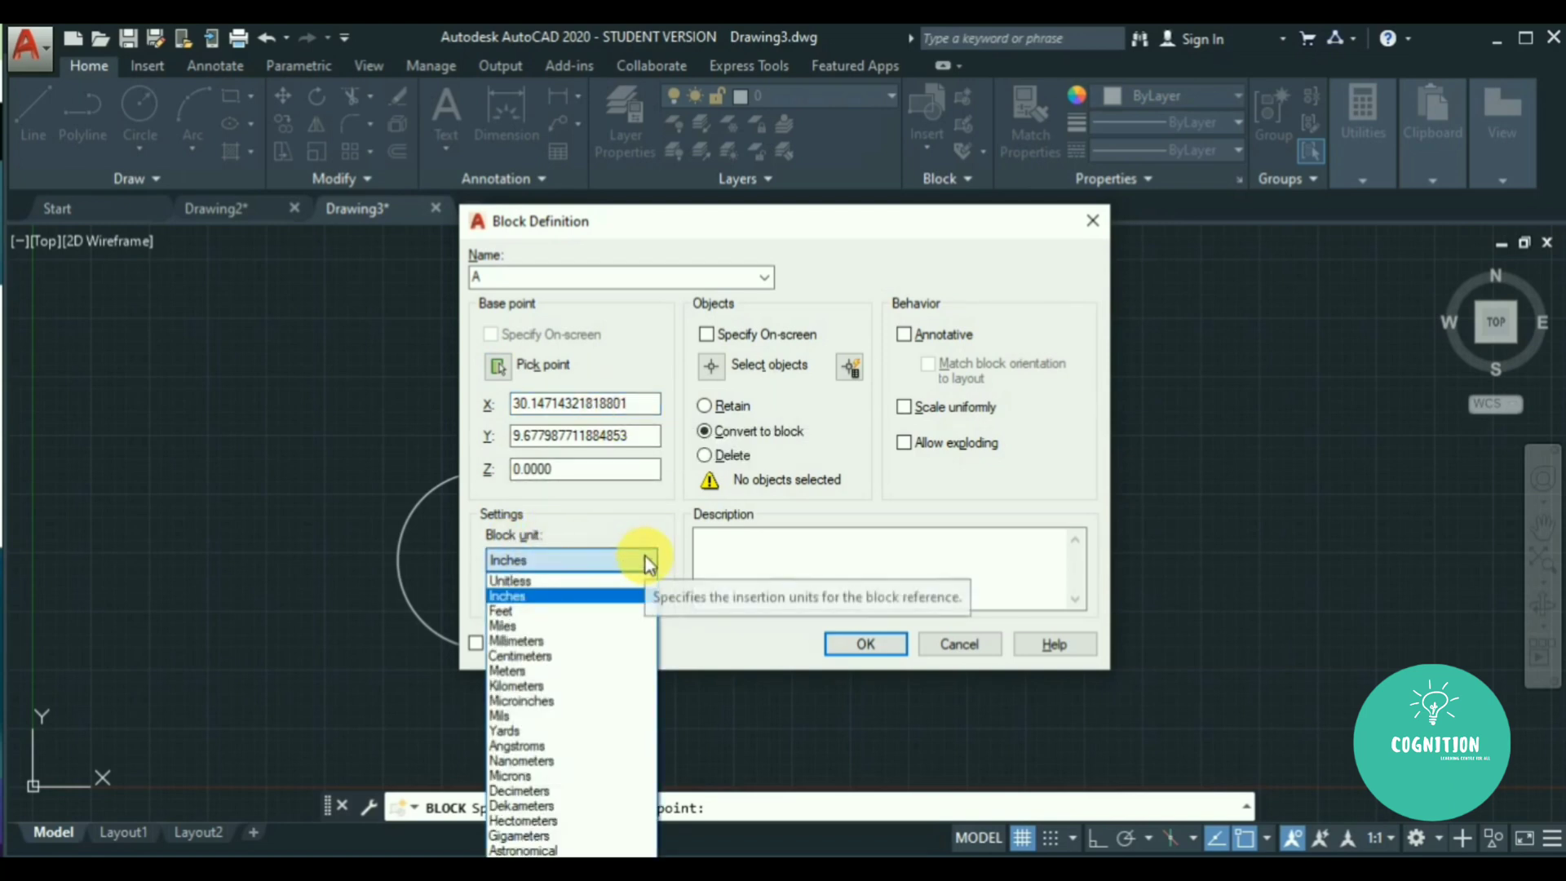
pyautogui.click(542, 582)
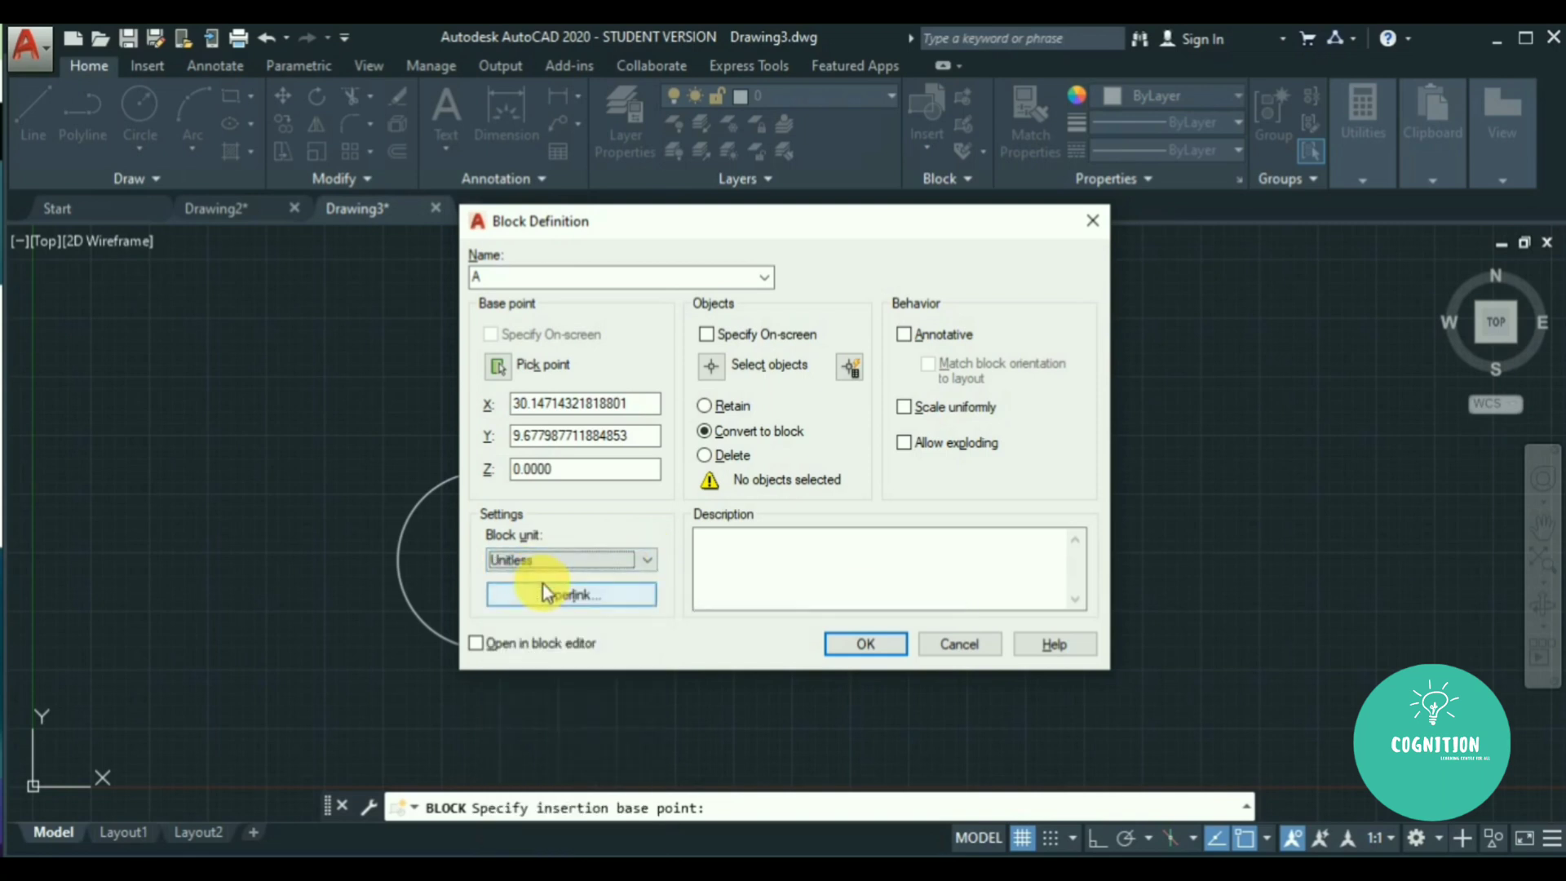
pyautogui.click(646, 560)
pyautogui.click(592, 594)
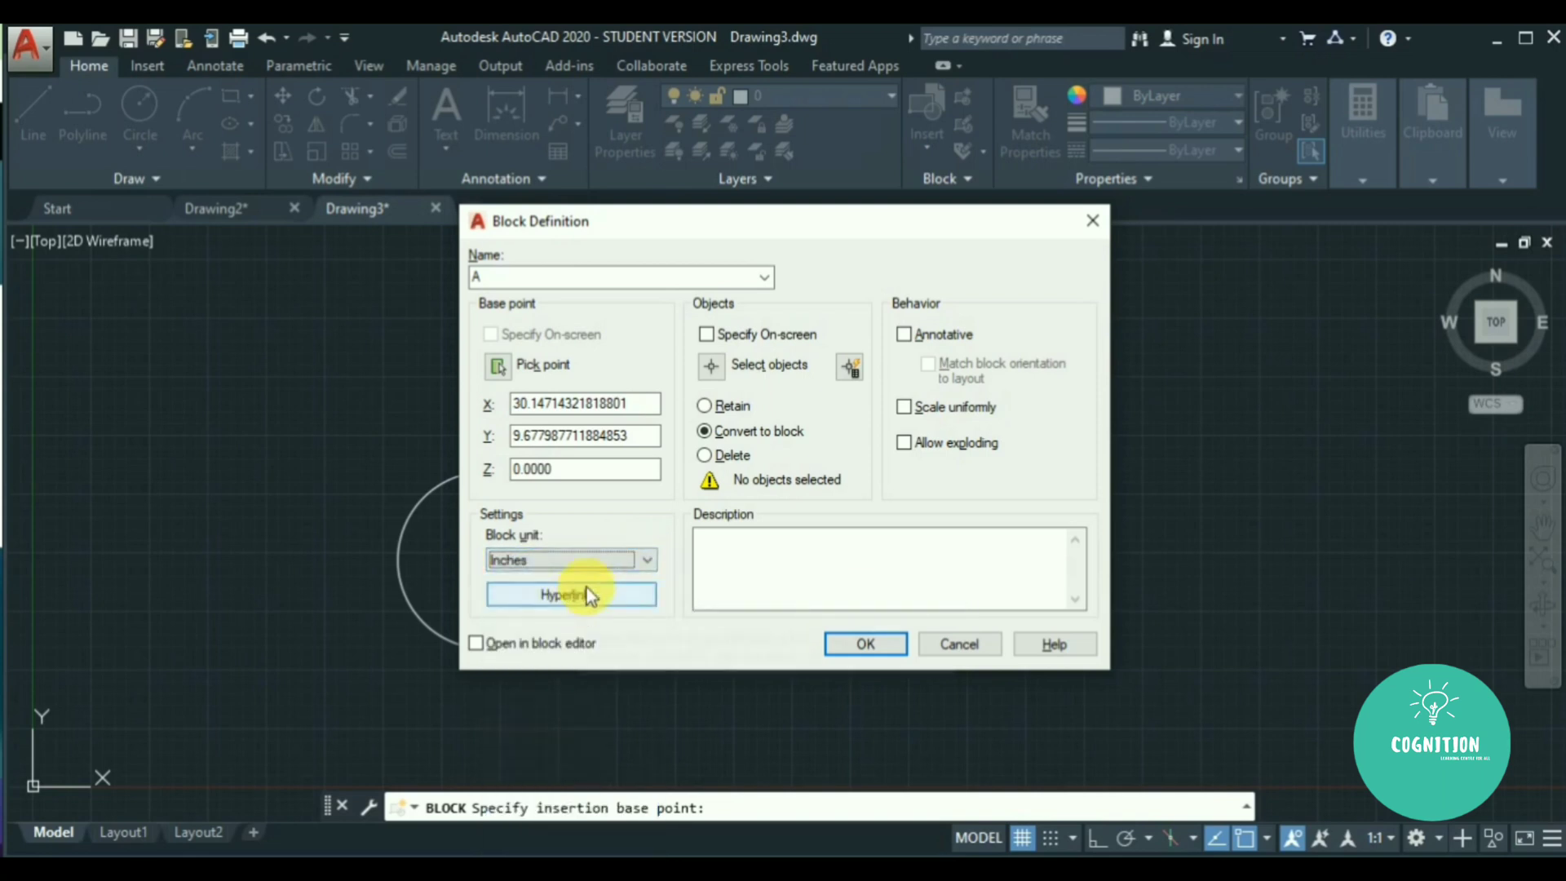
pyautogui.click(643, 559)
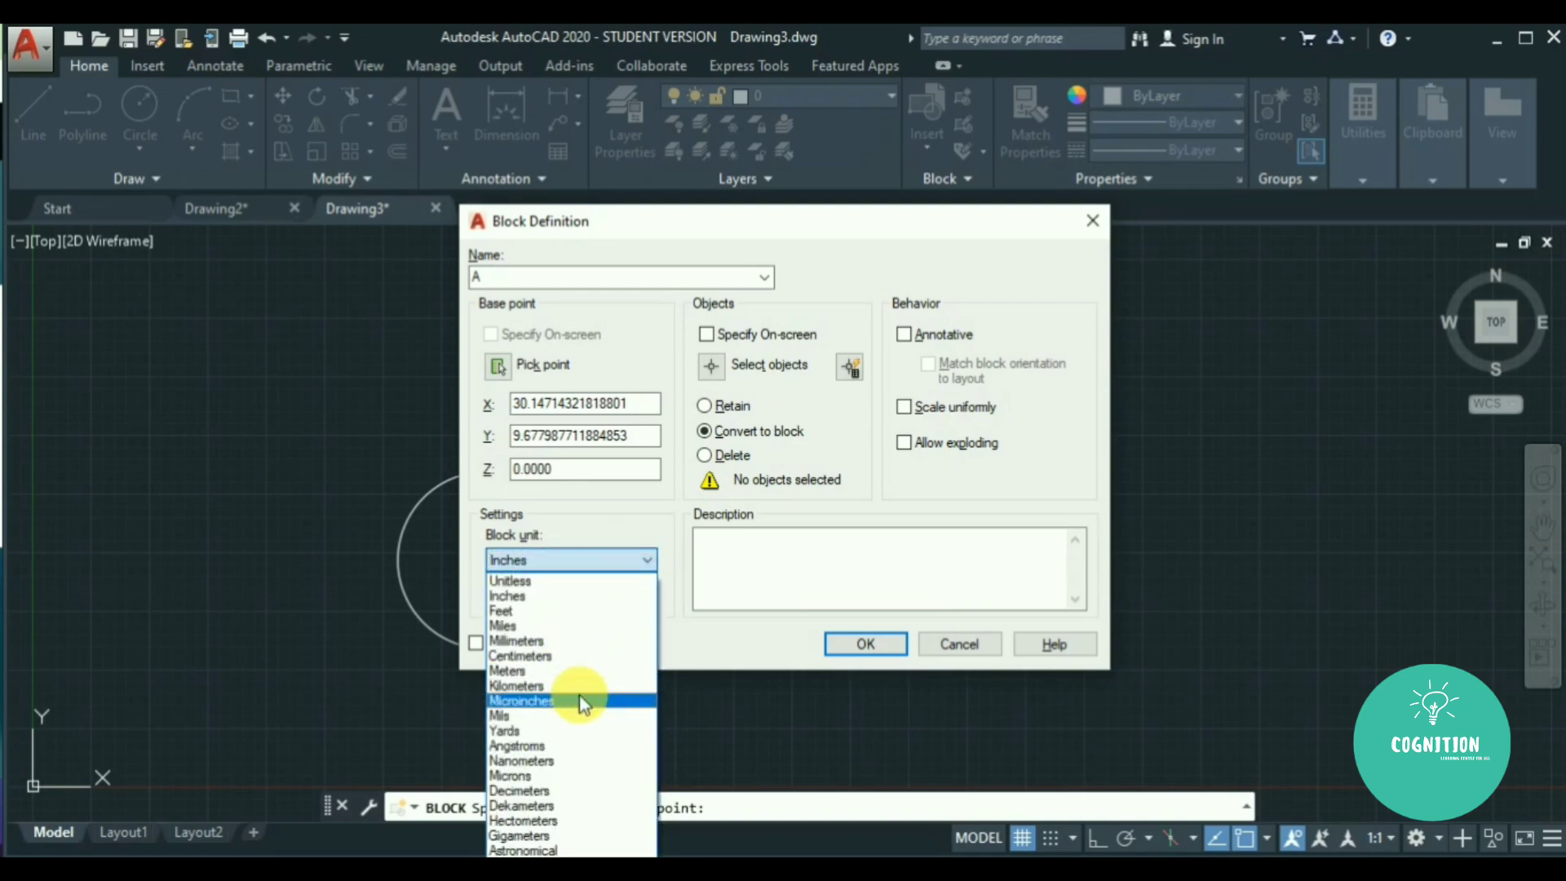
pyautogui.click(619, 564)
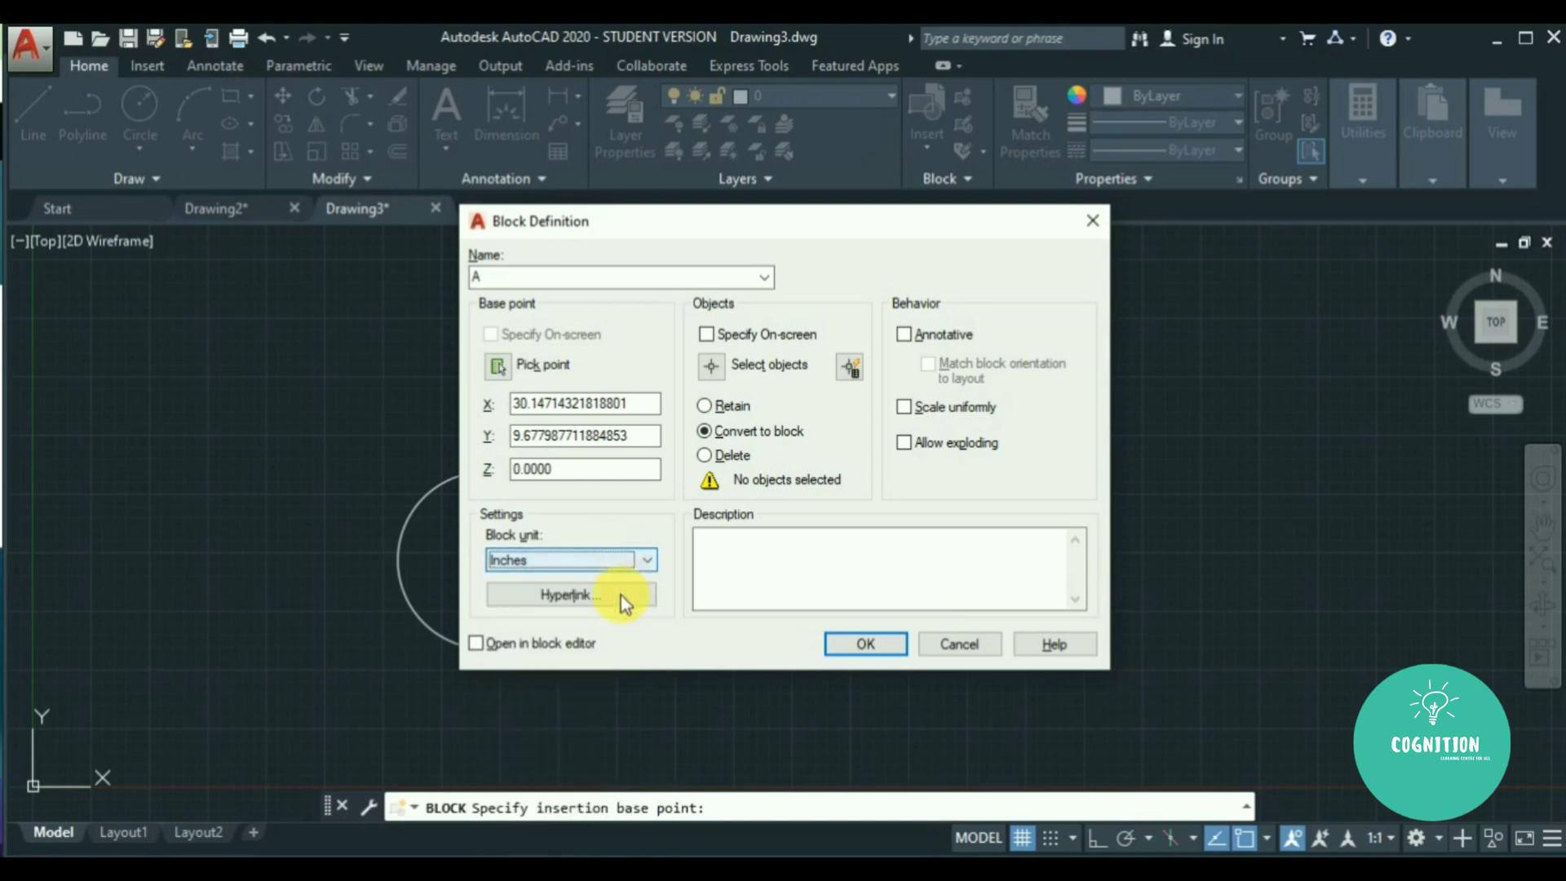
# Examine the hyperlink options for the block and leave them without adding a link.
pyautogui.click(619, 595)
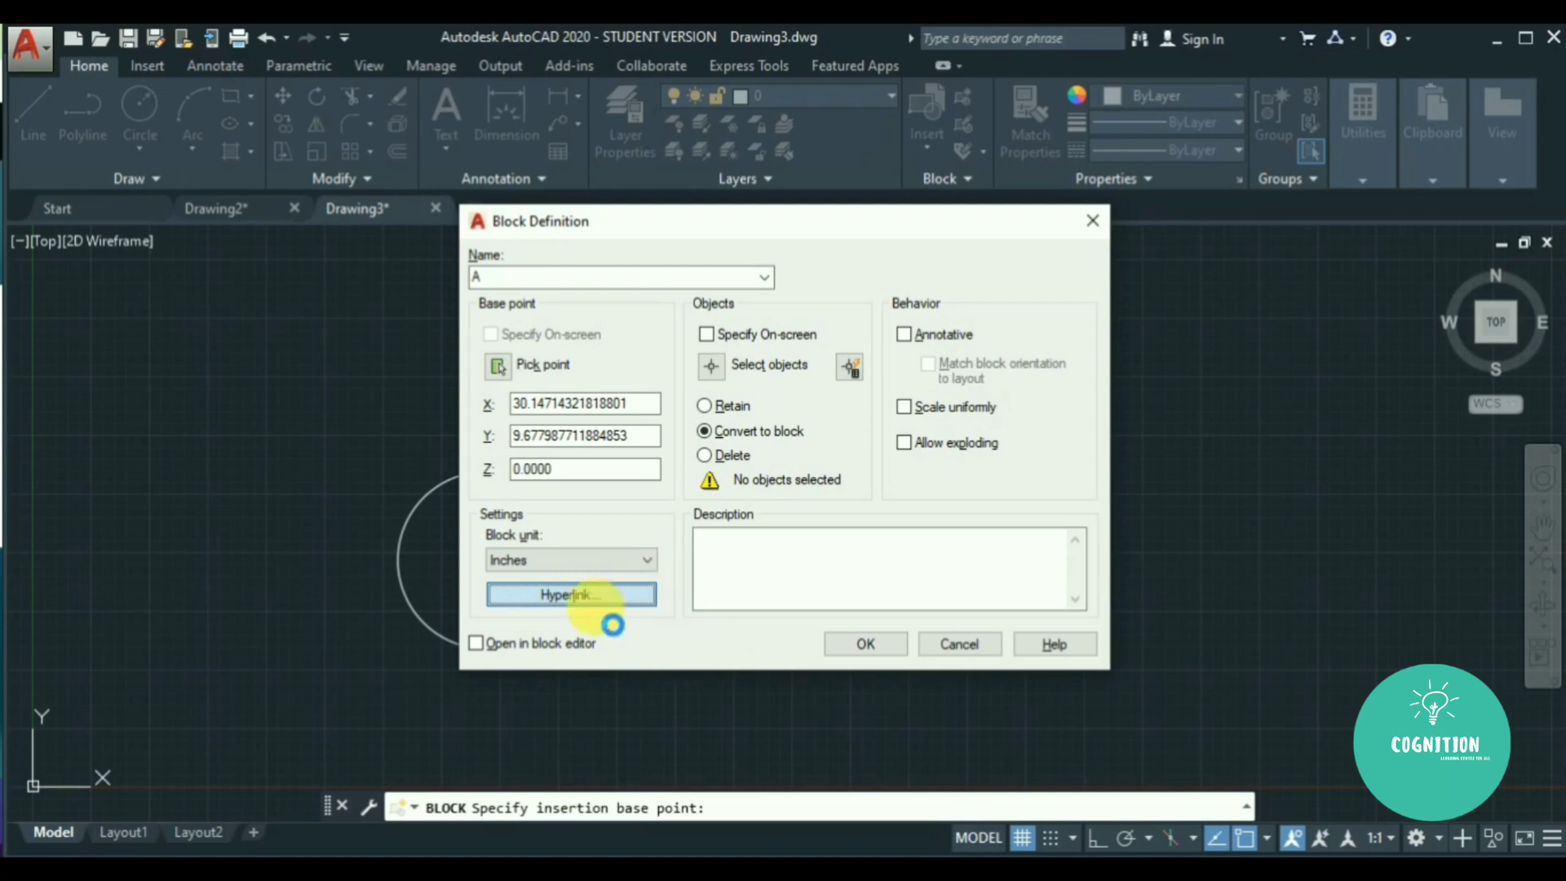
pyautogui.click(616, 605)
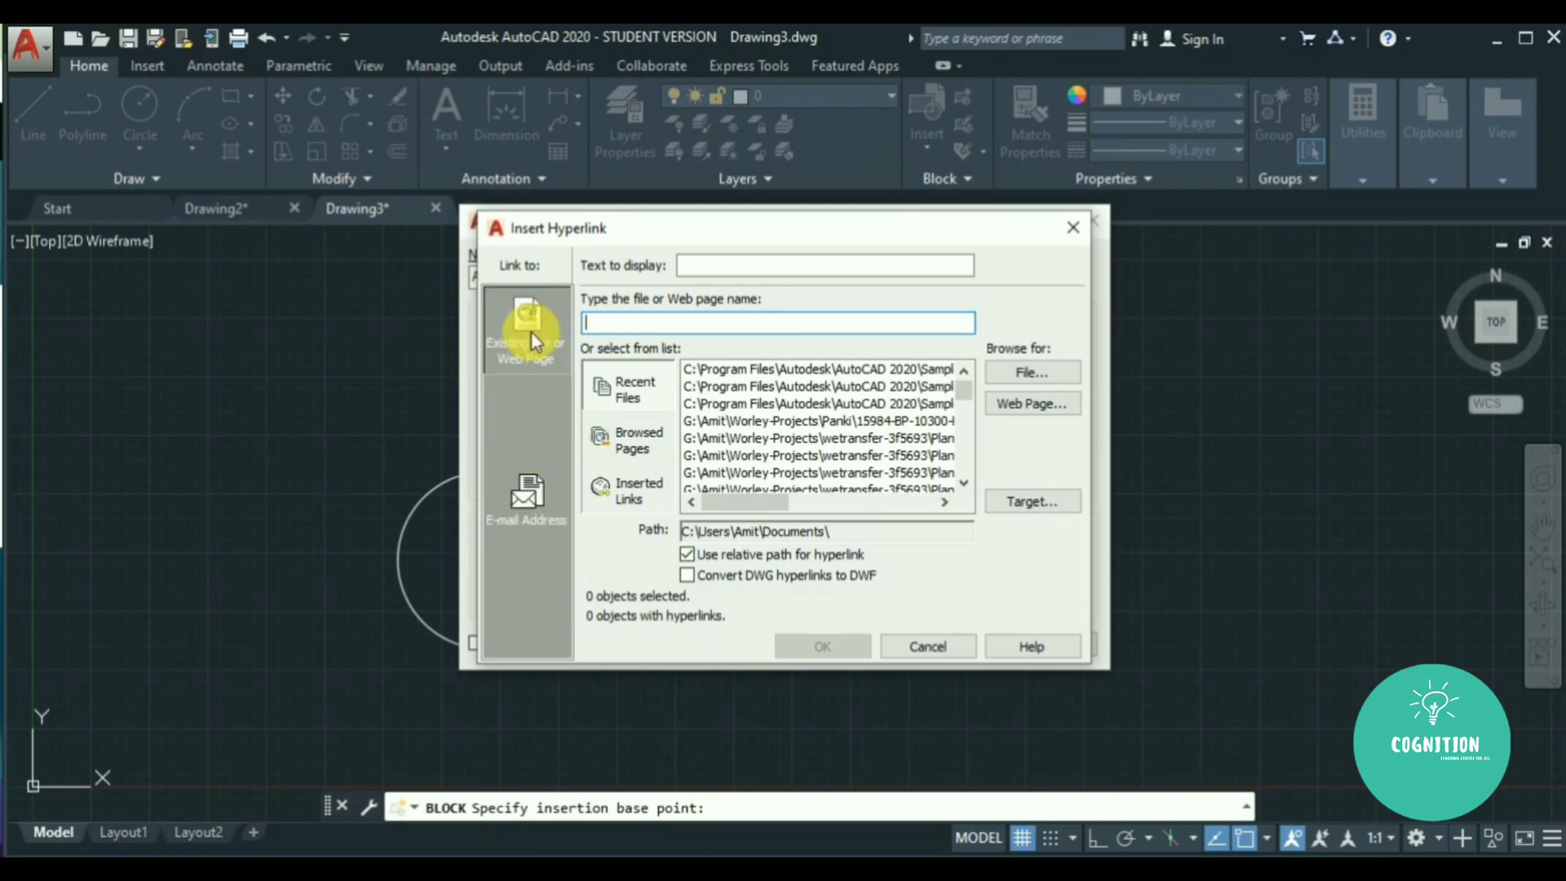
pyautogui.click(951, 641)
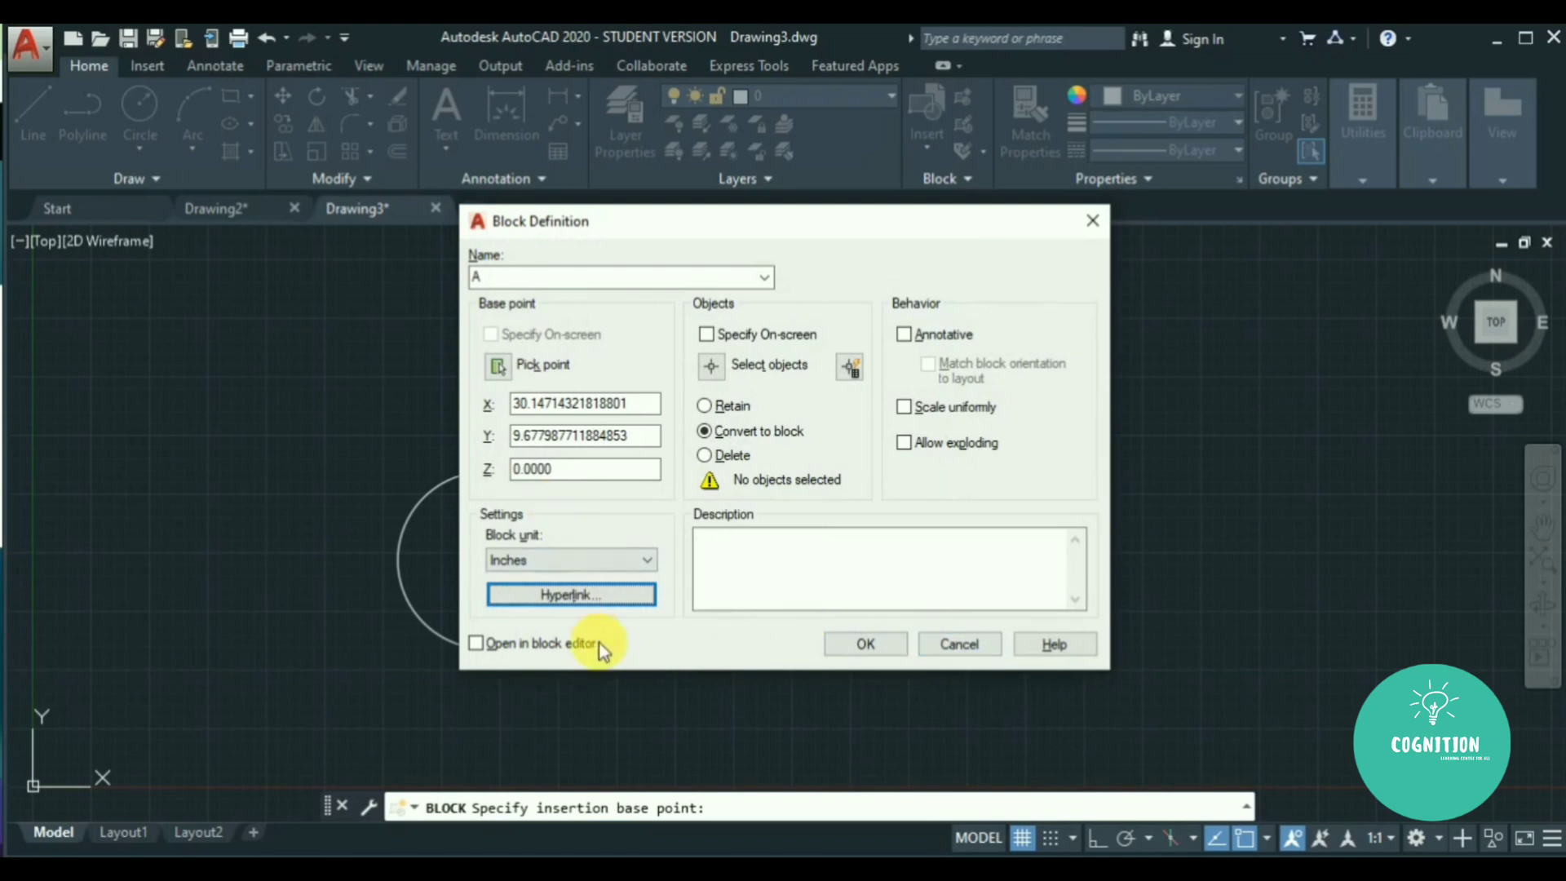
# Select the rectangle and both circles as the objects of block A.
pyautogui.click(716, 367)
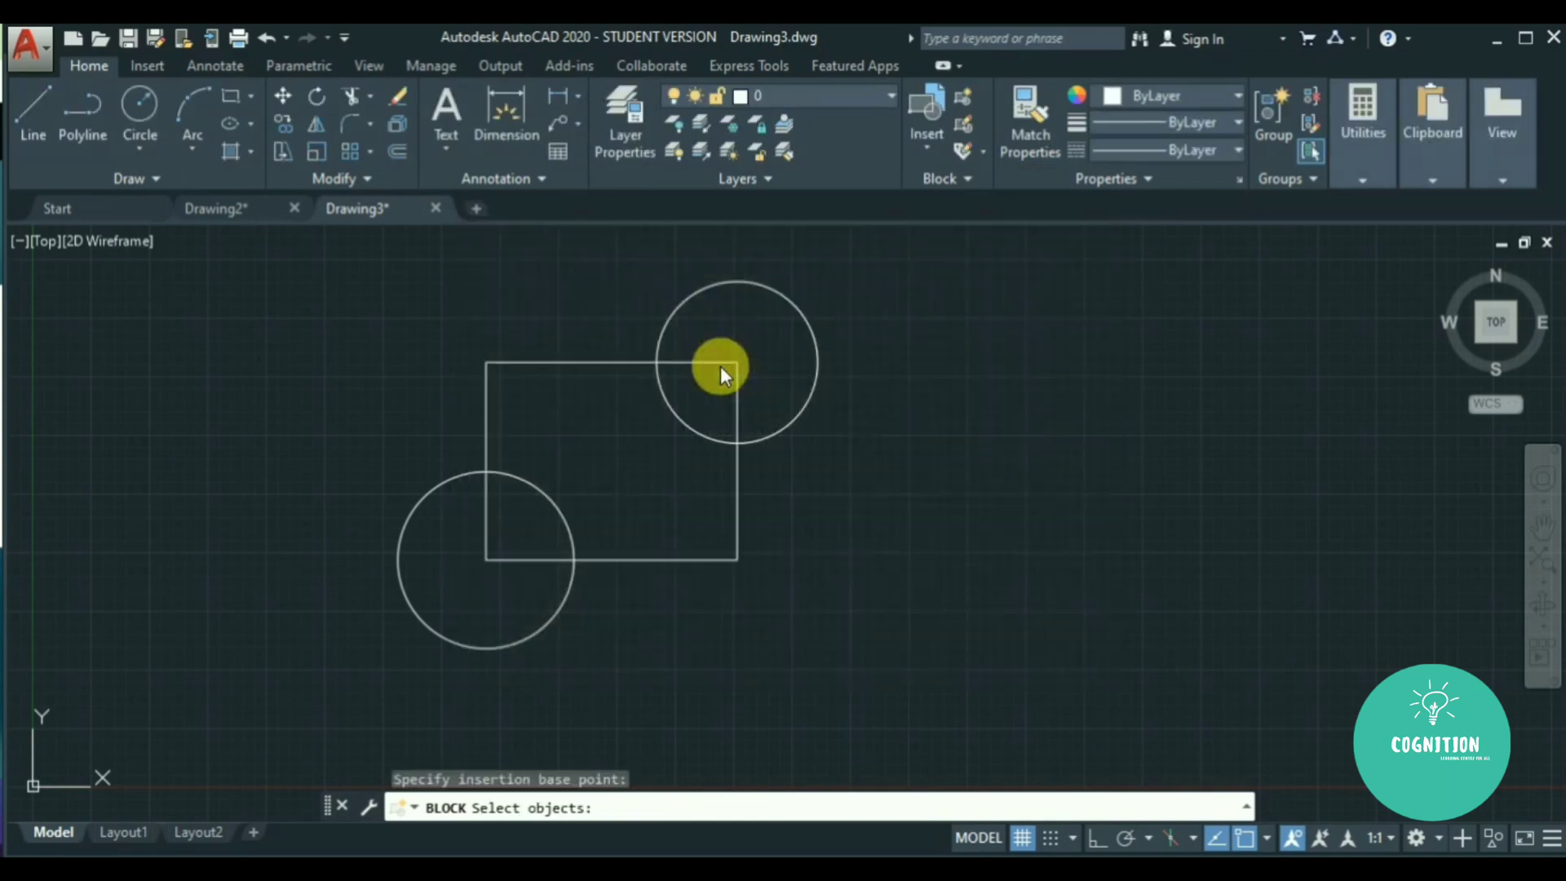
pyautogui.click(762, 434)
pyautogui.click(761, 492)
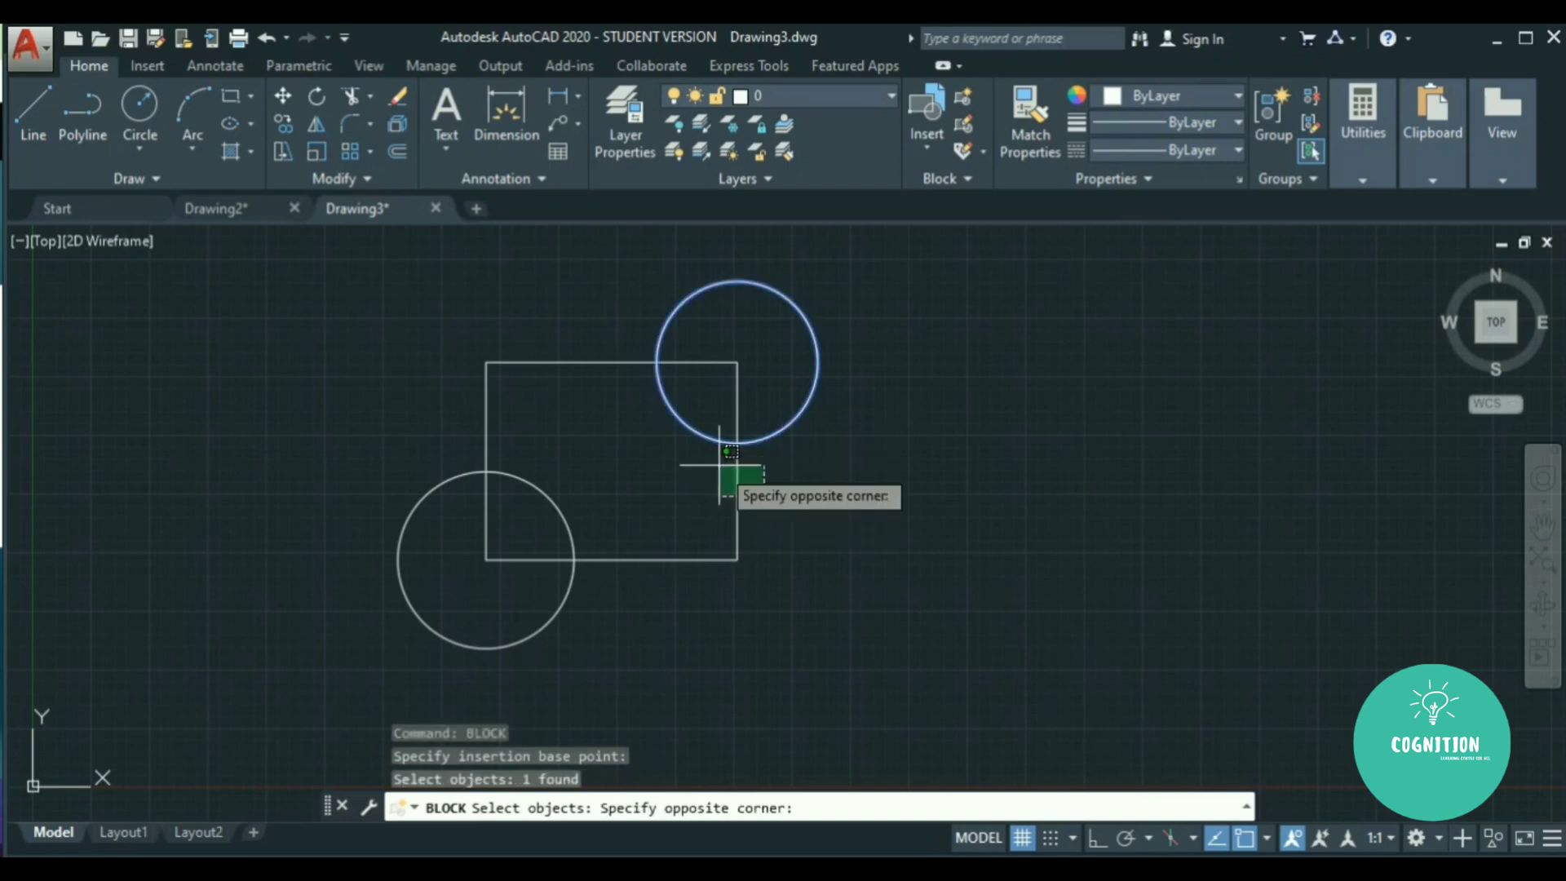
pyautogui.click(719, 465)
pyautogui.click(604, 603)
pyautogui.click(535, 571)
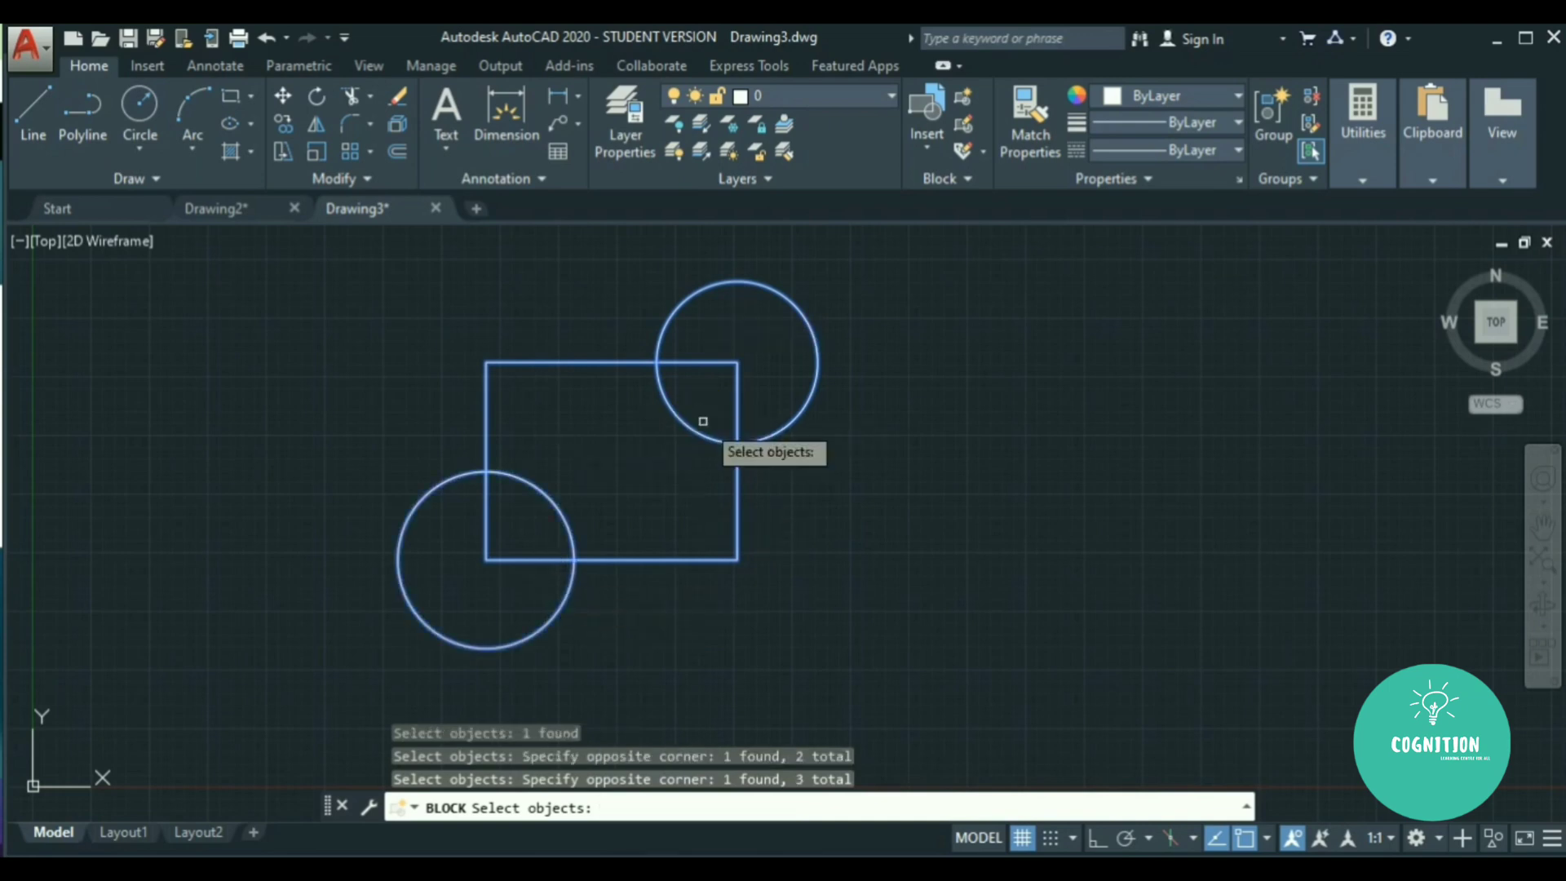
pyautogui.press('Return')
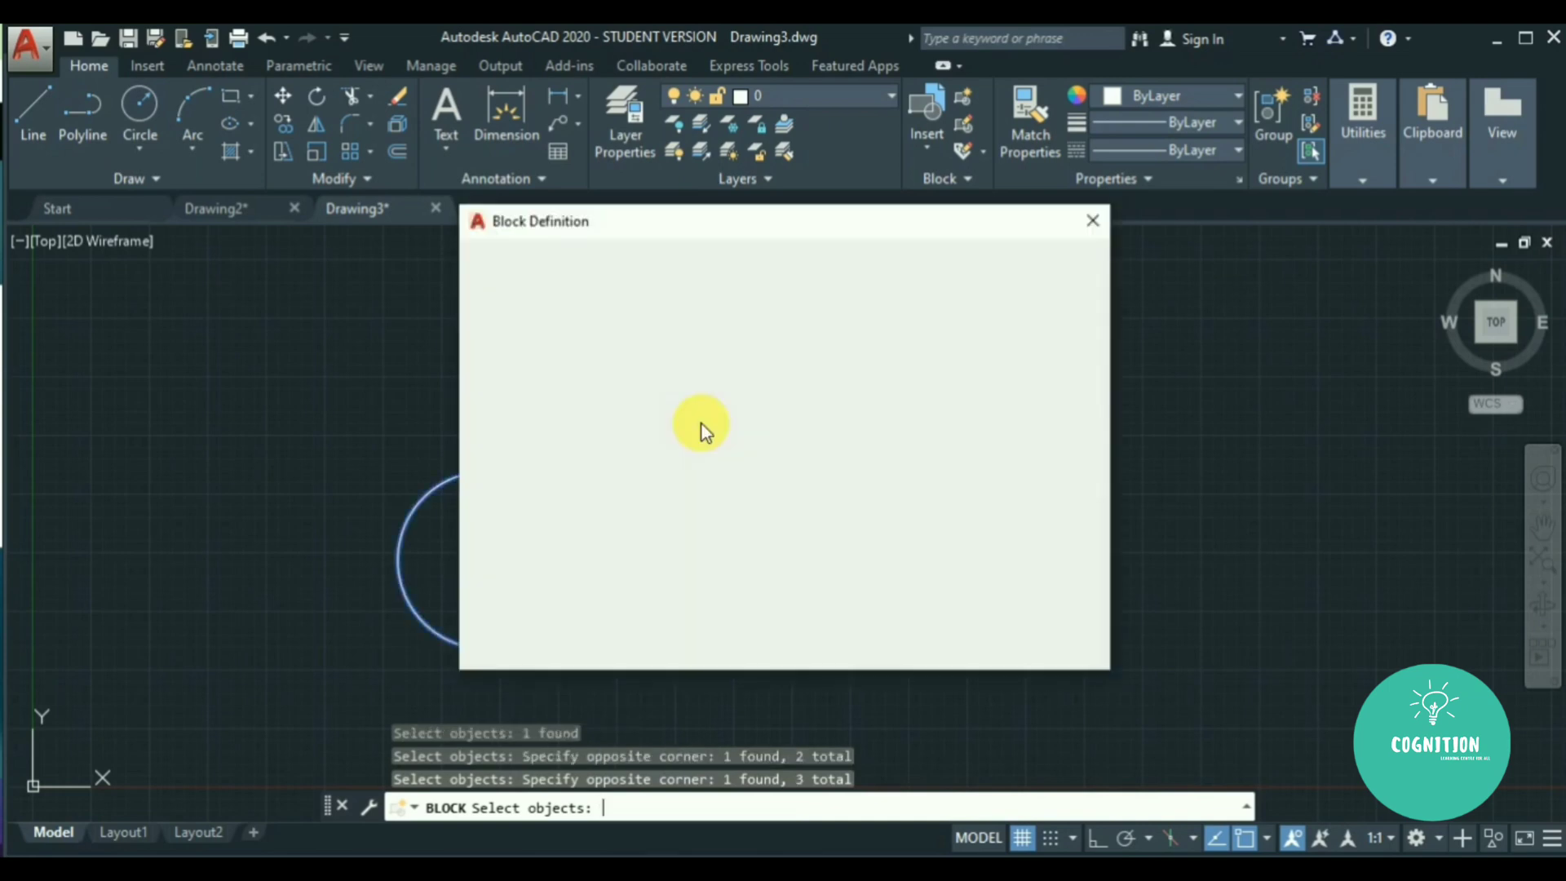
# Leave the description of block A empty and create the block with its objects converted to a block.
pyautogui.write('A')
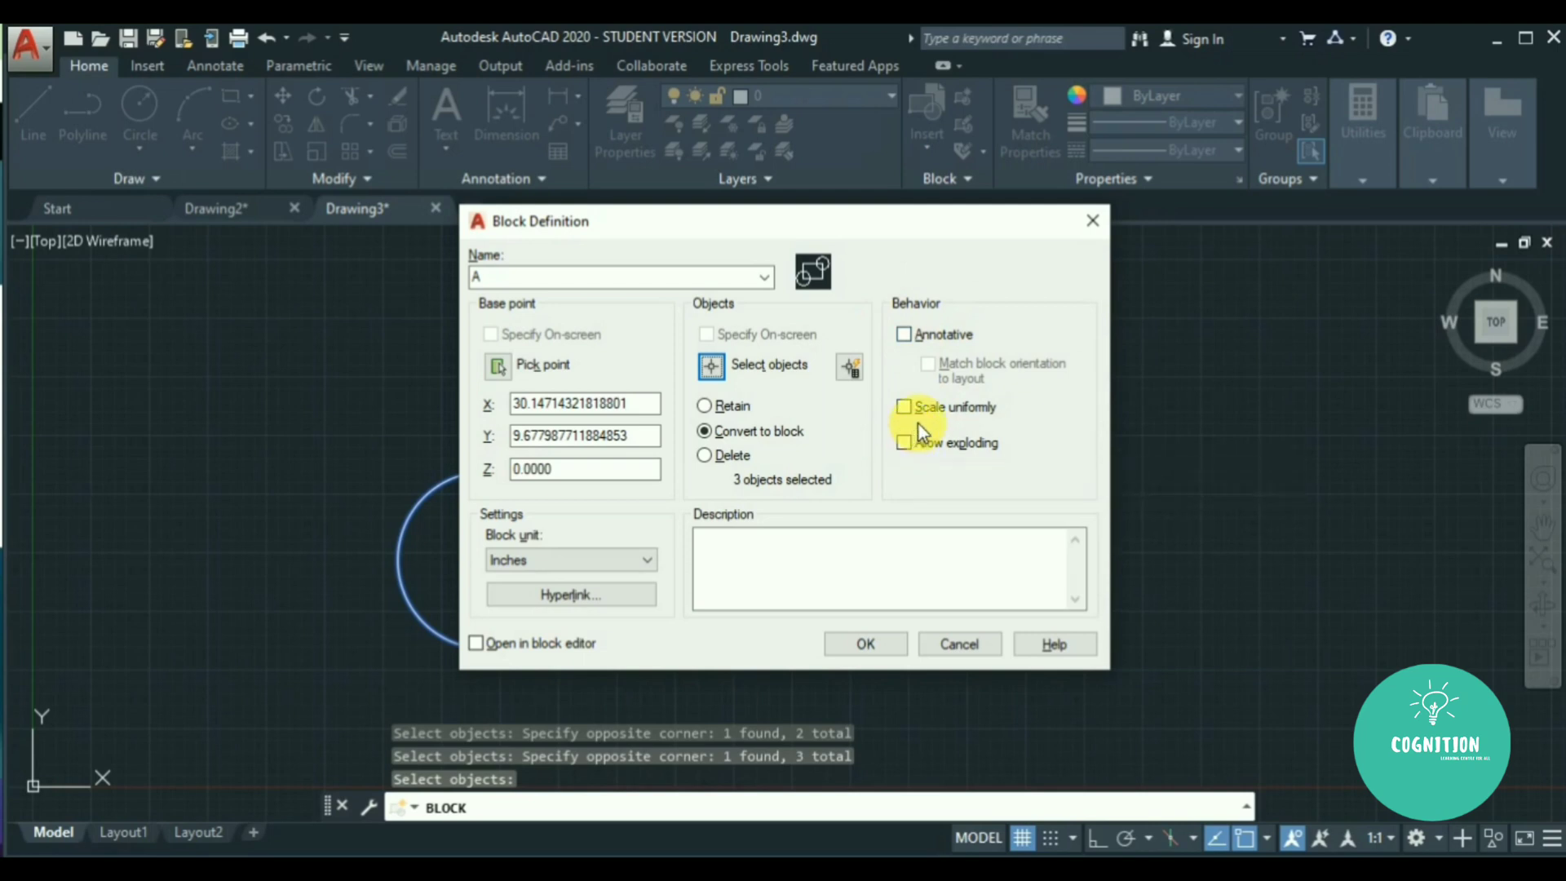
pyautogui.click(780, 561)
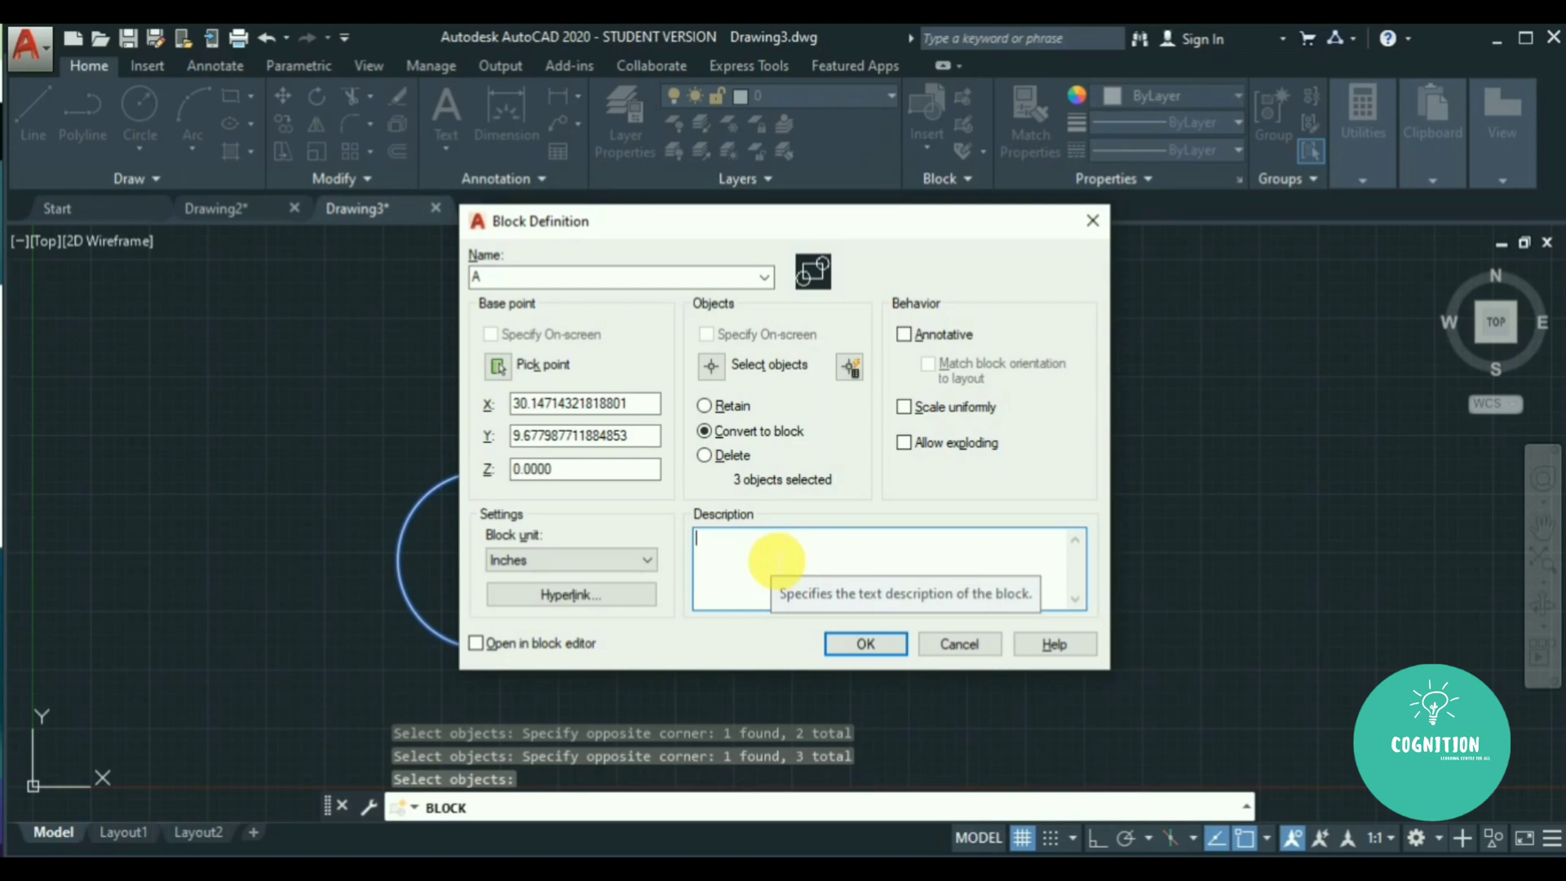
pyautogui.click(877, 646)
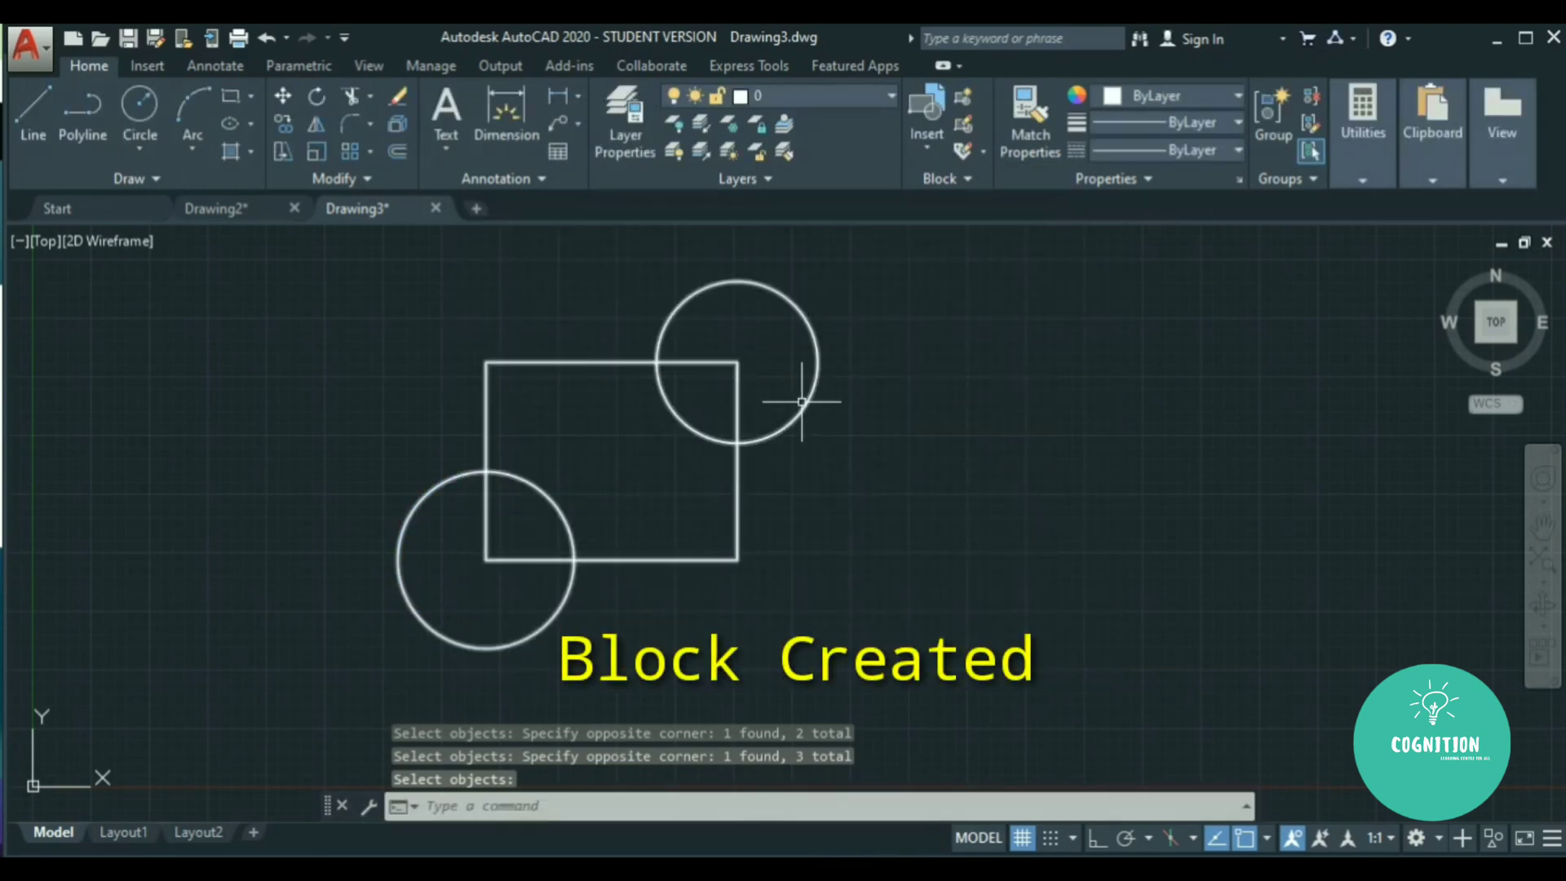
# Move the block by its base point about 25 units horizontally to the right with Ortho turned on.
pyautogui.moveTo(803, 403)
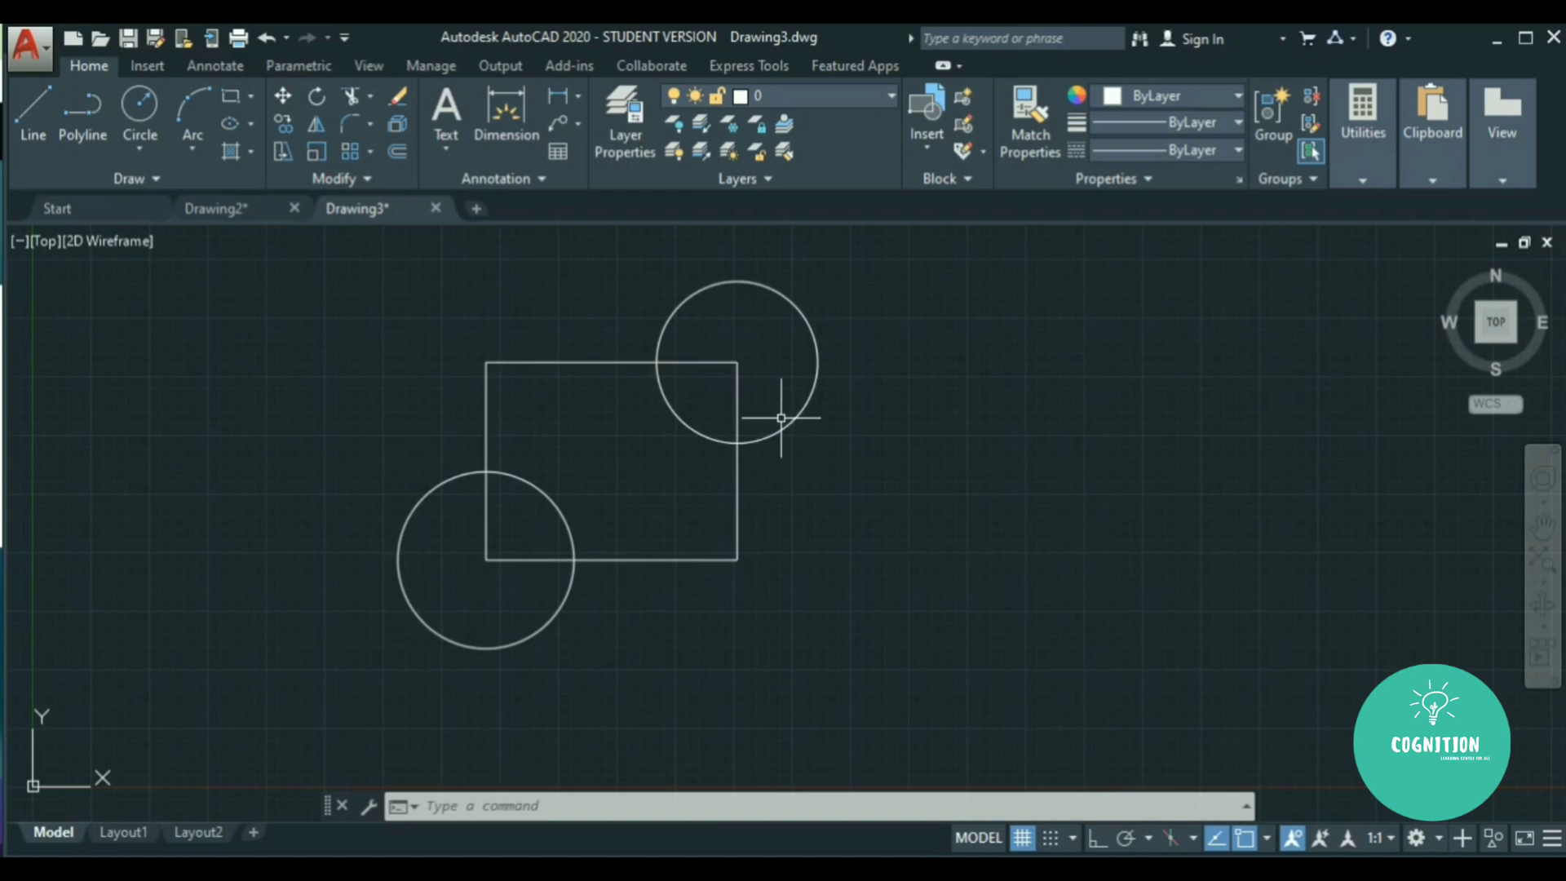
pyautogui.moveTo(782, 427)
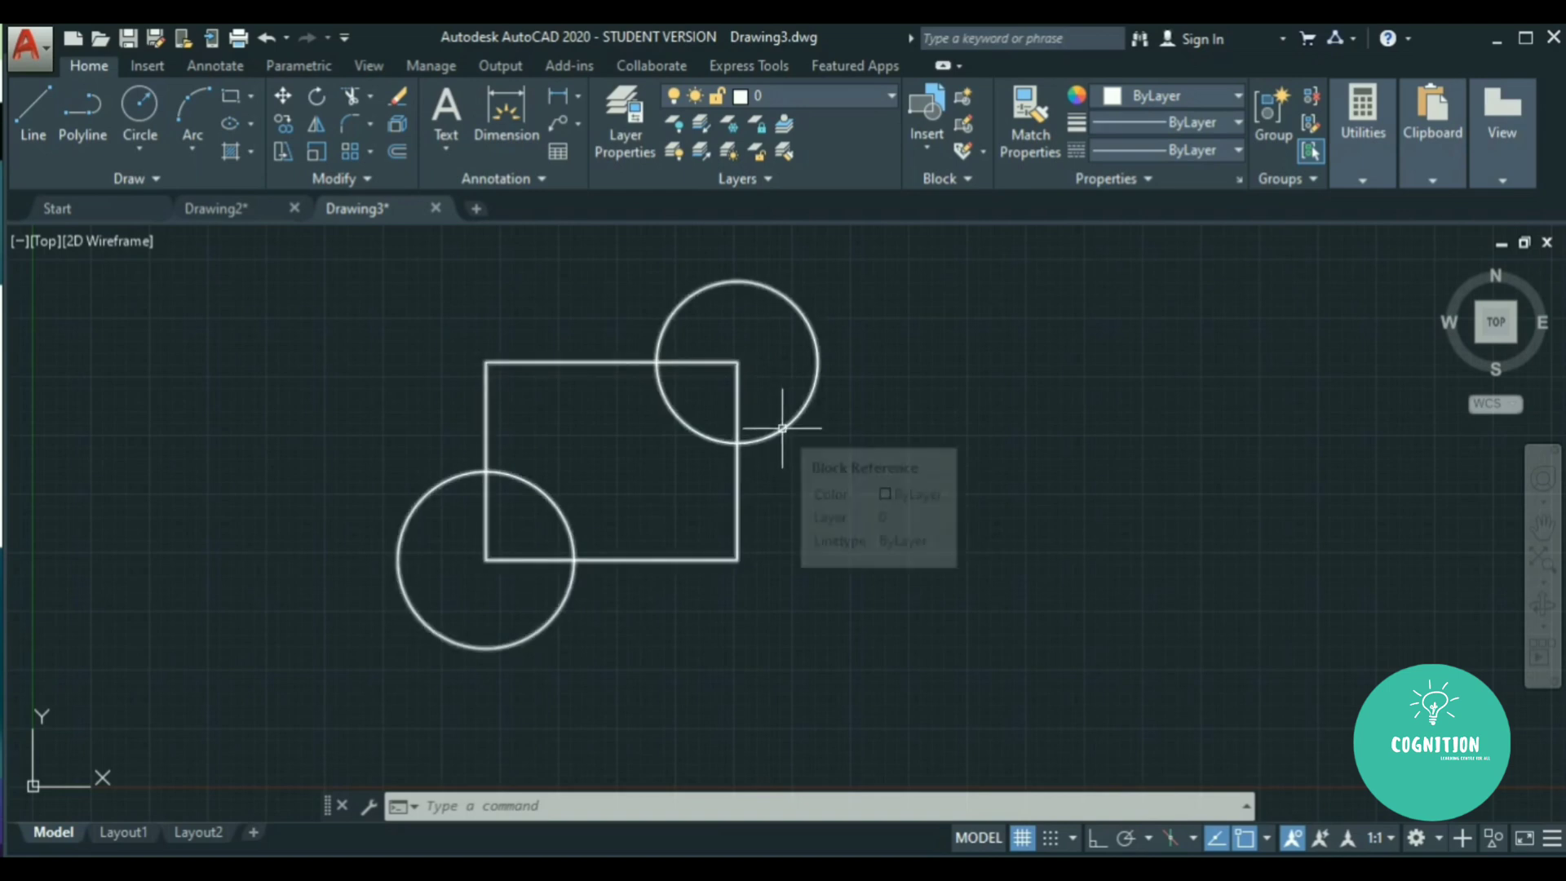
pyautogui.click(781, 427)
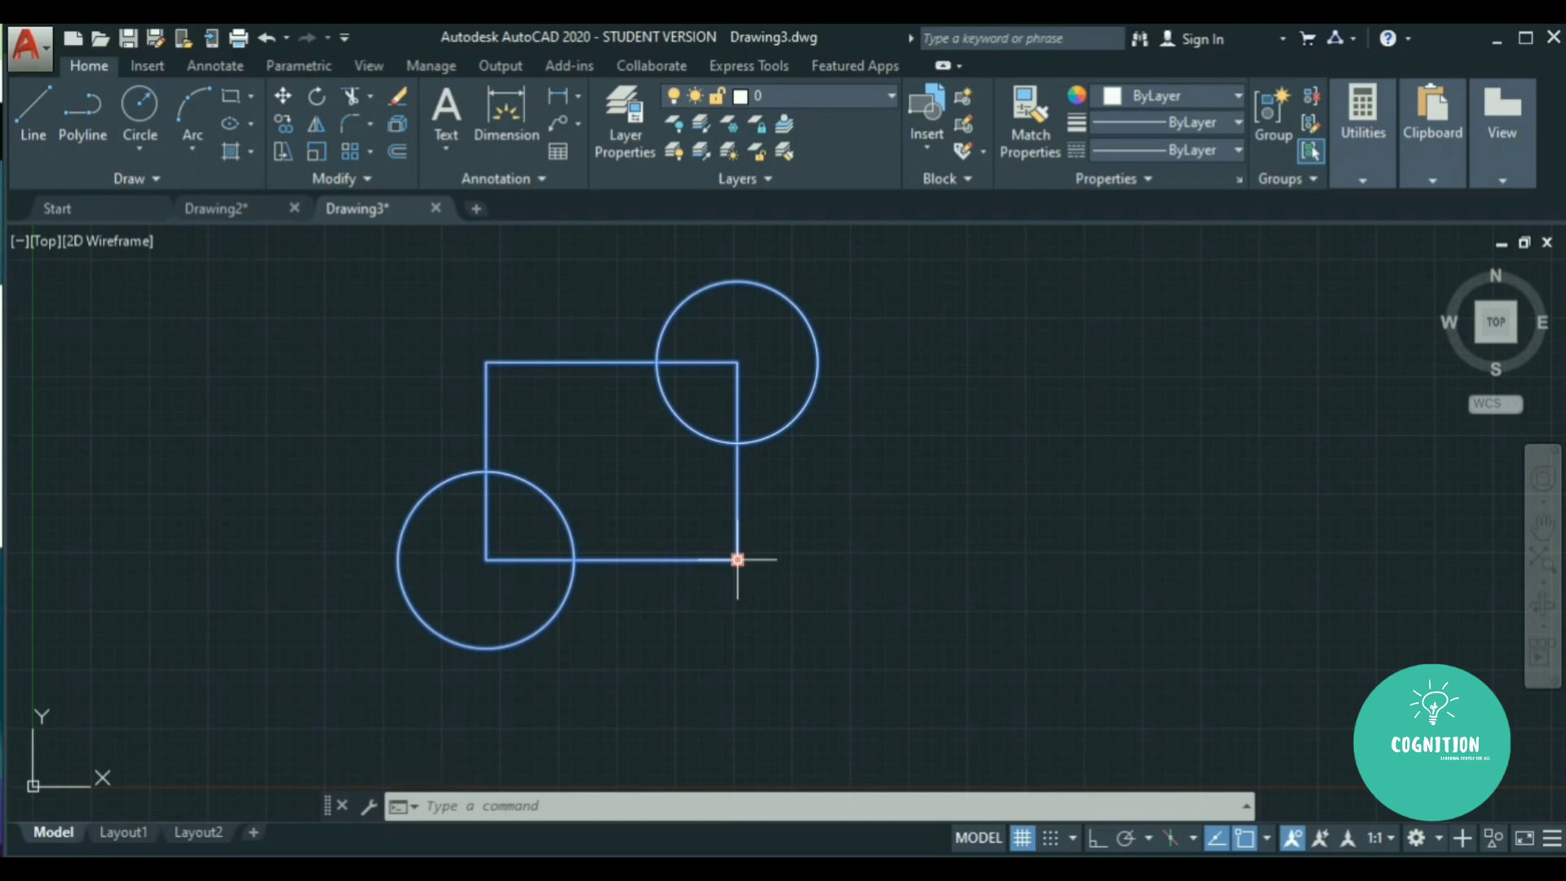
pyautogui.click(737, 560)
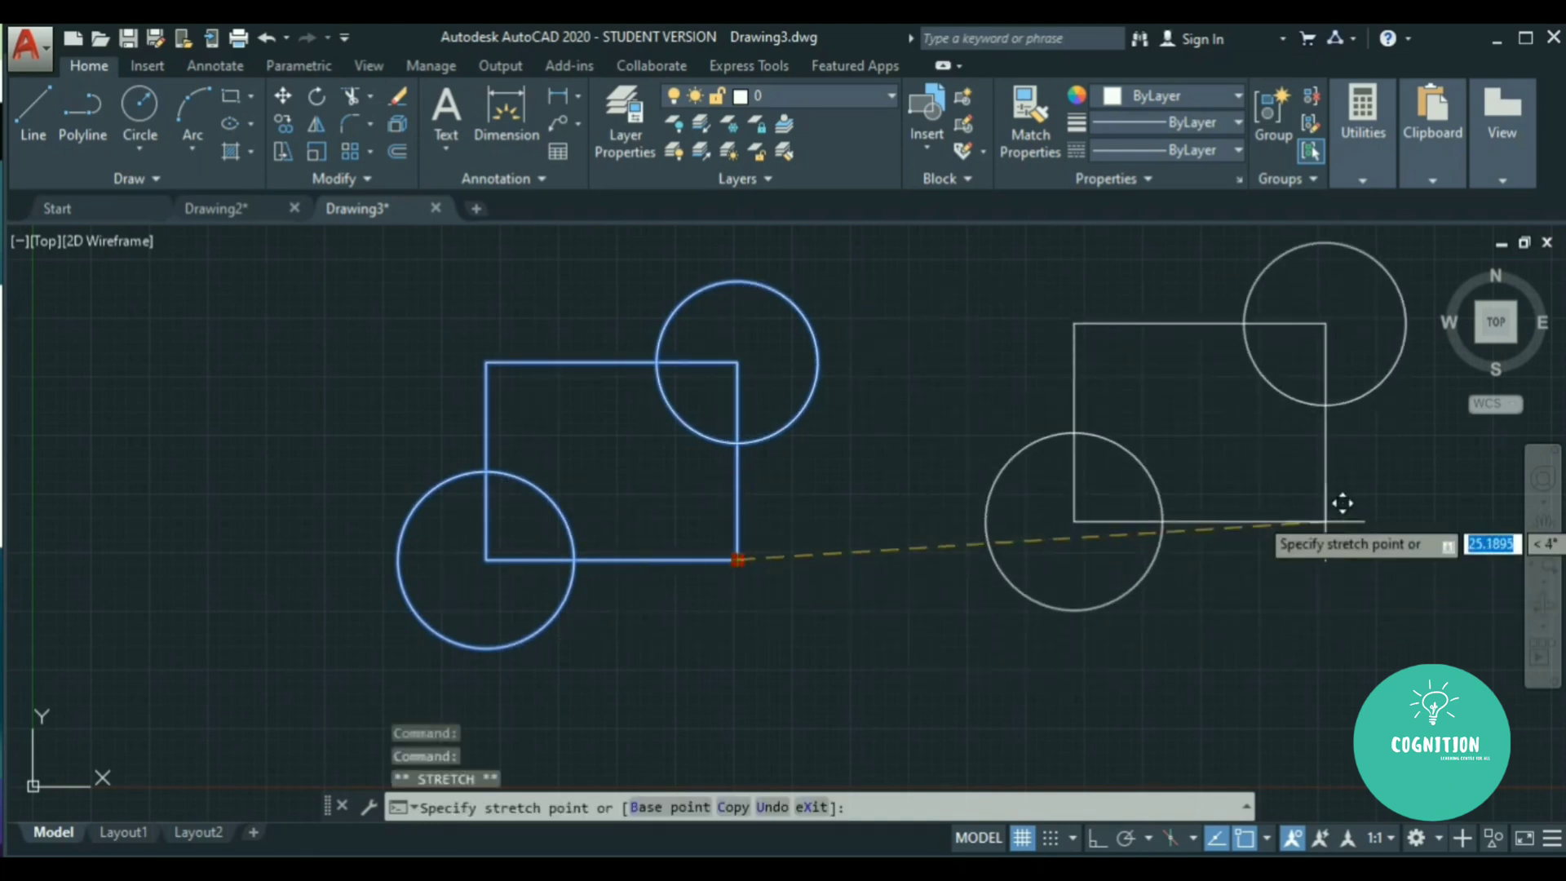
pyautogui.press('F8')
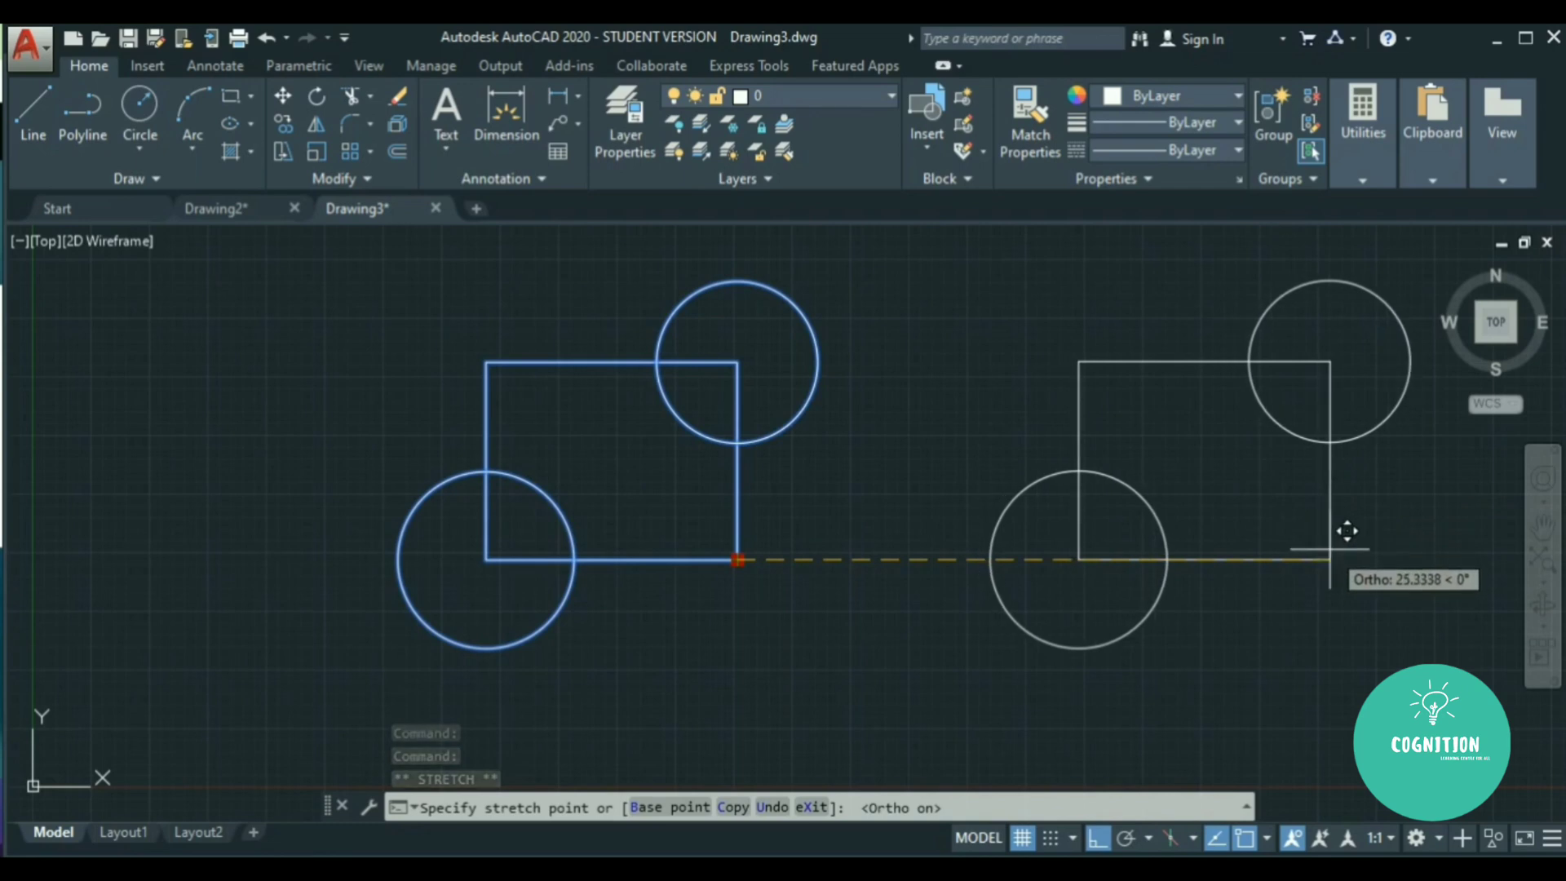
pyautogui.click(1320, 560)
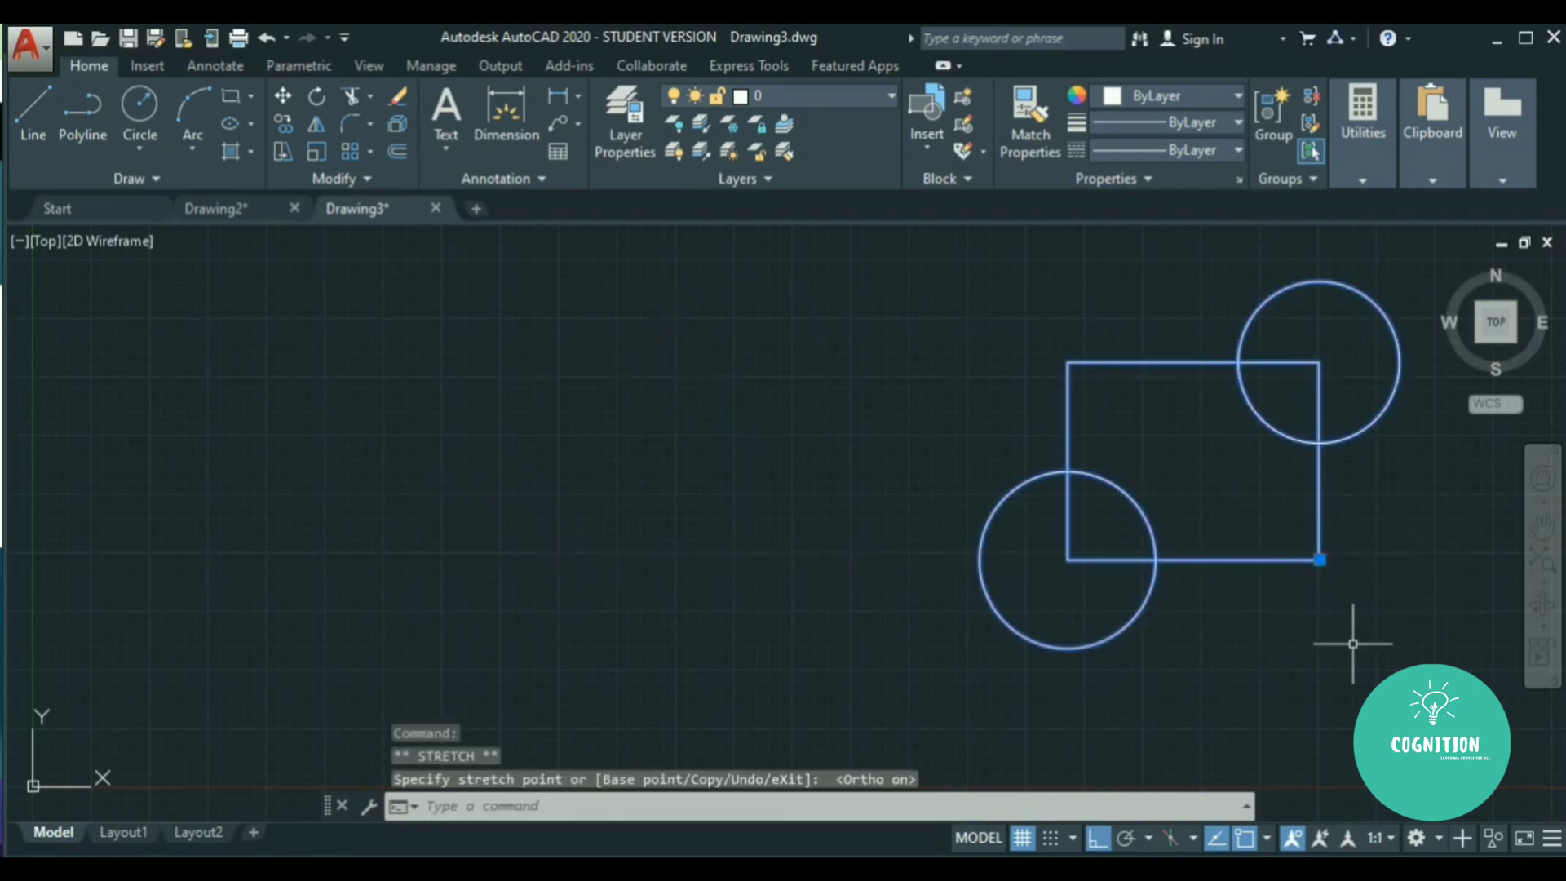
# Copy the block from its lower-right corner horizontally to a free spot on the left with the COPY command.
pyautogui.click(1353, 633)
pyautogui.click(1253, 515)
pyautogui.write('C')
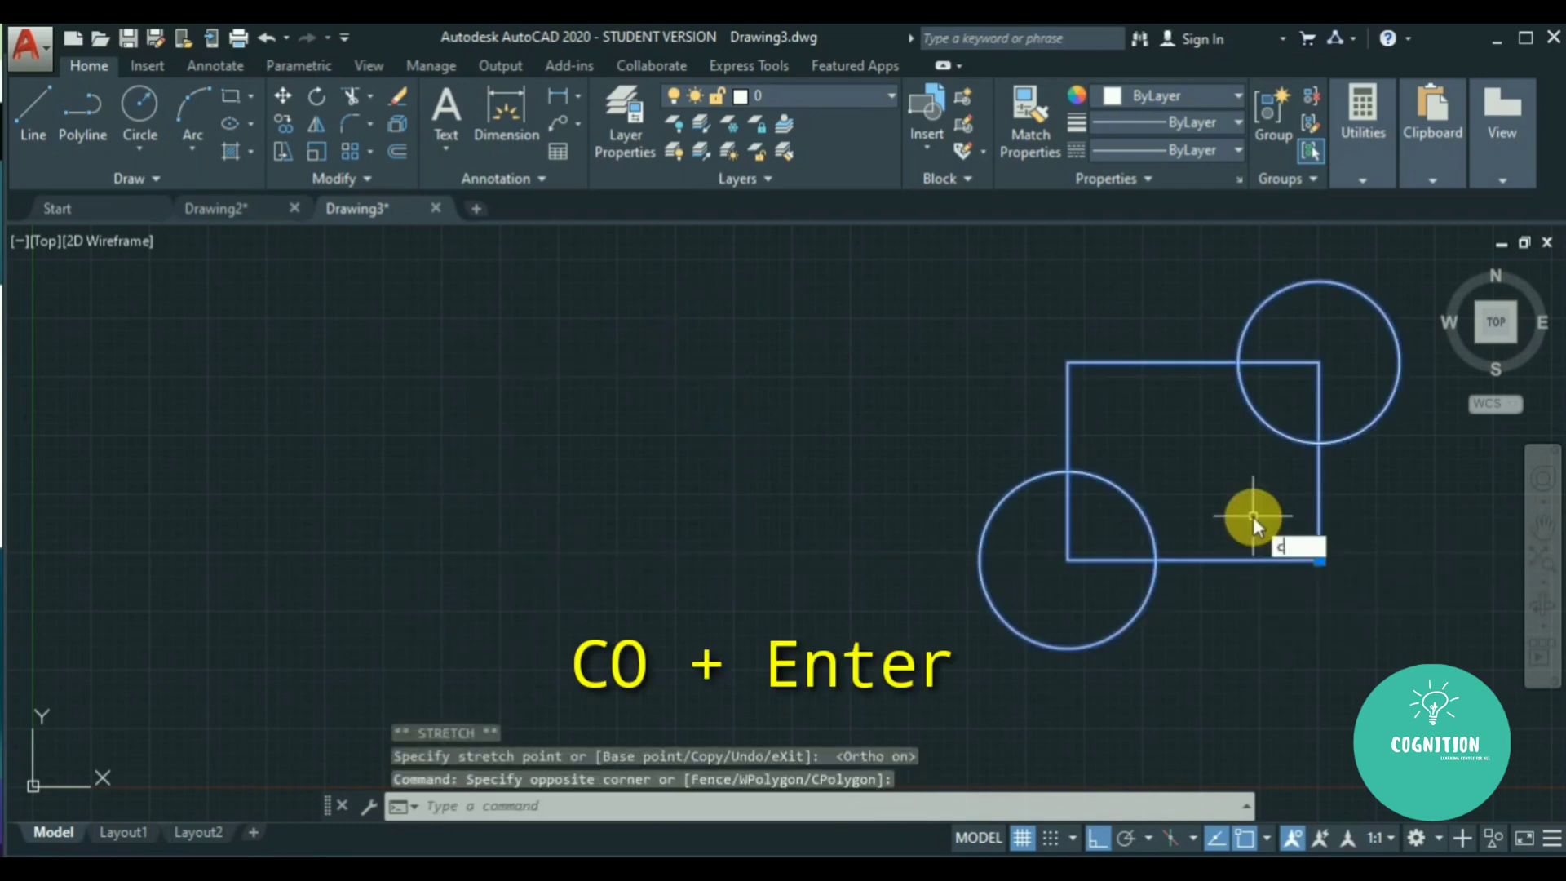
pyautogui.write('O')
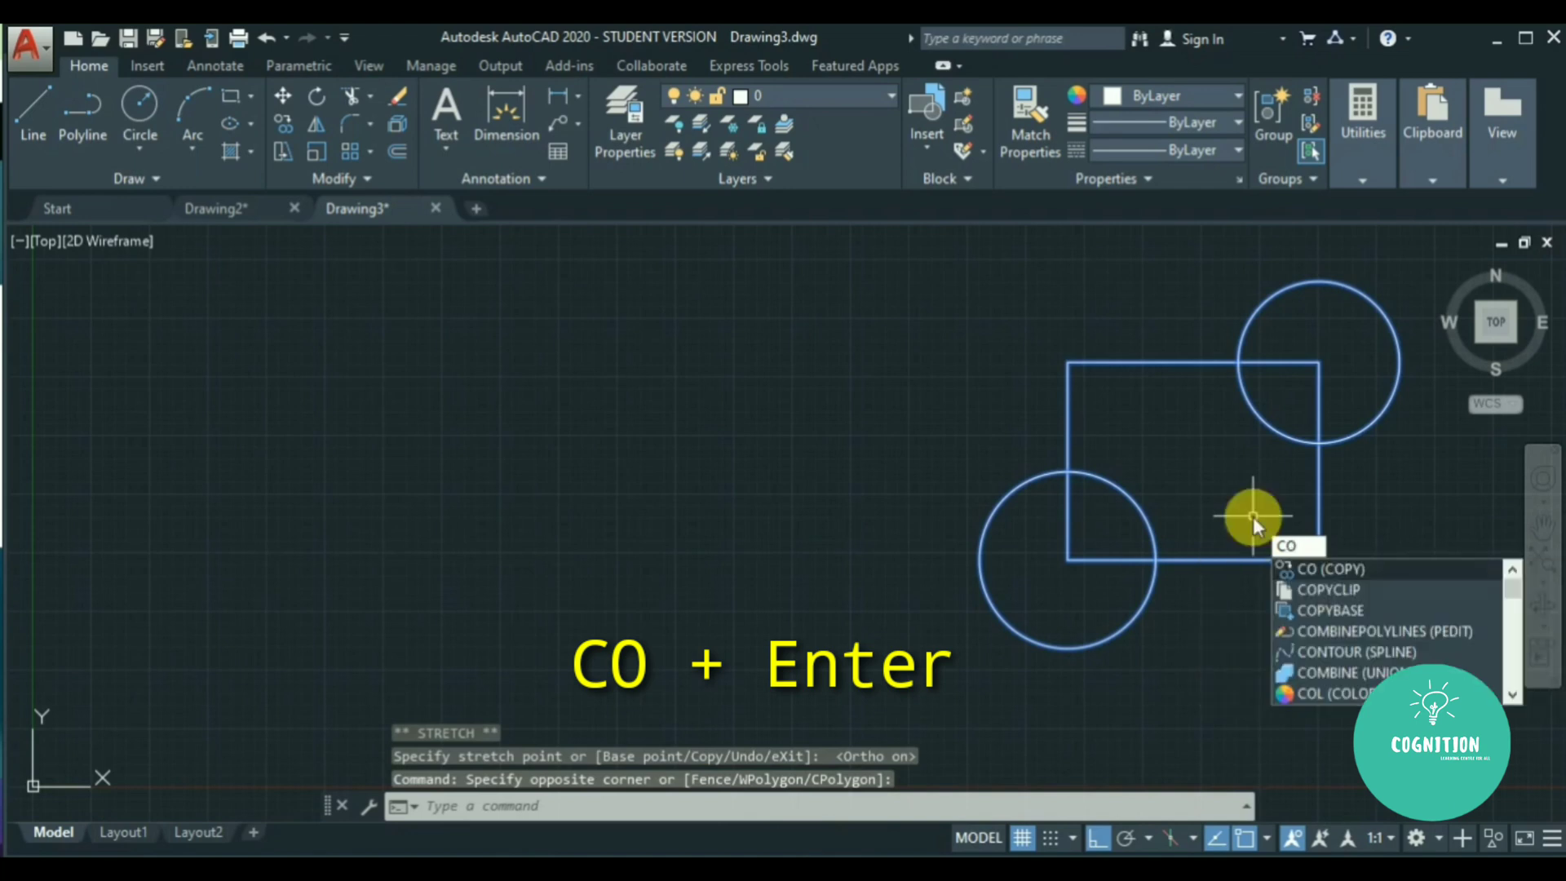
pyautogui.press('Return')
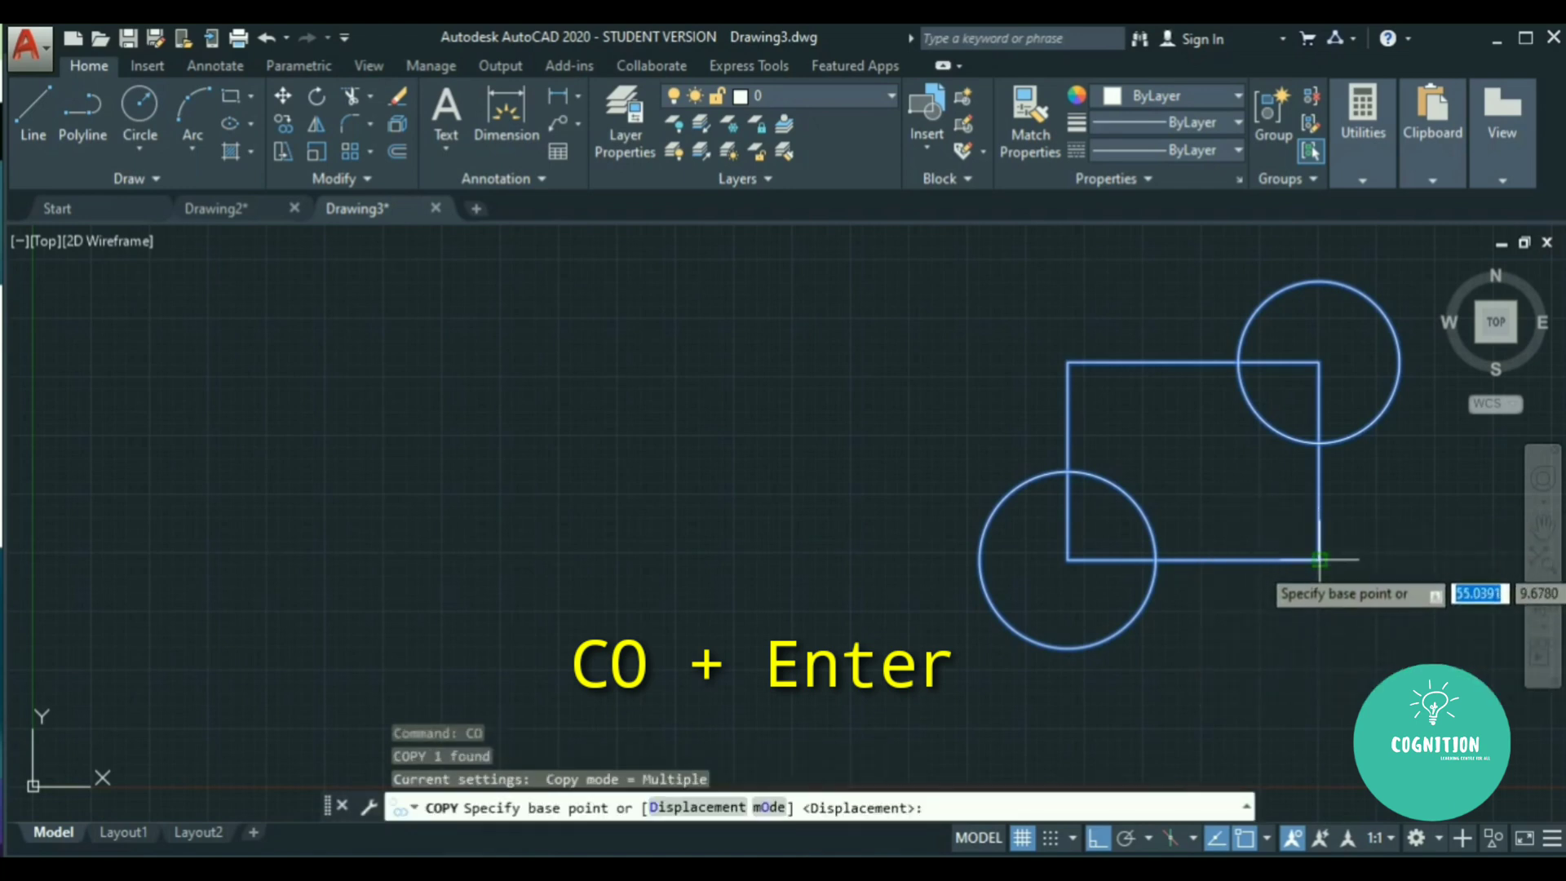
pyautogui.click(1317, 559)
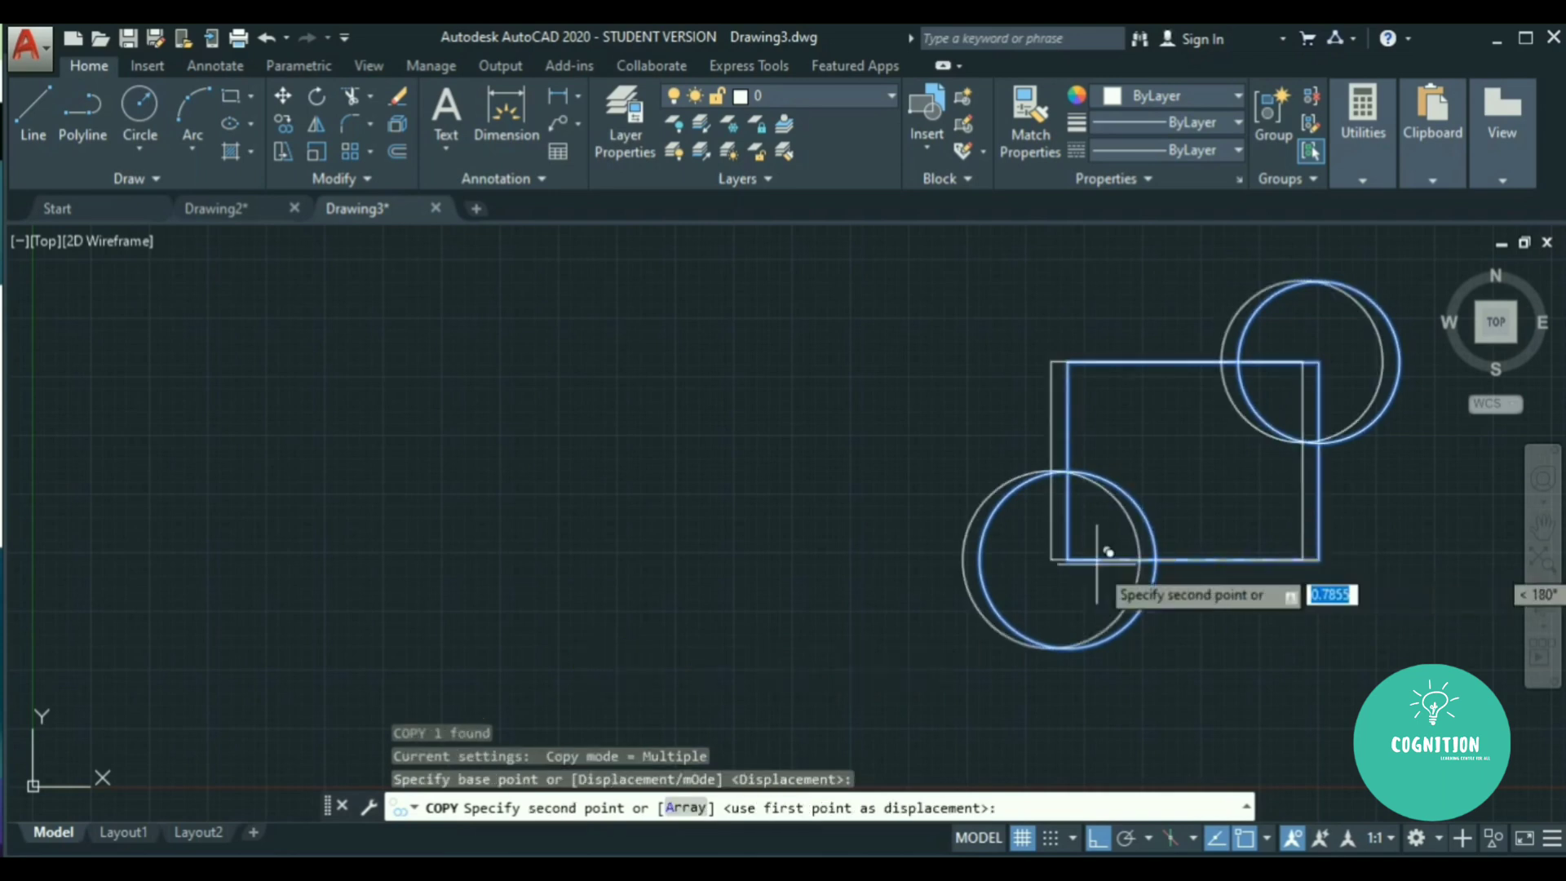
pyautogui.click(639, 559)
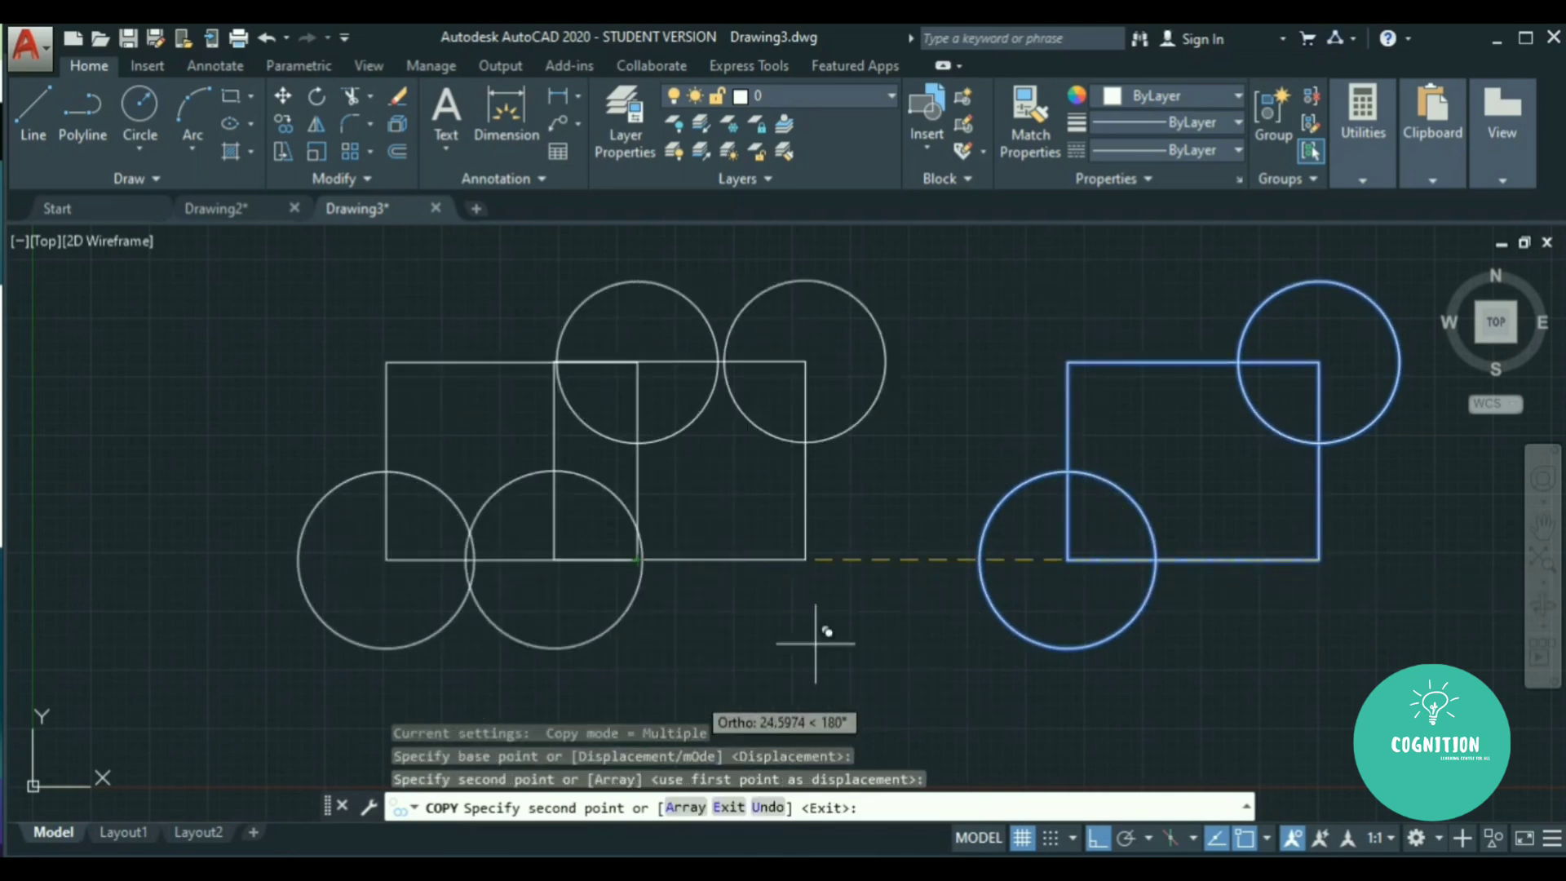
pyautogui.press('Return')
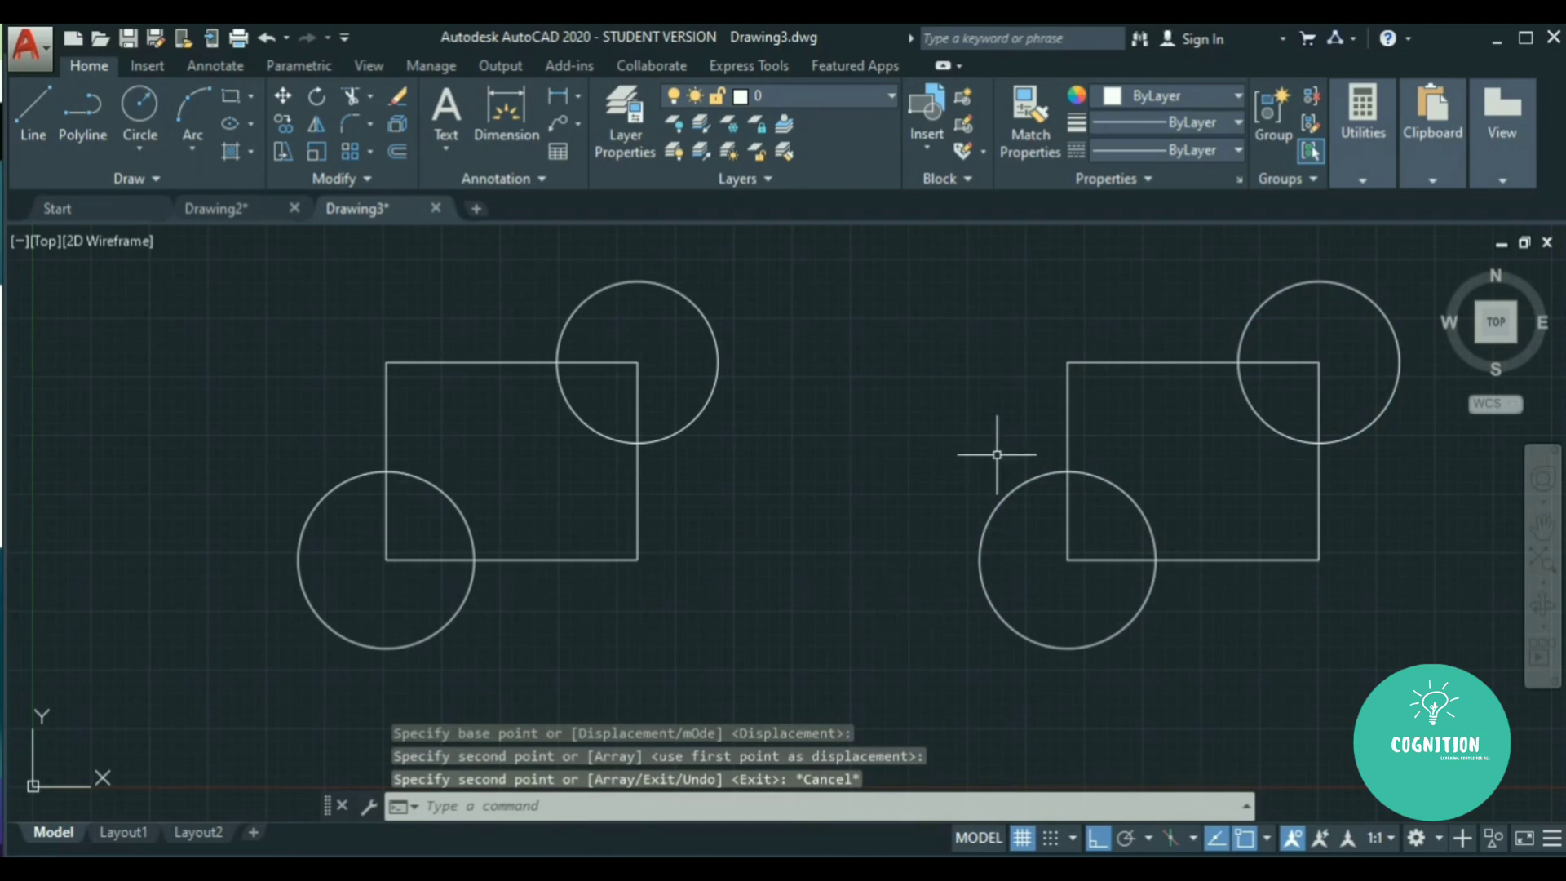
# Erase both block references from the drawing.
pyautogui.click(1323, 653)
pyautogui.click(416, 385)
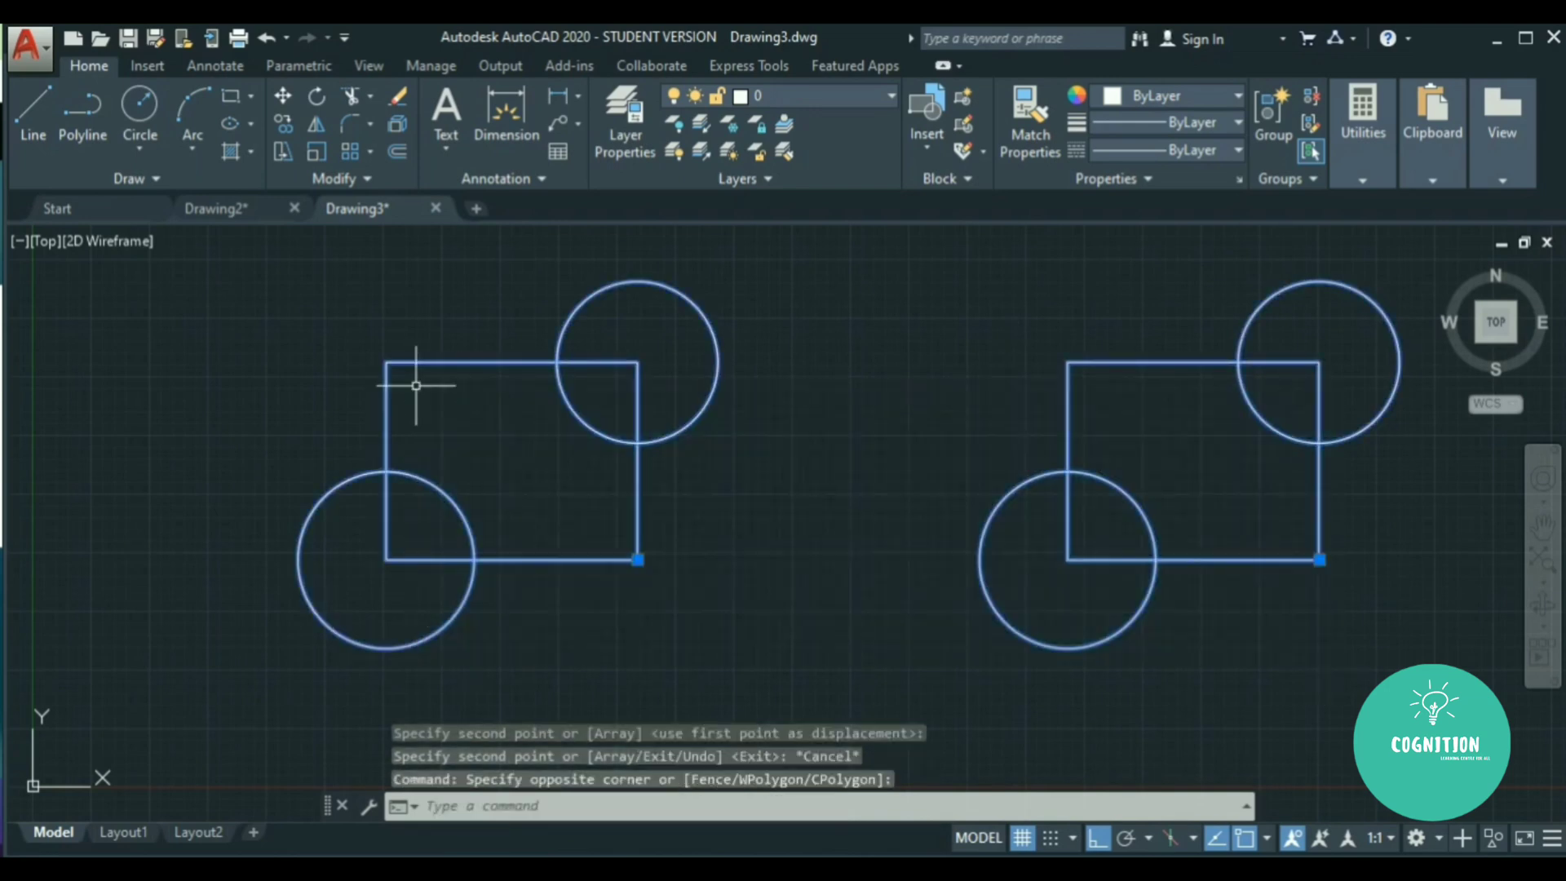
pyautogui.press('Delete')
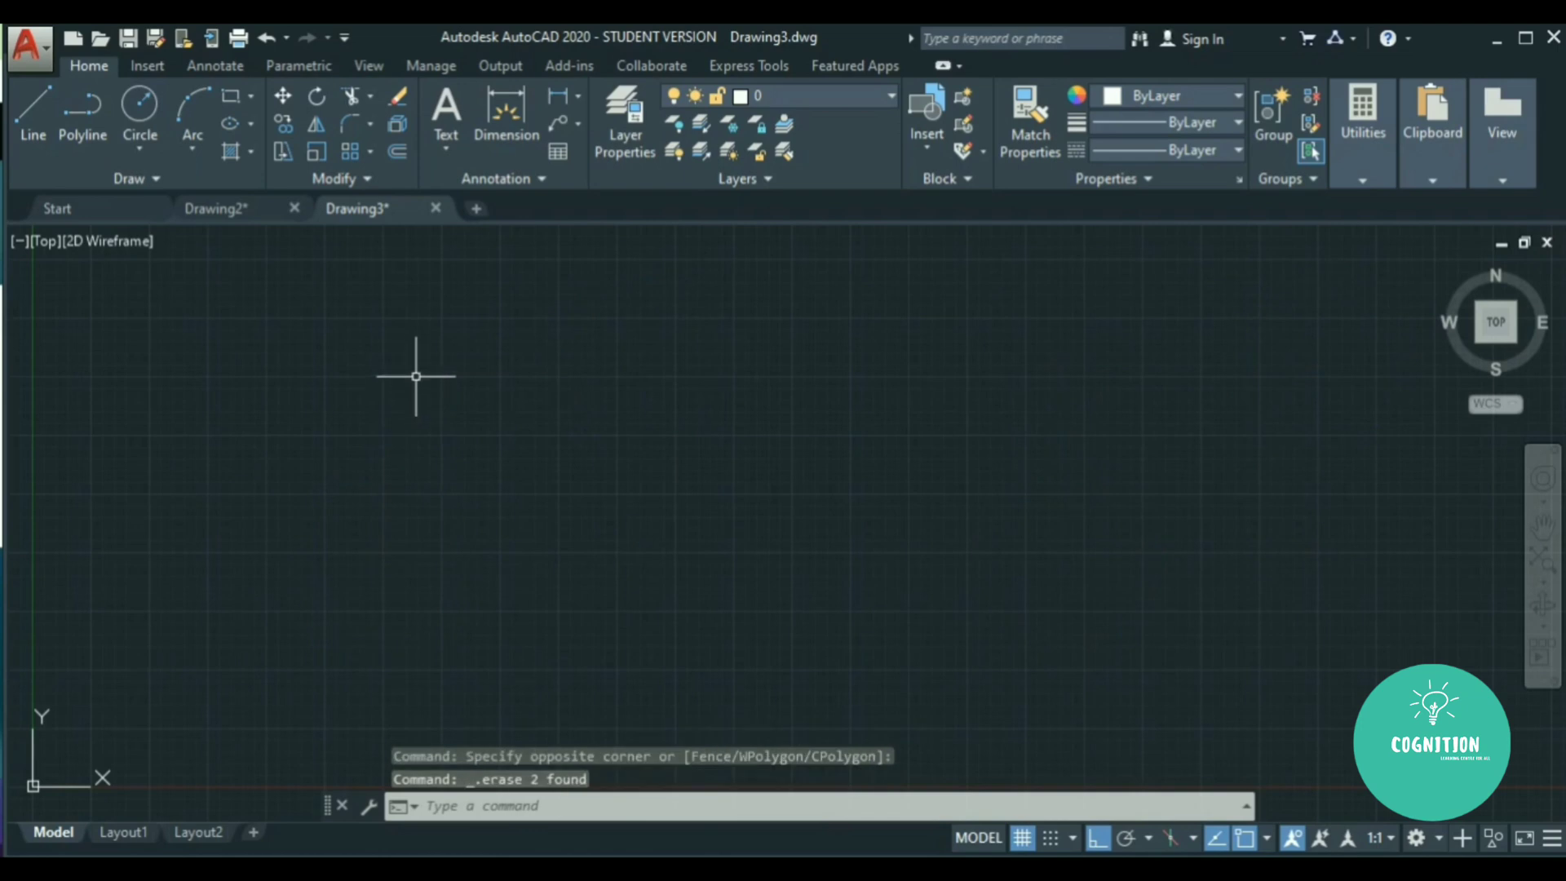
# Insert block A from the drawing's saved blocks near the middle of the drawing area.
pyautogui.click(926, 145)
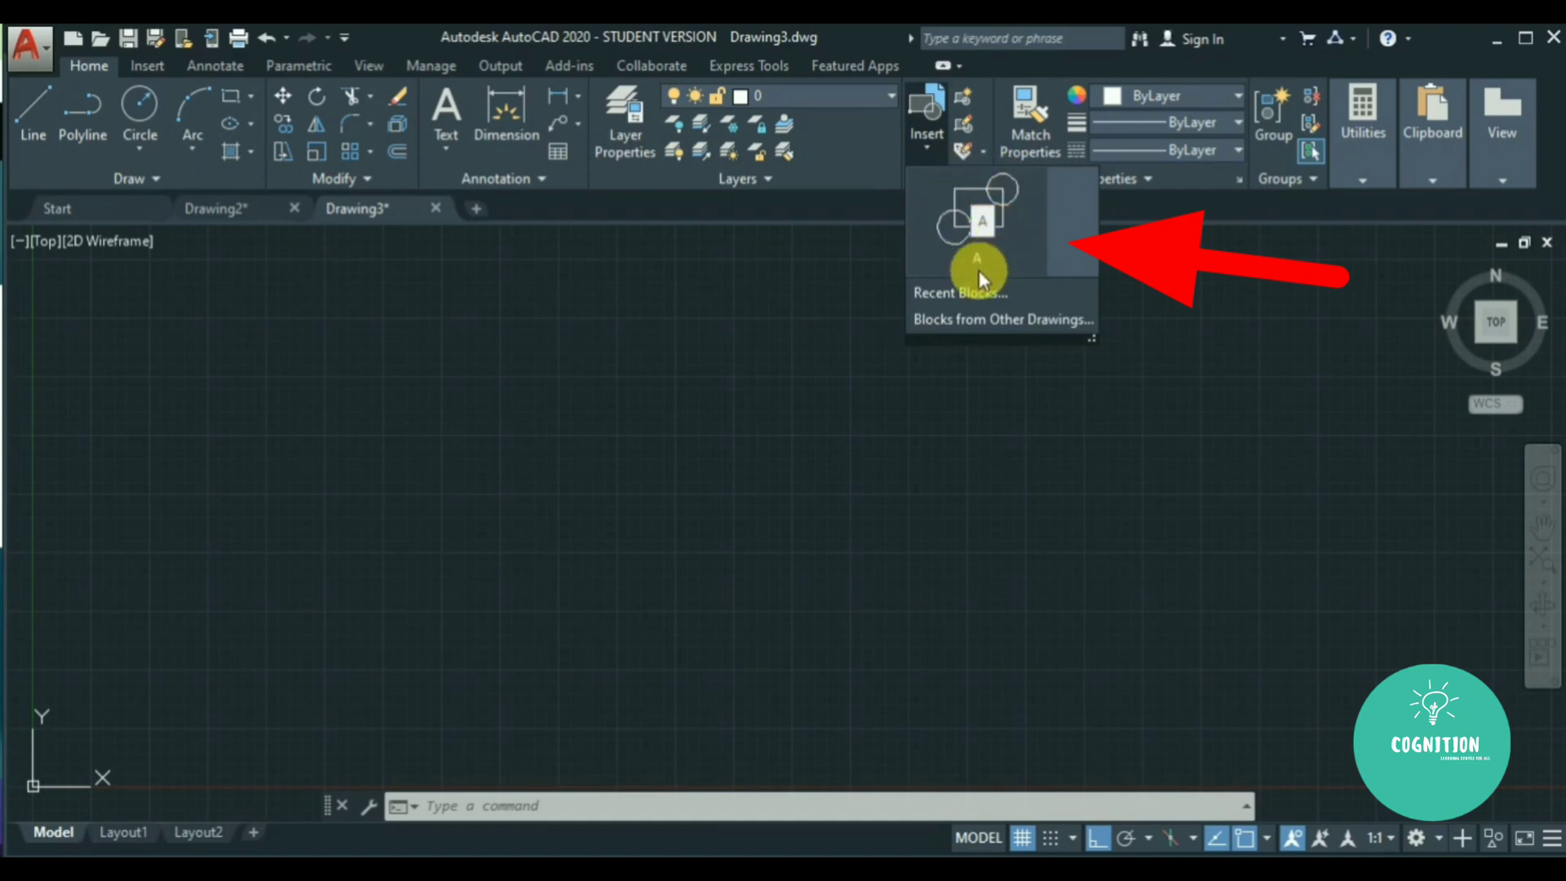
pyautogui.click(985, 213)
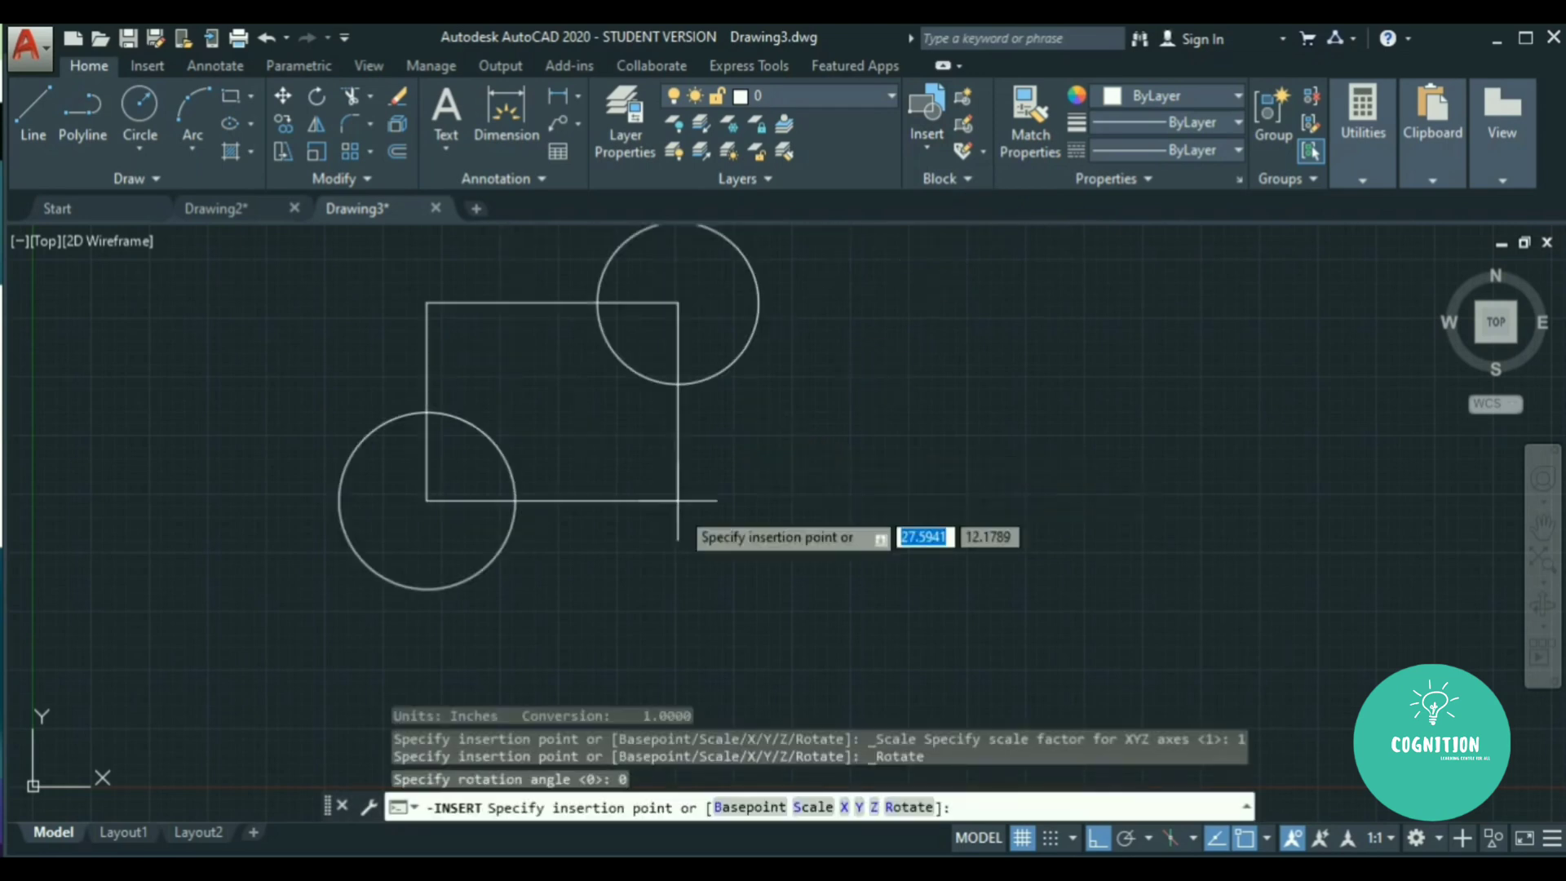
pyautogui.click(816, 552)
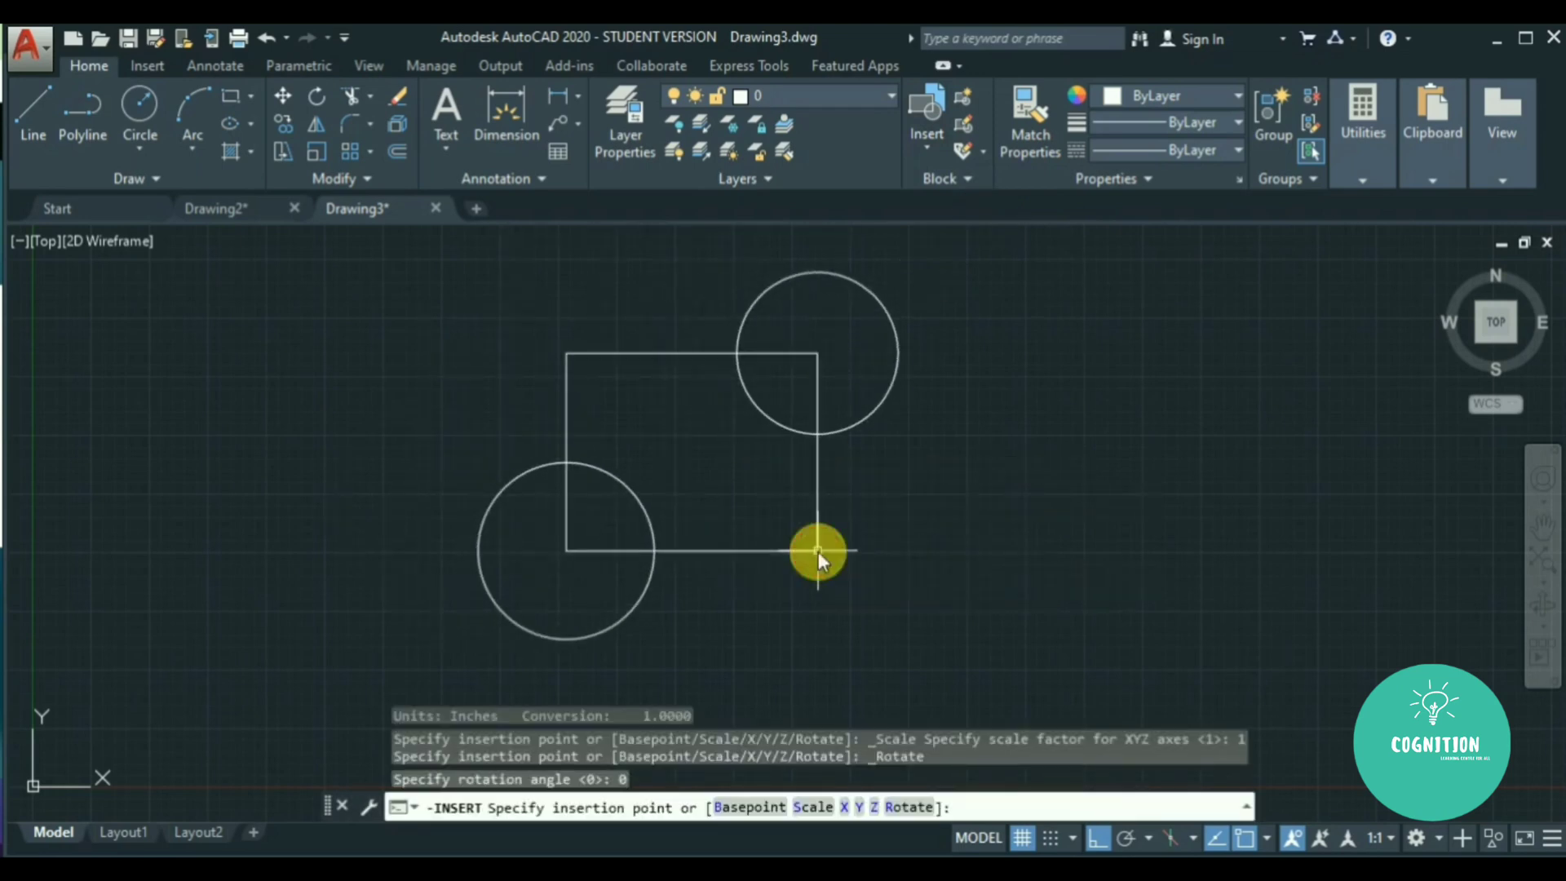
pyautogui.press('Escape')
# Erase the inserted instance of block A.
pyautogui.click(874, 580)
pyautogui.click(663, 515)
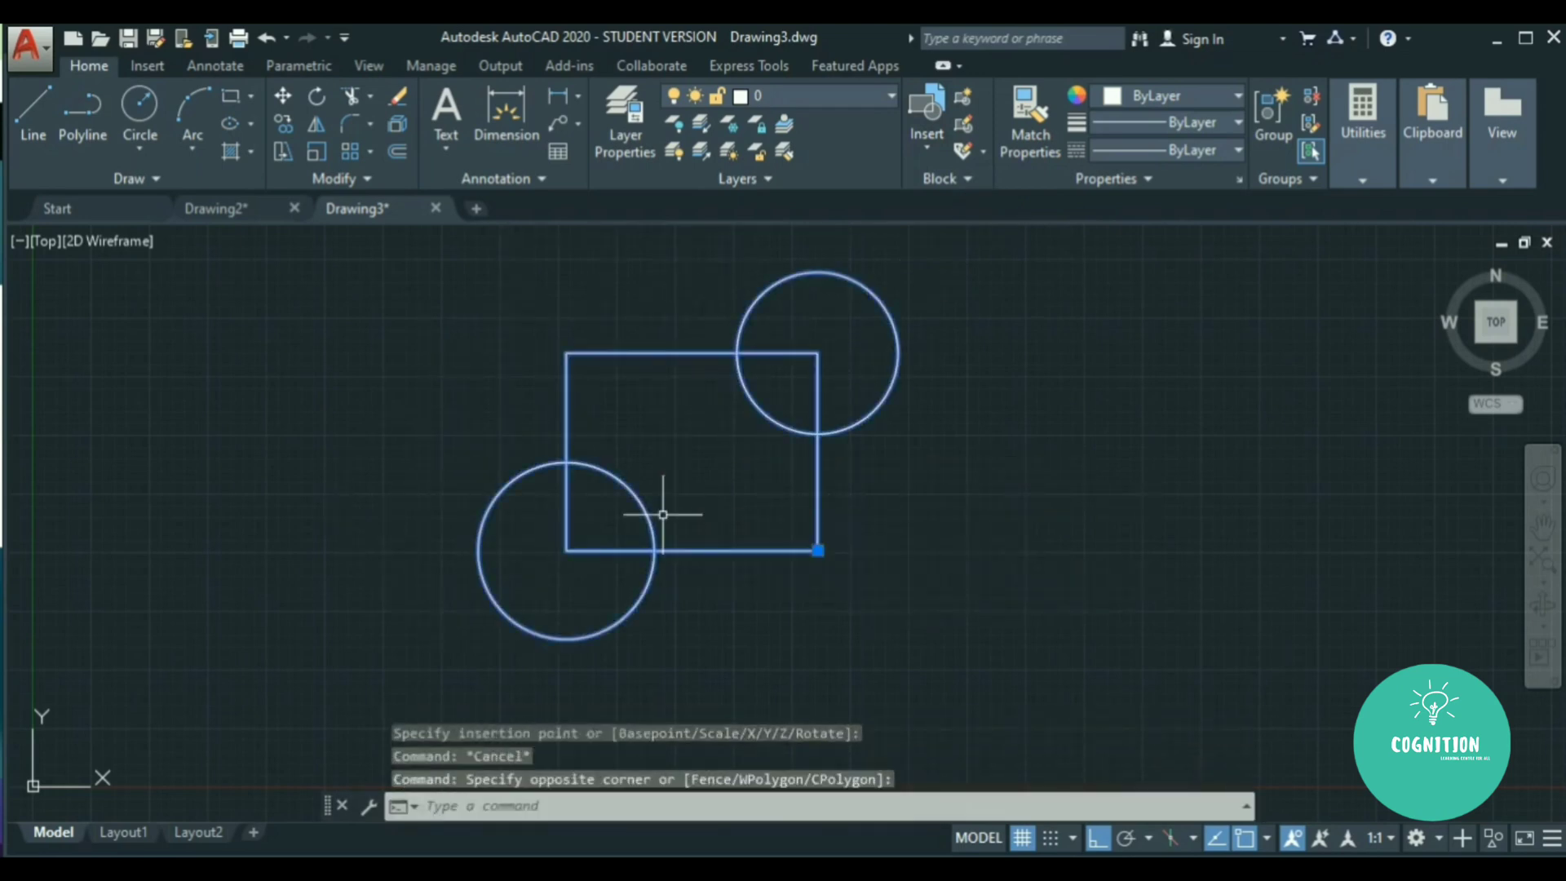
pyautogui.press('Delete')
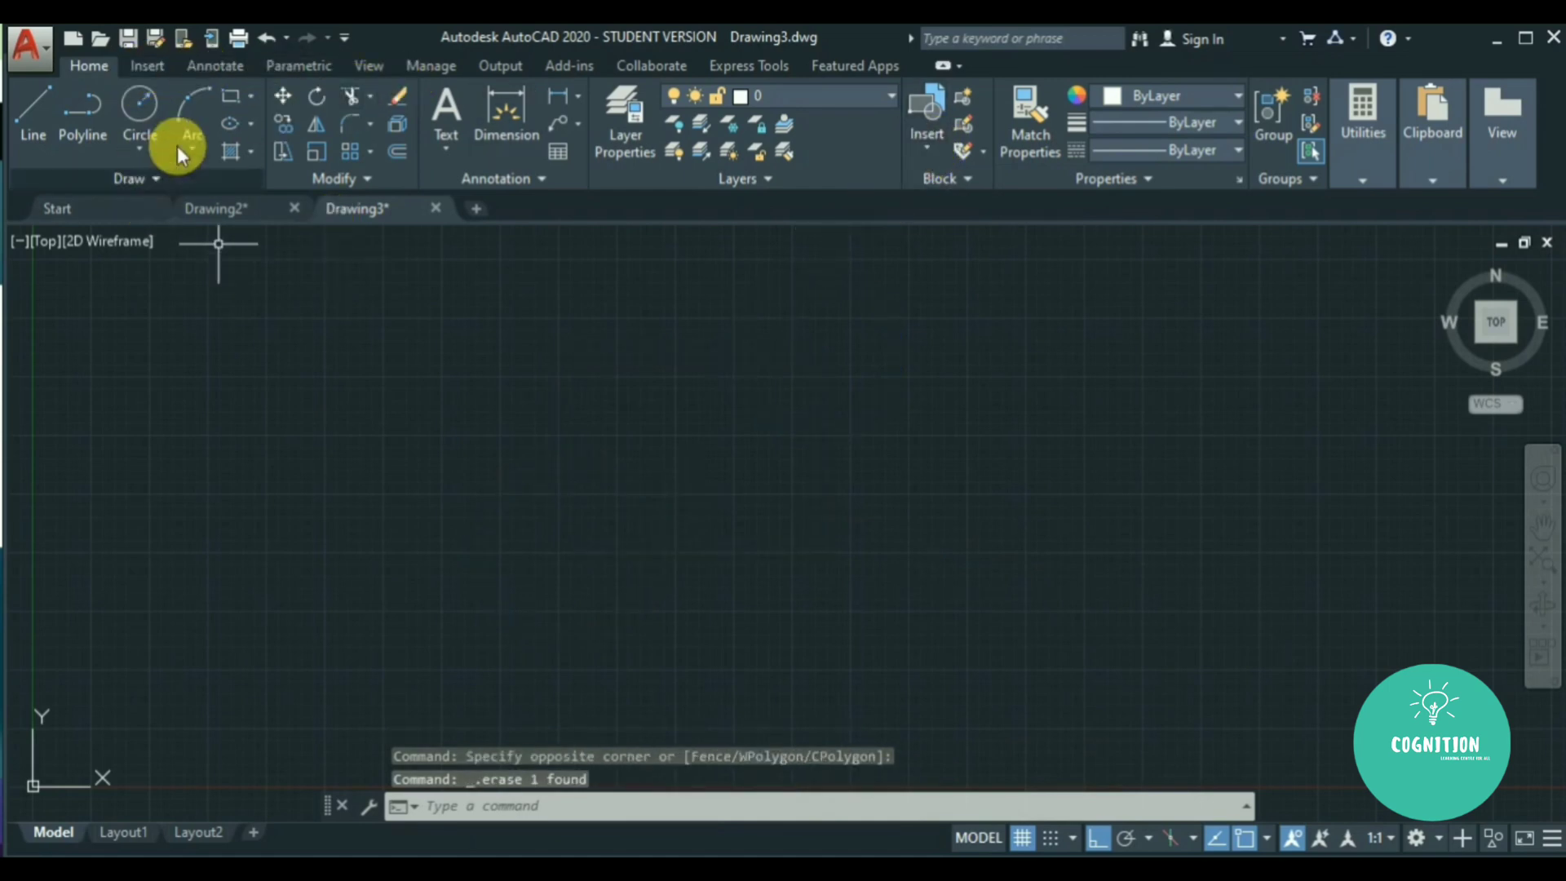
# Draw a landscape rectangle near the middle of the drawing area by two opposite corners.
pyautogui.click(232, 95)
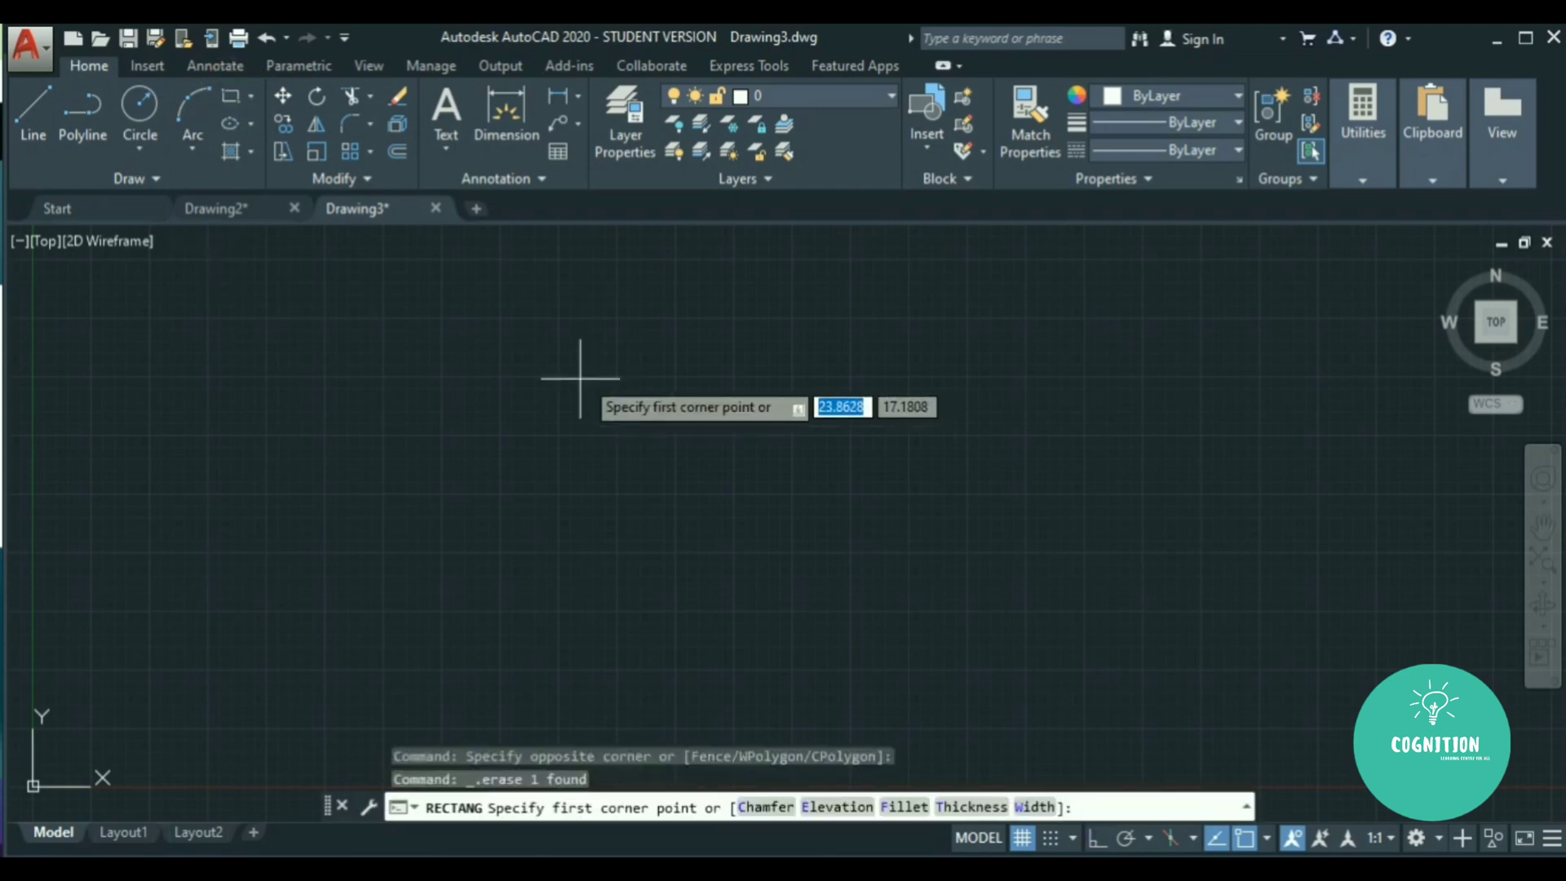
pyautogui.click(630, 314)
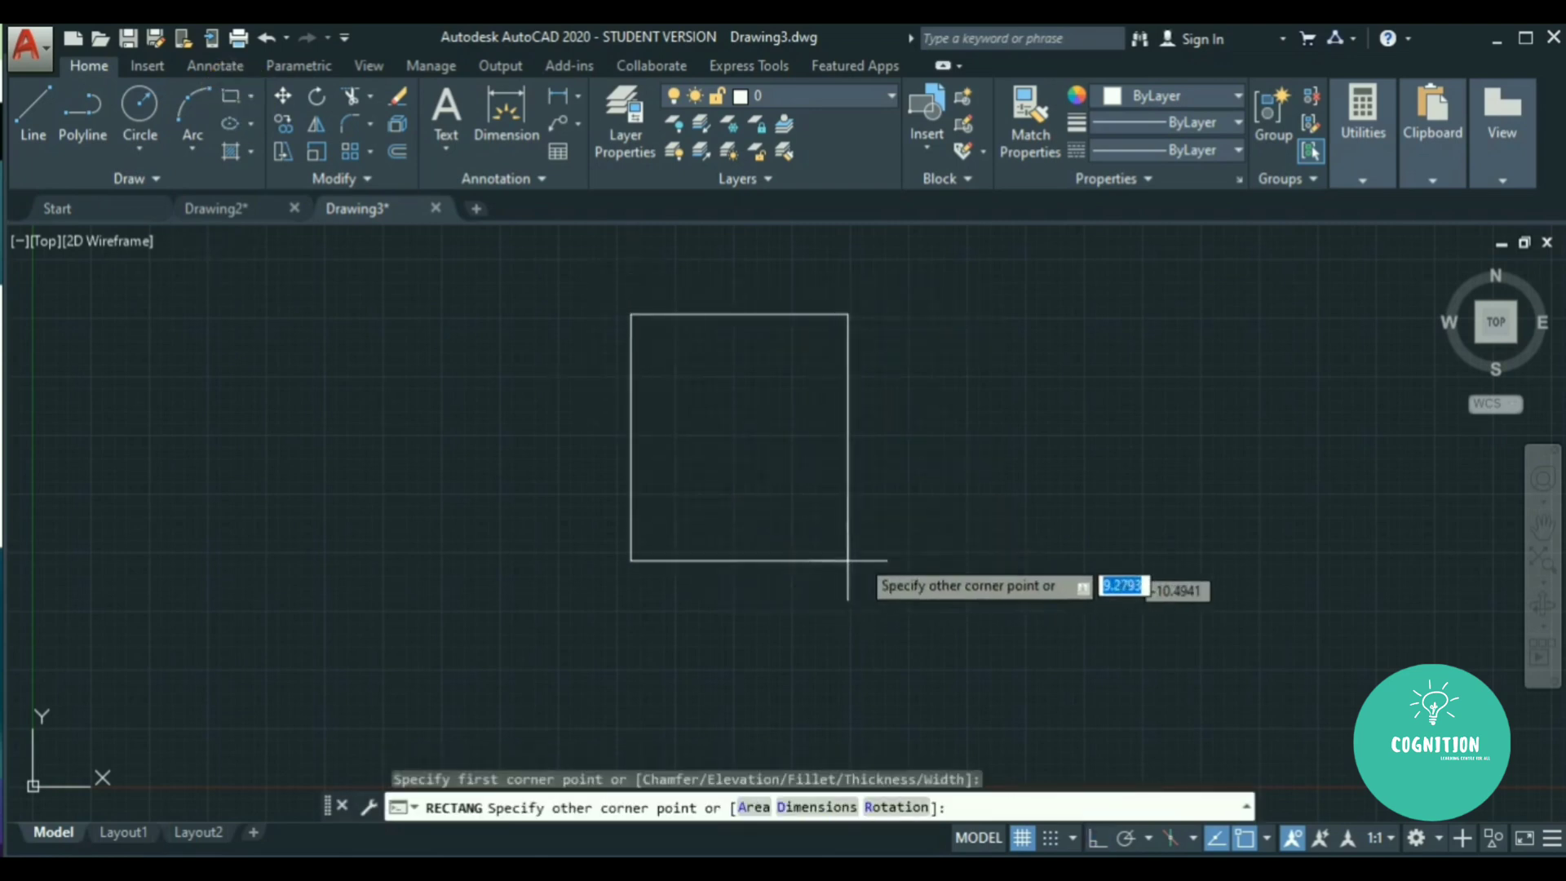
pyautogui.click(911, 500)
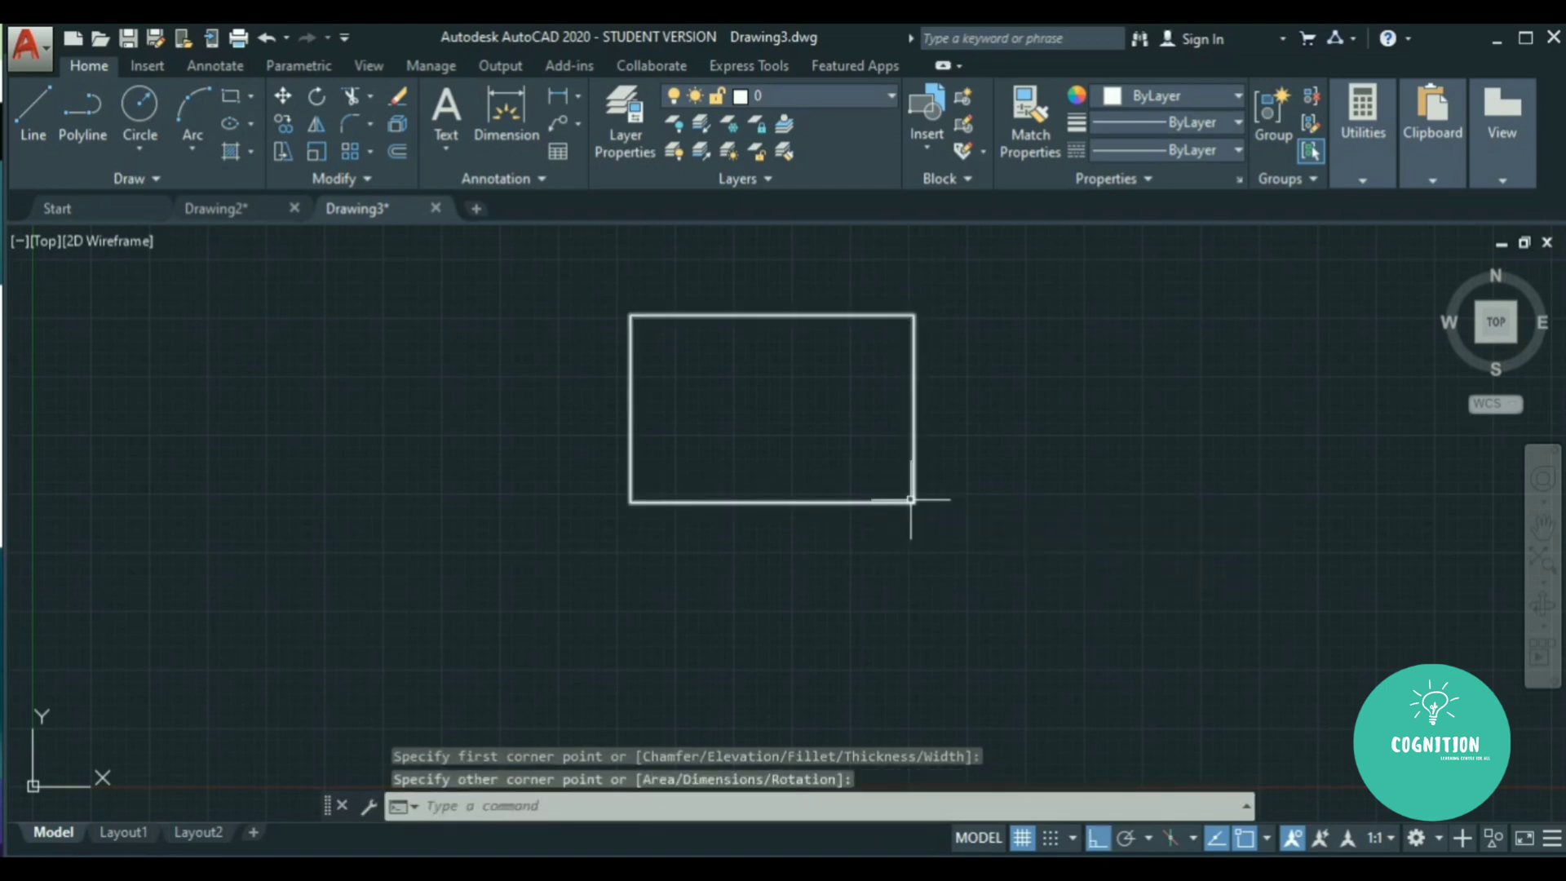
pyautogui.press('Return')
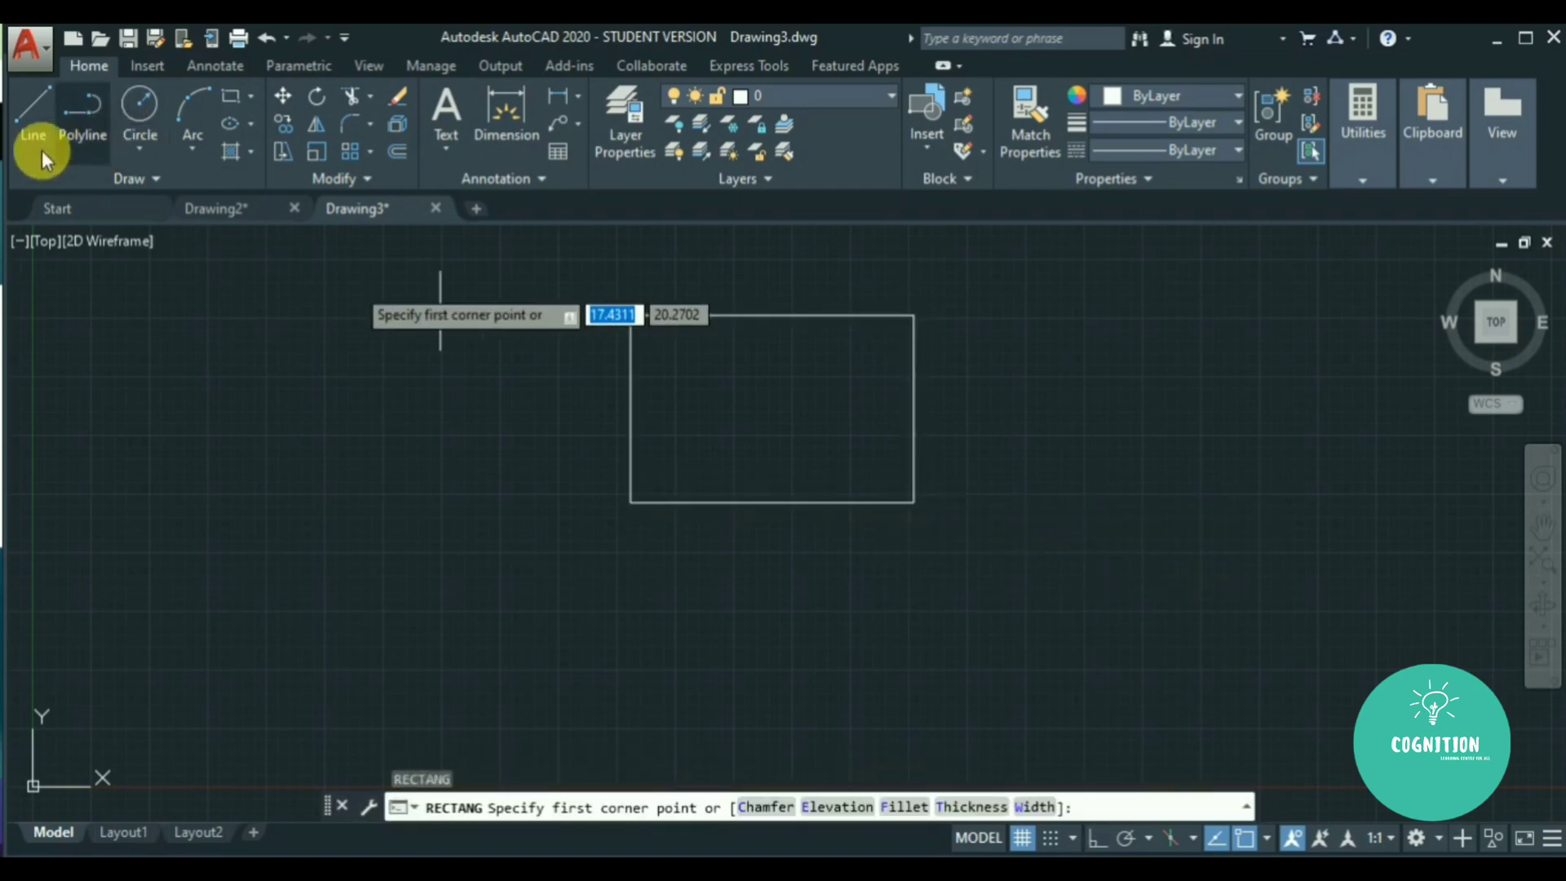
# Draw a diagonal line from the rectangle's upper-left corner to its lower-right corner with Ortho turned off.
pyautogui.click(28, 106)
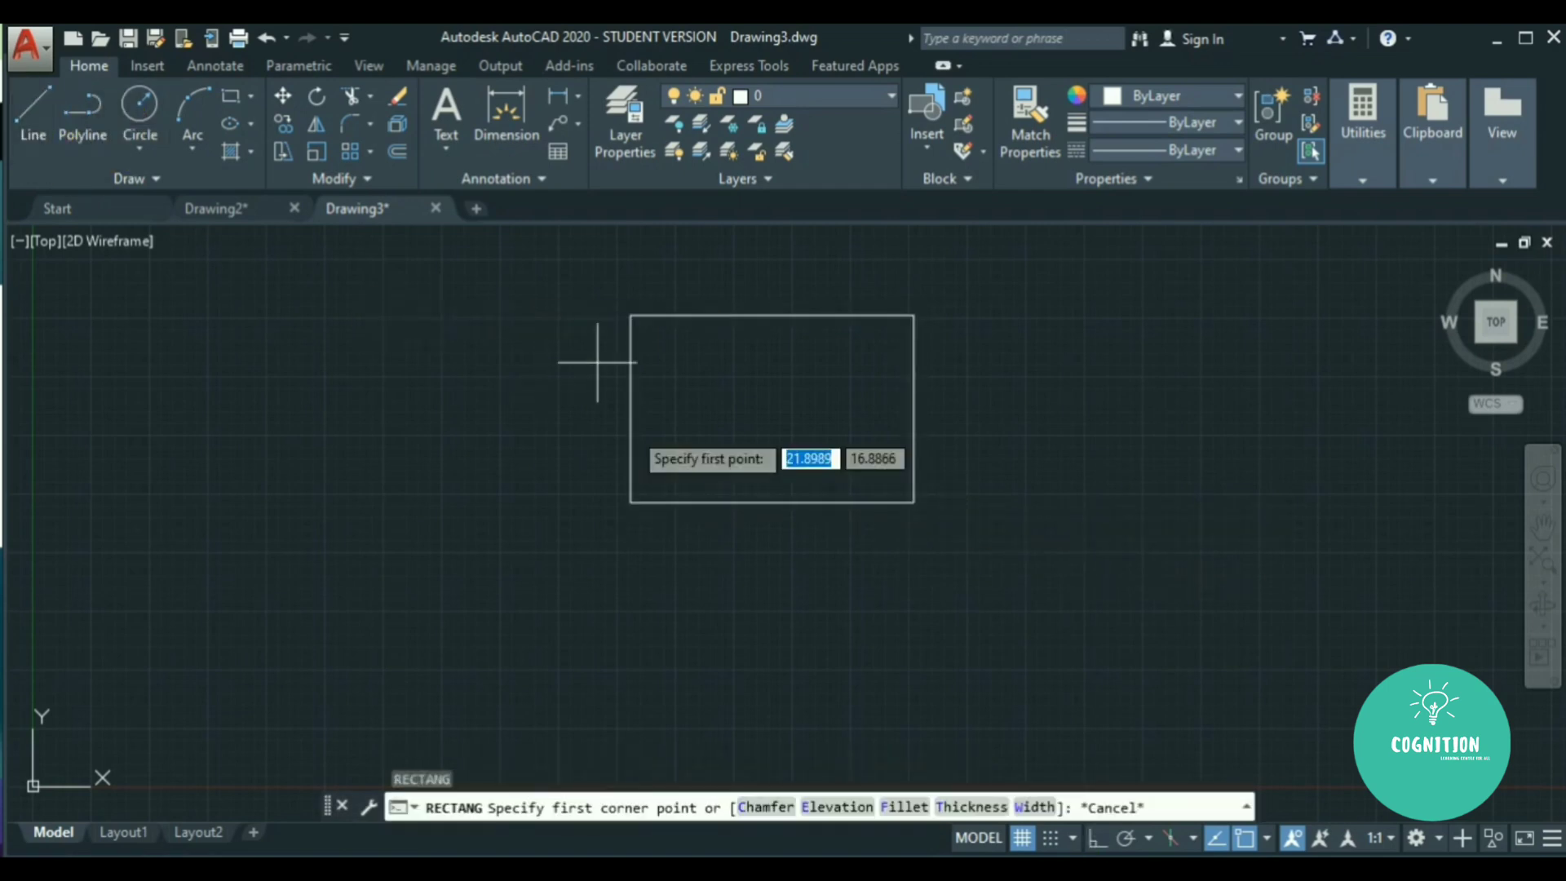
pyautogui.click(630, 315)
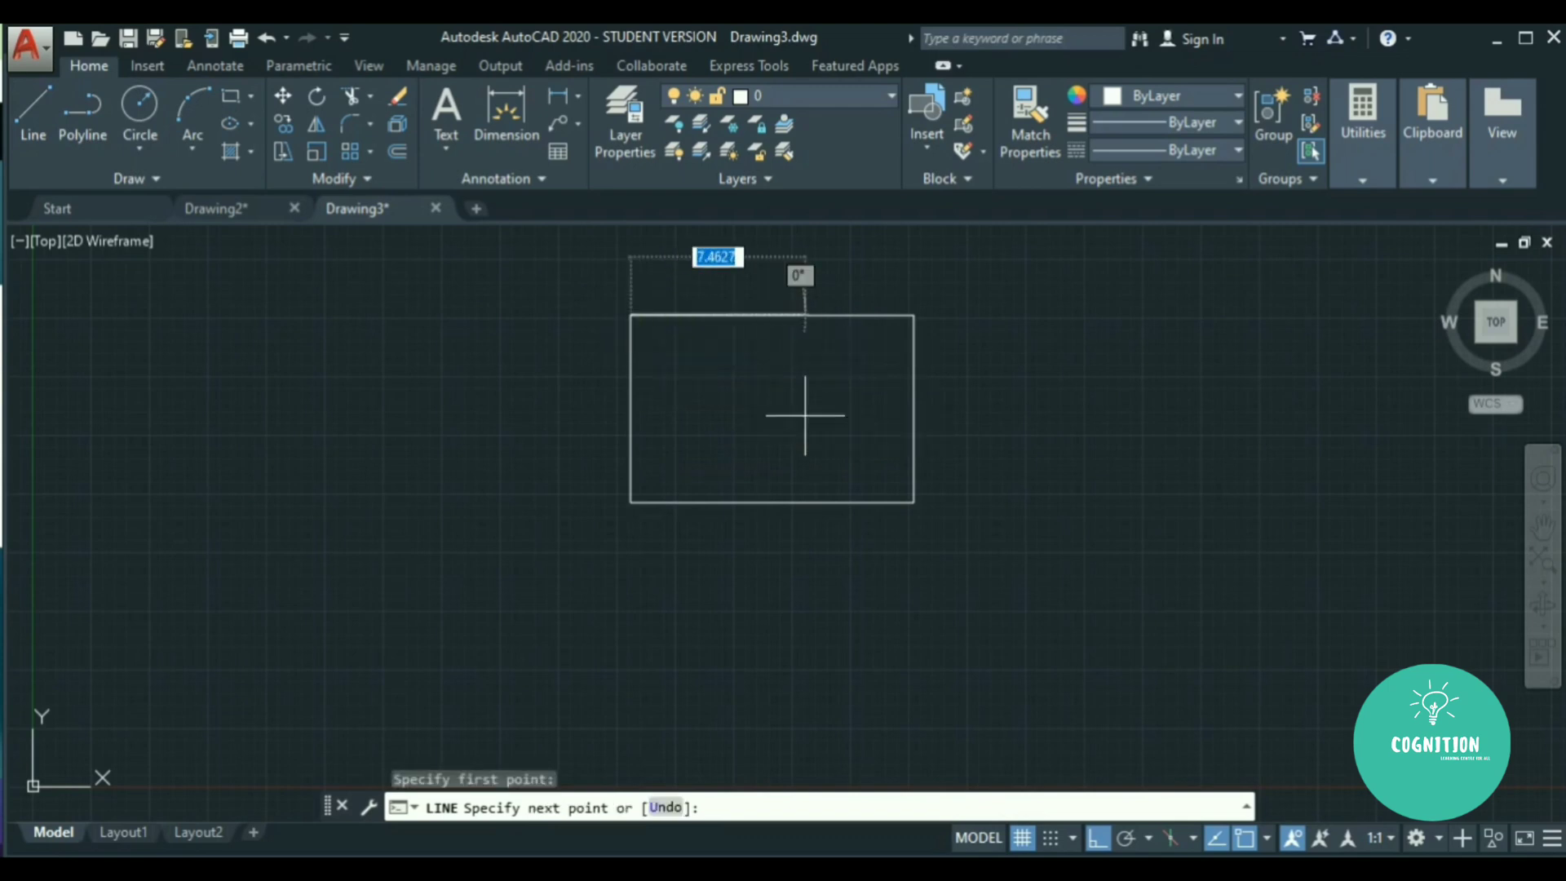
pyautogui.press('F8')
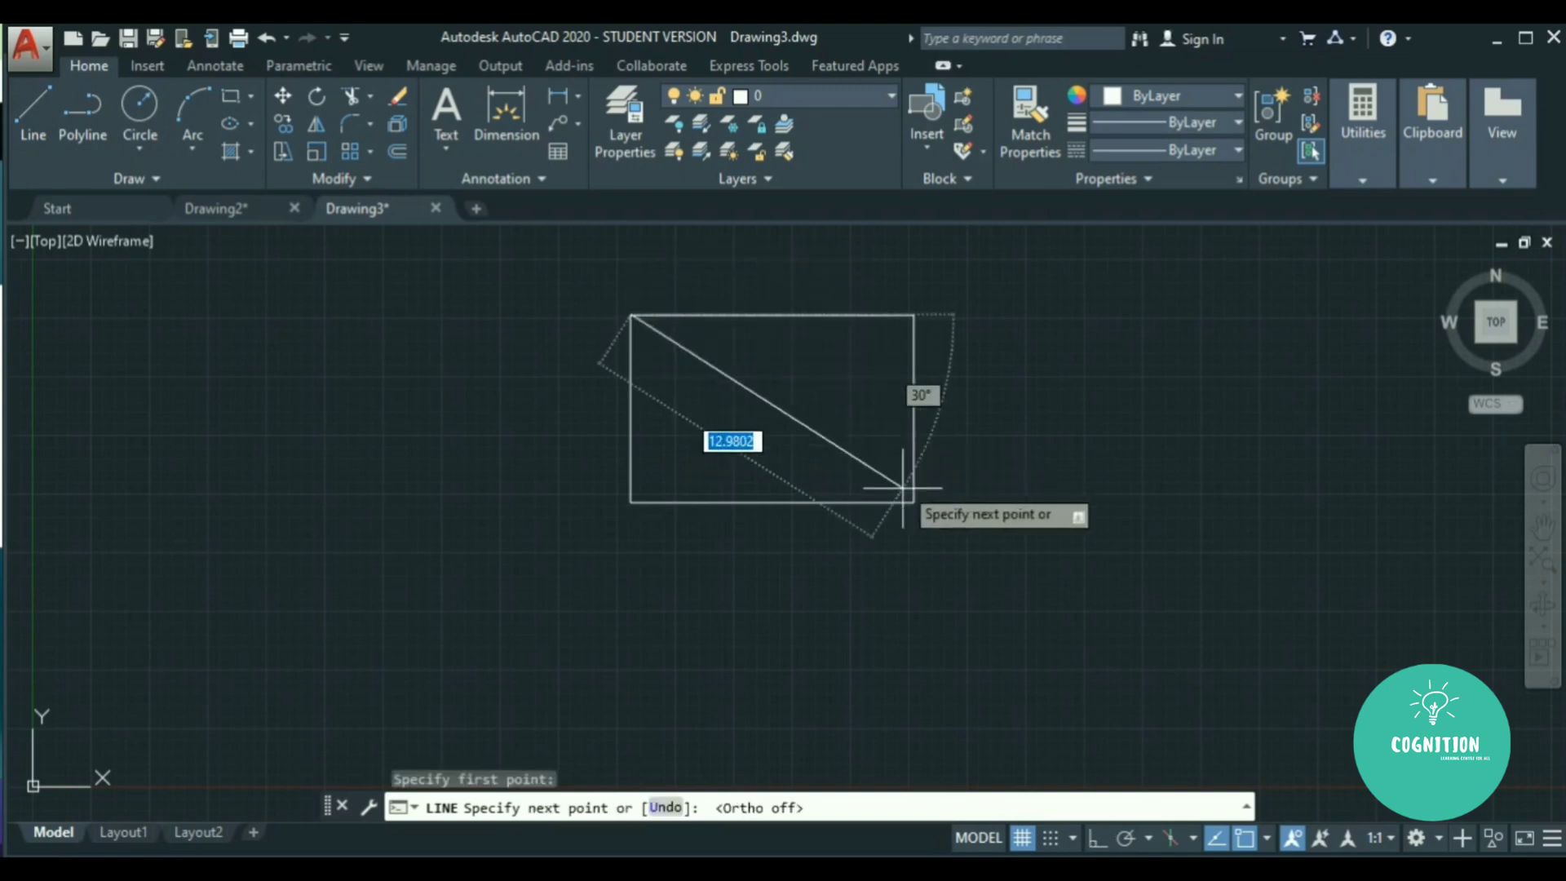
pyautogui.click(910, 504)
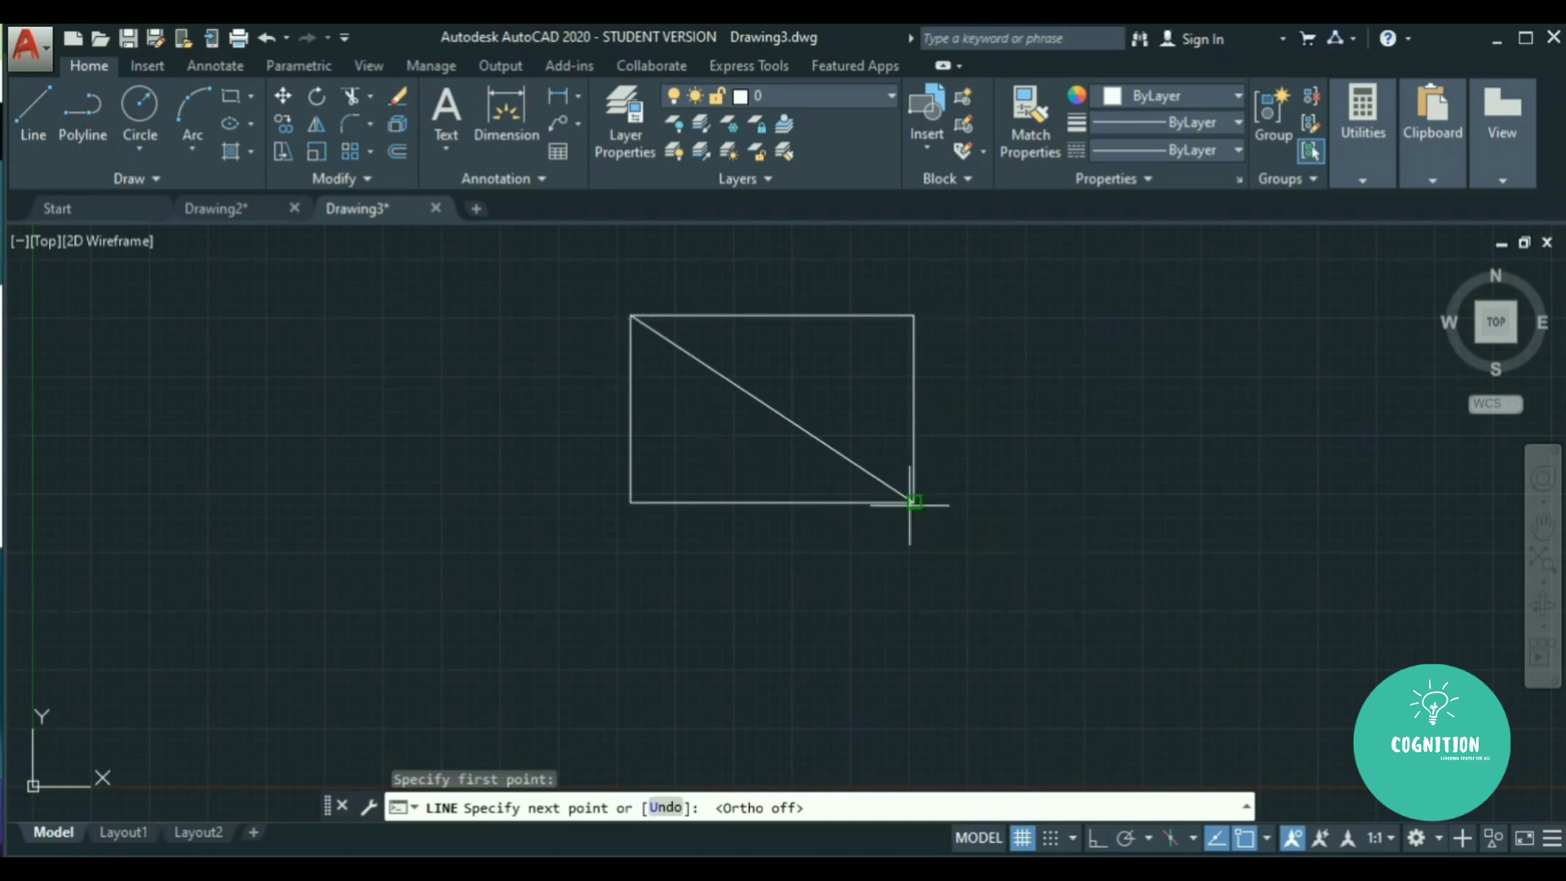
pyautogui.press('Return')
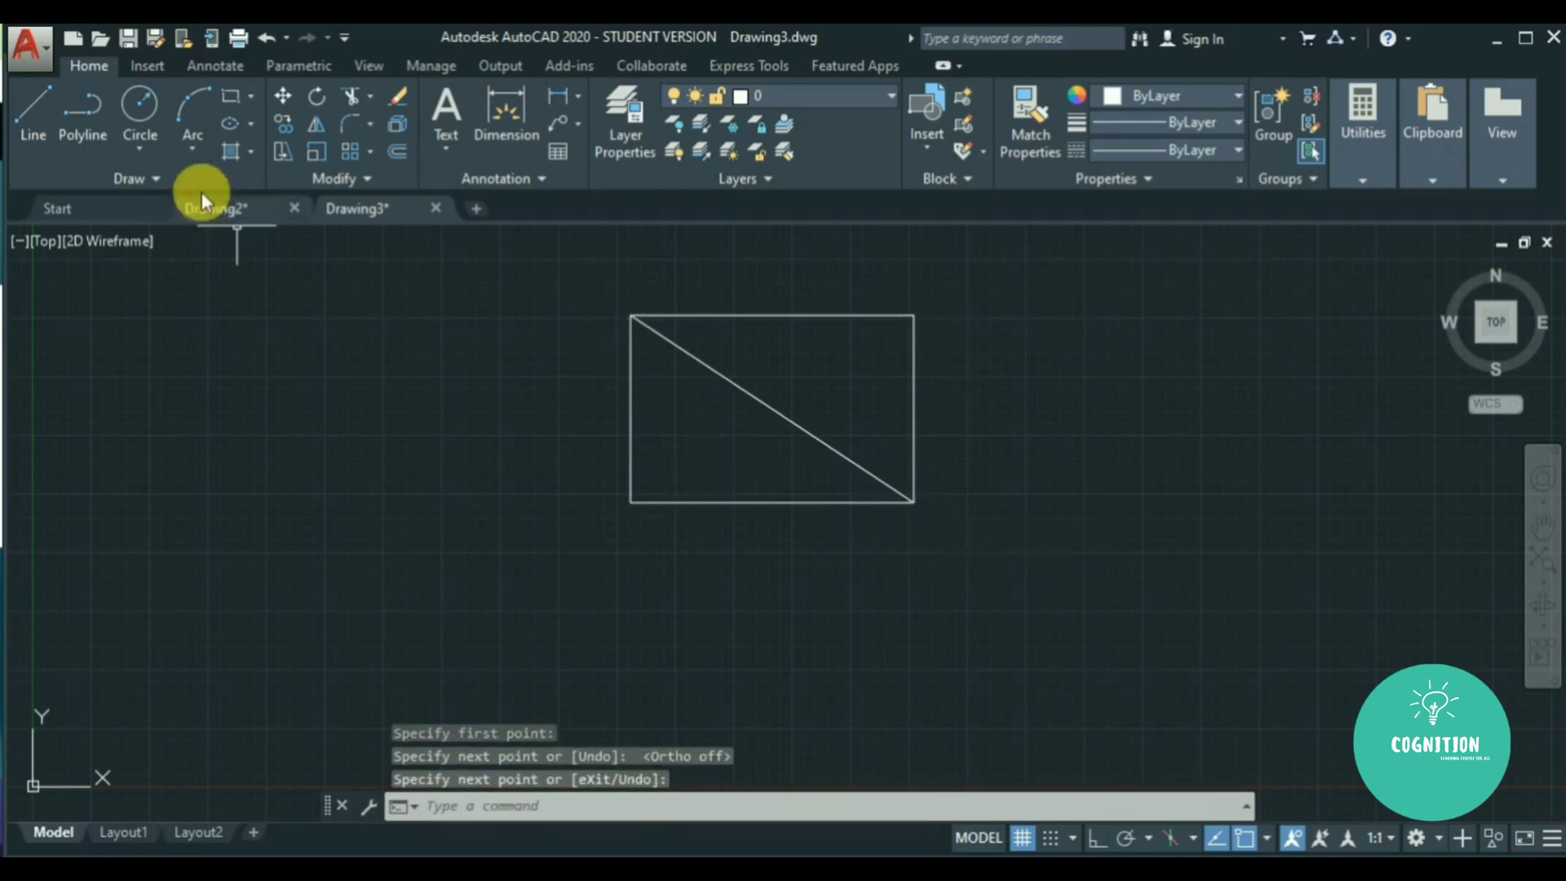
# Draw a circle centred on the rectangle's upper-right corner, with a radius smaller than the rectangle's height.
pyautogui.click(144, 108)
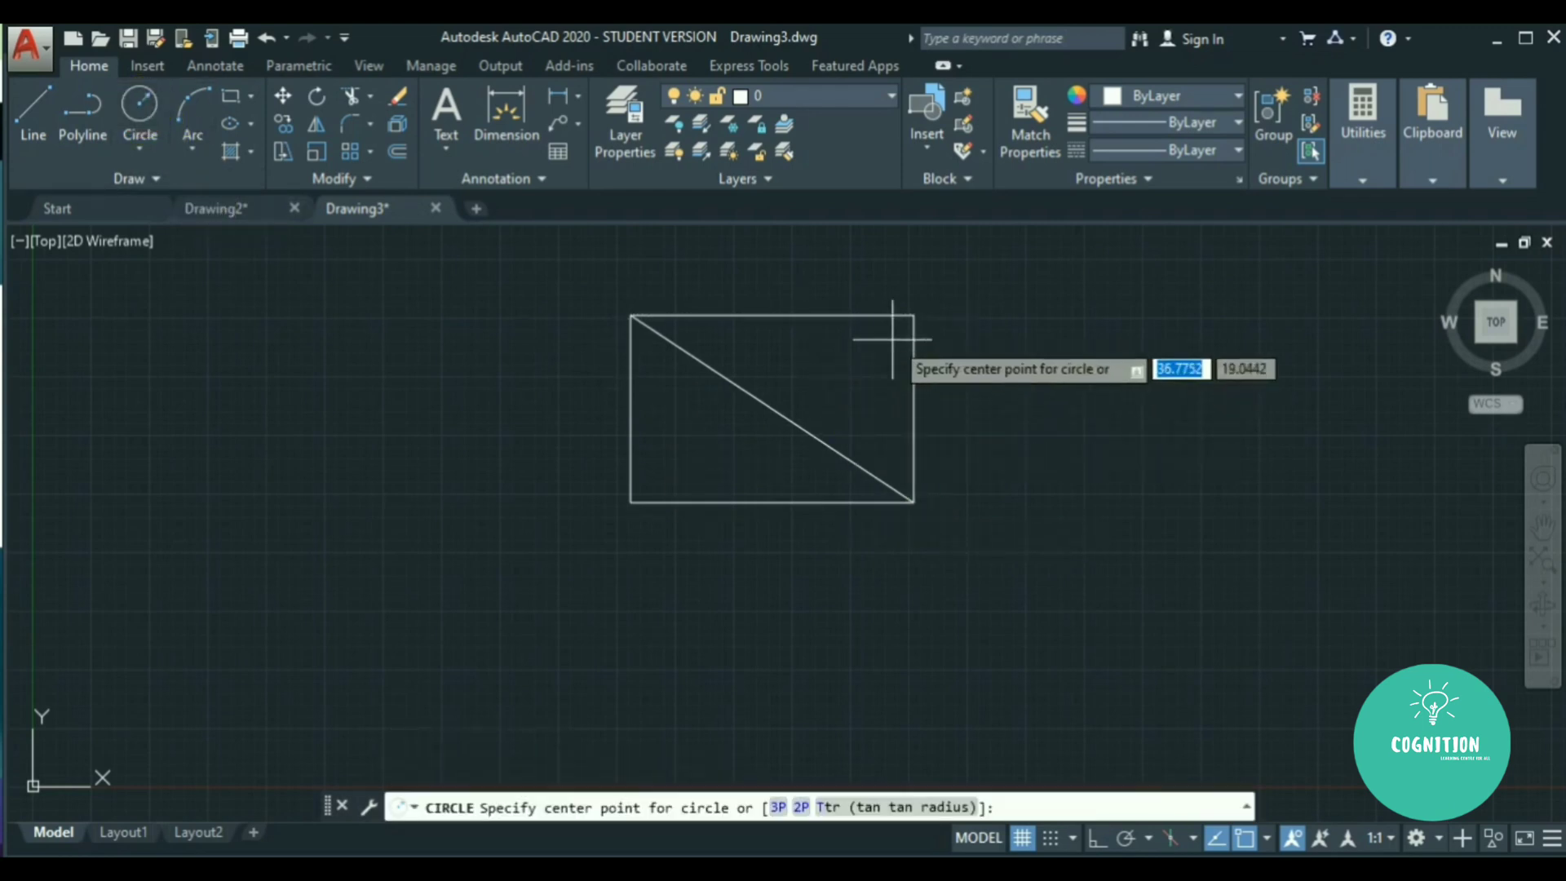
pyautogui.click(915, 314)
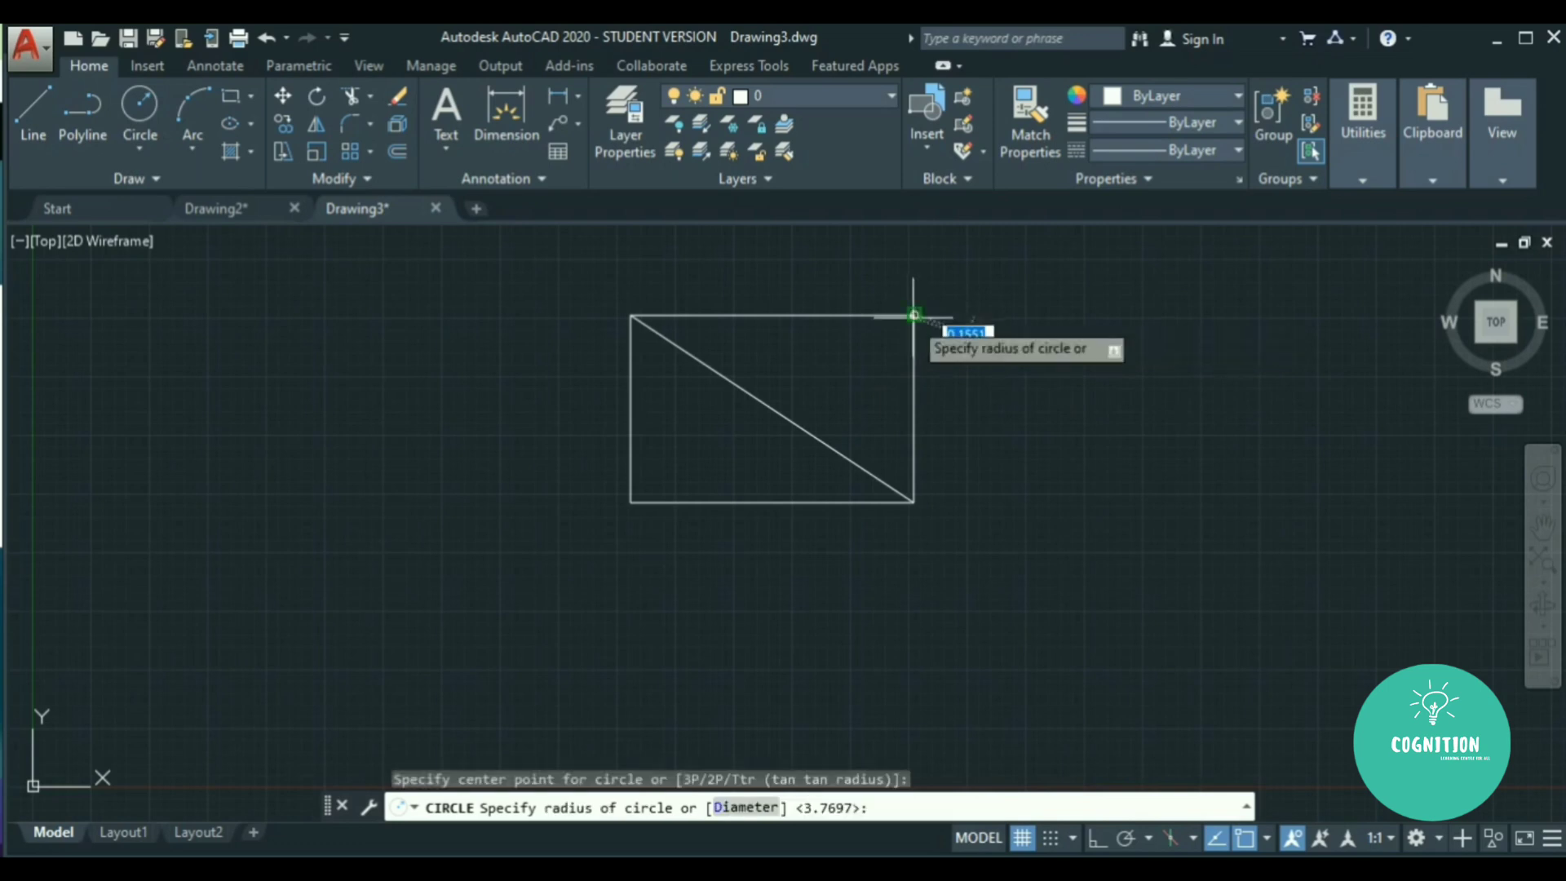
pyautogui.click(887, 379)
pyautogui.press('Escape')
# Copy the circle from the rectangle's upper-right corner to its upper-left corner.
pyautogui.click(988, 387)
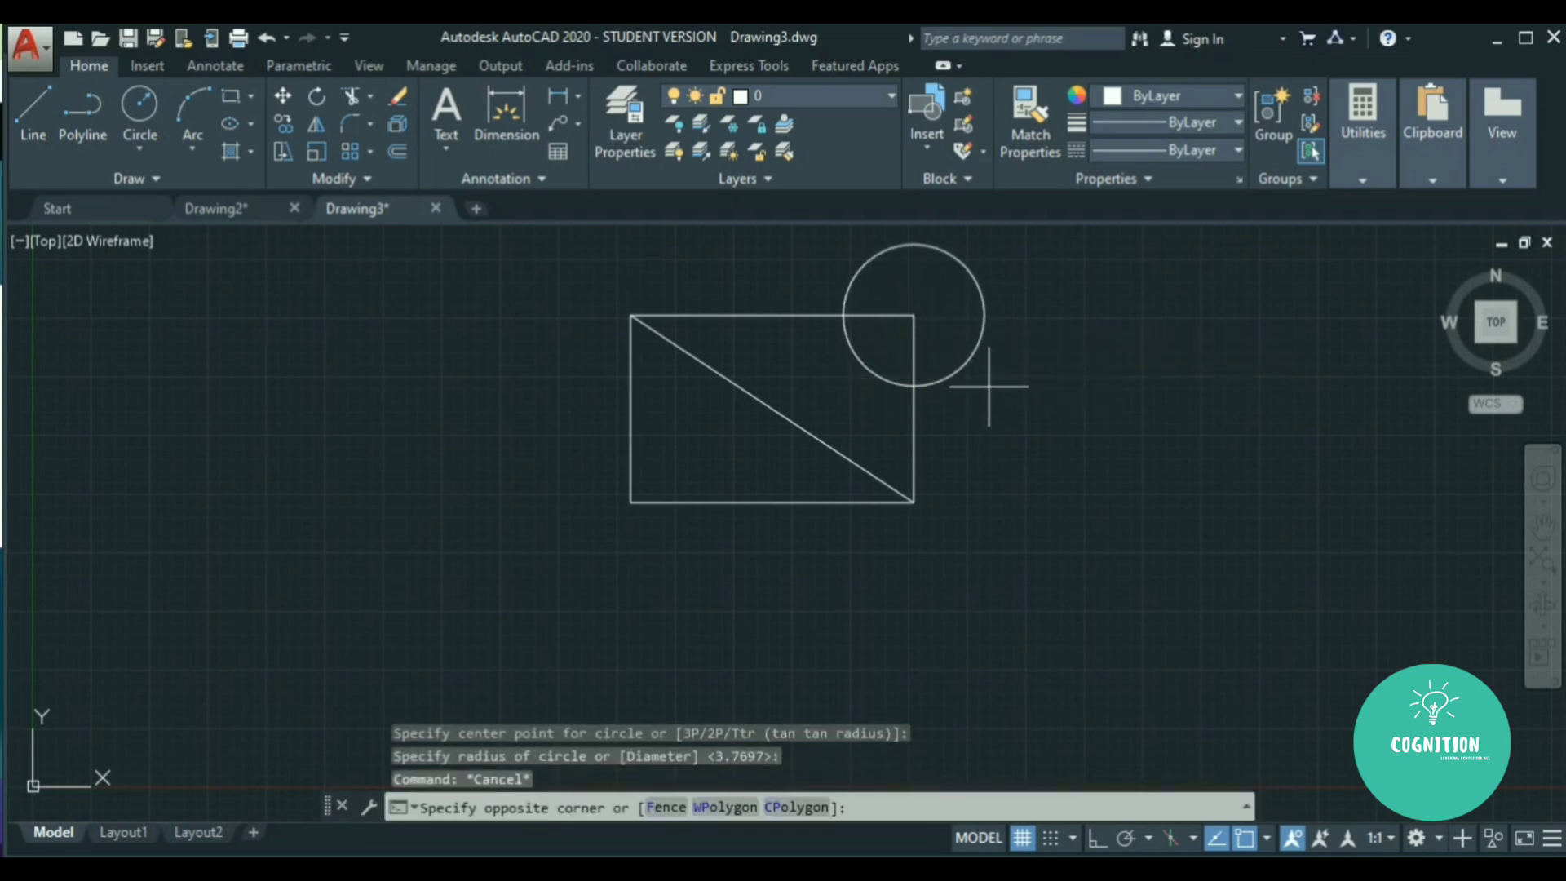
pyautogui.click(968, 352)
pyautogui.write('co')
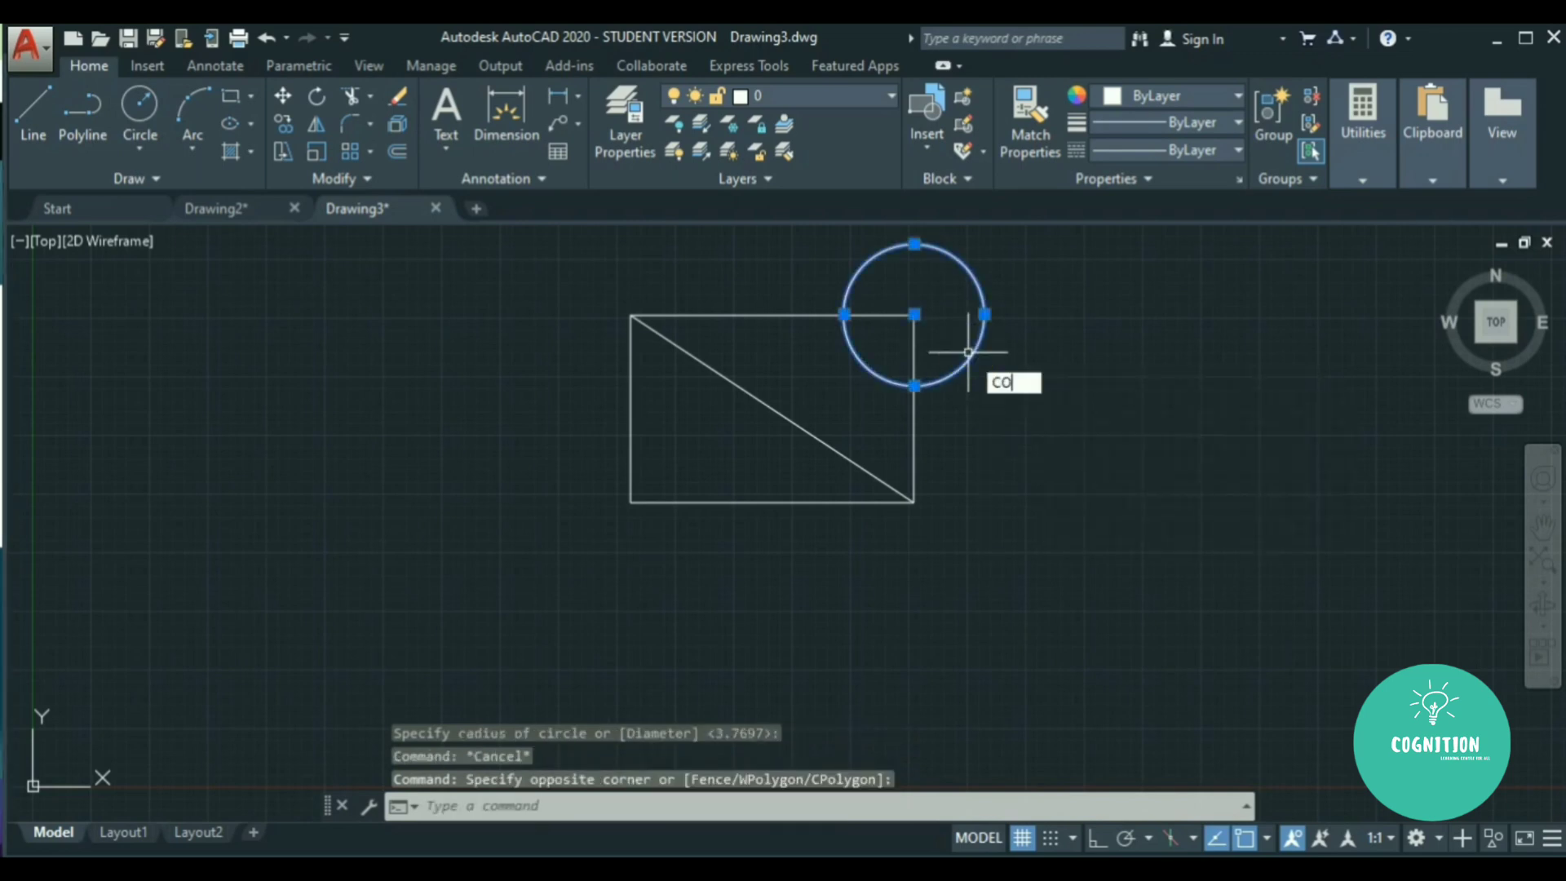
pyautogui.press('Return')
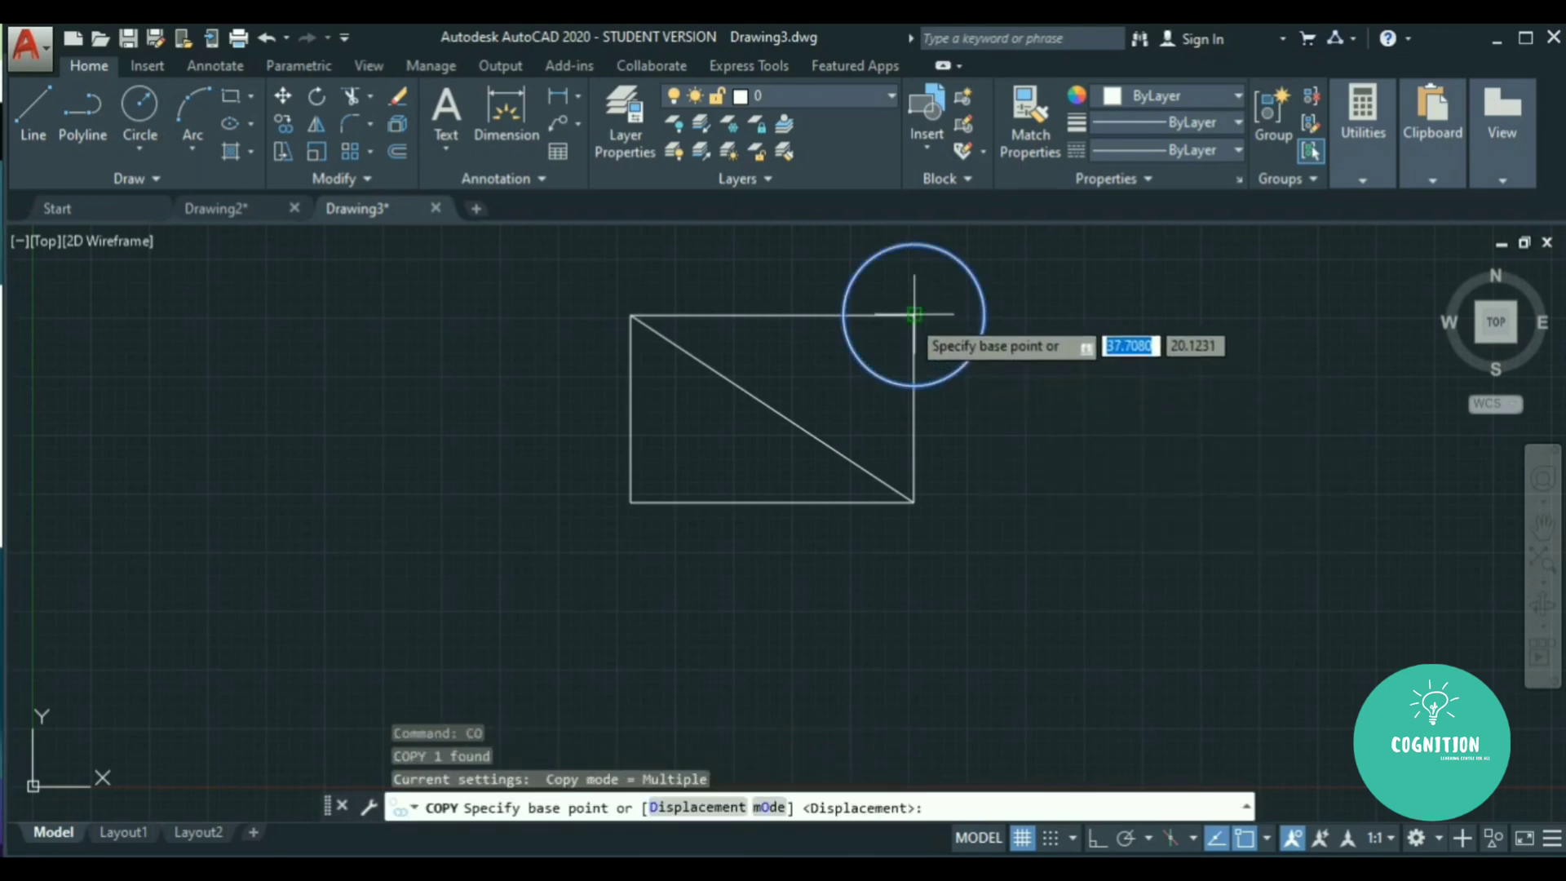
pyautogui.click(913, 314)
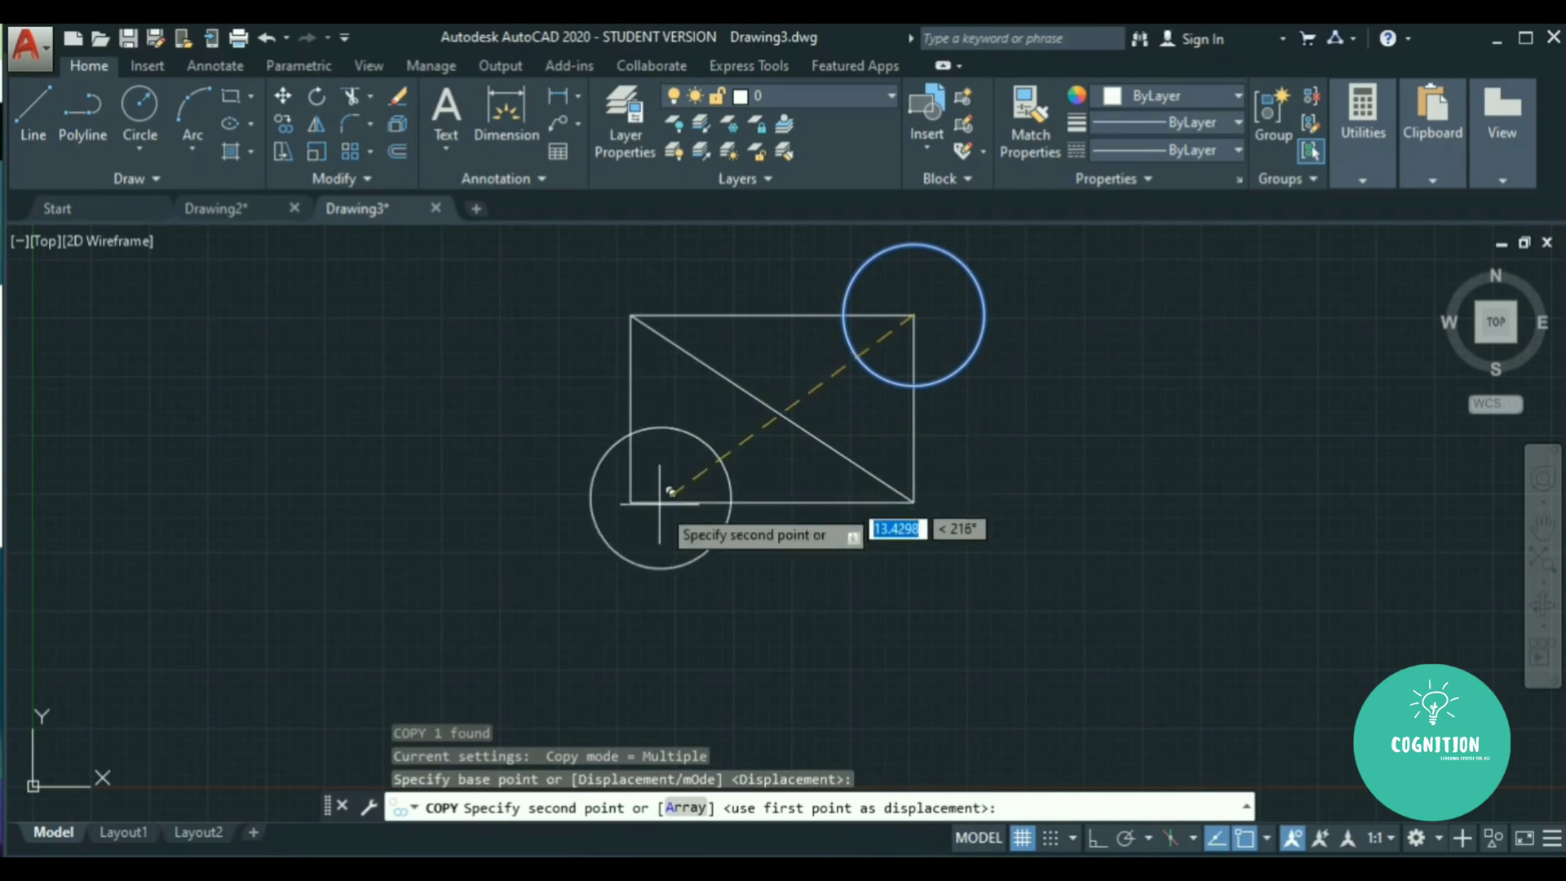
pyautogui.click(630, 314)
pyautogui.press('Return')
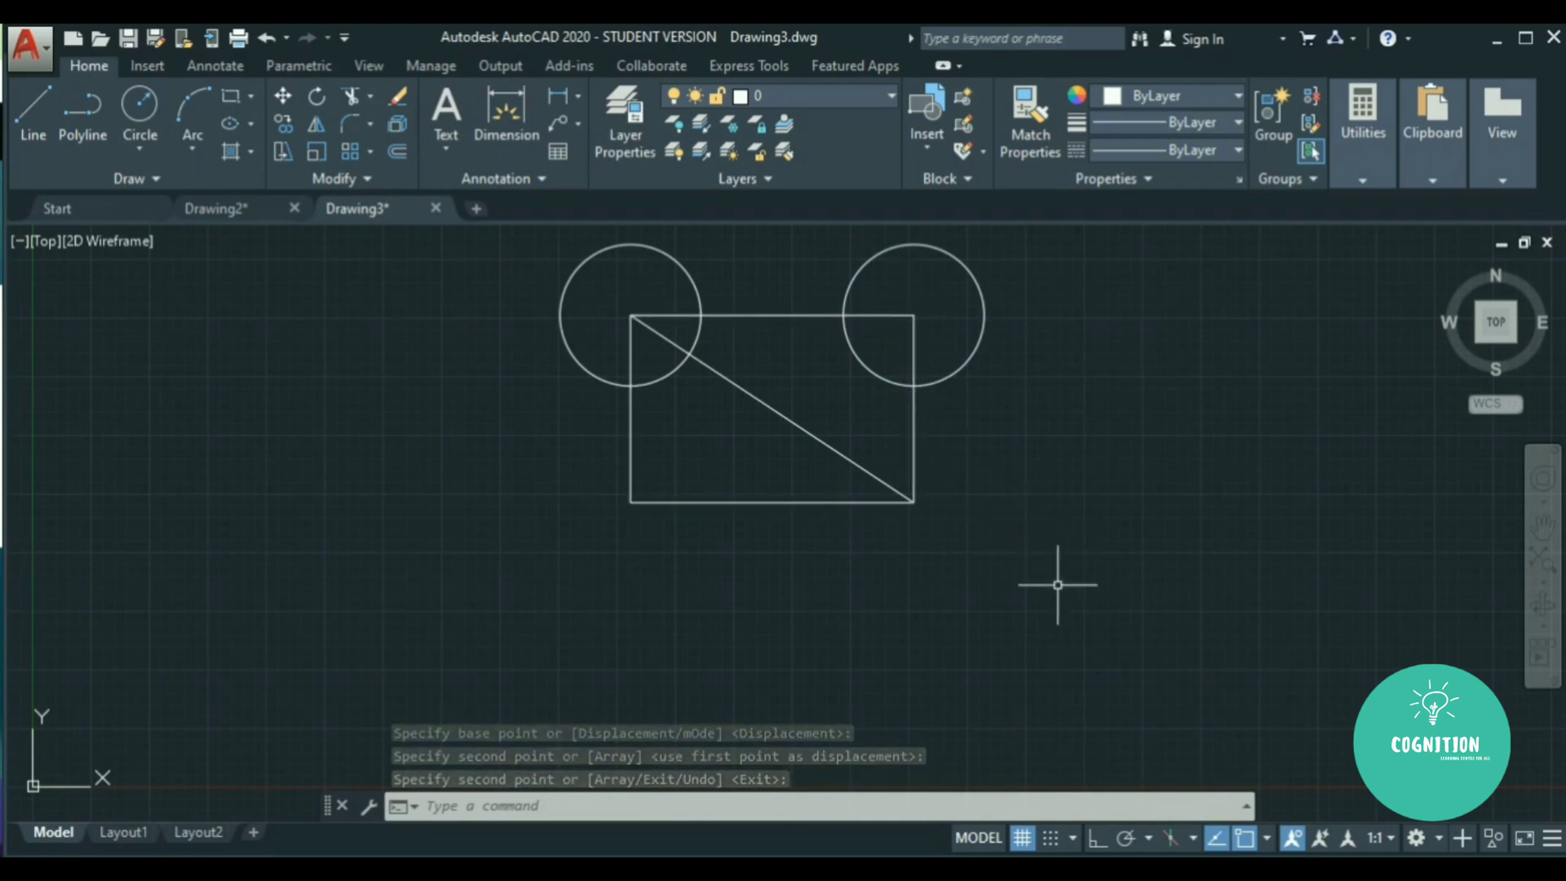
# Start a block definition named B with its base point at the rectangle's lower-right corner.
pyautogui.click(151, 67)
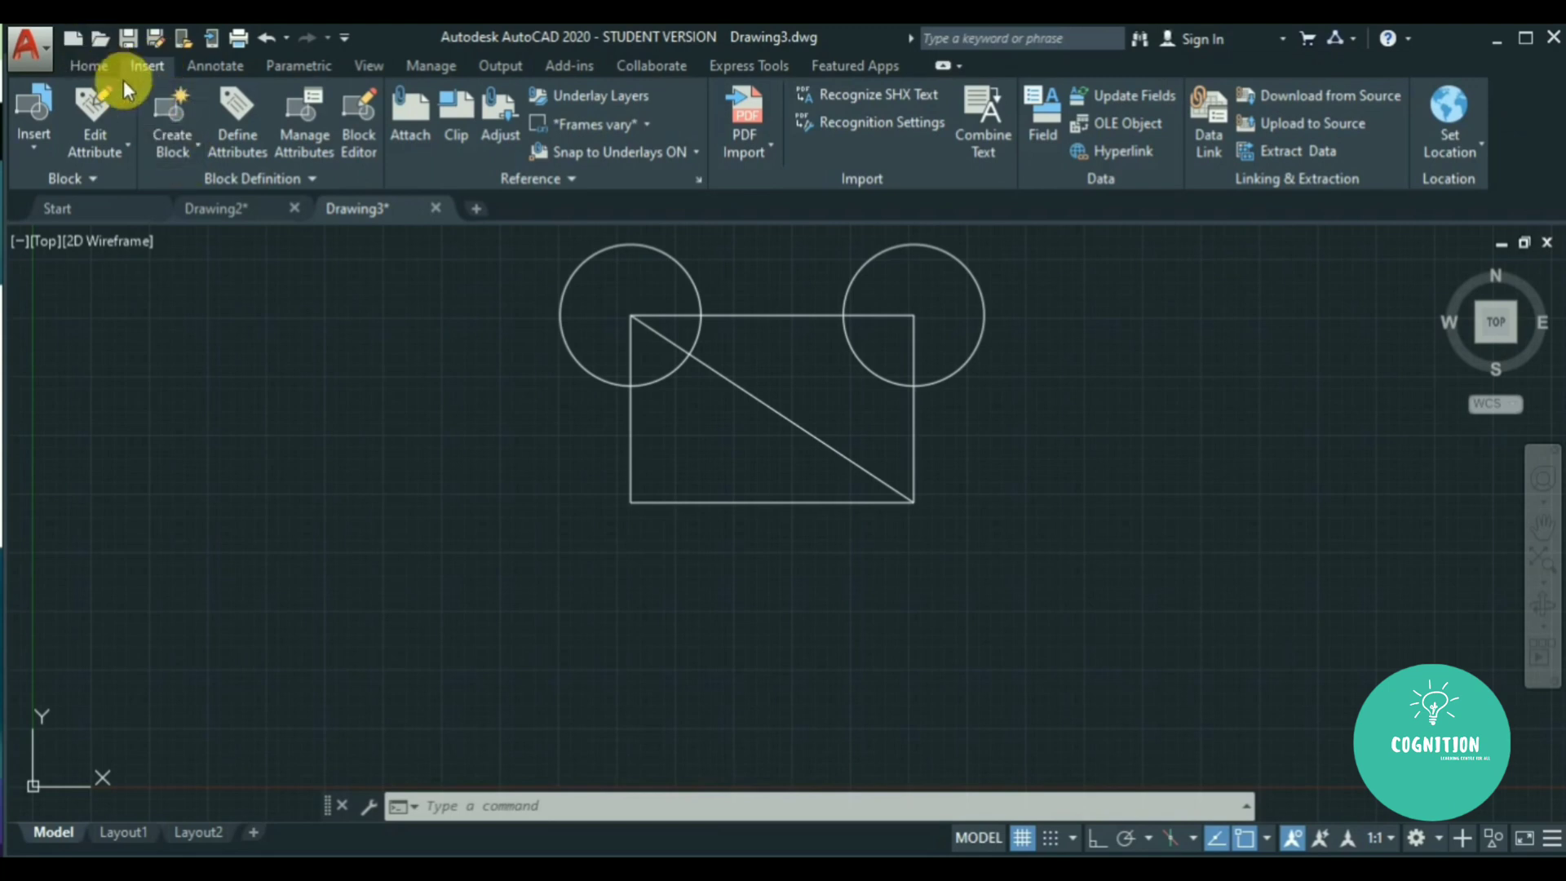
pyautogui.click(92, 67)
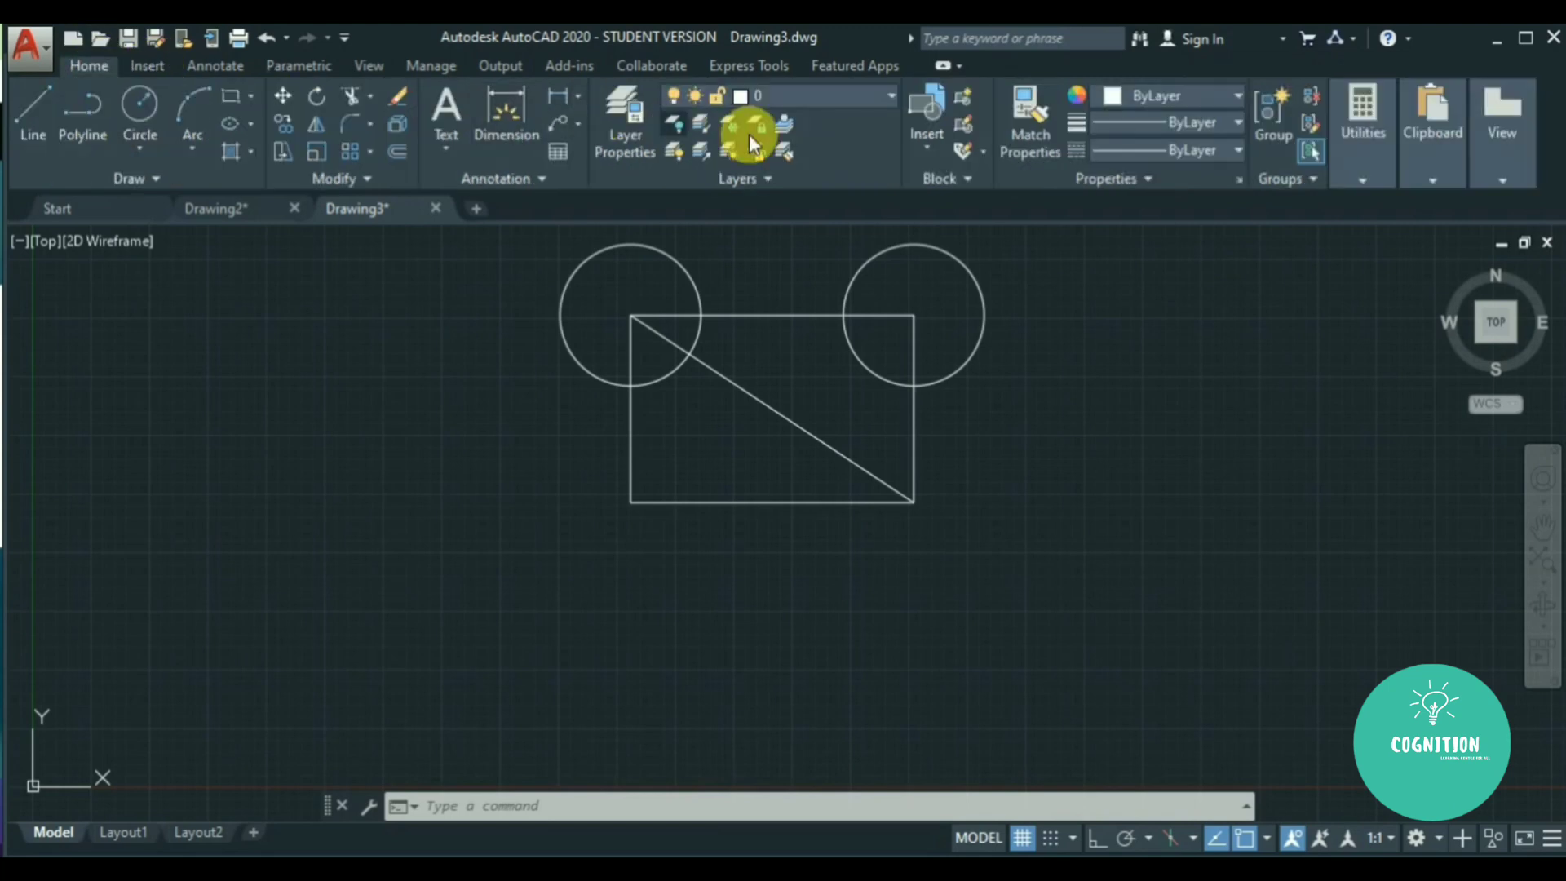
pyautogui.click(960, 91)
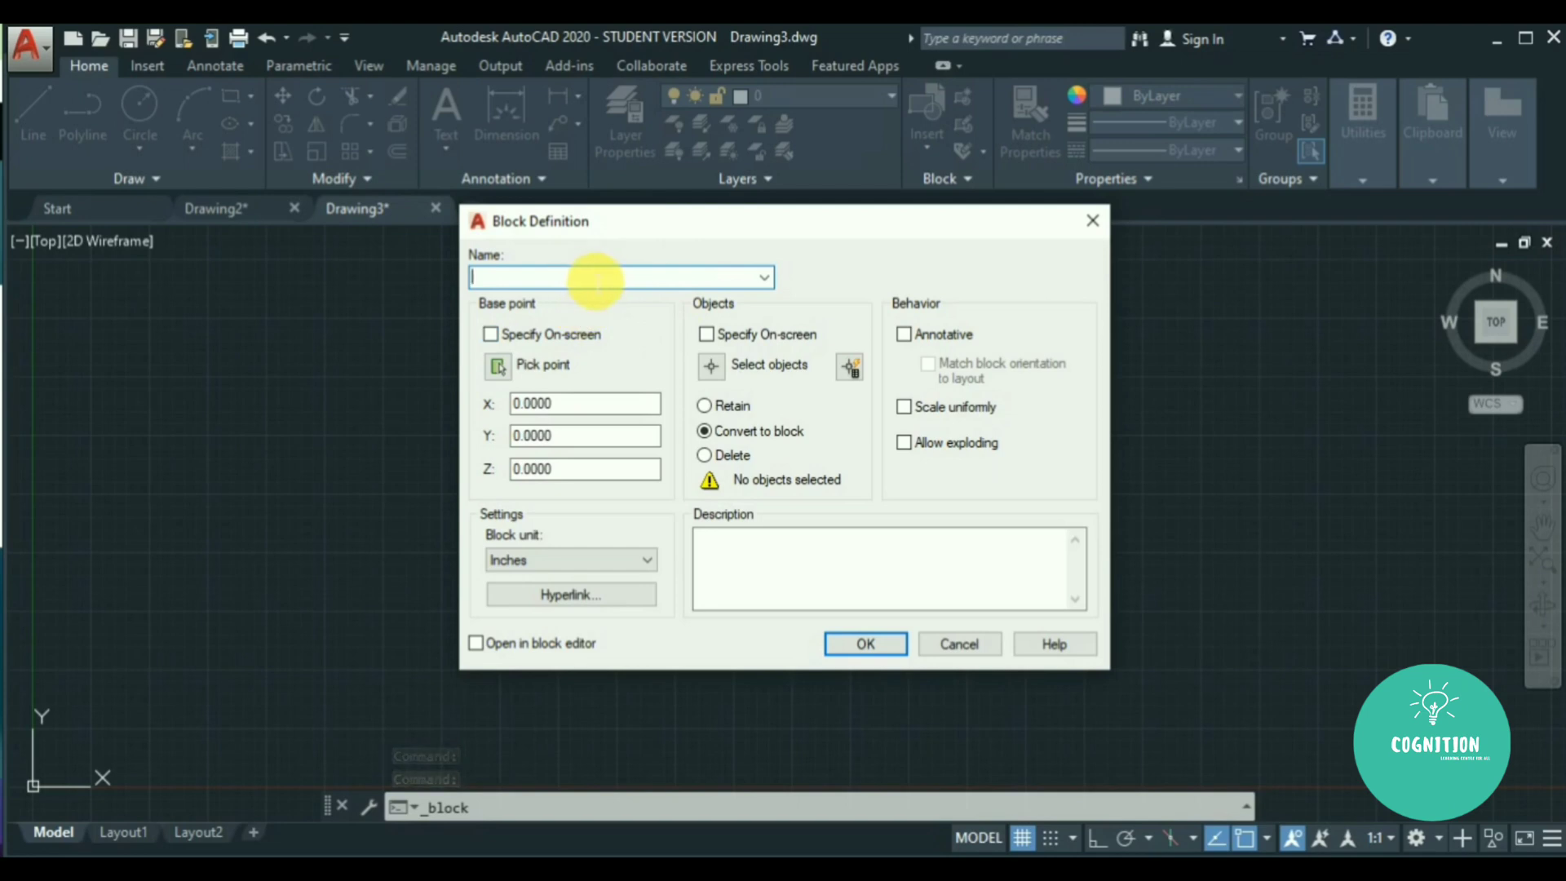
pyautogui.write('B')
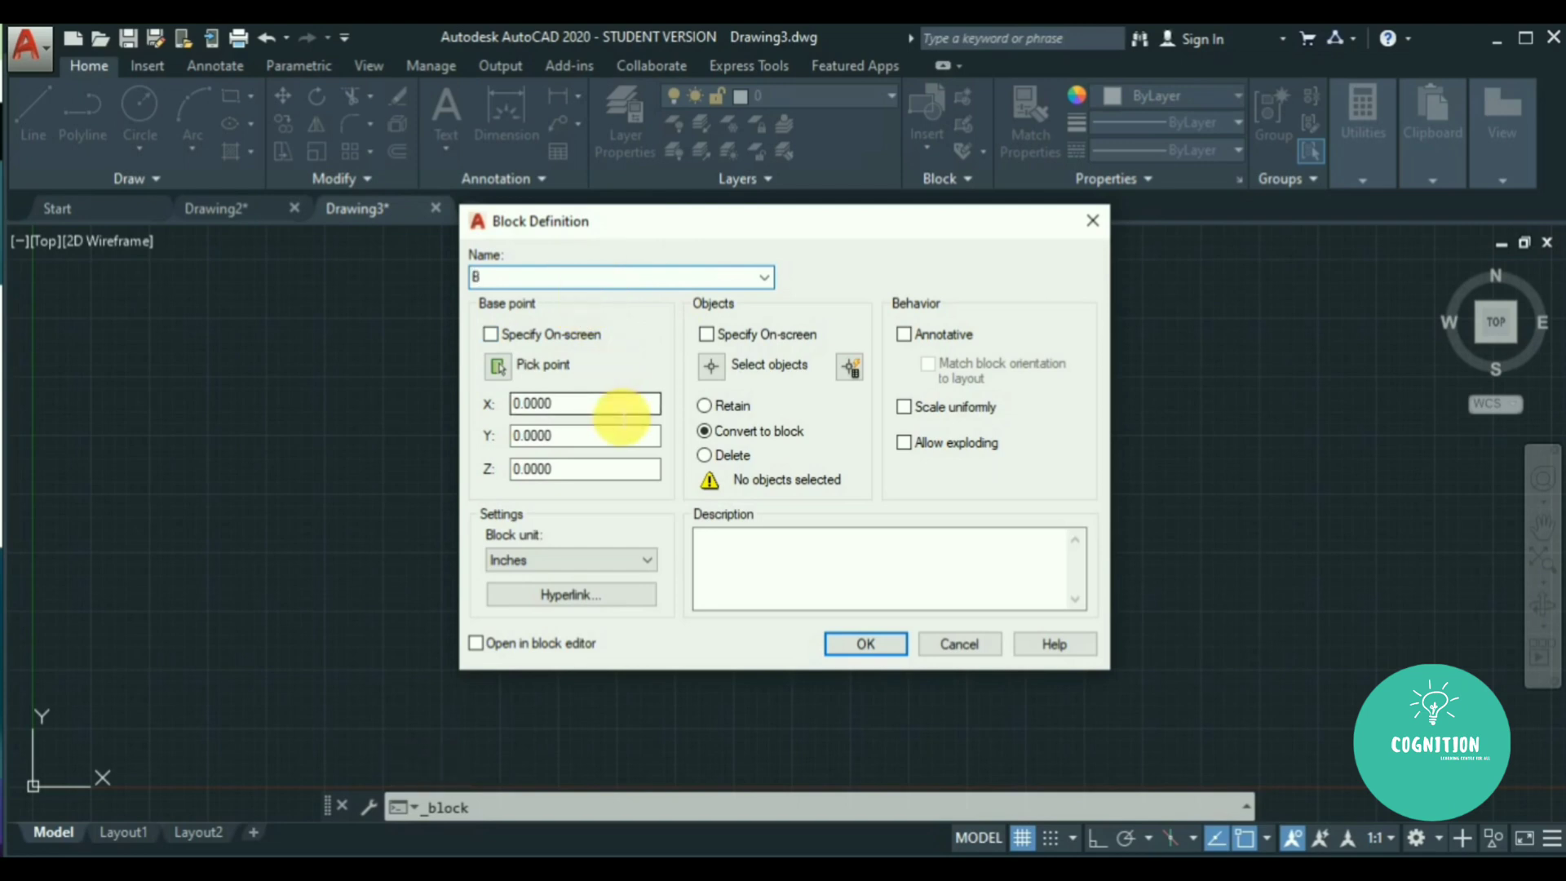
pyautogui.click(495, 367)
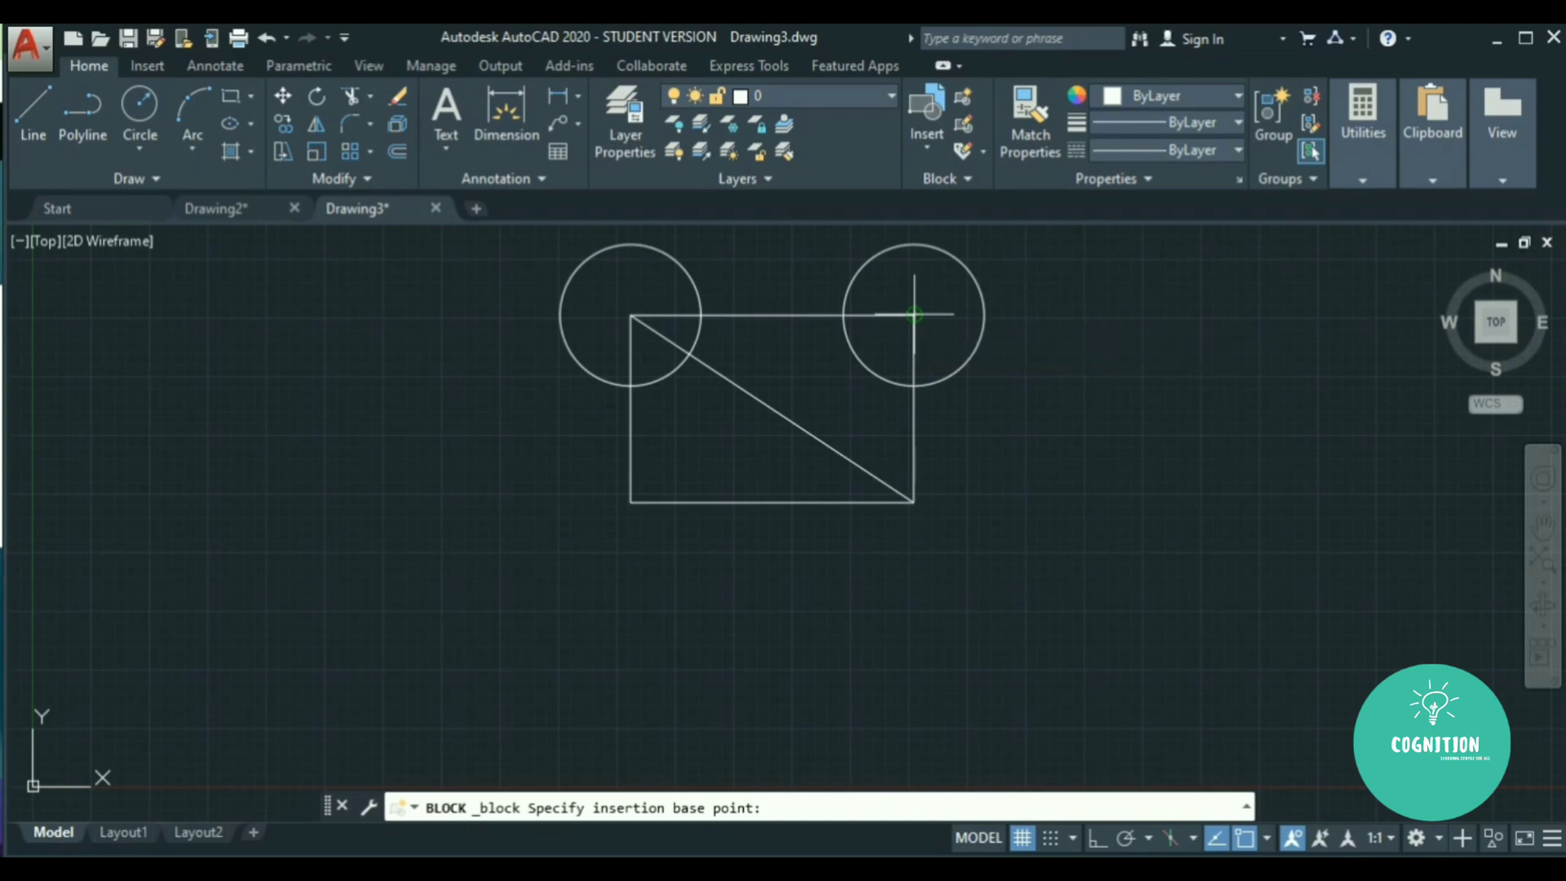
pyautogui.click(914, 502)
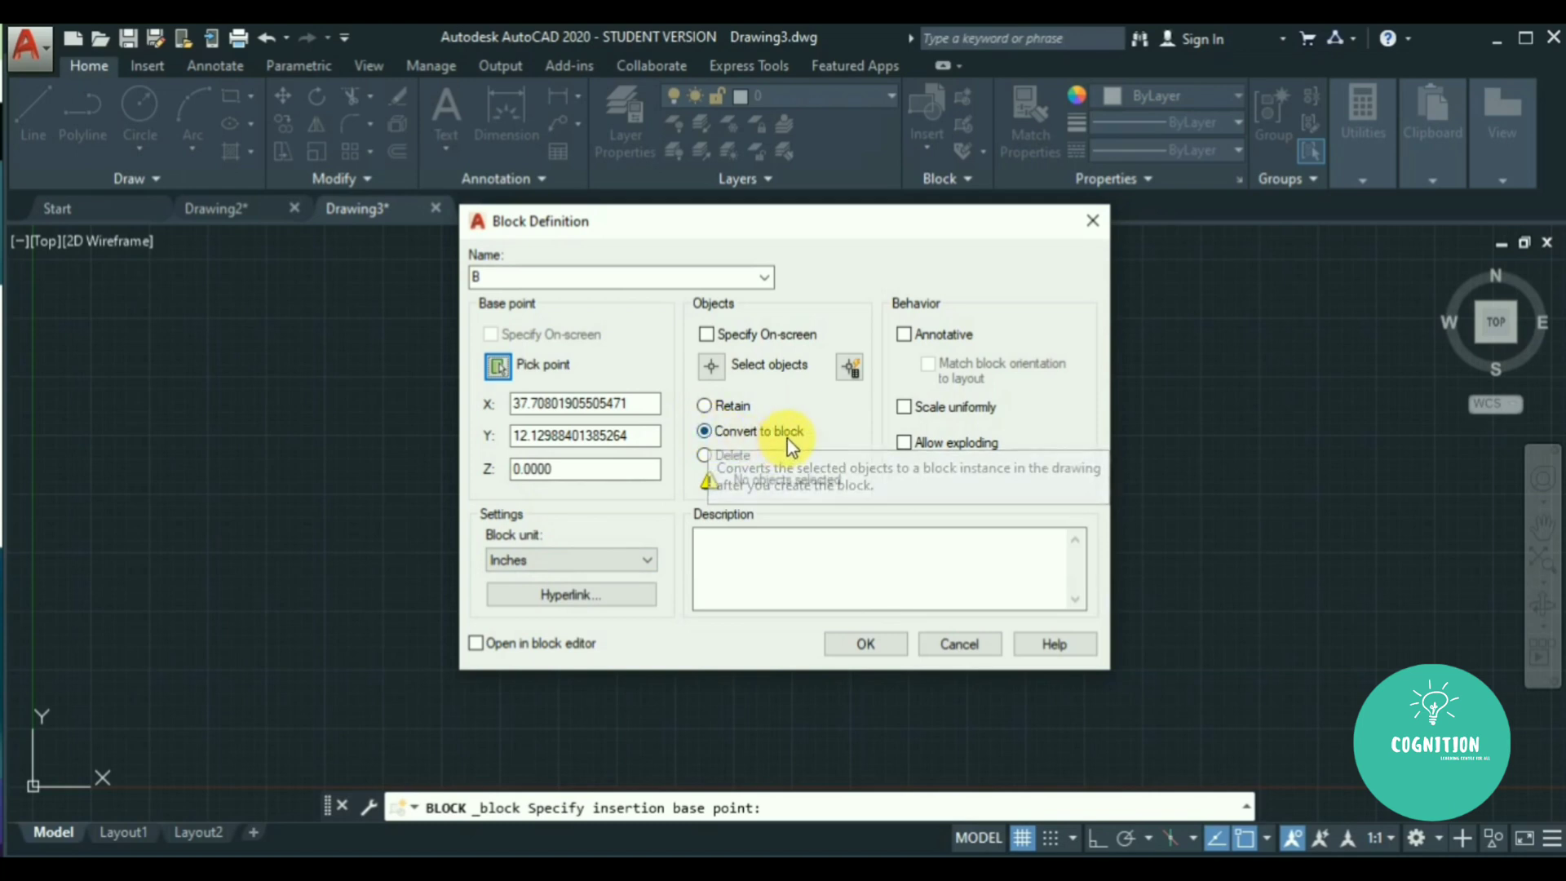
# Add the rectangle, diagonal and both circles to block B, set the source objects to Retain, and create the block.
pyautogui.click(711, 367)
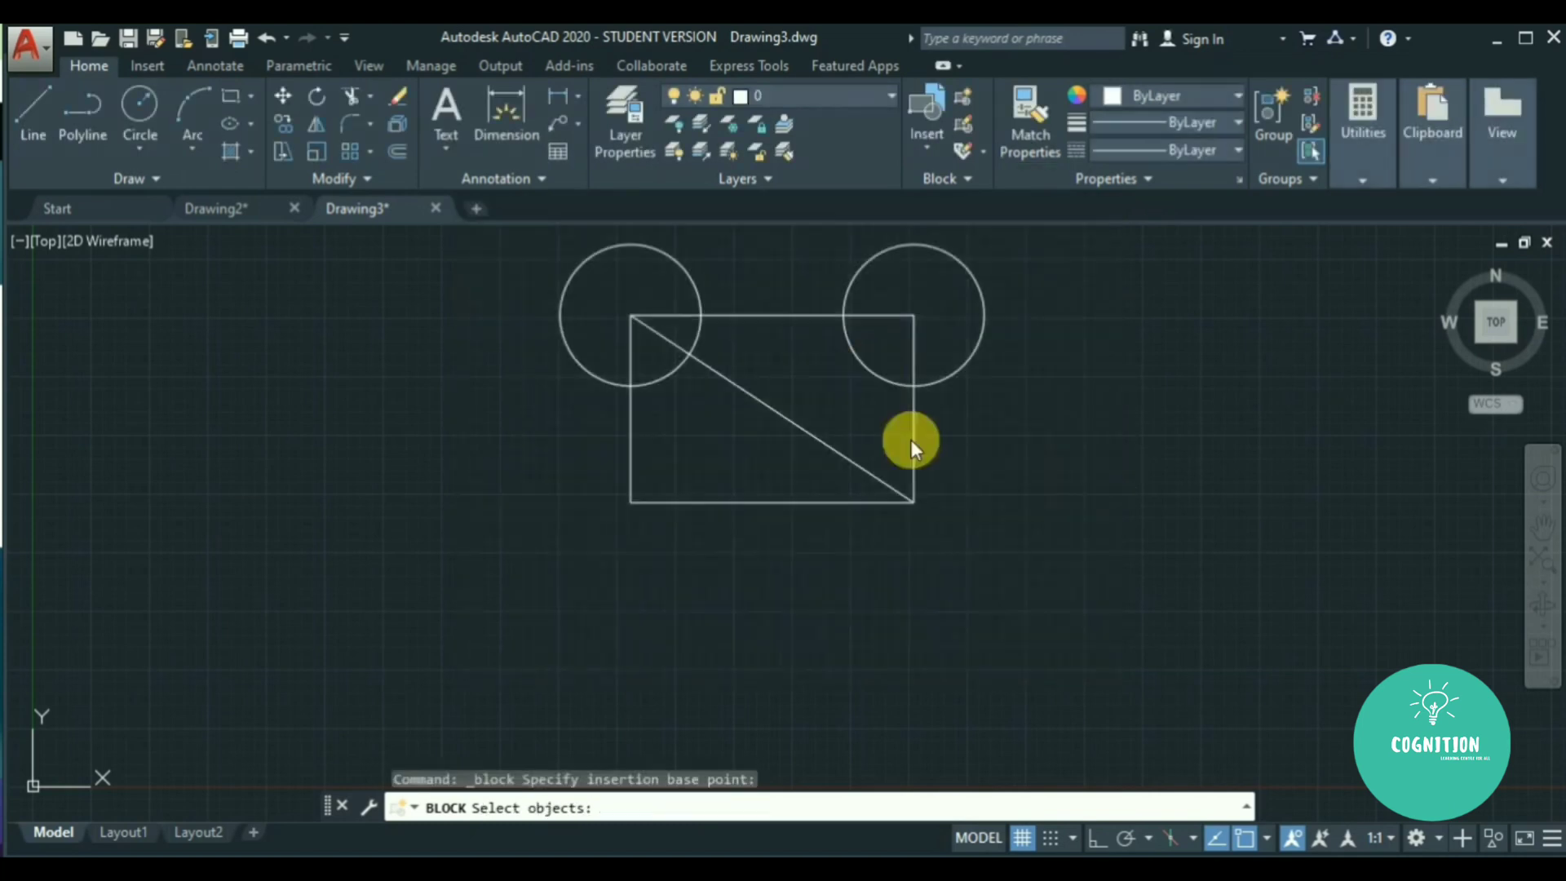
pyautogui.click(982, 559)
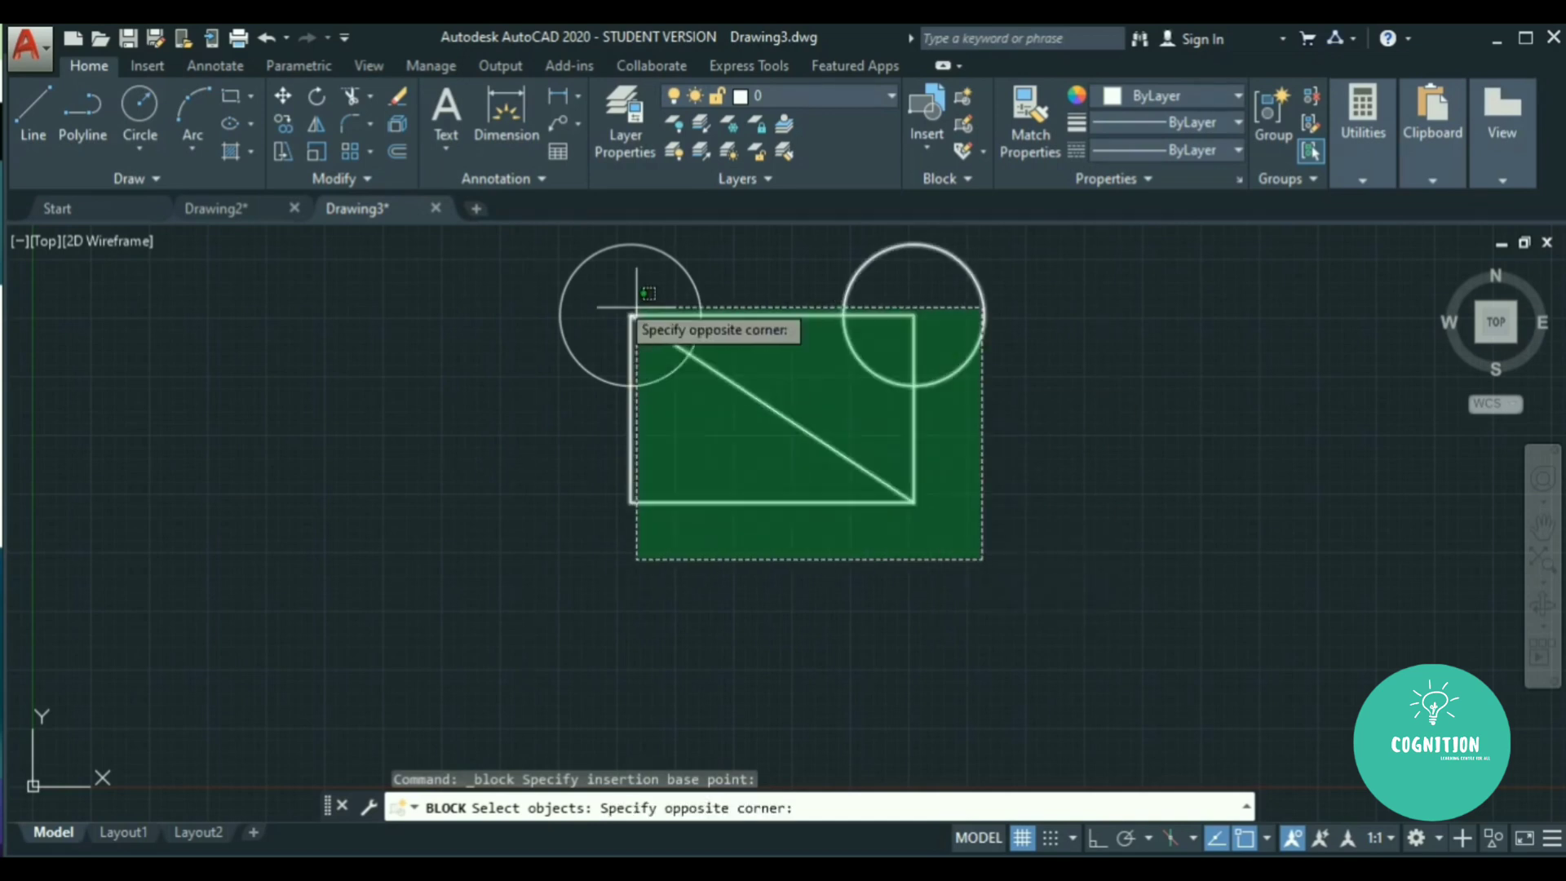
pyautogui.click(537, 282)
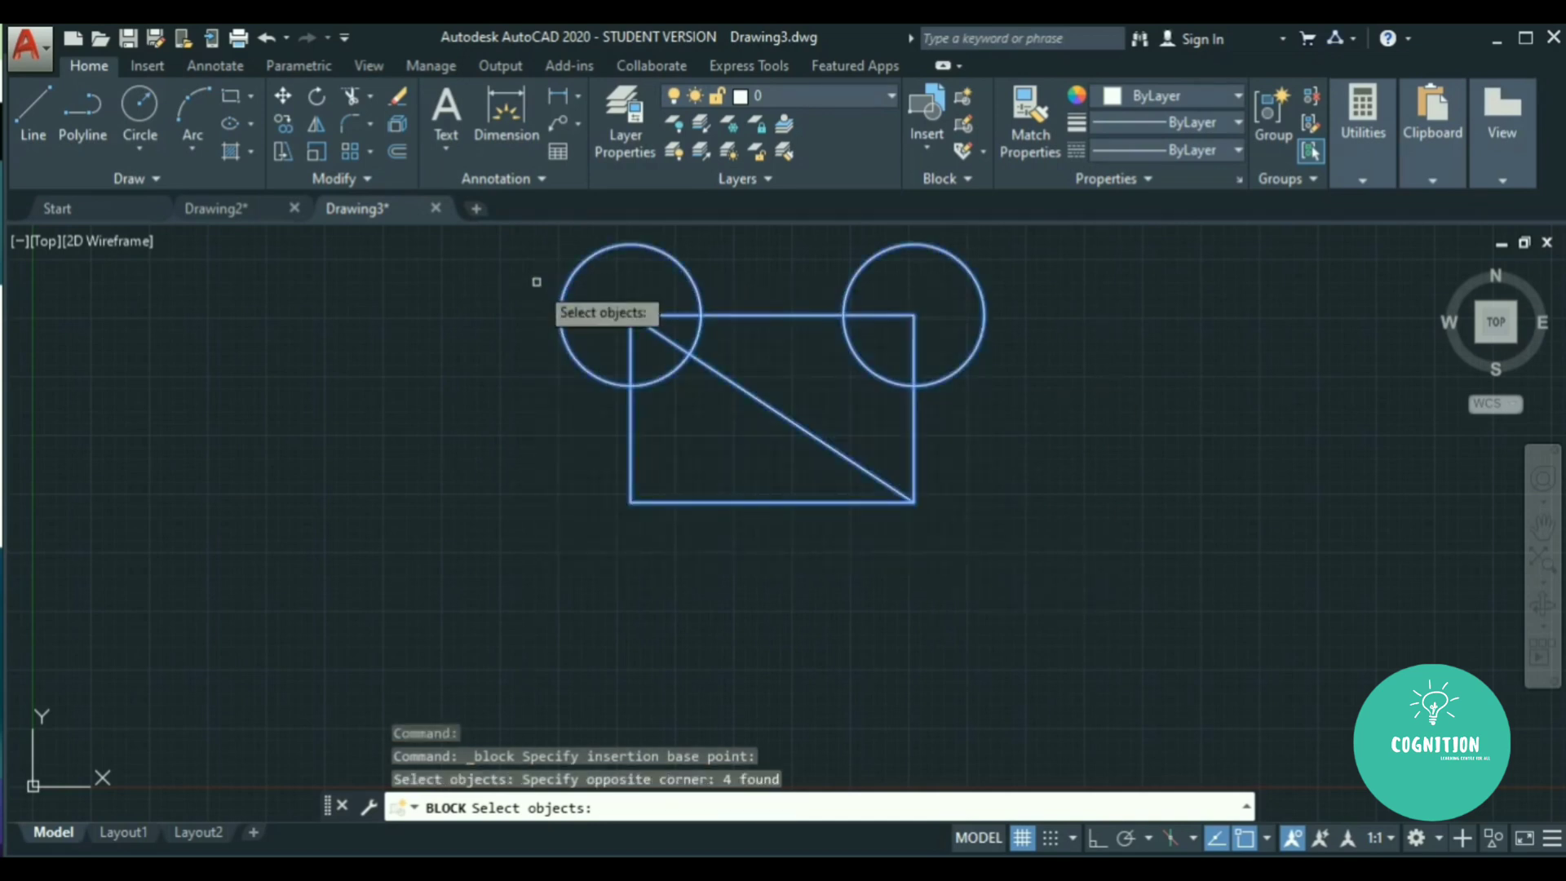
pyautogui.press('Return')
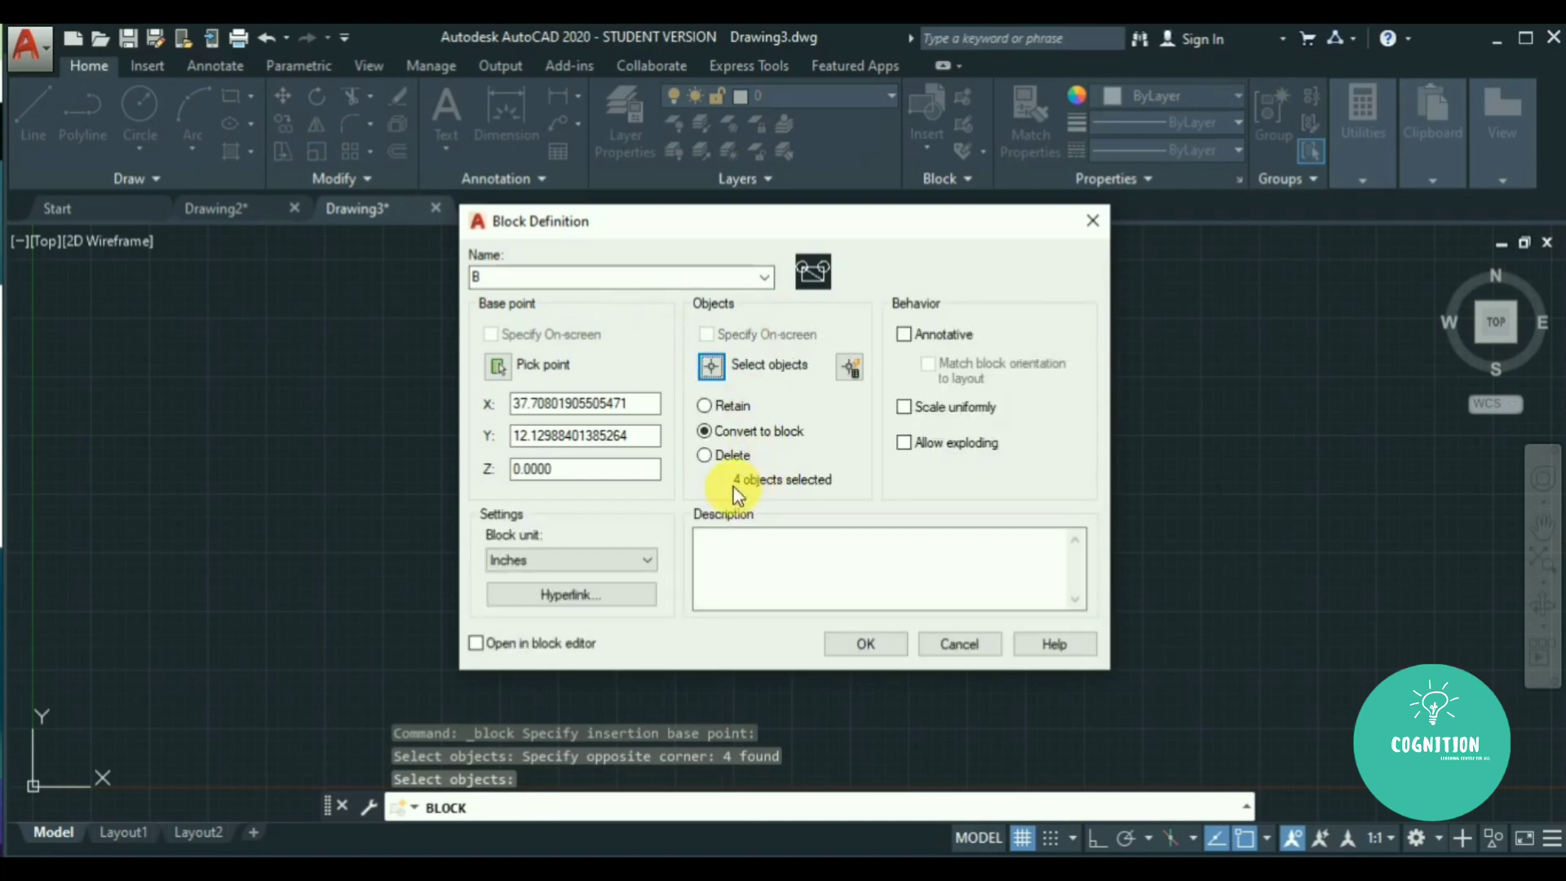
pyautogui.click(703, 406)
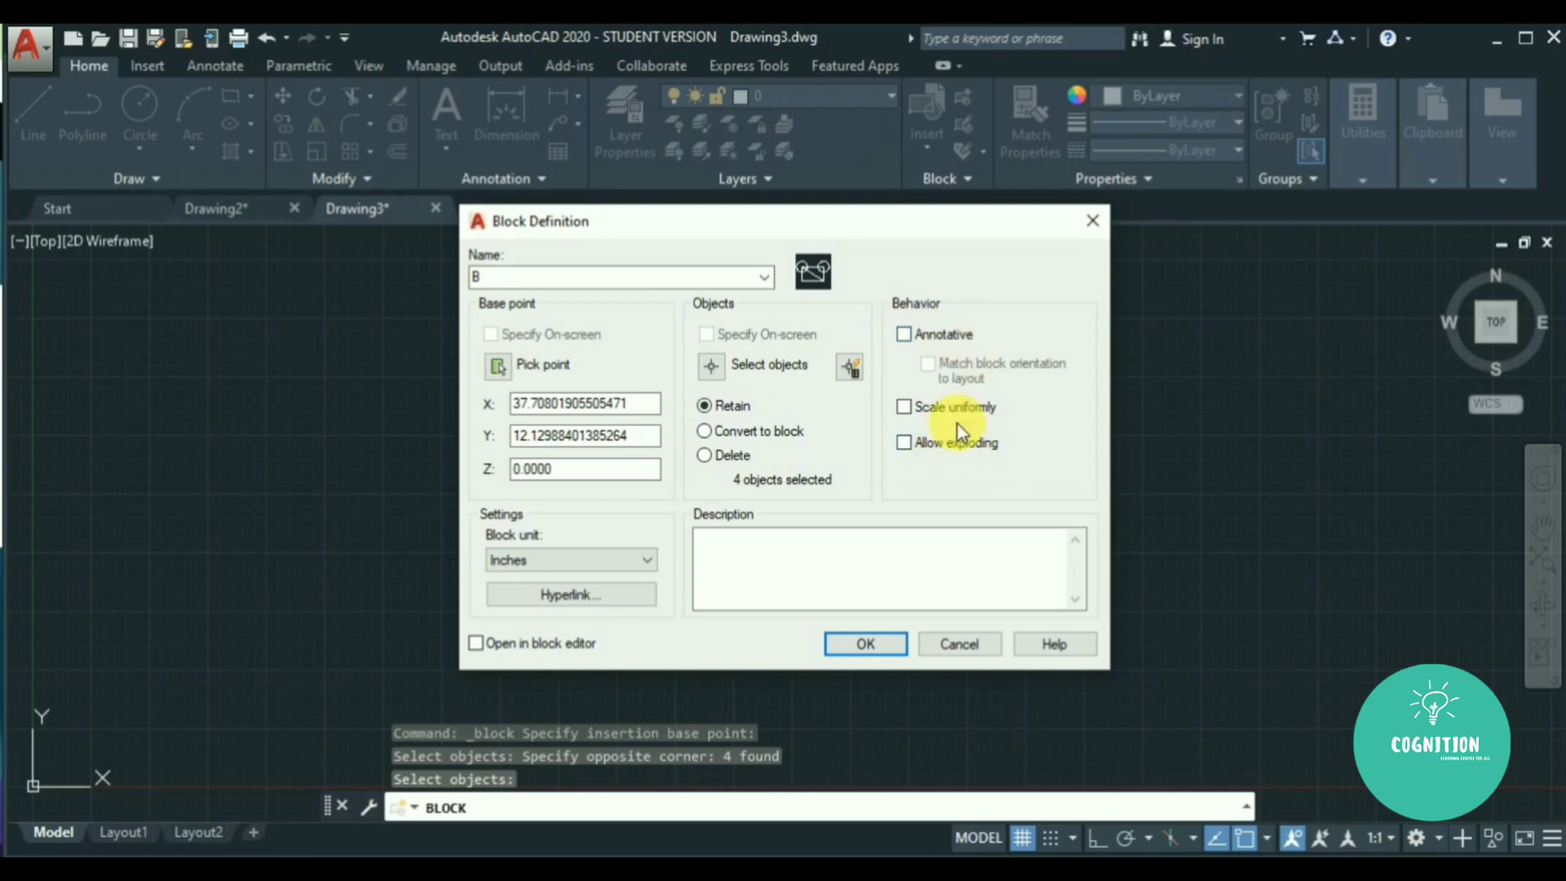
pyautogui.click(880, 646)
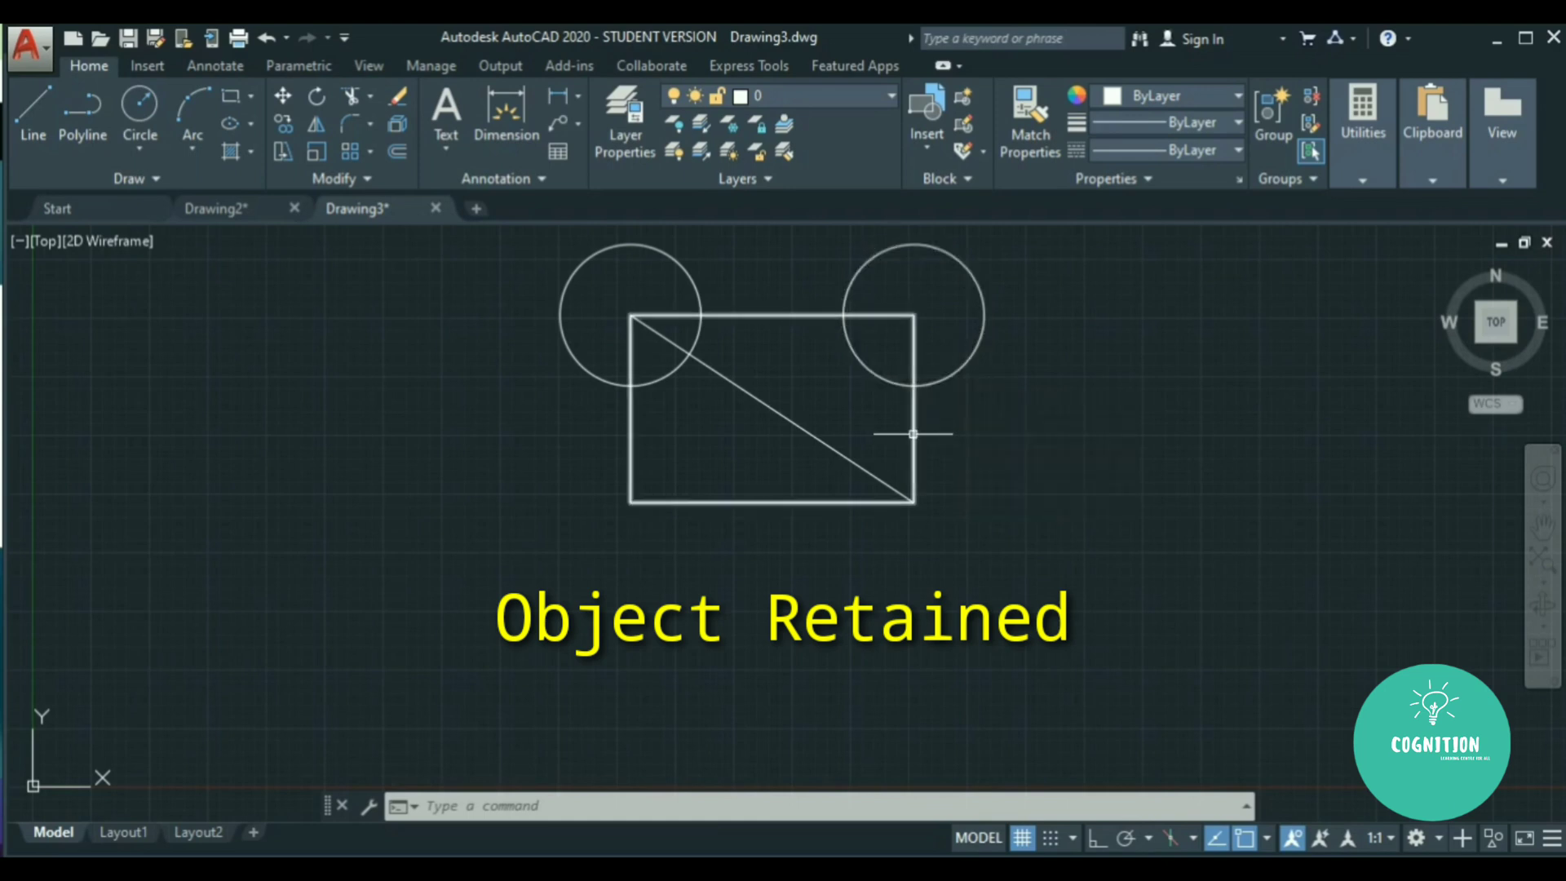
# Insert block B from the drawing's saved blocks to the left of the original geometry, clear of its circles.
pyautogui.moveTo(914, 433)
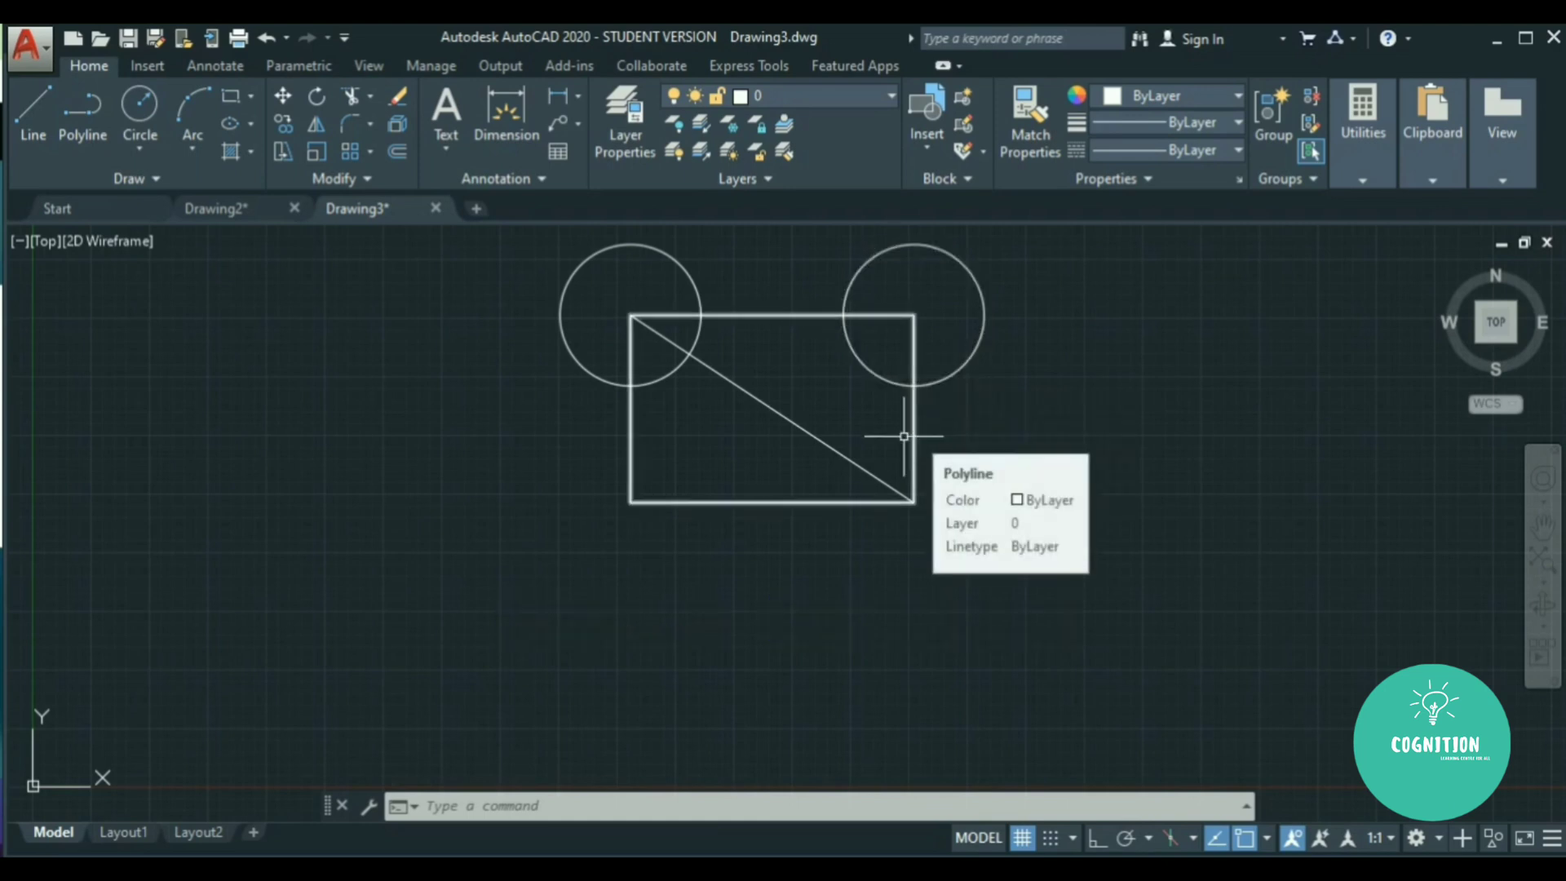
pyautogui.moveTo(834, 445)
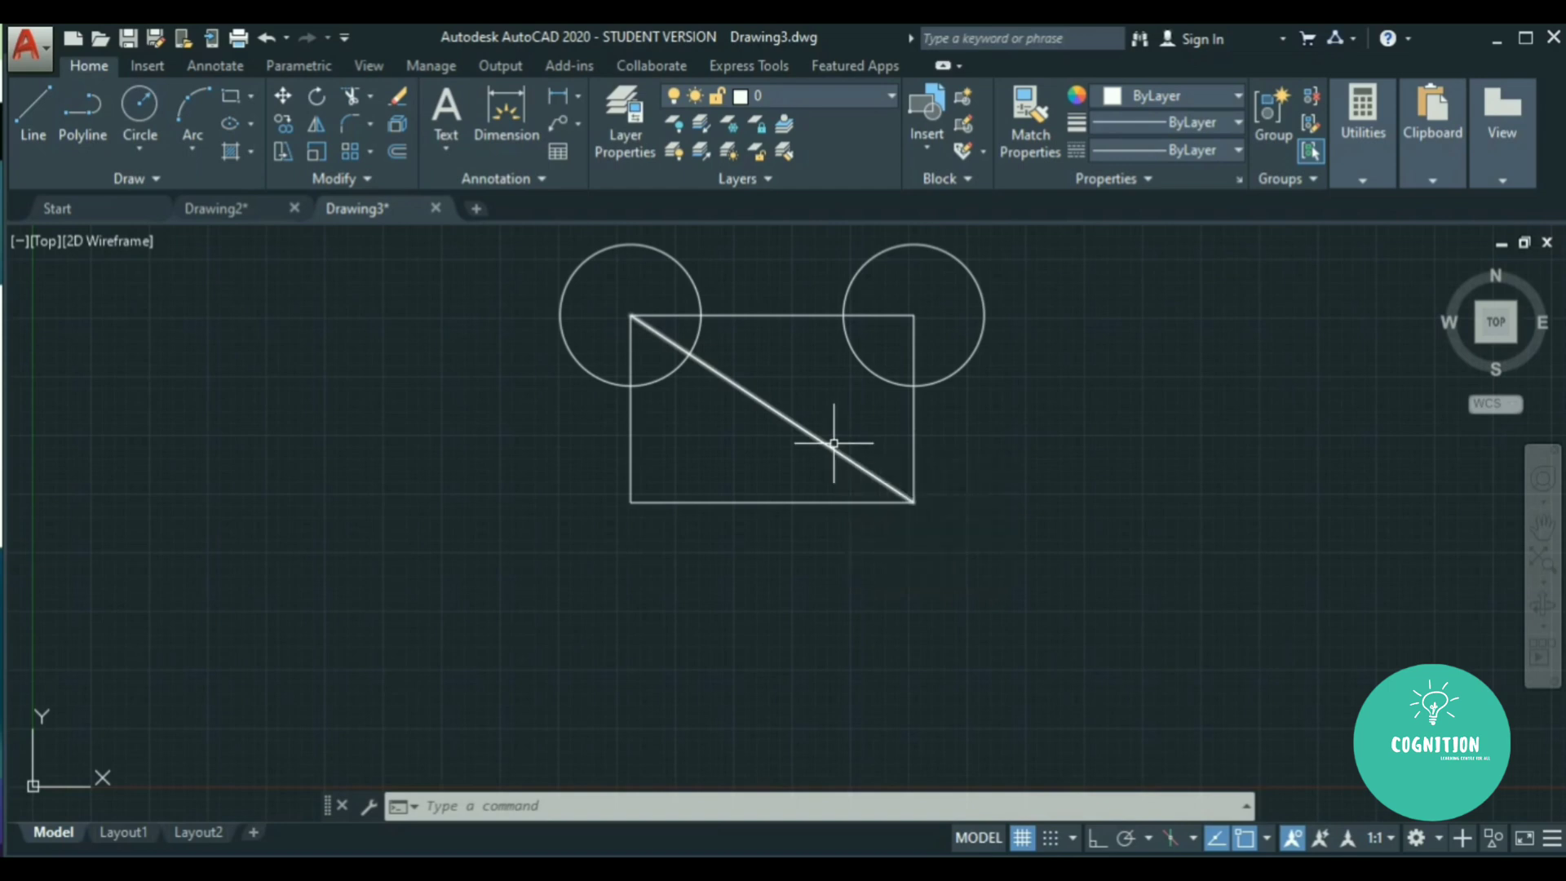
pyautogui.click(926, 147)
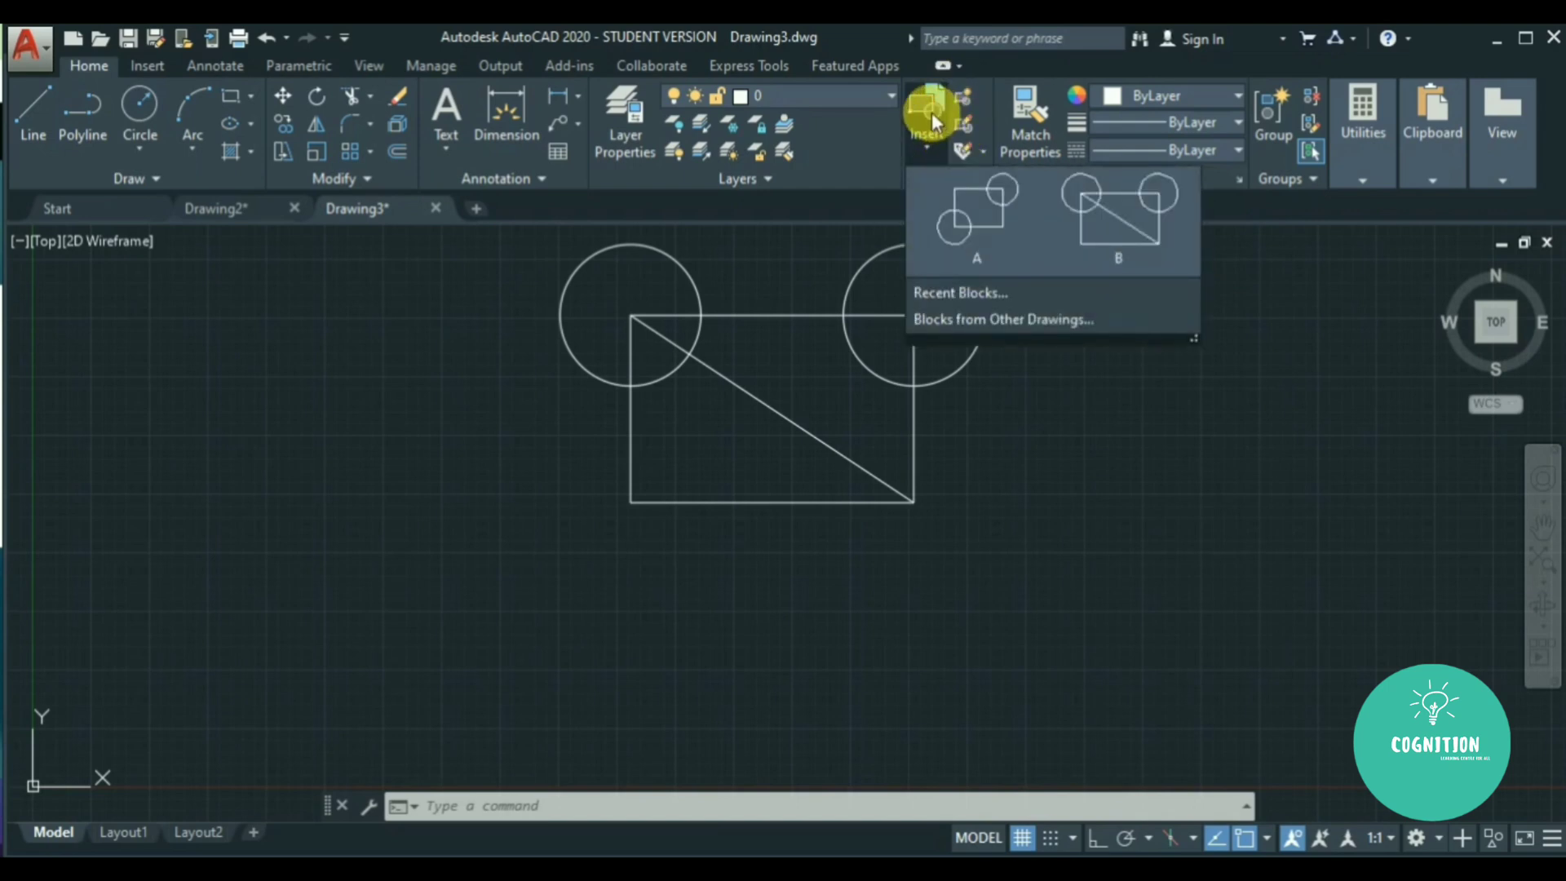
pyautogui.click(1134, 236)
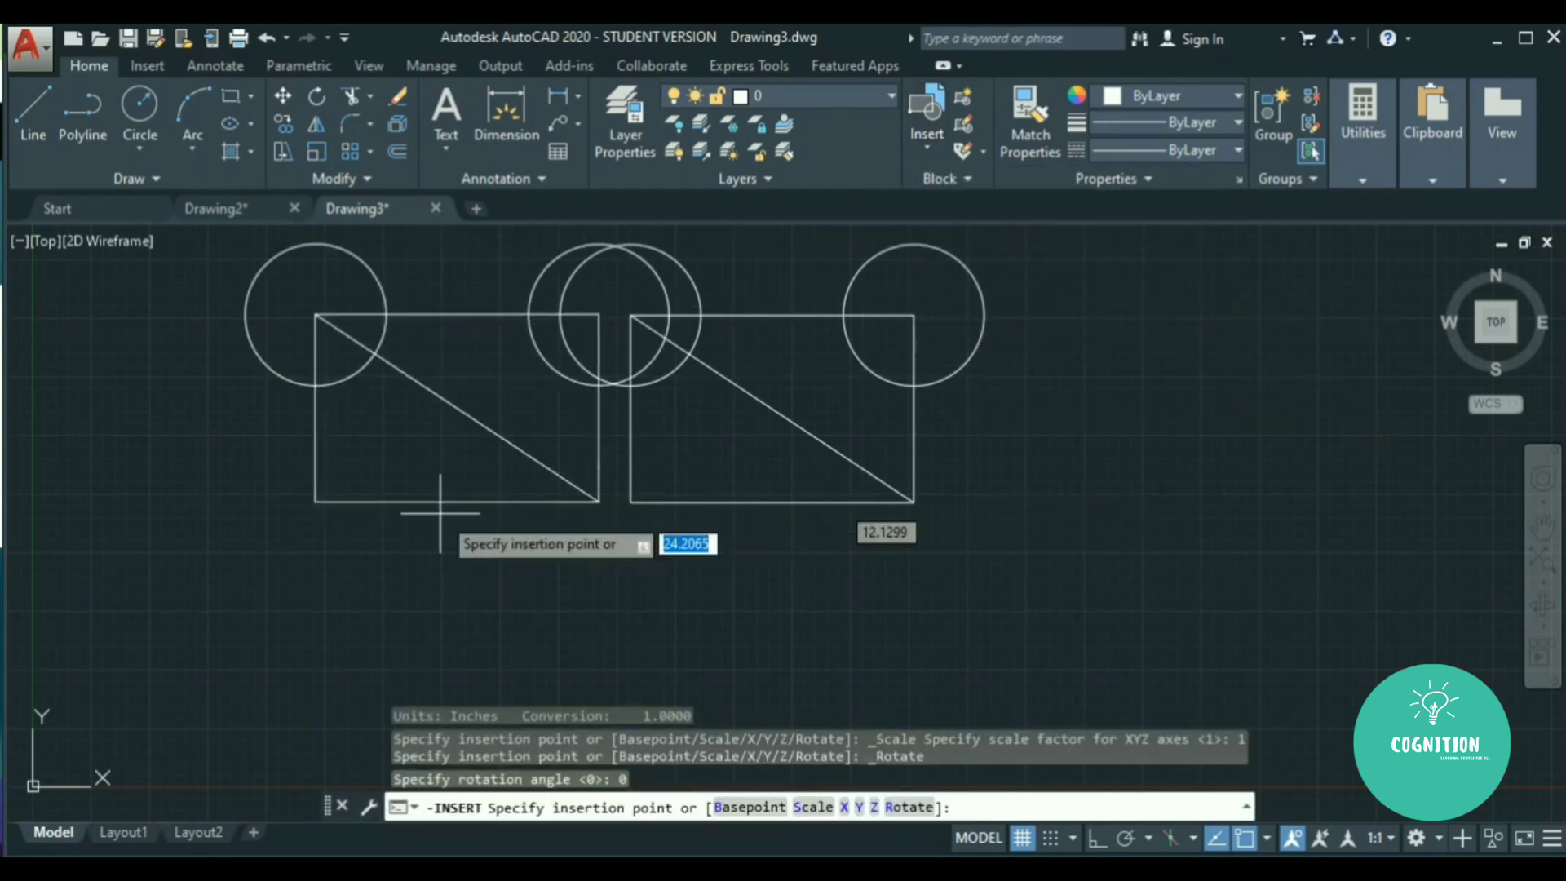
pyautogui.click(402, 532)
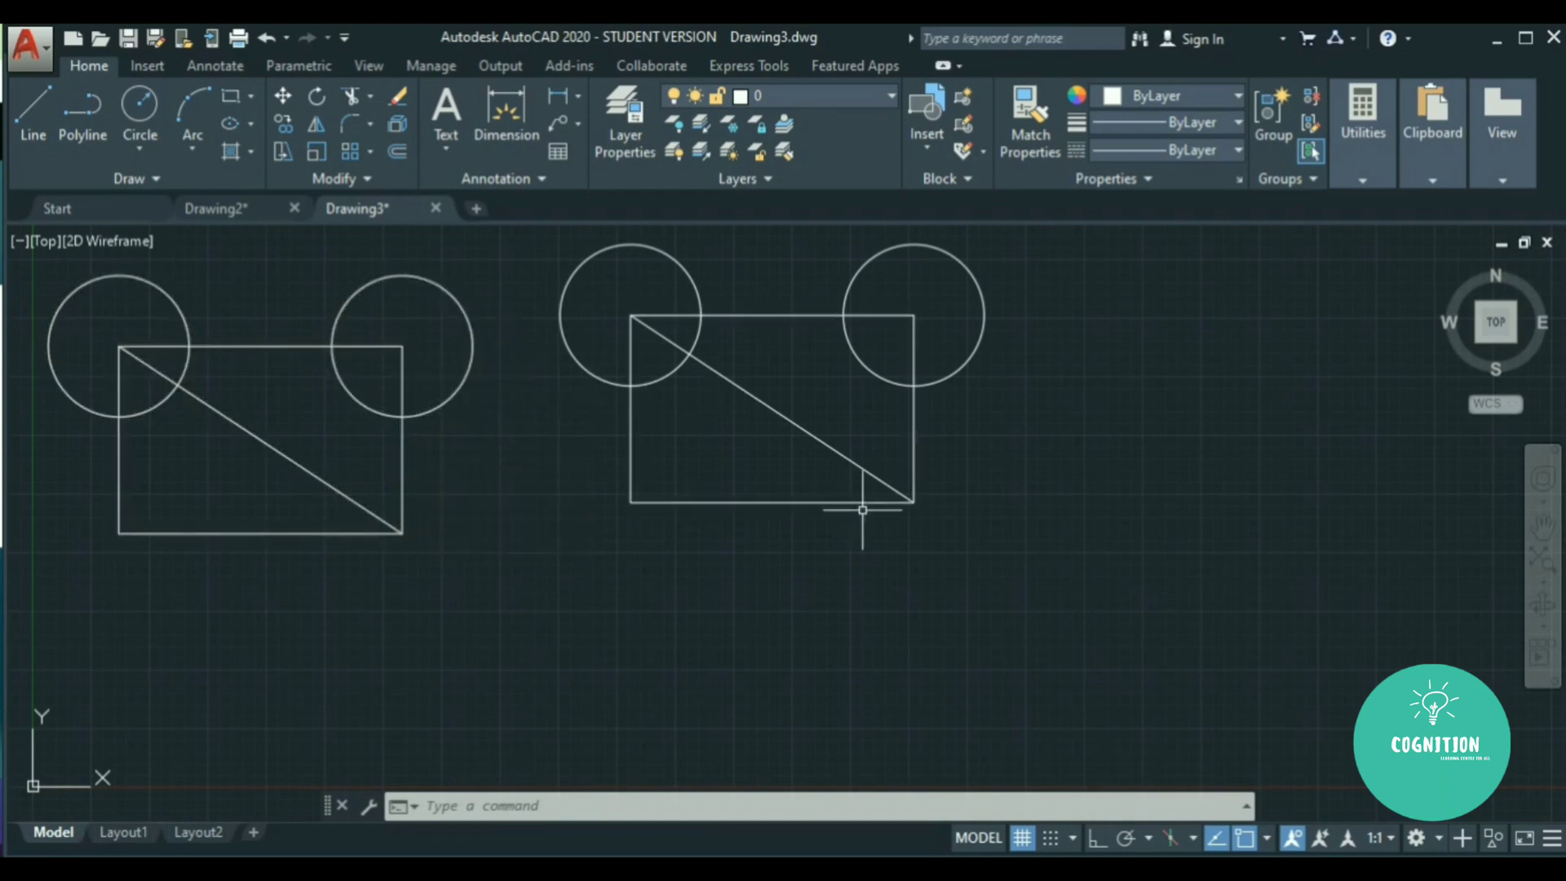
# Erase the original rectangle, diagonal and both circles, and undo the erasure.
pyautogui.click(1009, 552)
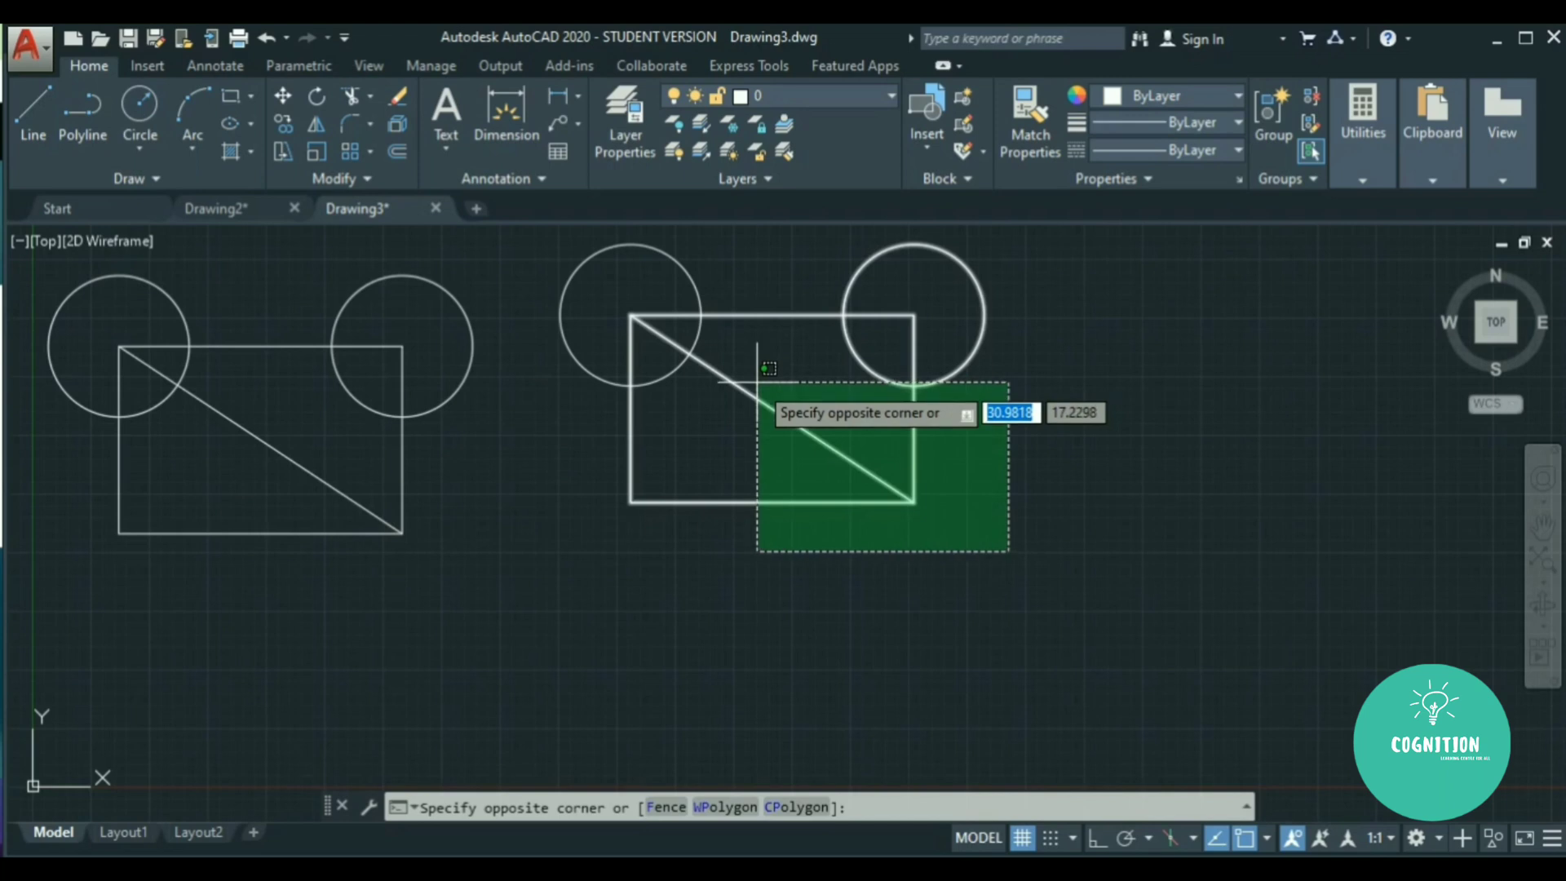
pyautogui.click(1089, 543)
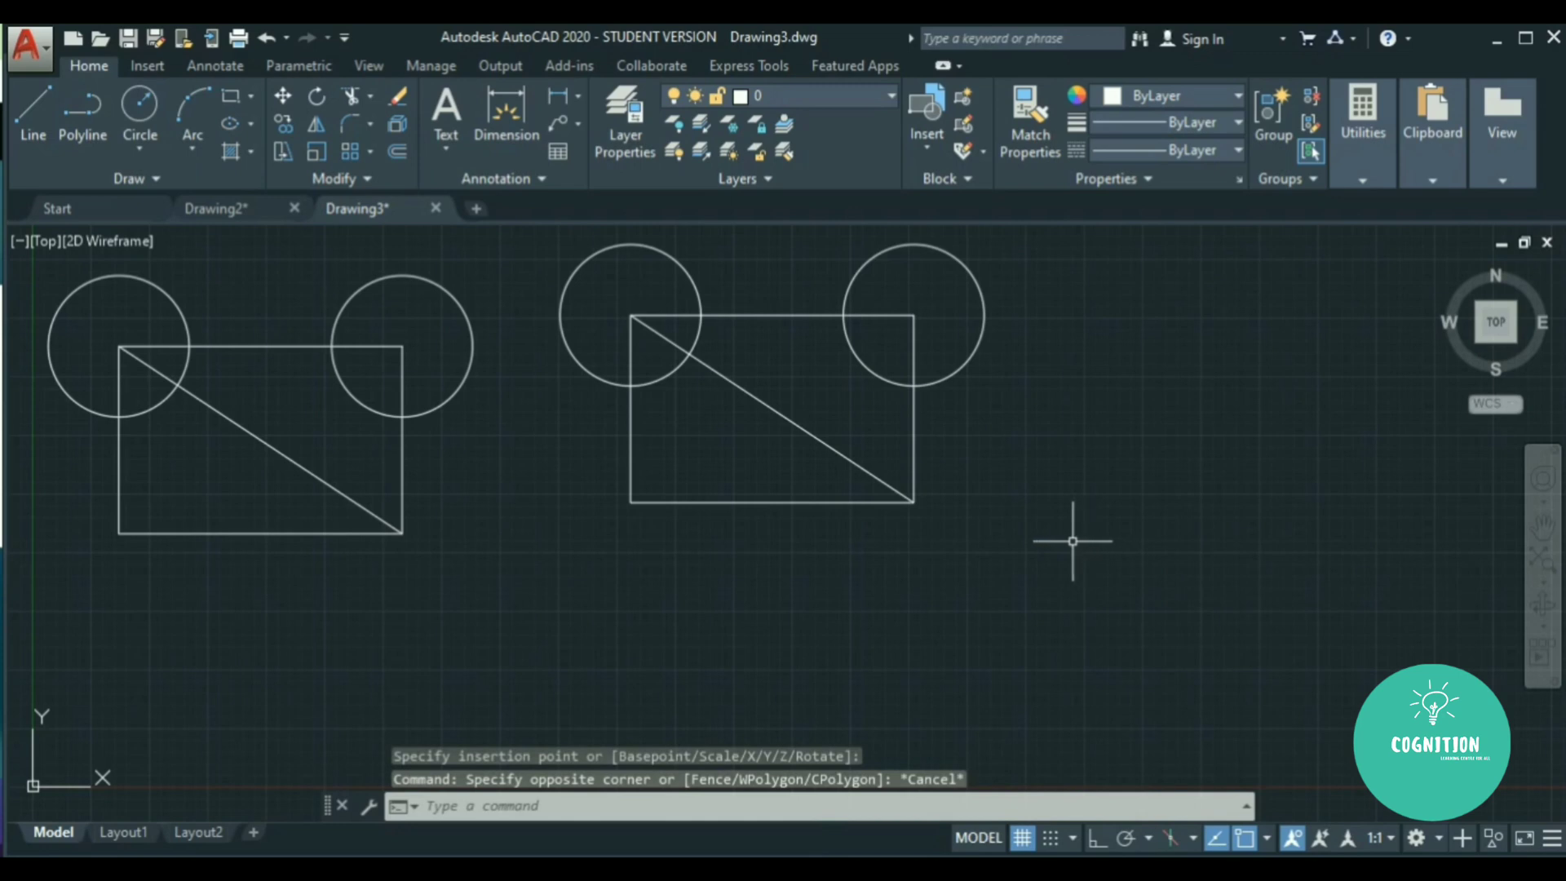
pyautogui.click(967, 543)
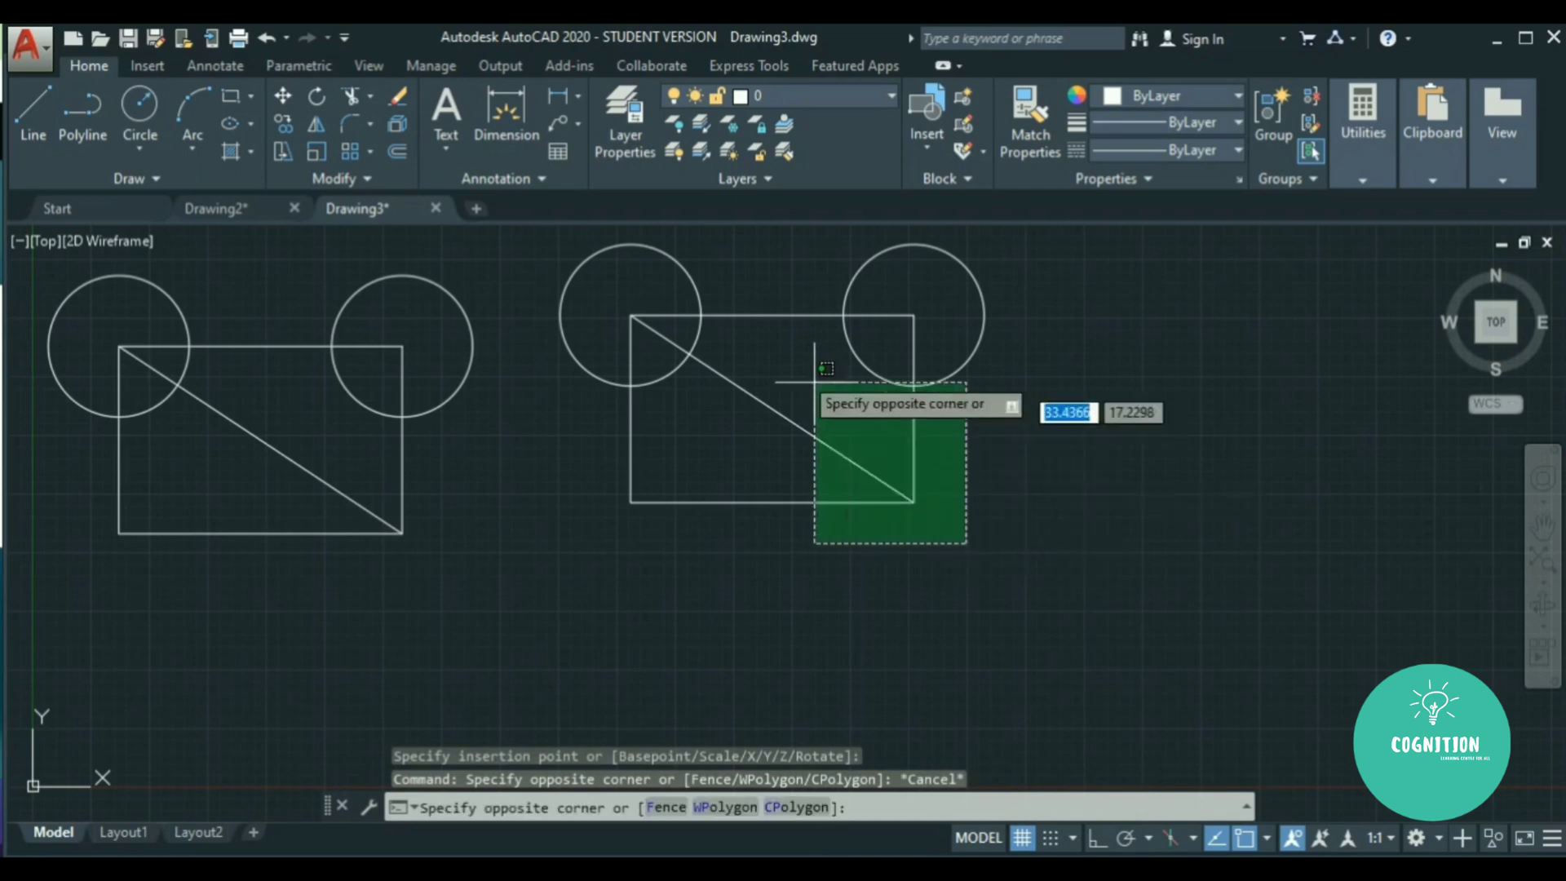
pyautogui.click(652, 322)
pyautogui.press('Delete')
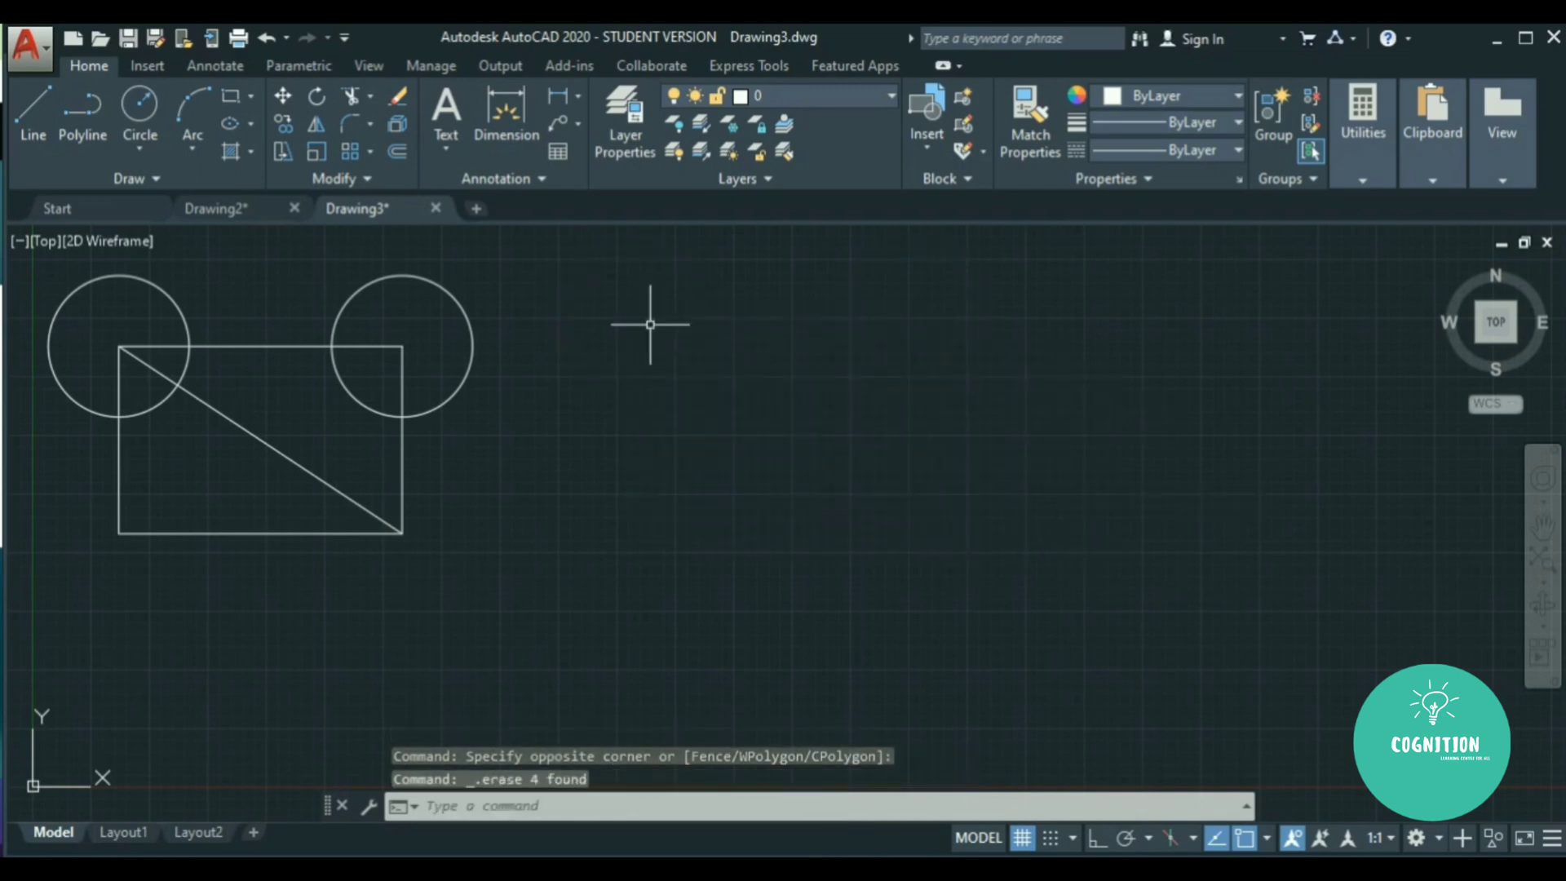
pyautogui.hotkey('ctrl', 'z')
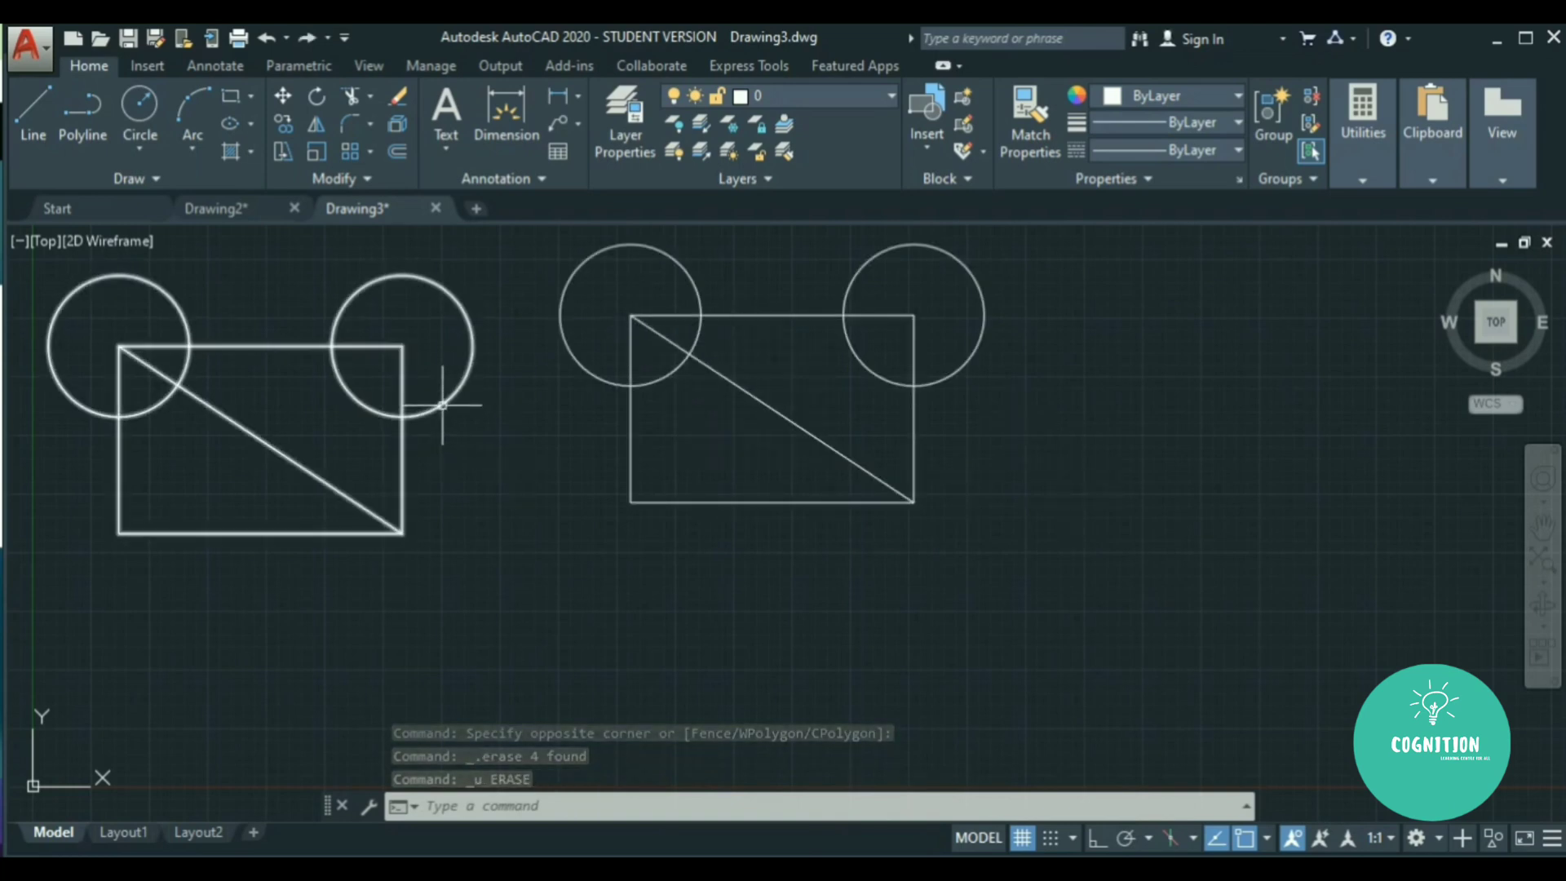
pyautogui.moveTo(442, 405)
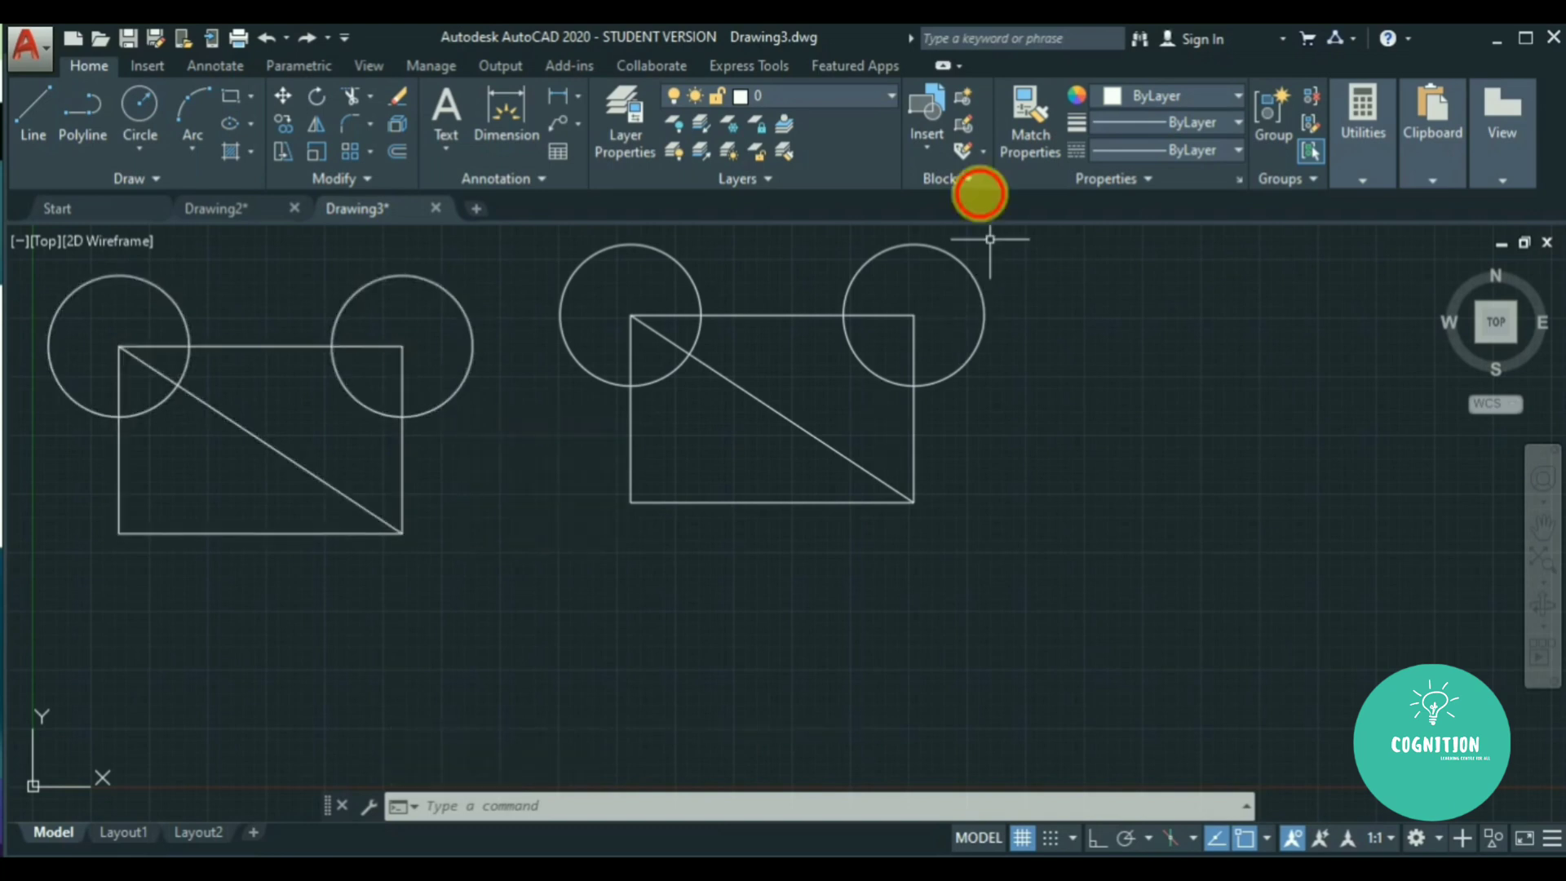
pyautogui.click(928, 154)
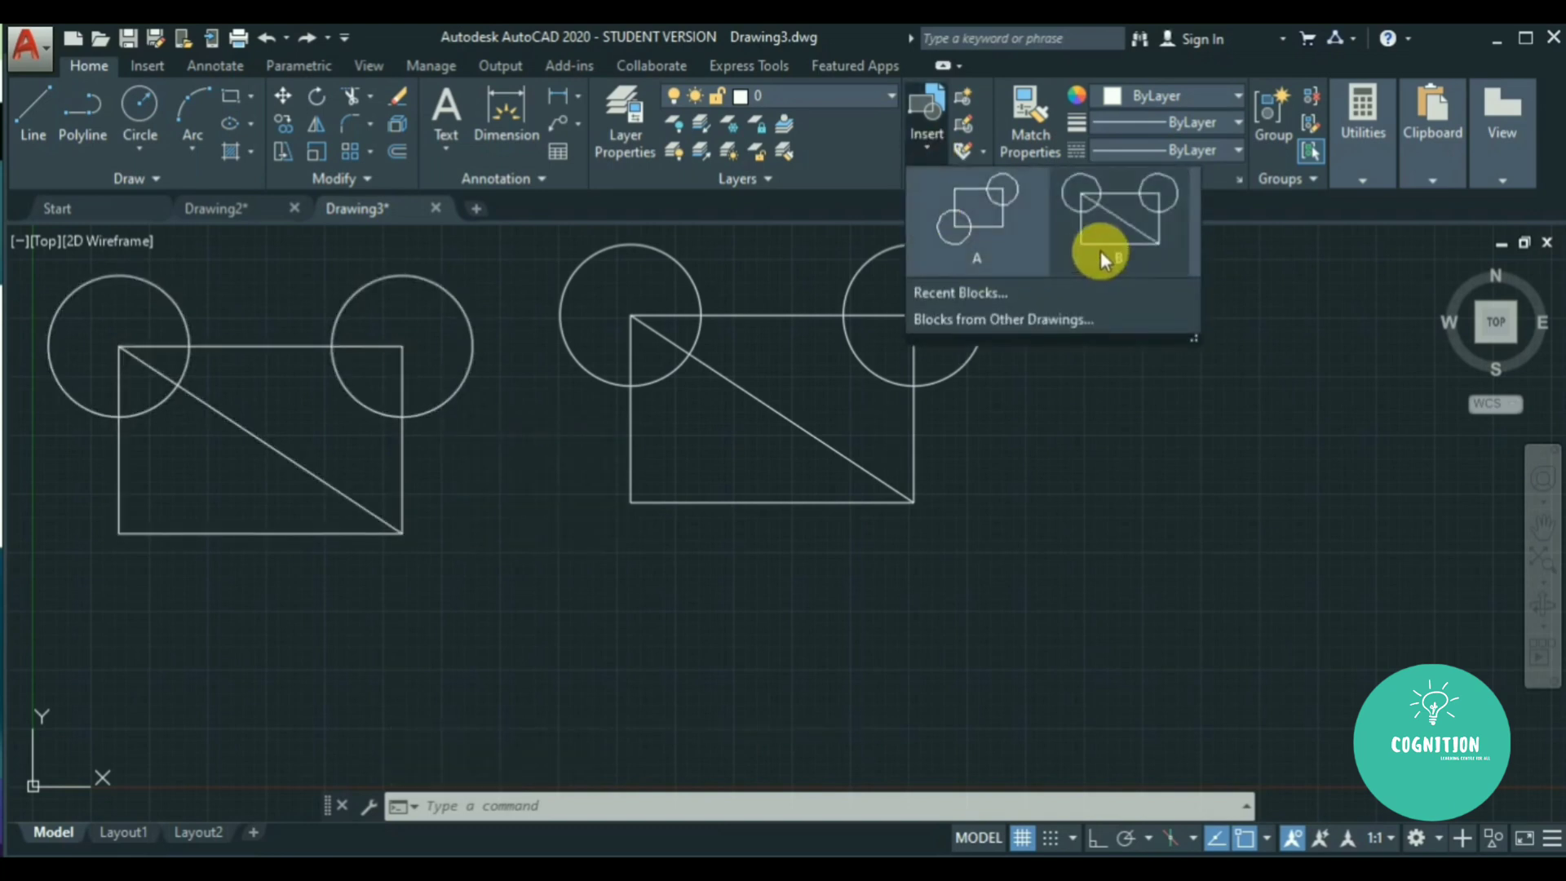
pyautogui.click(1157, 589)
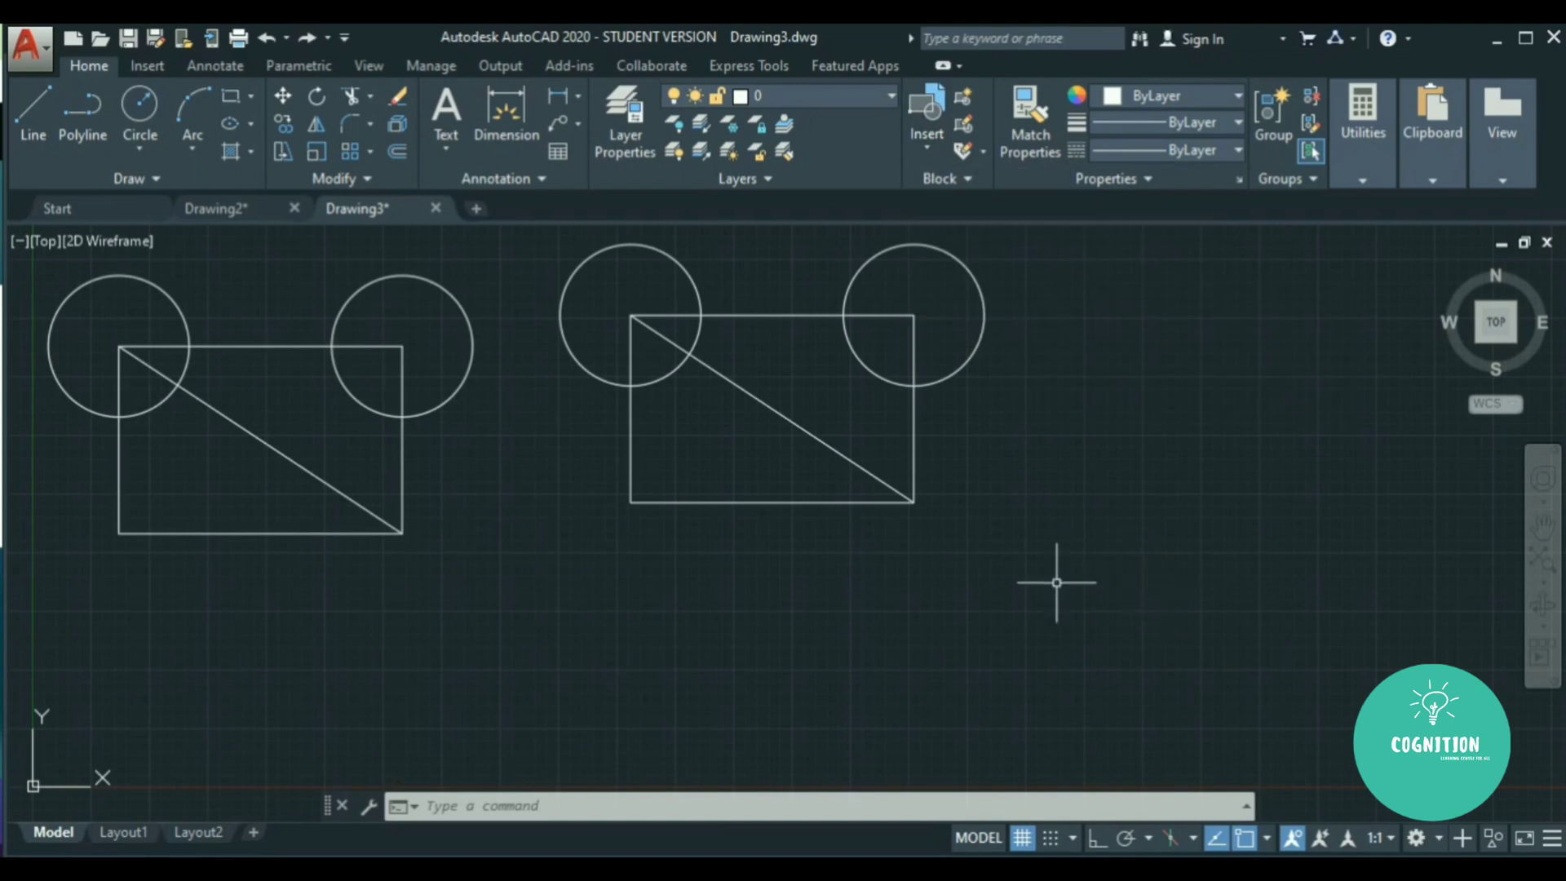
# Erase the original rectangle, diagonal and both circles, and the inserted block B beside them.
pyautogui.click(1057, 583)
pyautogui.click(996, 578)
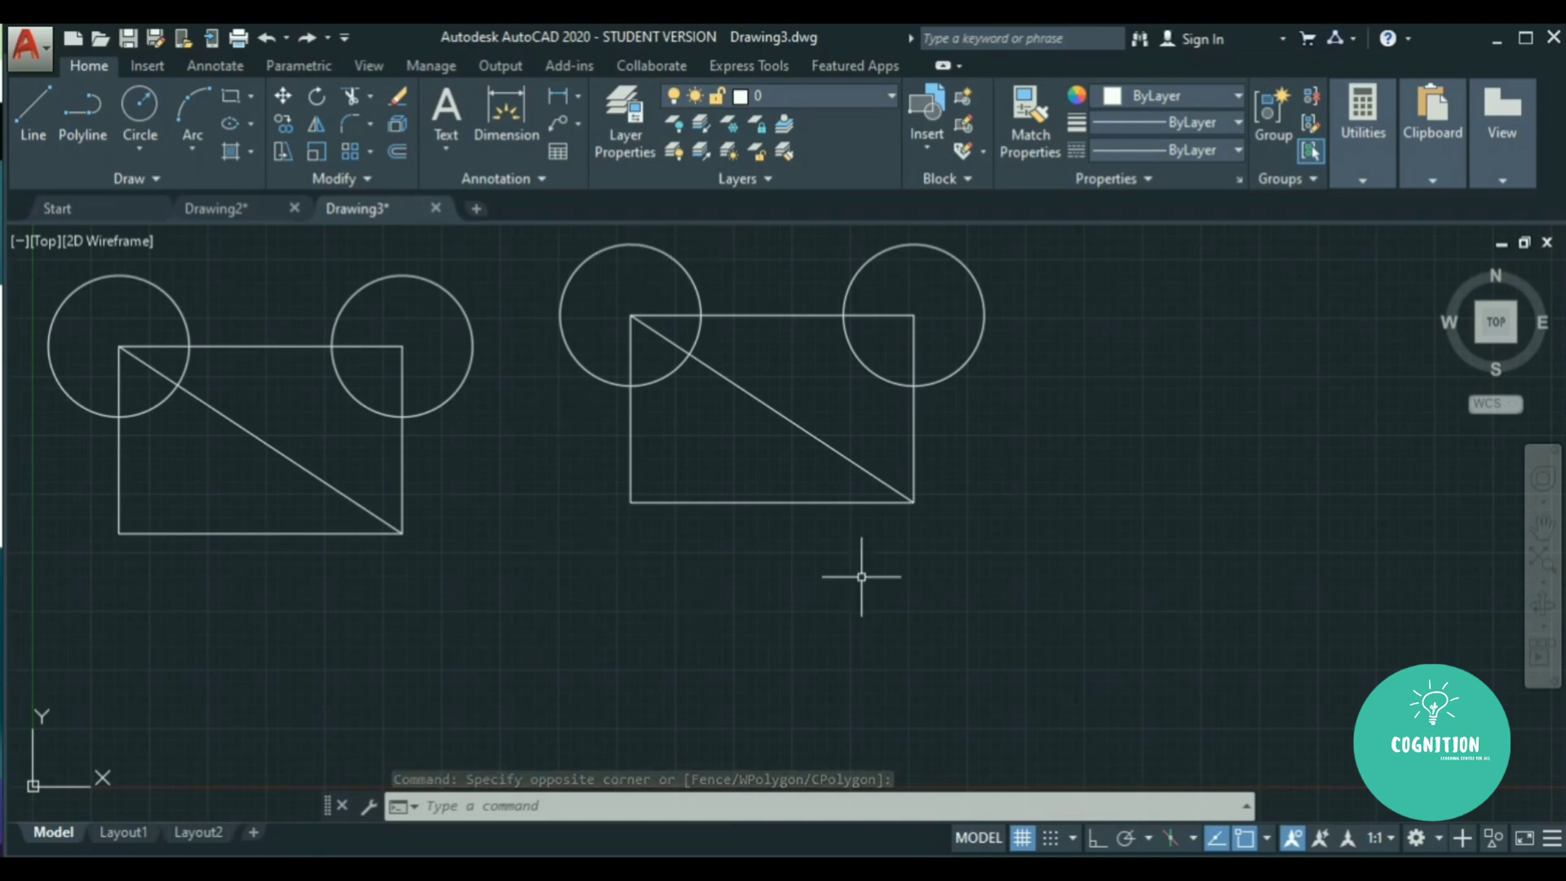
pyautogui.click(1081, 589)
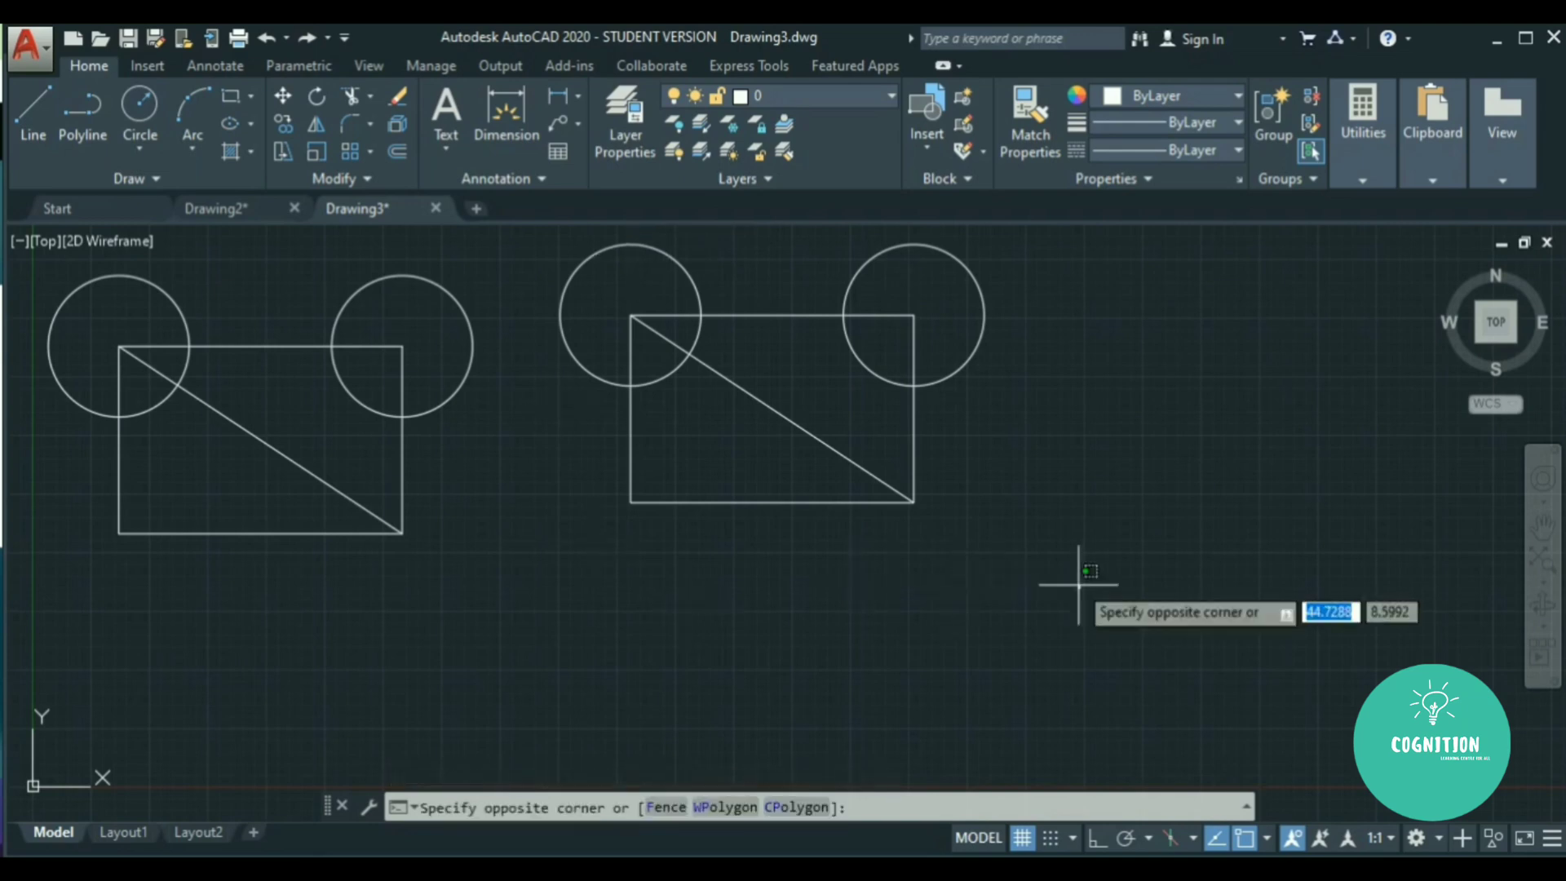
pyautogui.click(692, 276)
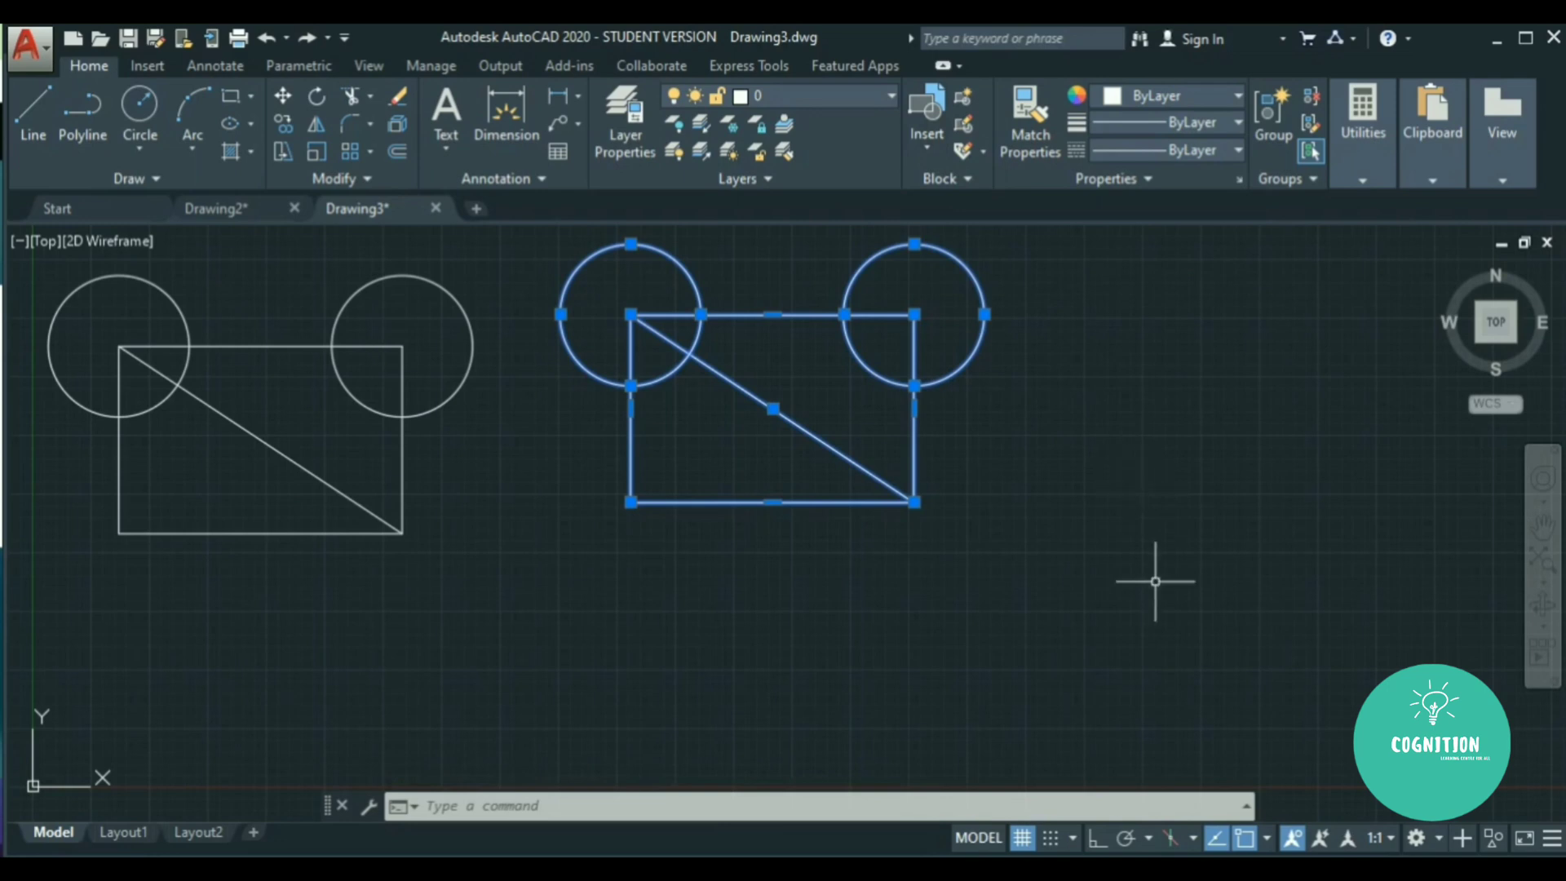
pyautogui.press('Delete')
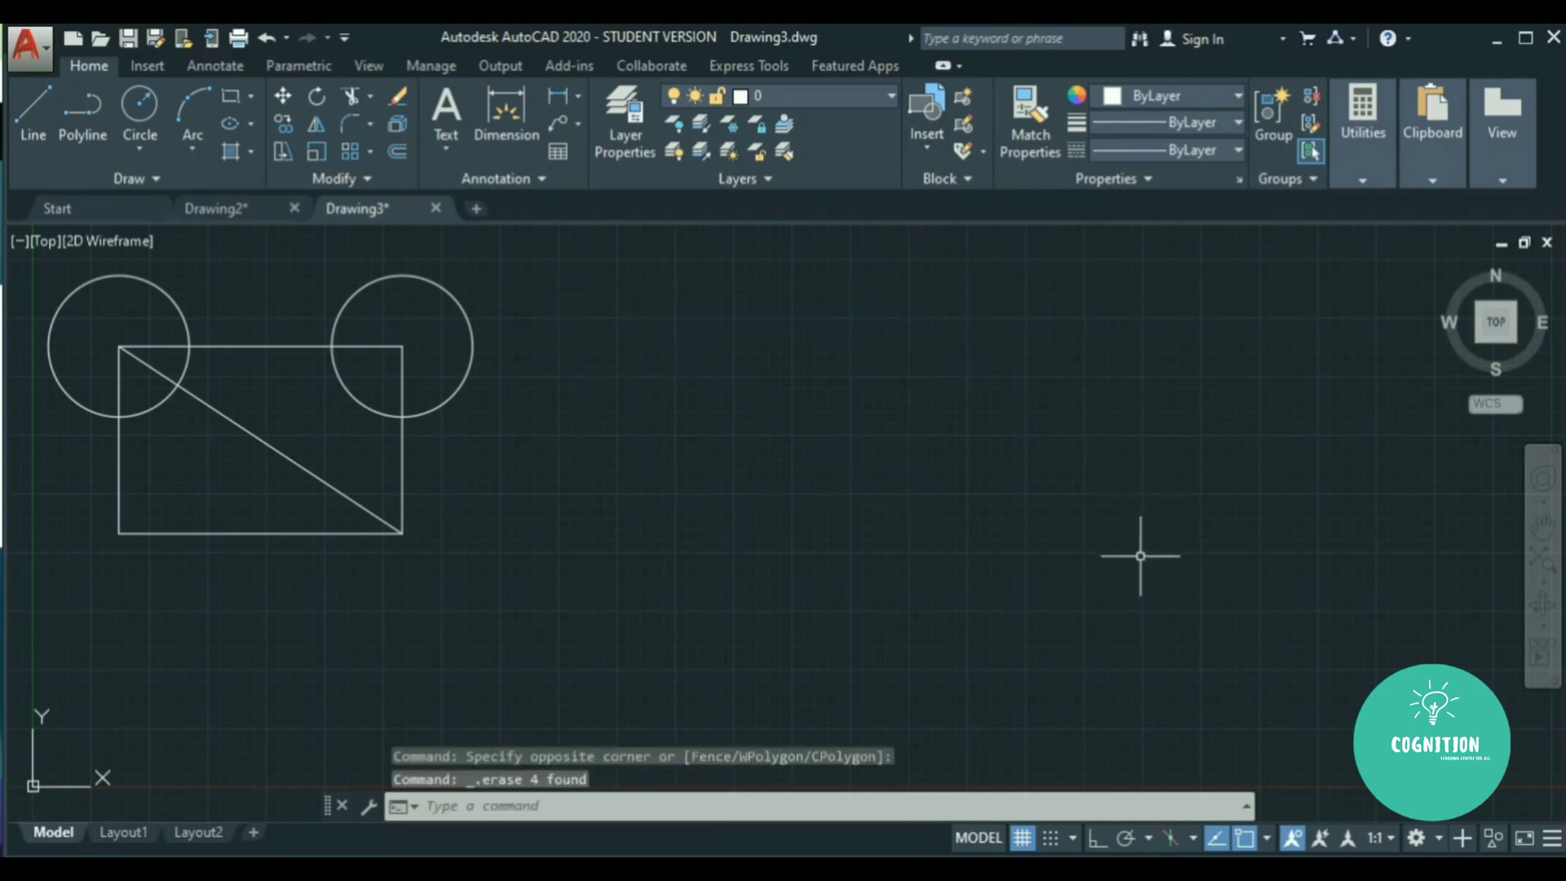
pyautogui.click(623, 614)
pyautogui.click(123, 300)
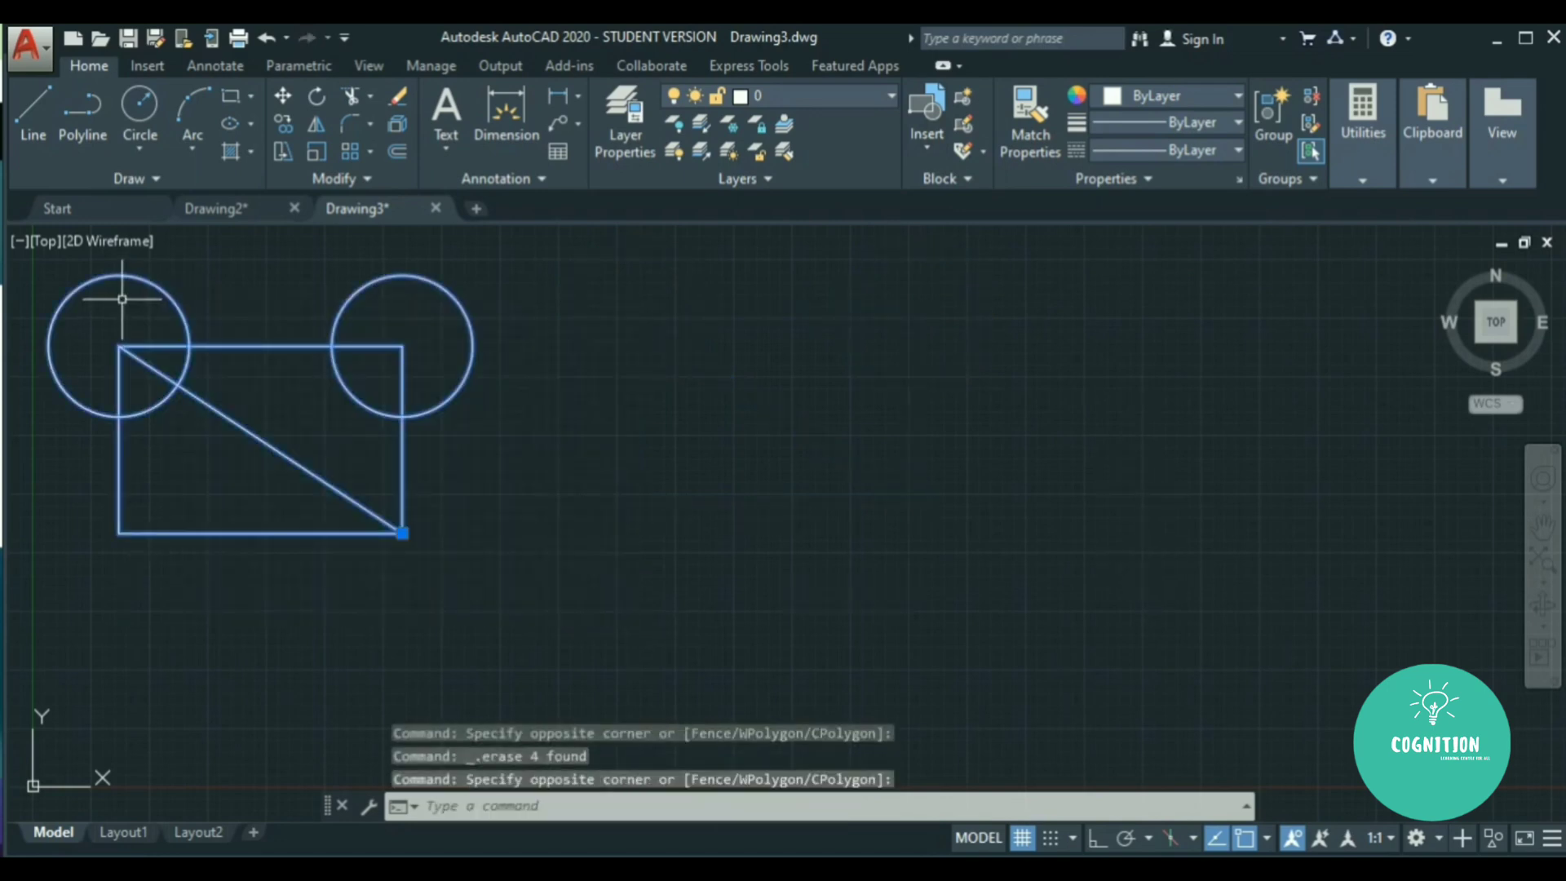
pyautogui.press('Delete')
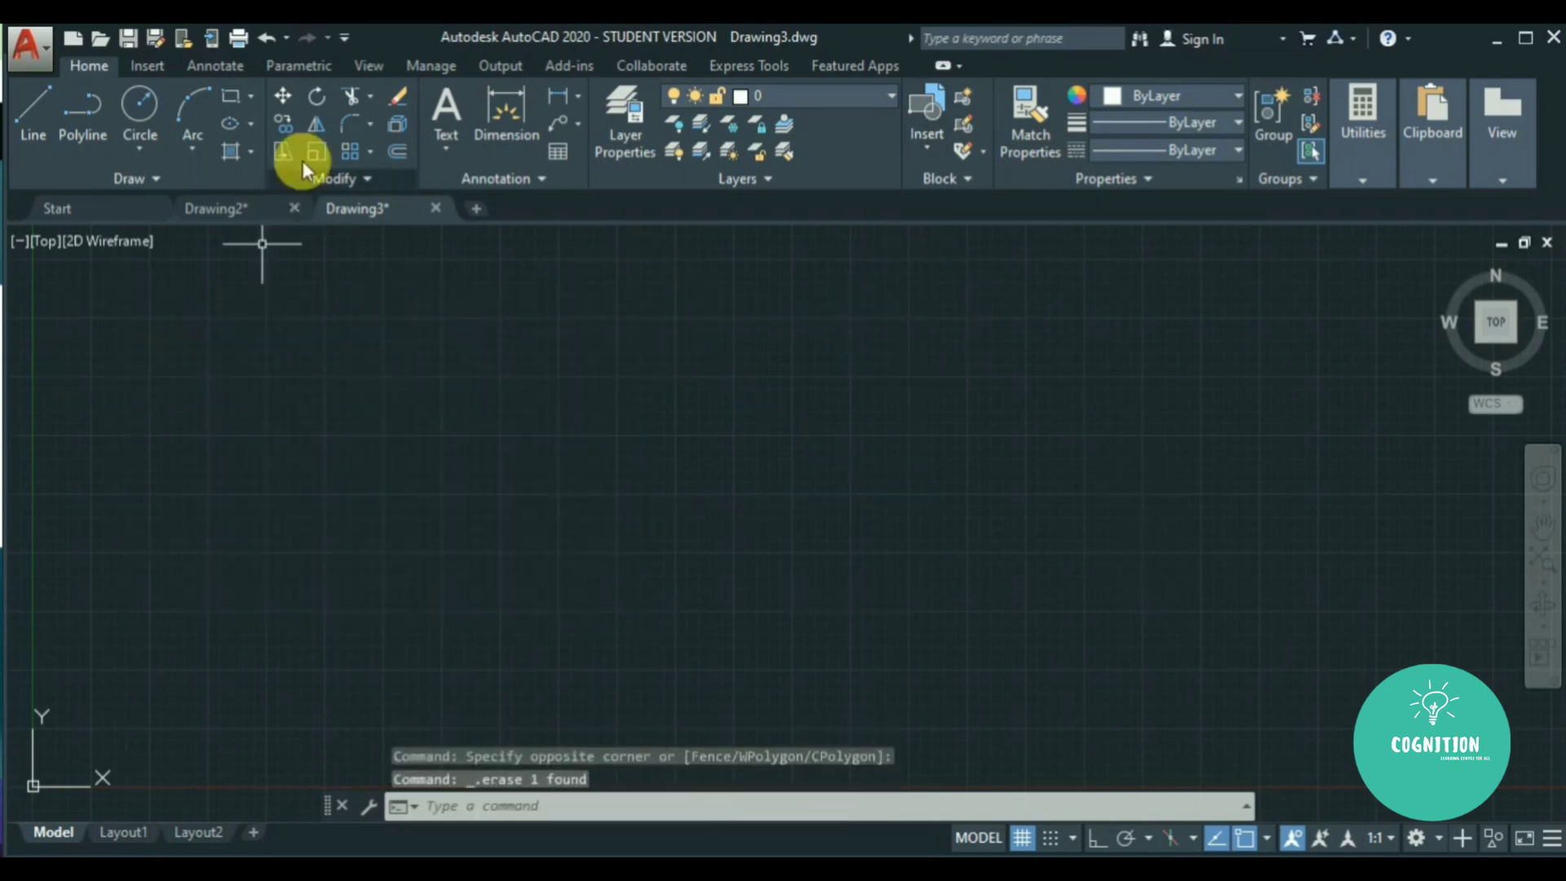
# Draw a wide, low rectangle near the middle of the empty drawing area.
pyautogui.click(229, 95)
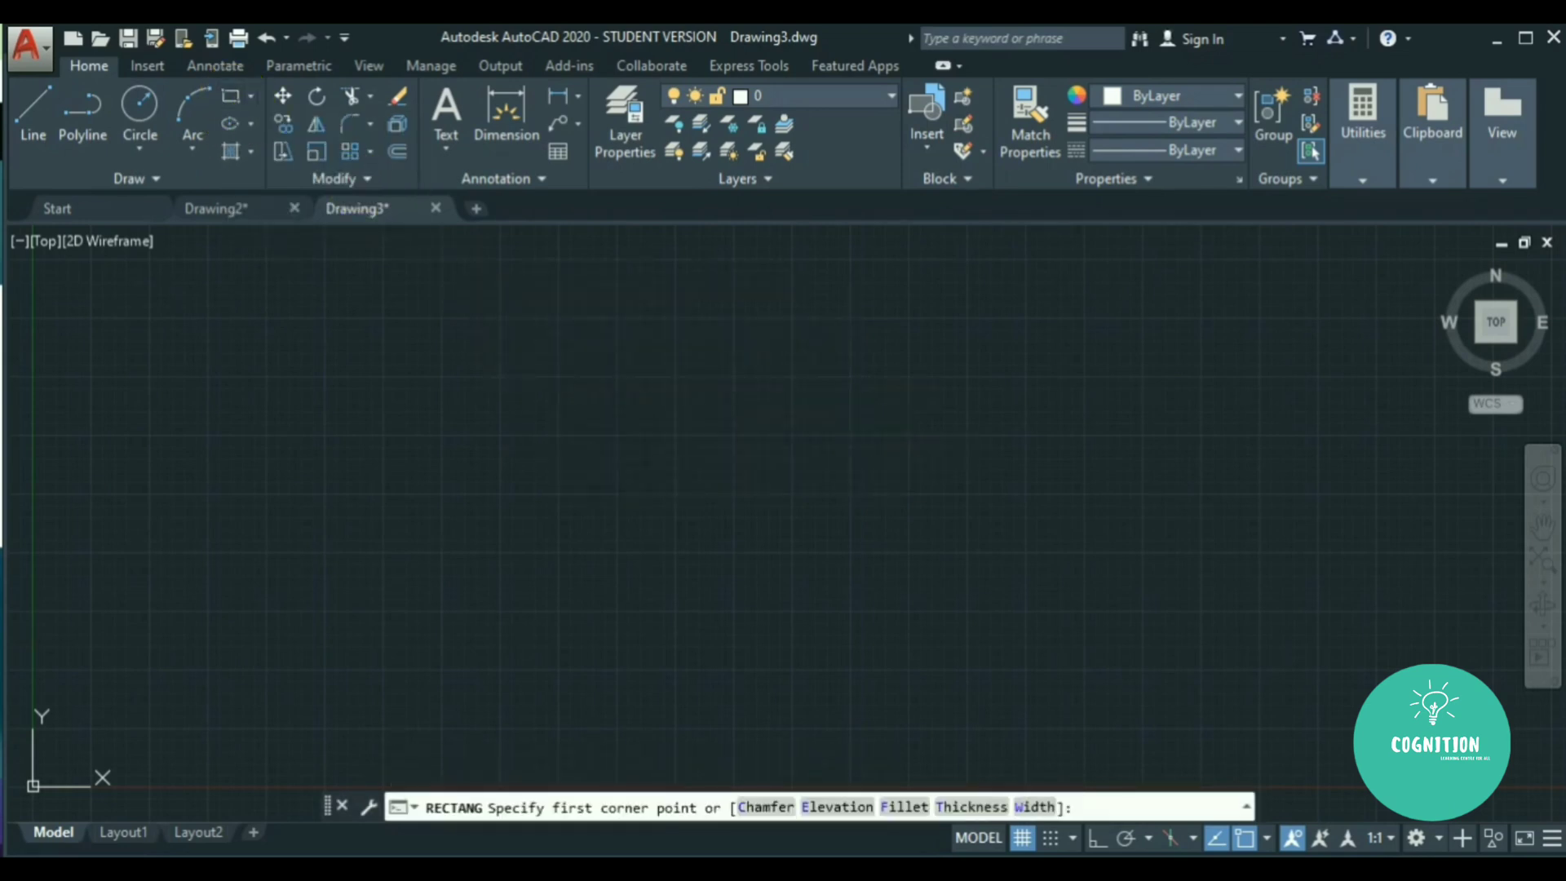
pyautogui.click(555, 447)
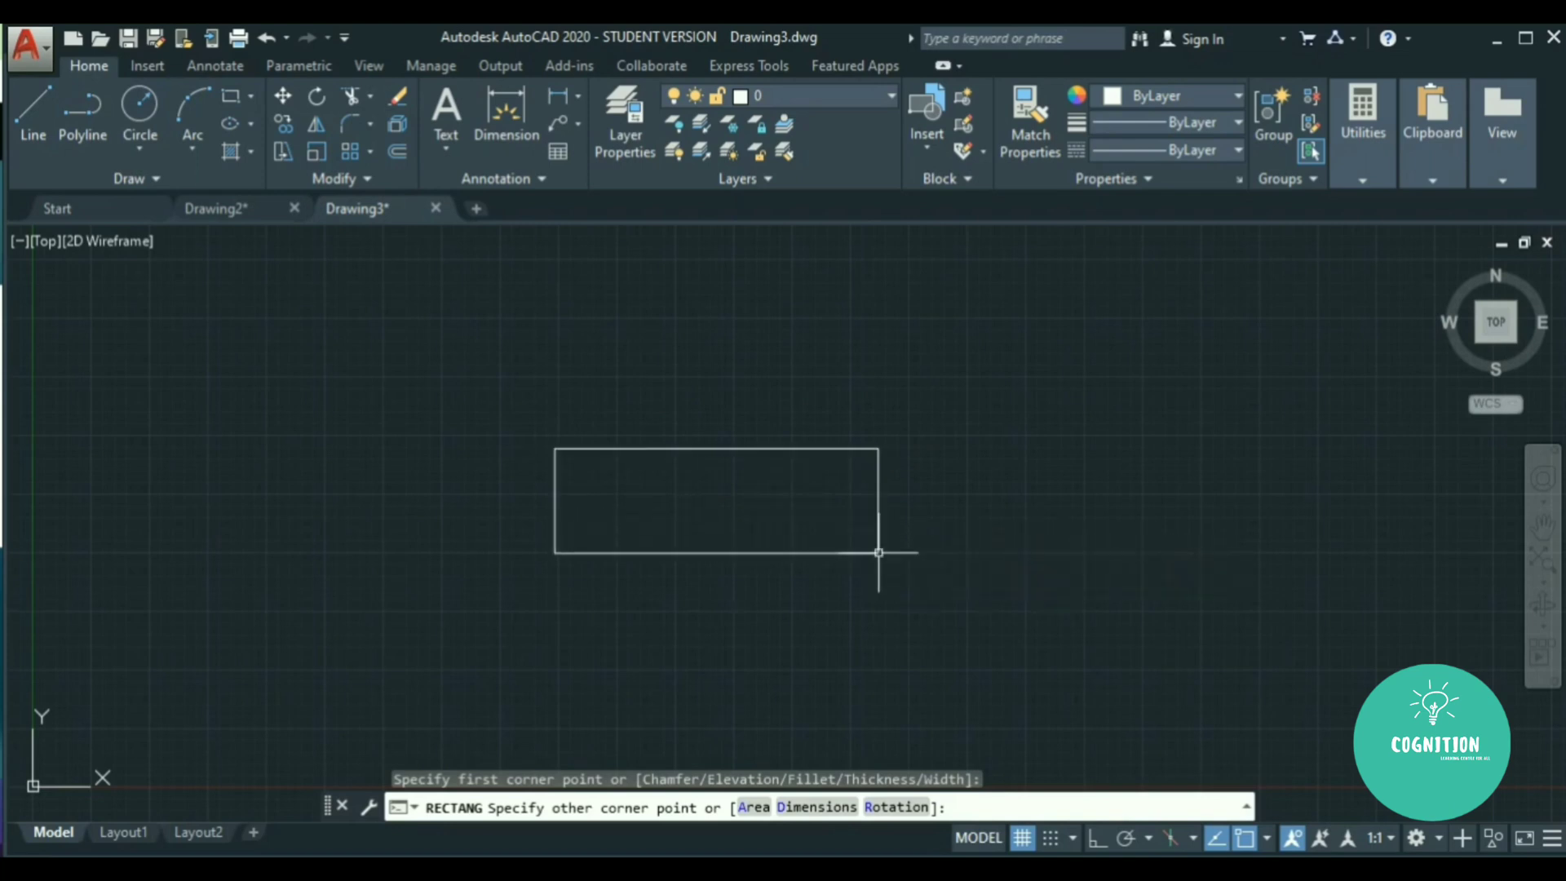
pyautogui.click(878, 552)
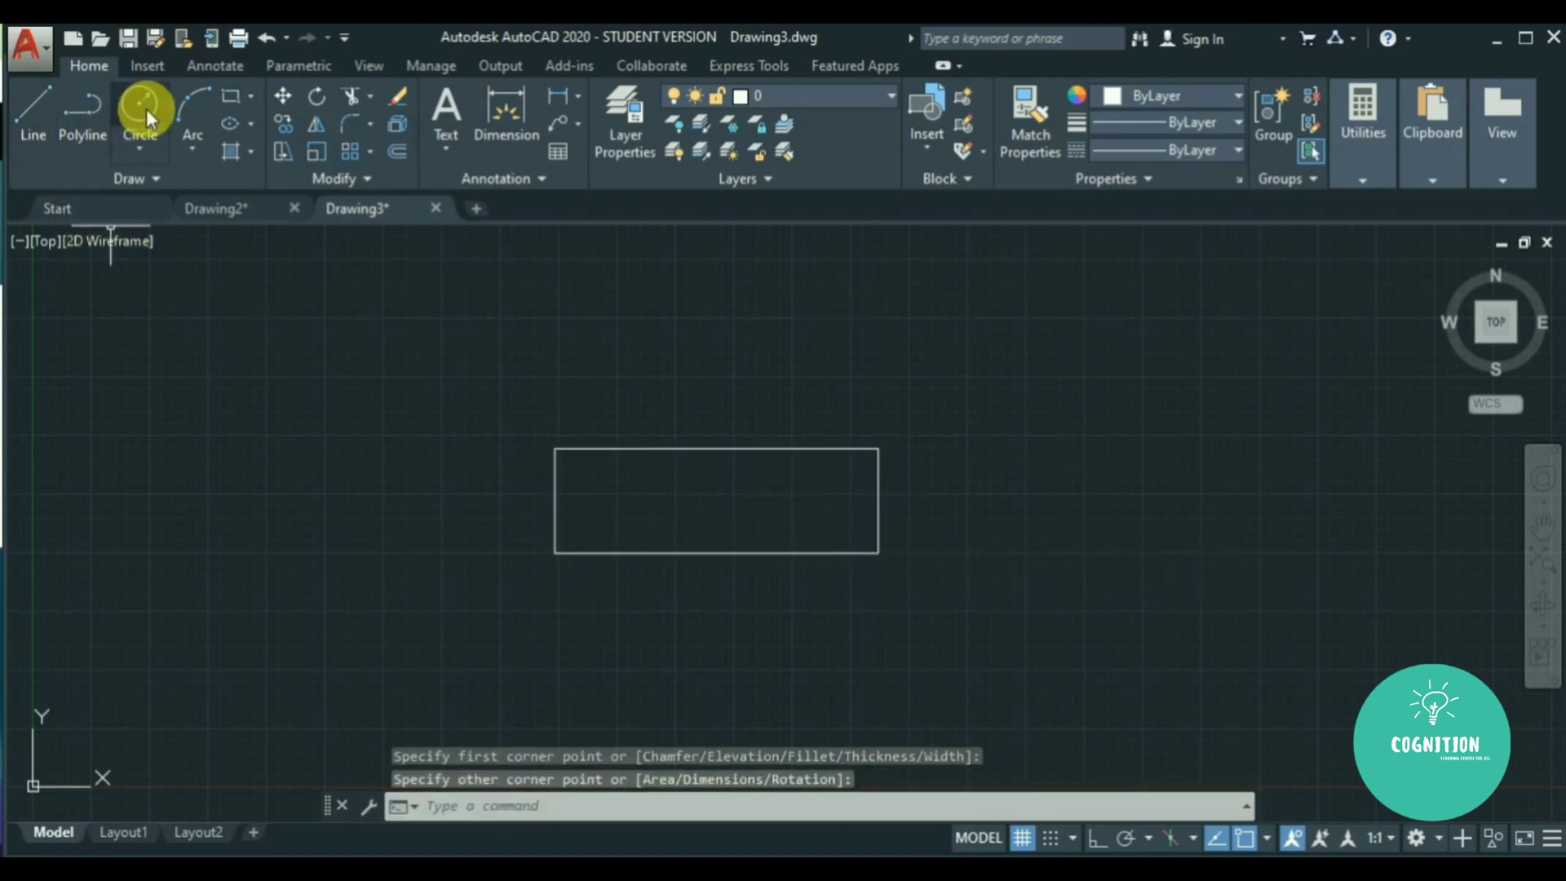
# Draw a two-point circle of about 2.23 units radius, using the rectangle's left edge as its diameter.
pyautogui.click(140, 139)
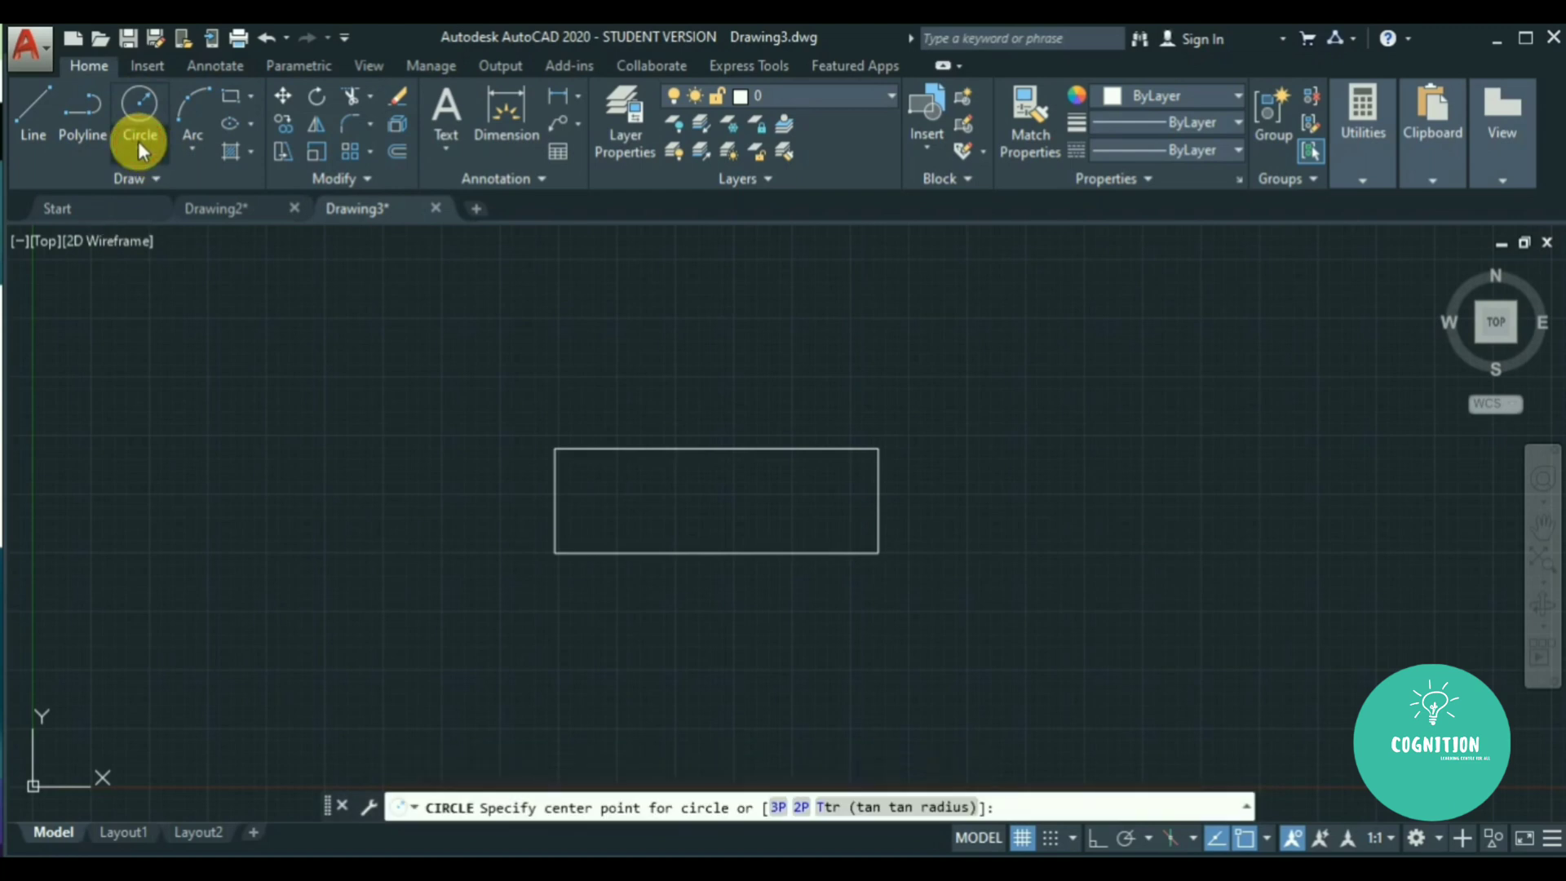
pyautogui.click(138, 140)
pyautogui.click(163, 282)
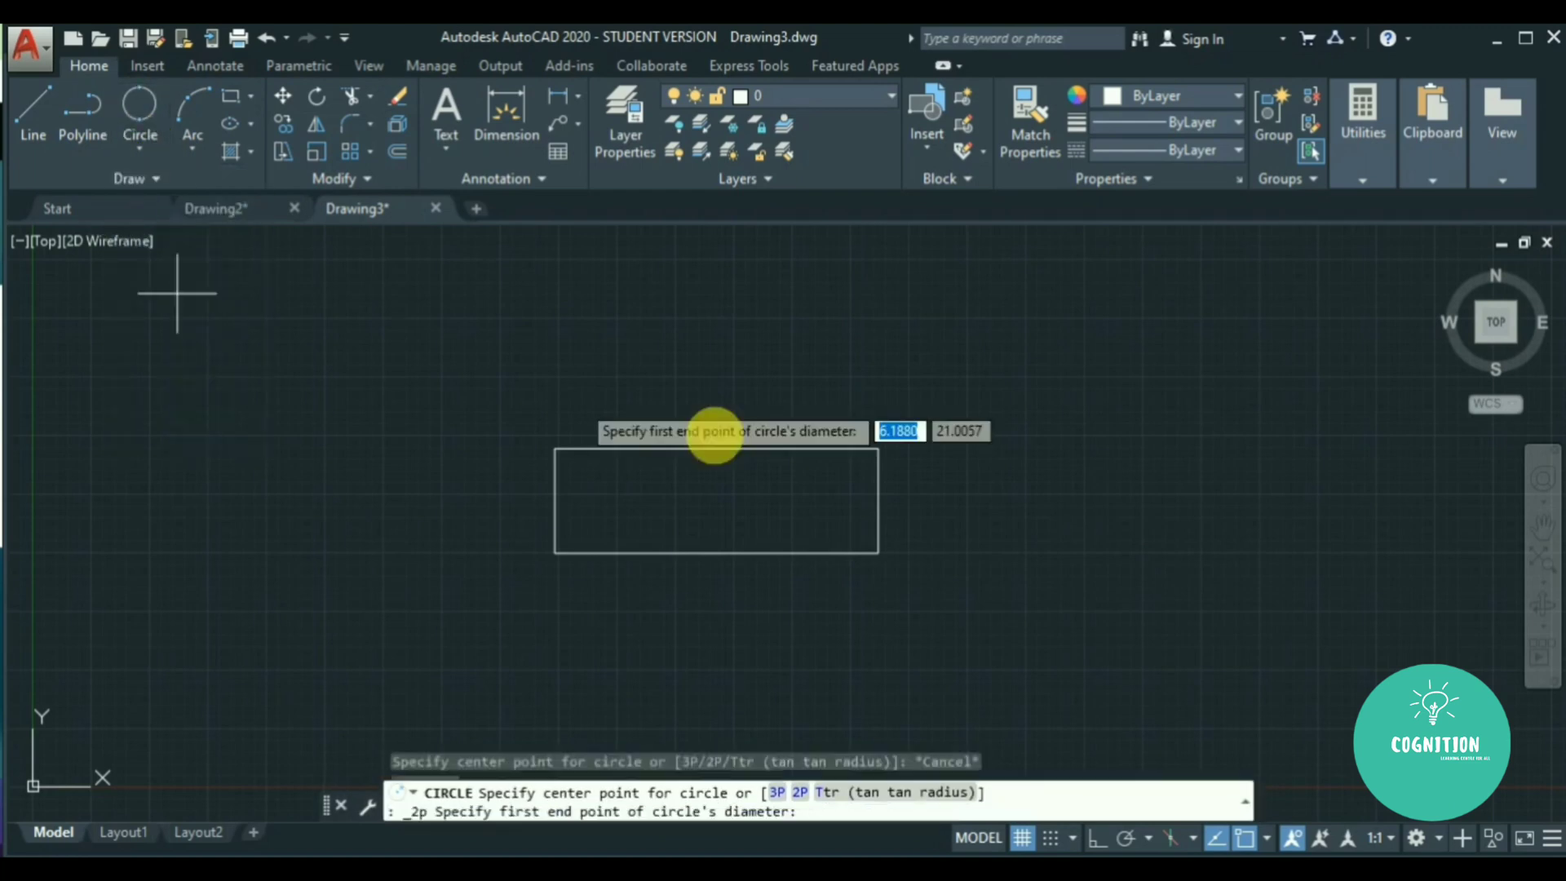
pyautogui.click(554, 448)
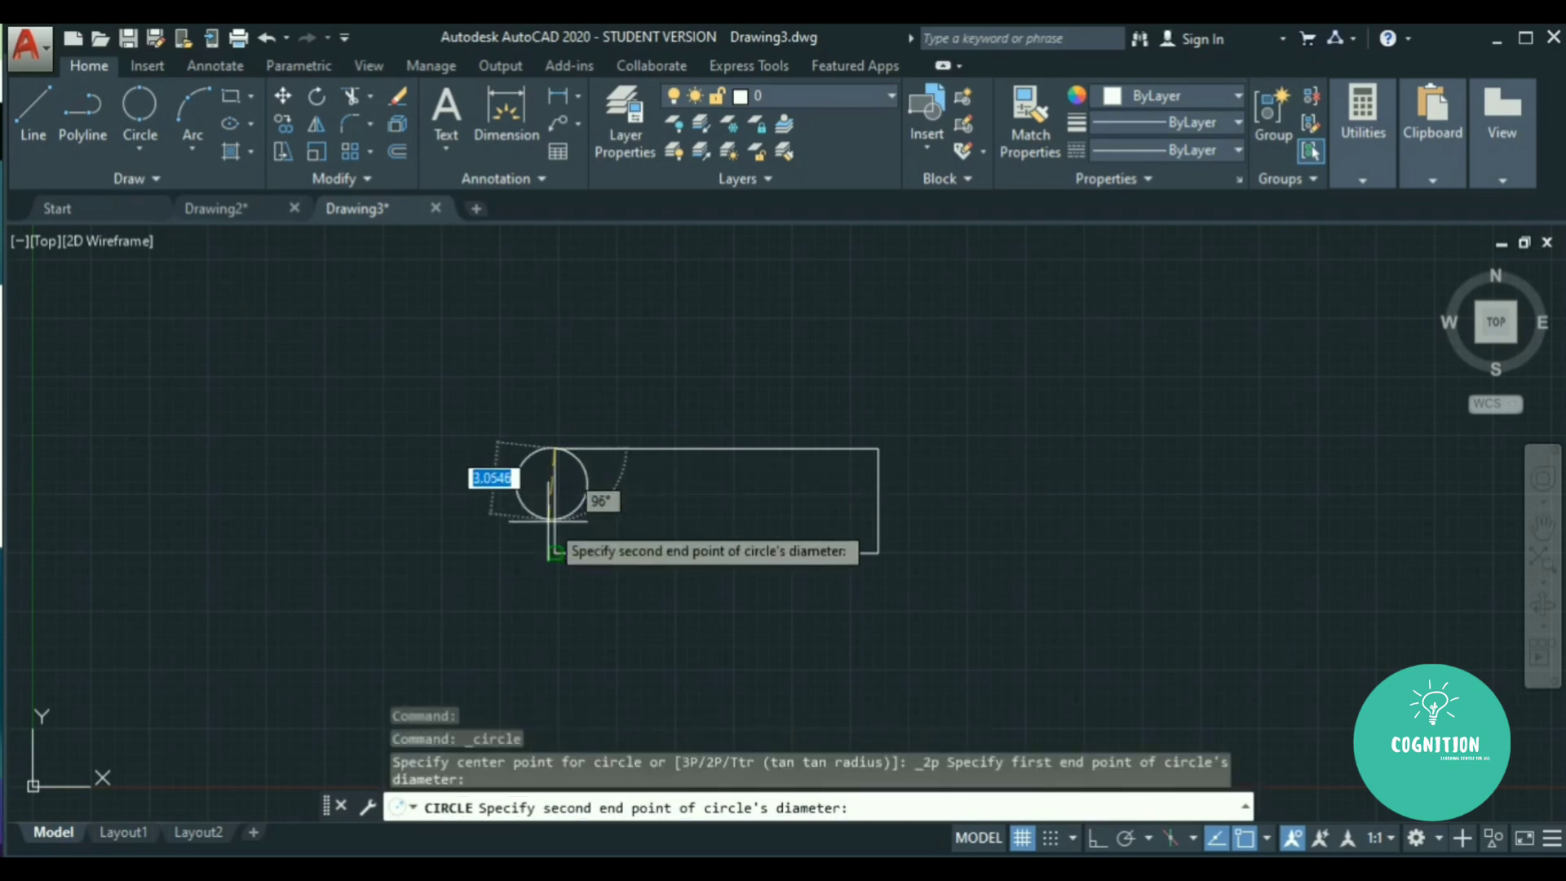
pyautogui.click(555, 552)
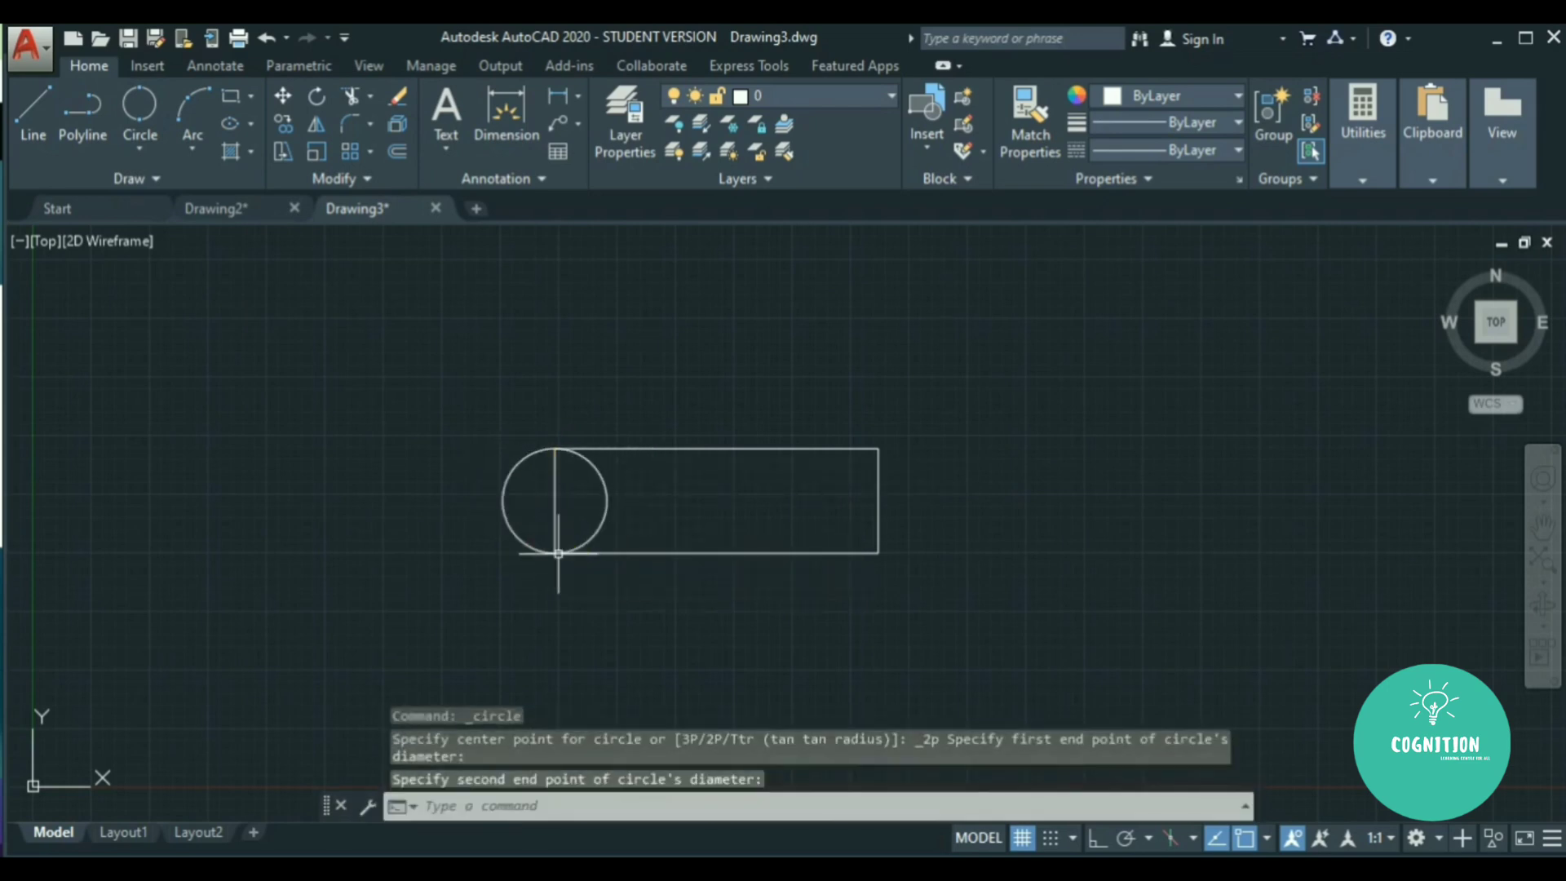
pyautogui.press('Return')
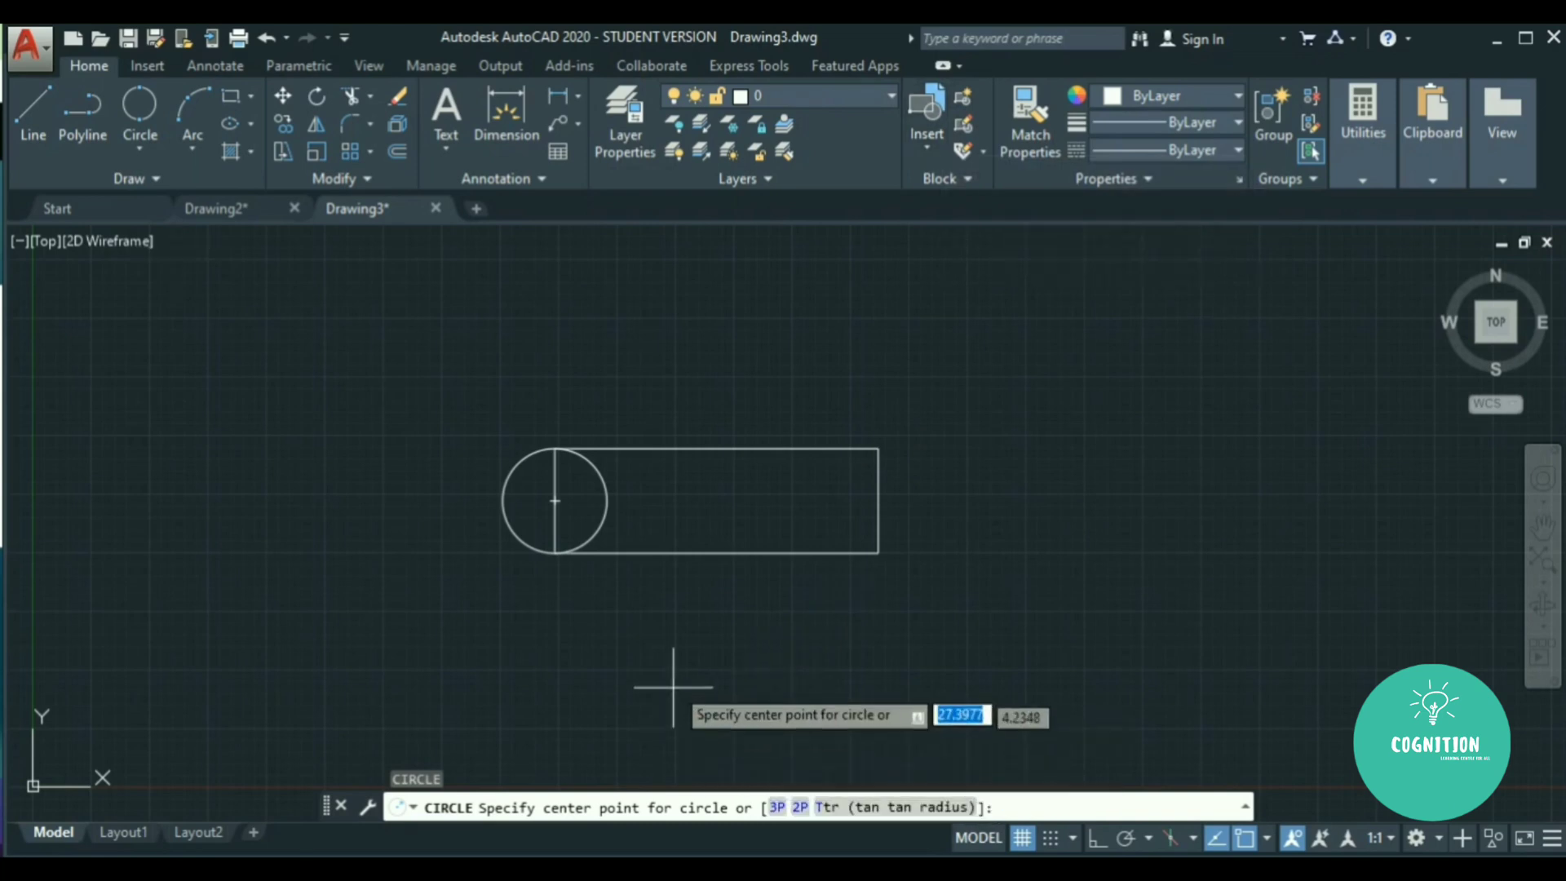
pyautogui.click(672, 677)
pyautogui.press('Escape')
pyautogui.click(747, 710)
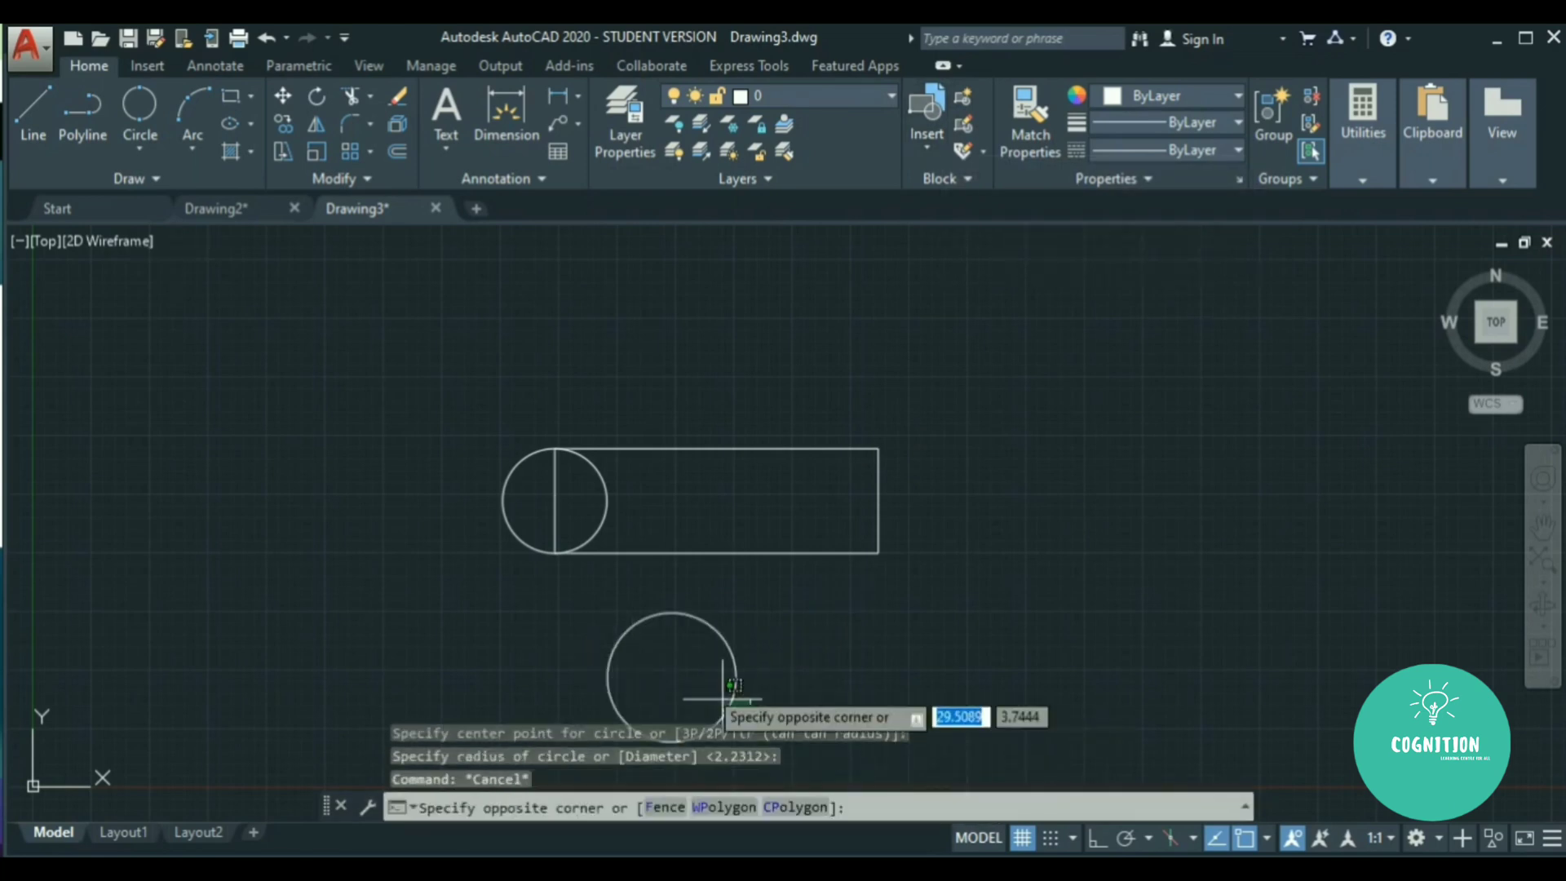
pyautogui.click(603, 612)
pyautogui.press('Delete')
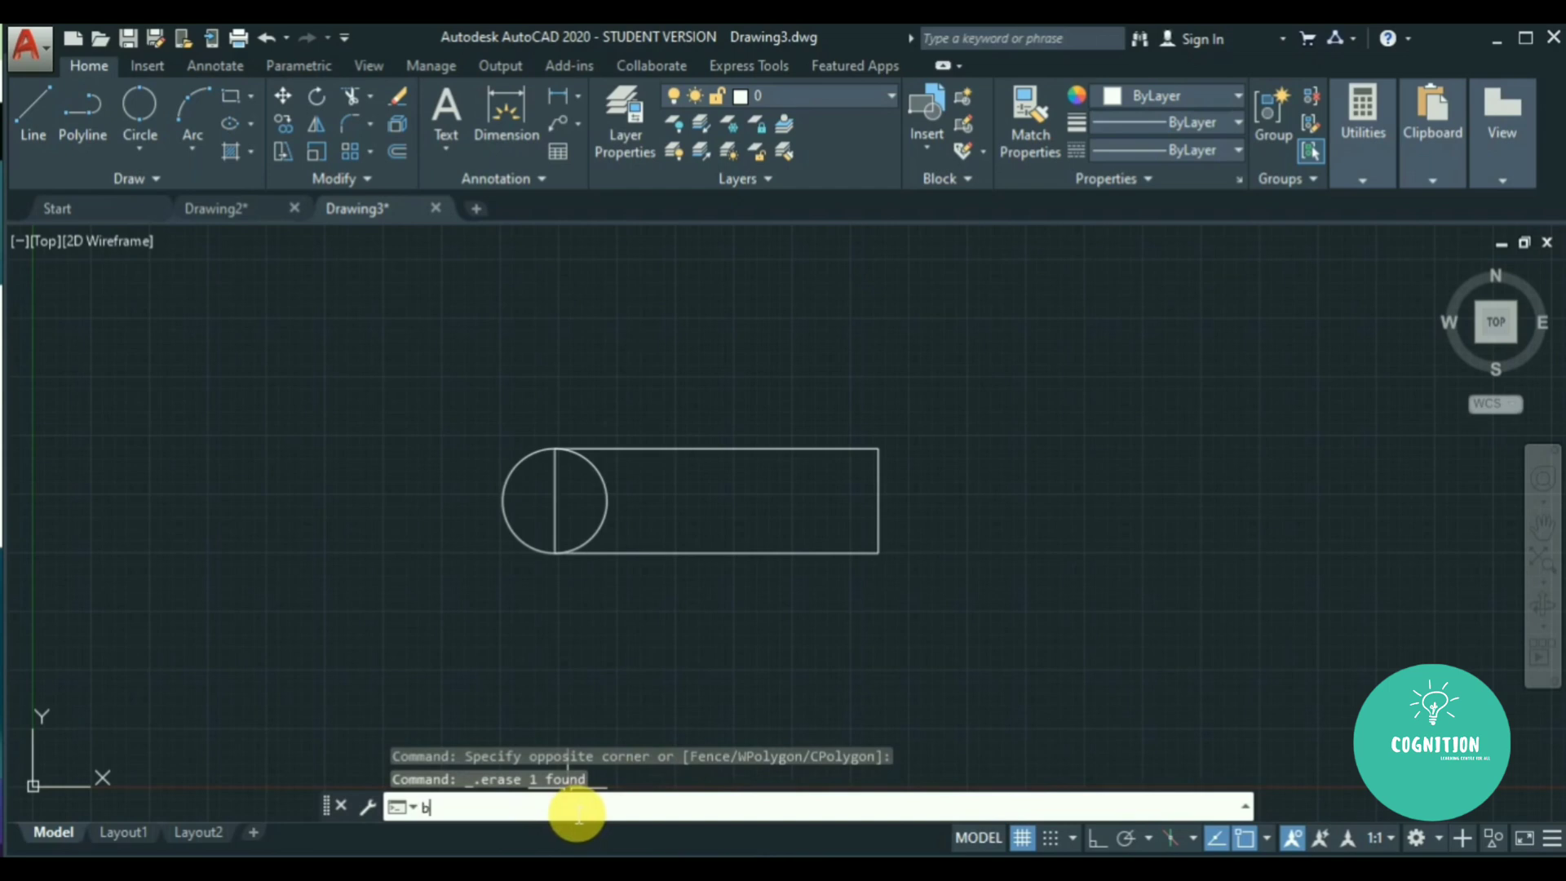
# Start a block definition named C with its base point at the rectangle's upper-left corner.
pyautogui.write('lock')
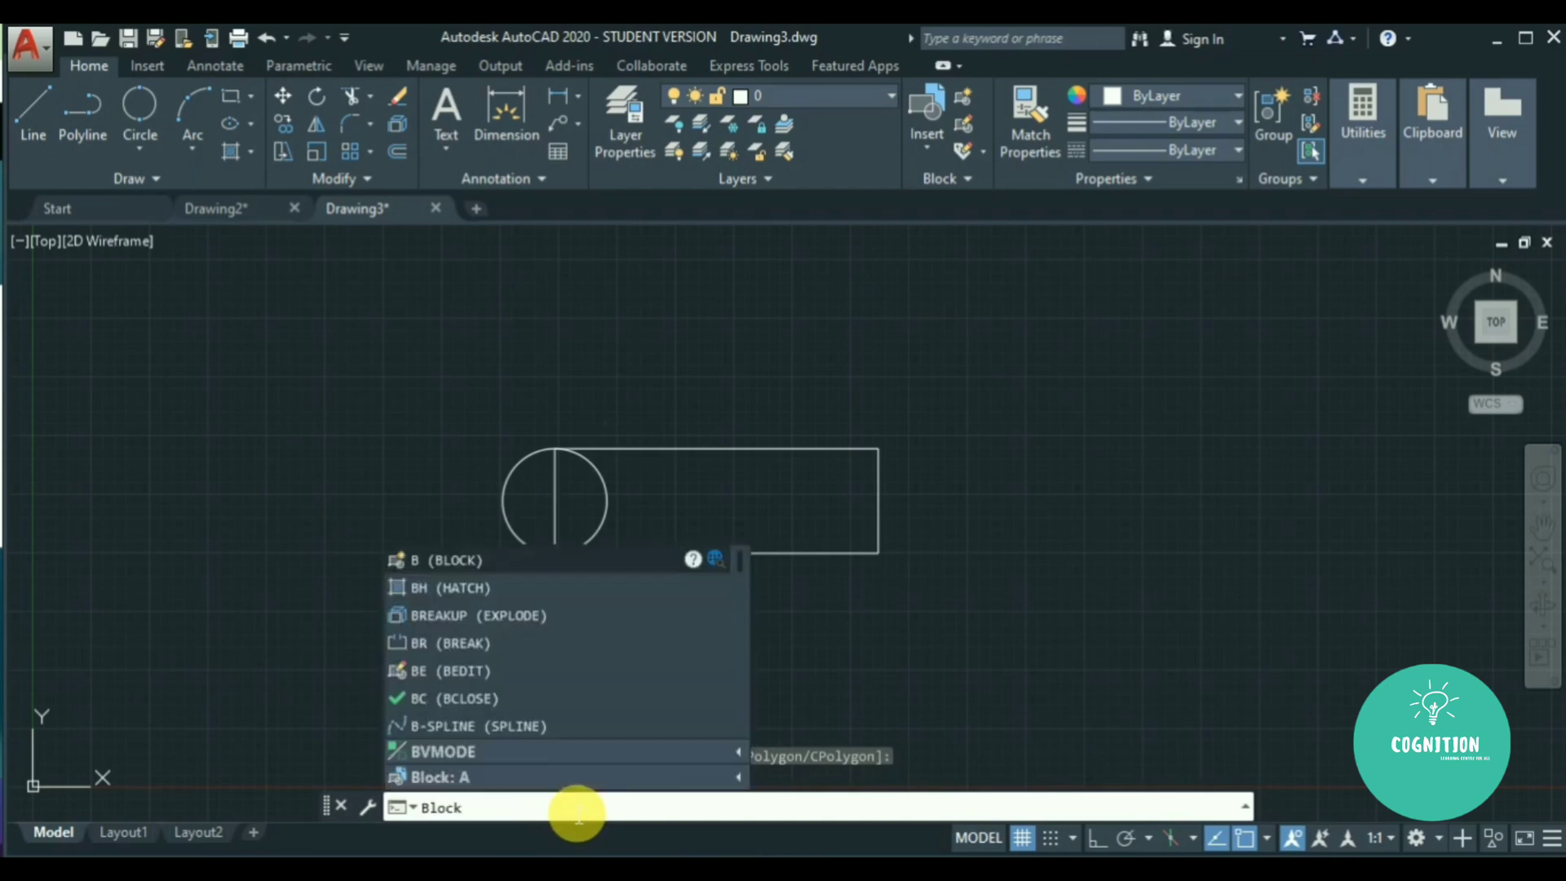
pyautogui.press('Return')
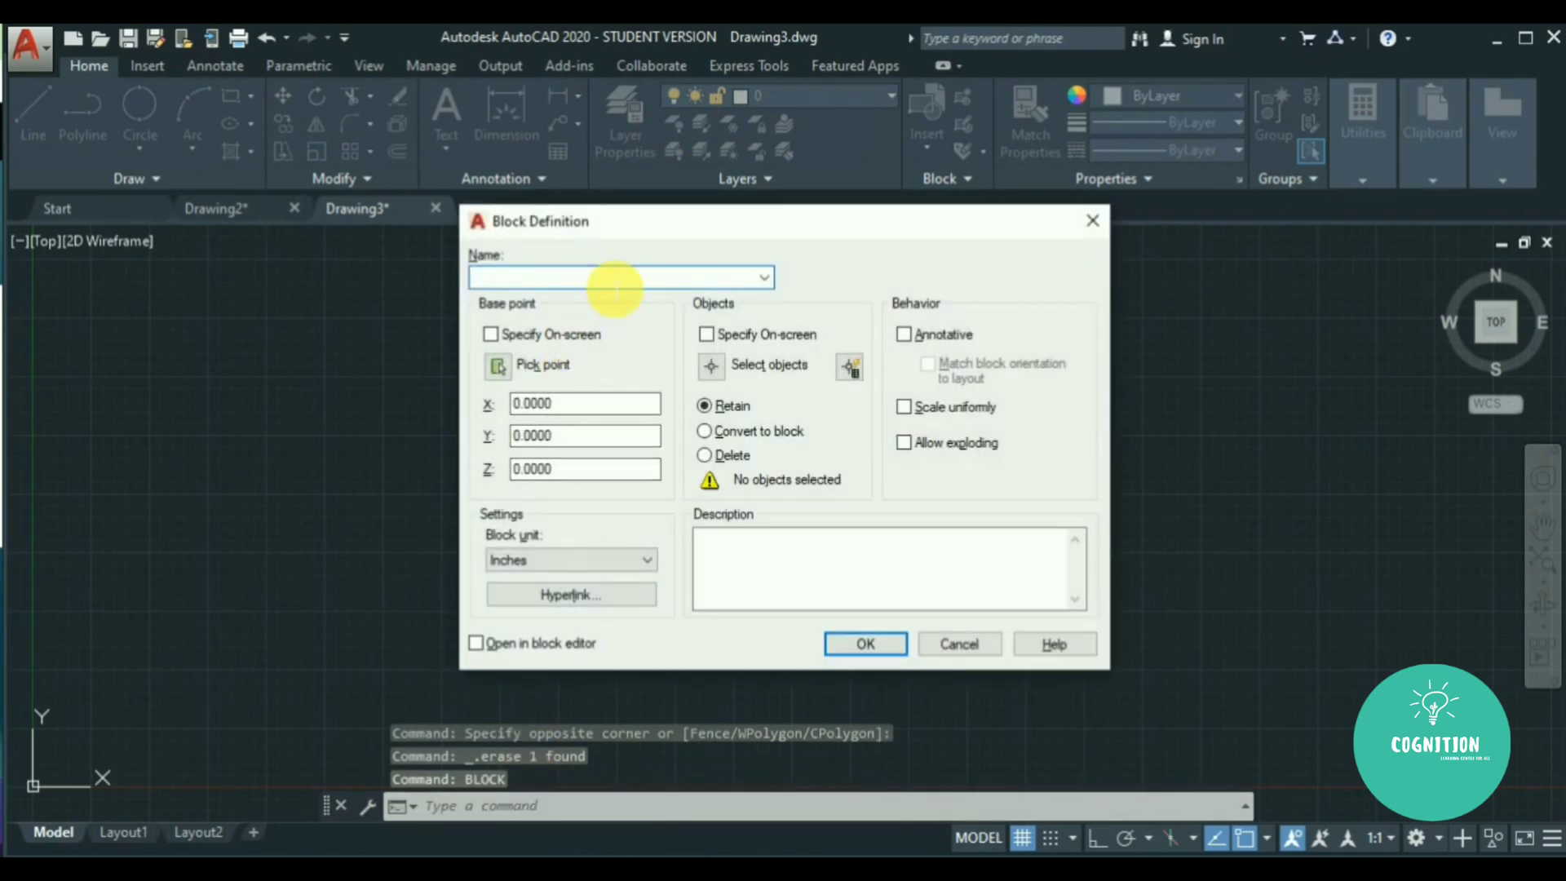
pyautogui.write('C')
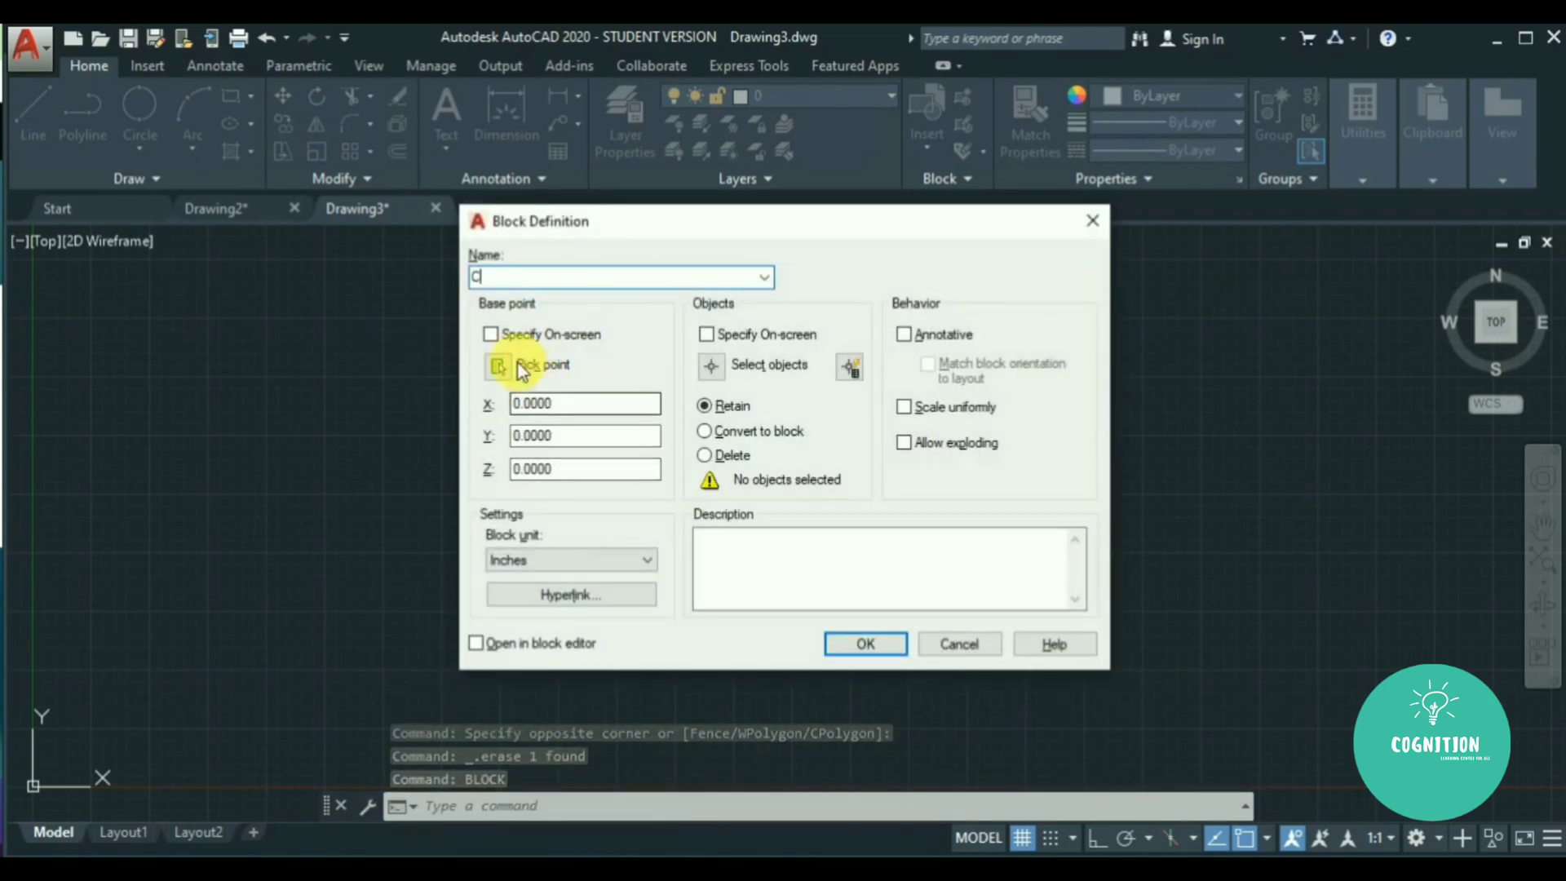
pyautogui.click(497, 366)
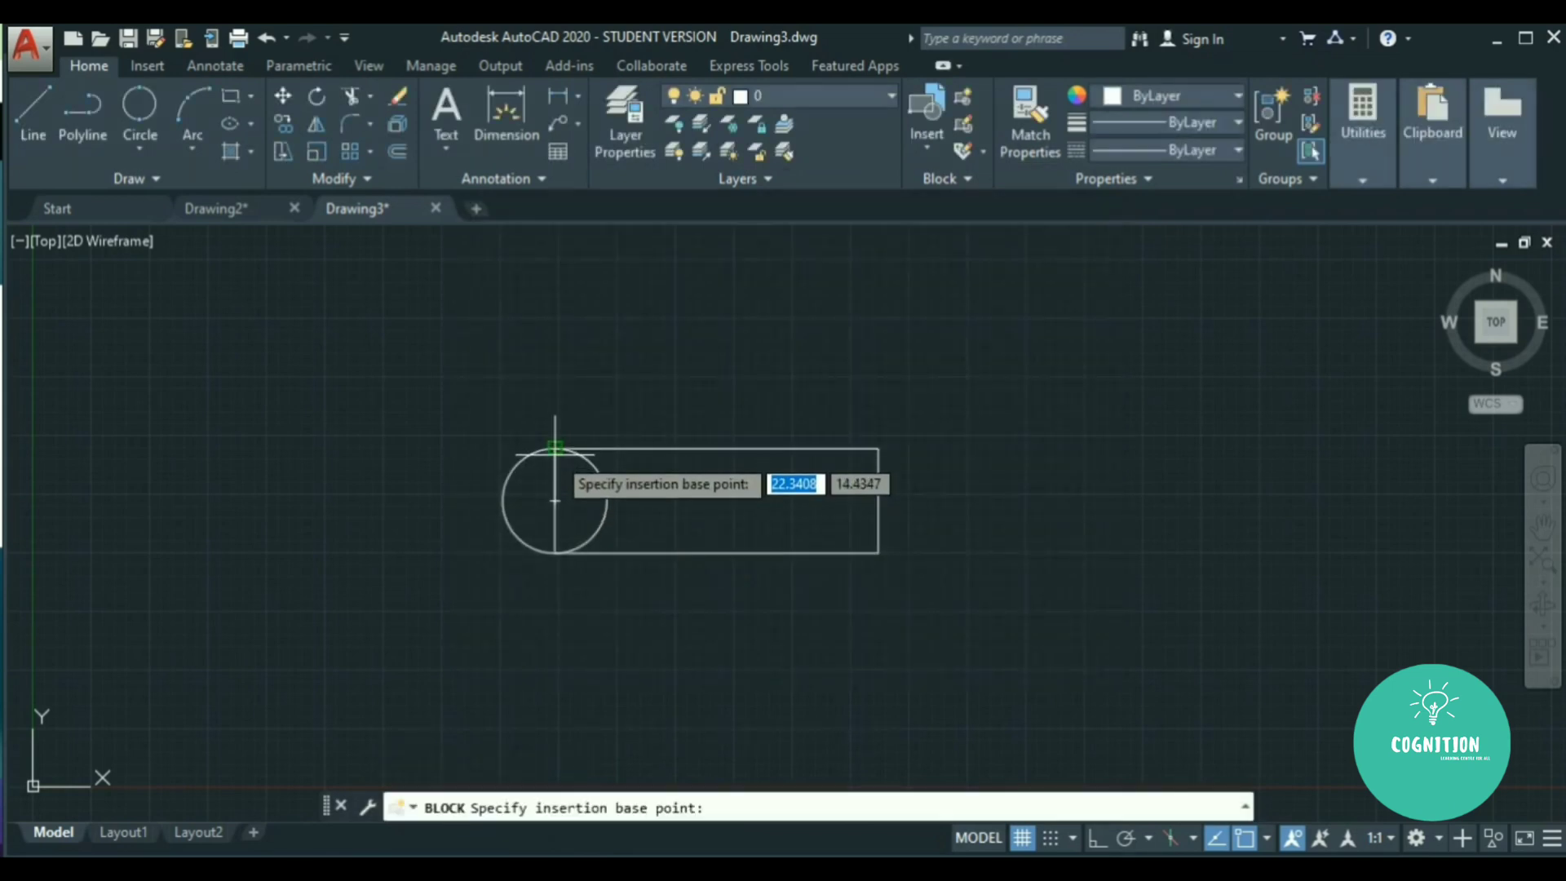
pyautogui.click(554, 447)
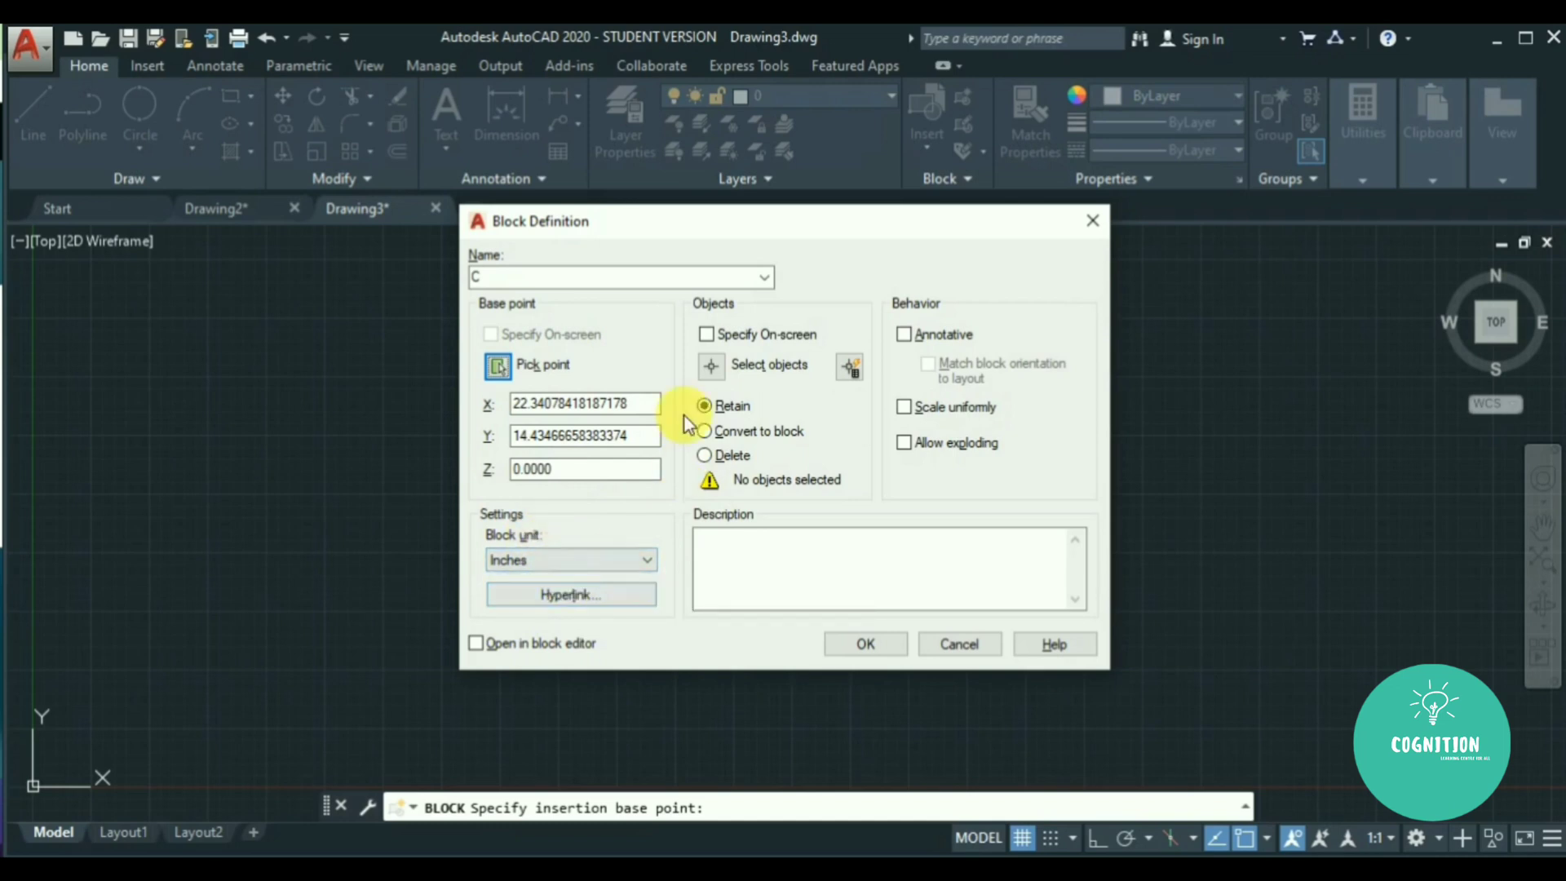
# Add the rectangle and circle to block C, set the source objects to Delete, and create the block.
pyautogui.click(716, 369)
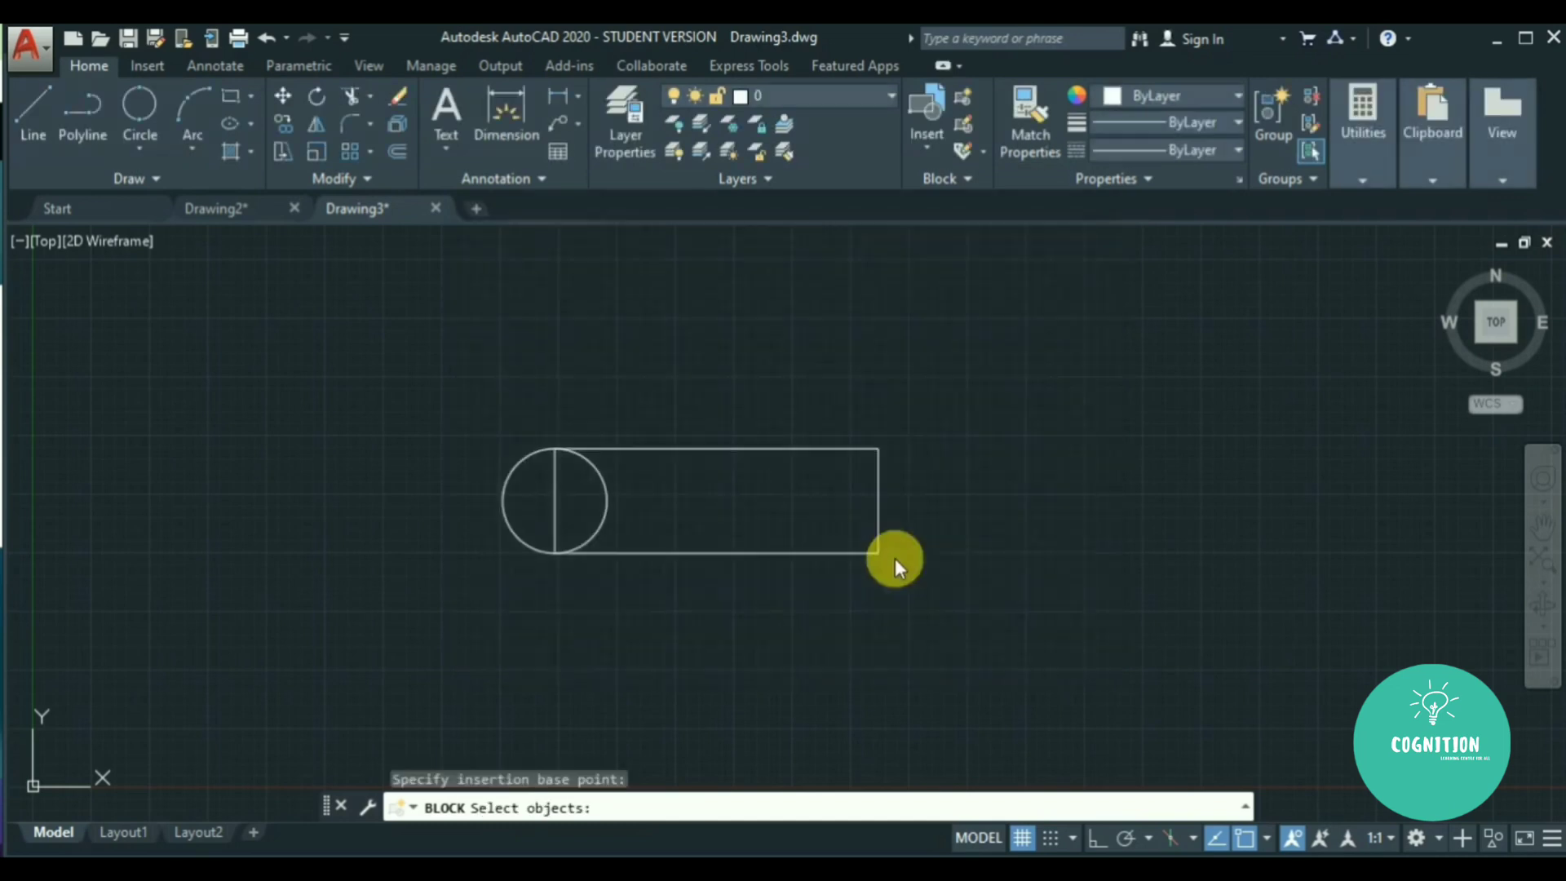
pyautogui.click(940, 608)
pyautogui.click(440, 424)
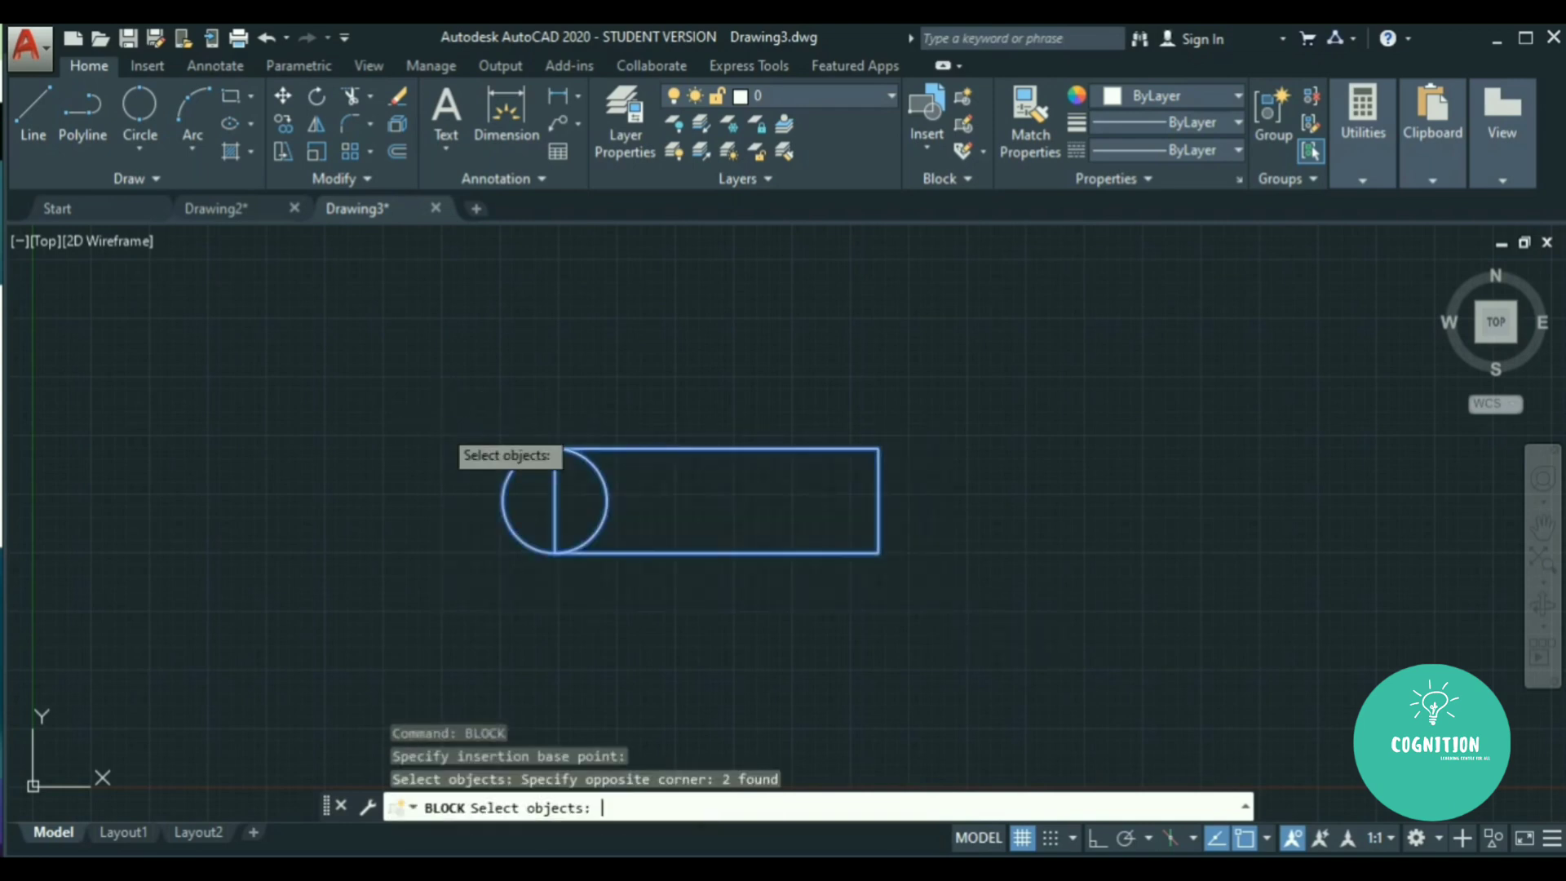
pyautogui.press('Return')
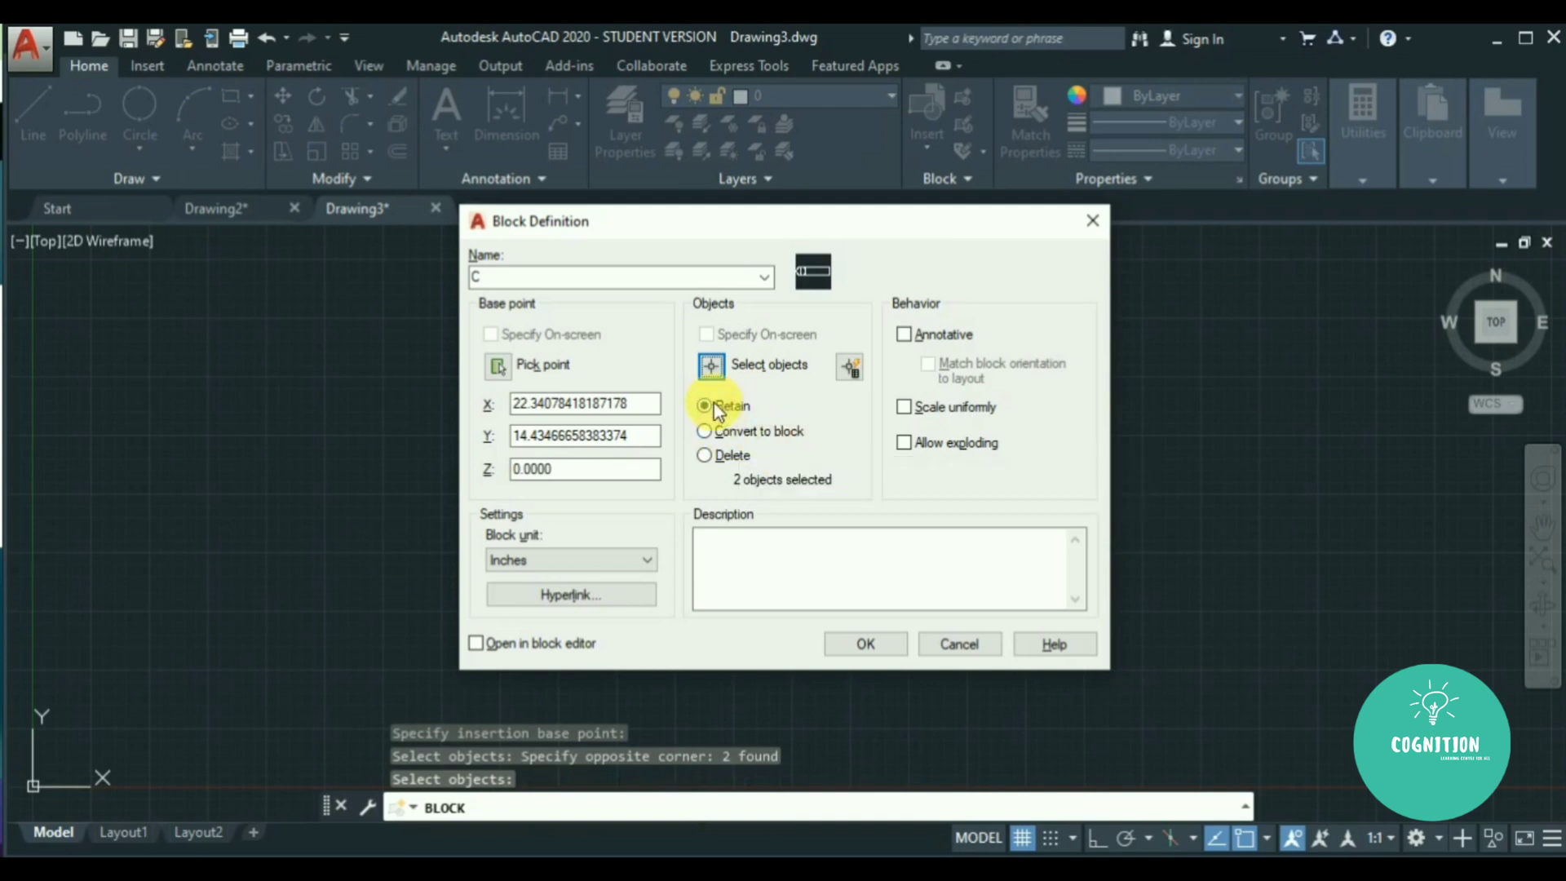
pyautogui.click(704, 456)
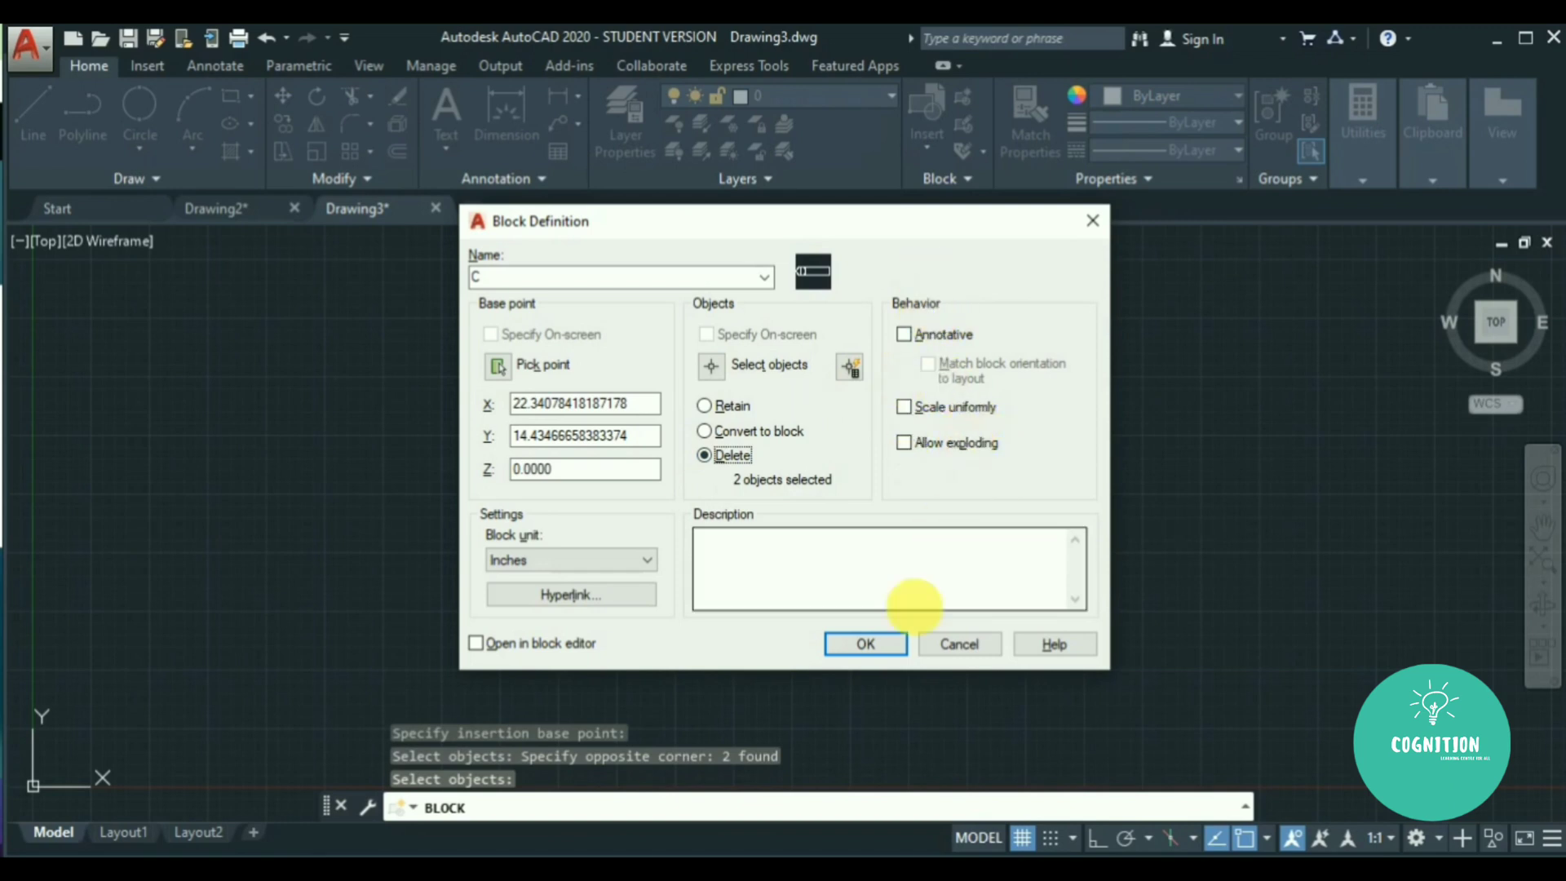
pyautogui.click(867, 644)
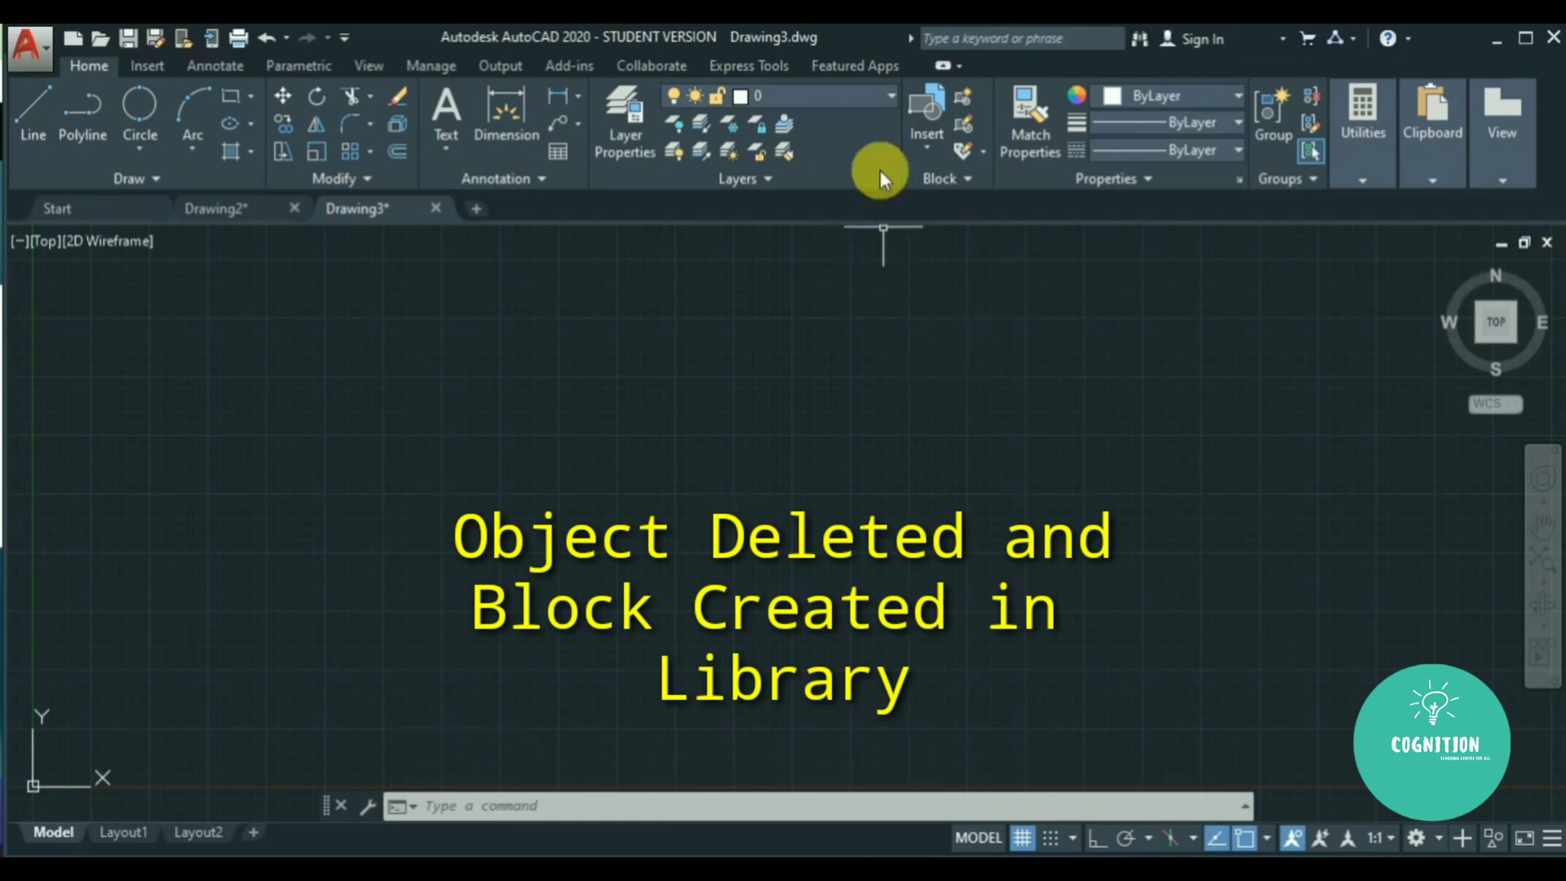
# Insert block C from the drawing's saved blocks near the middle of the drawing area.
pyautogui.click(922, 147)
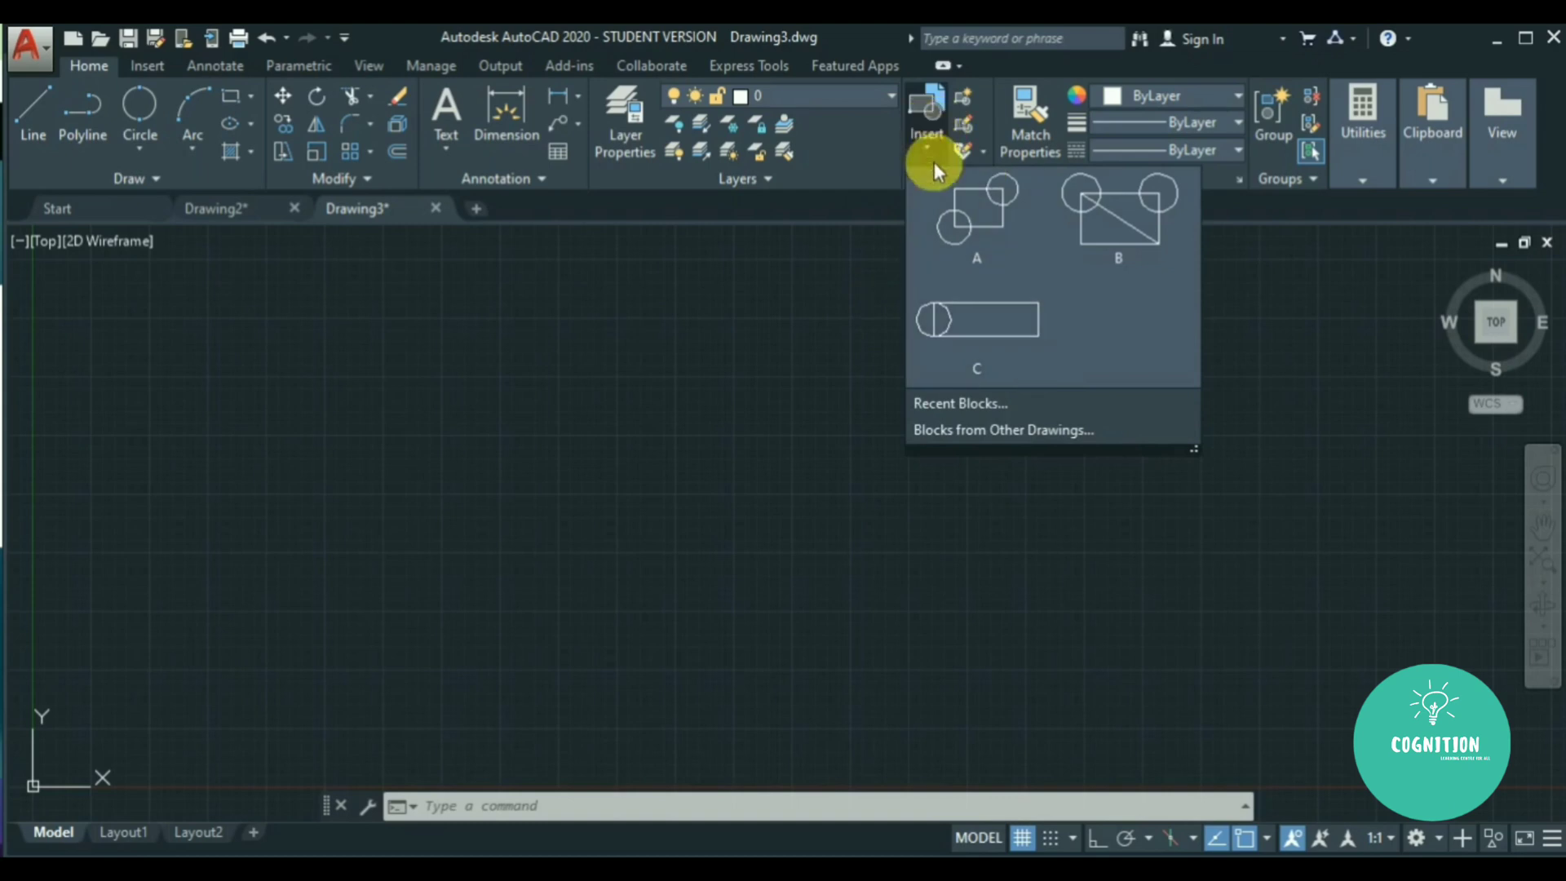
pyautogui.click(1019, 331)
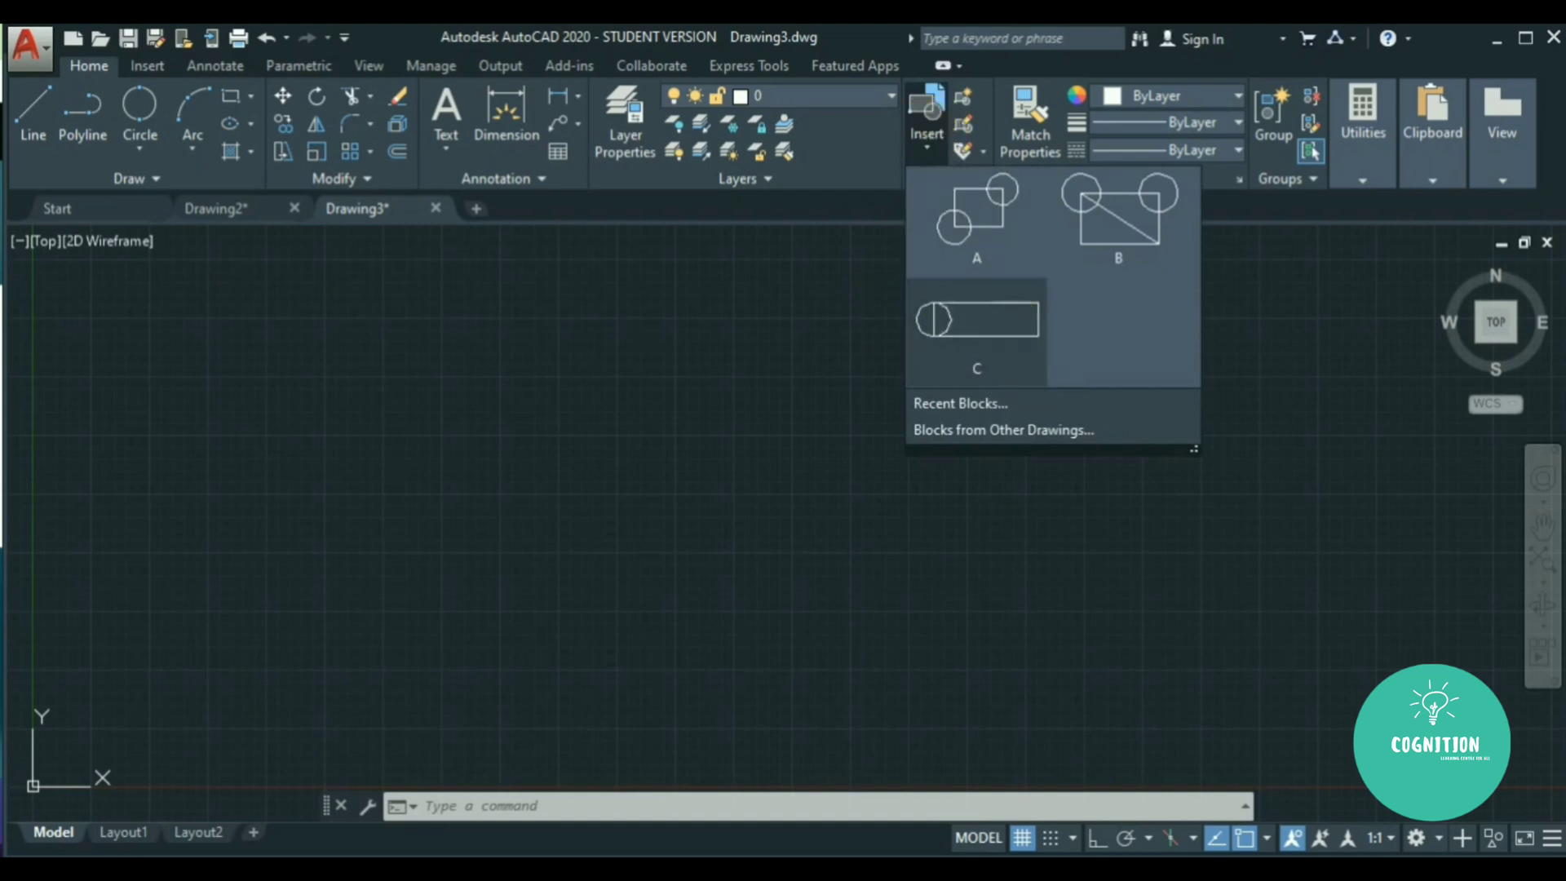
pyautogui.click(613, 433)
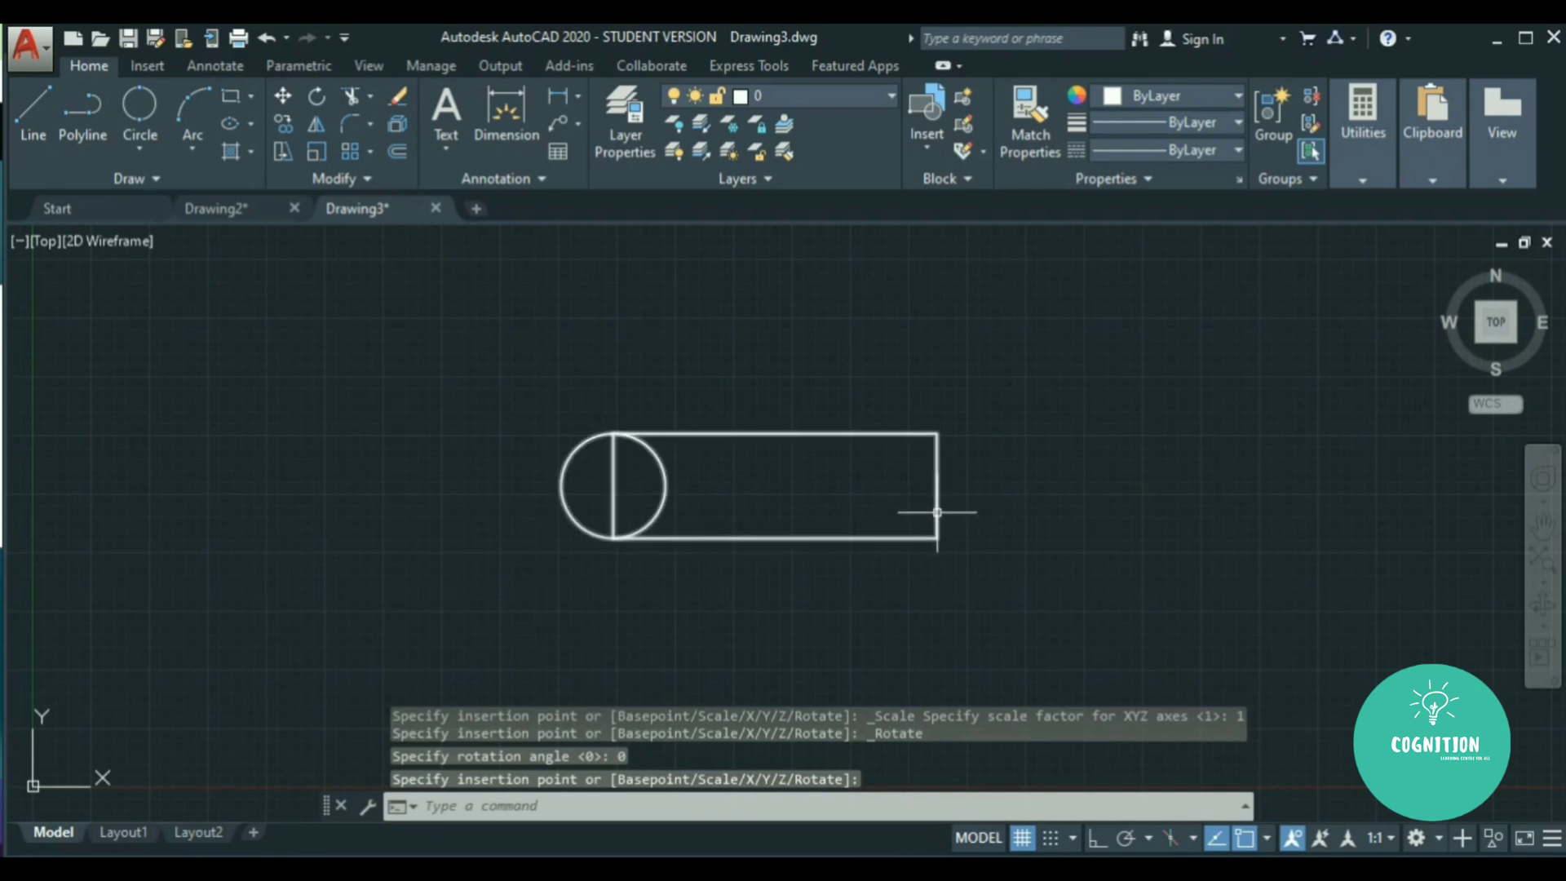
# Erase the inserted block C from the drawing.
pyautogui.moveTo(937, 512)
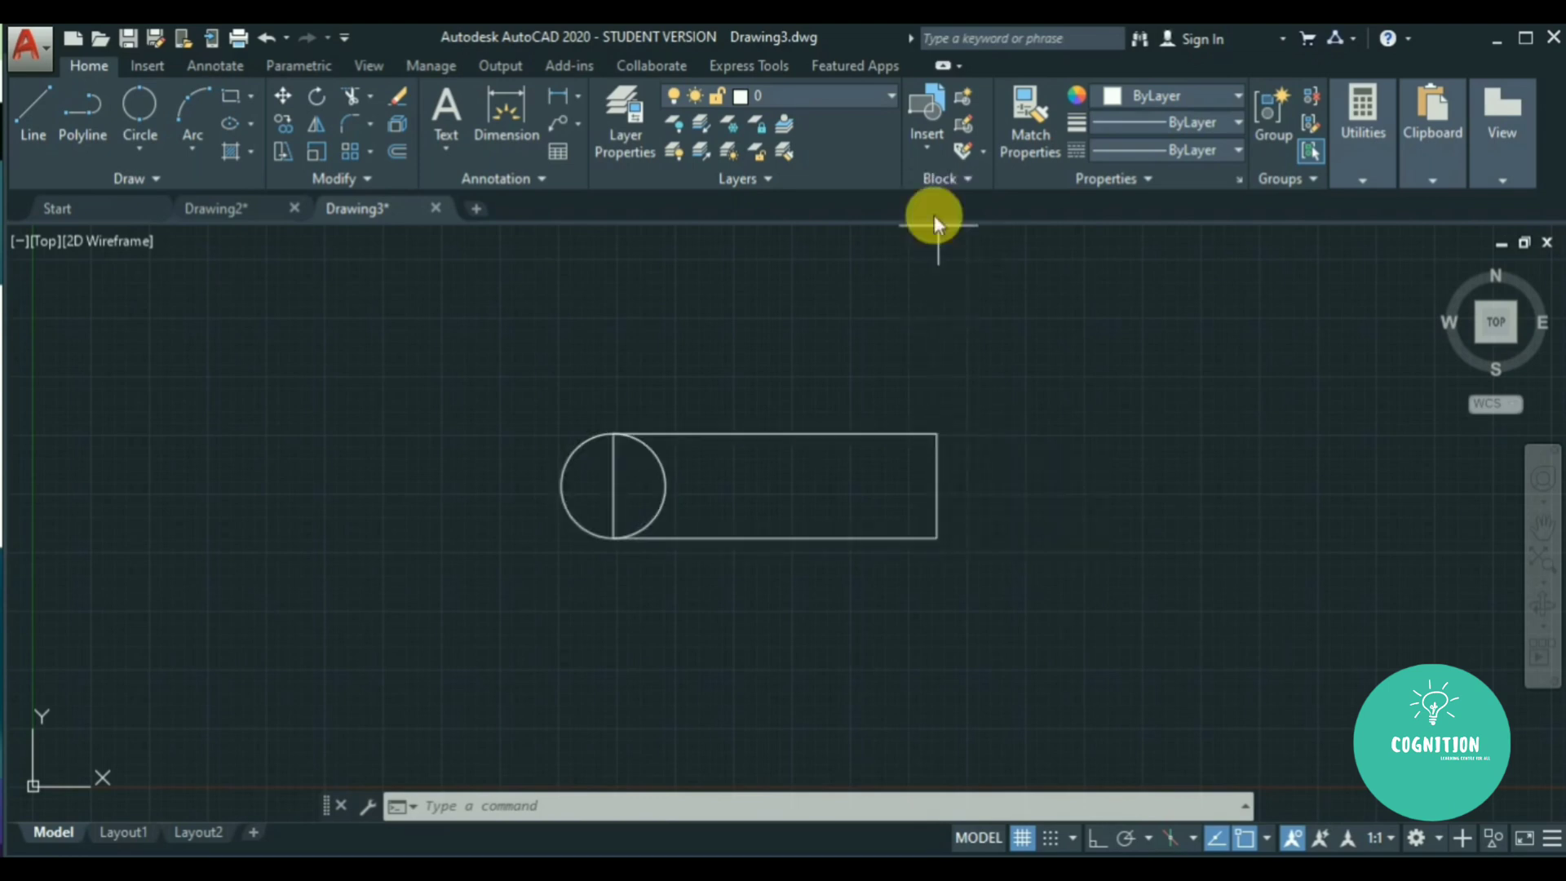
pyautogui.click(1006, 549)
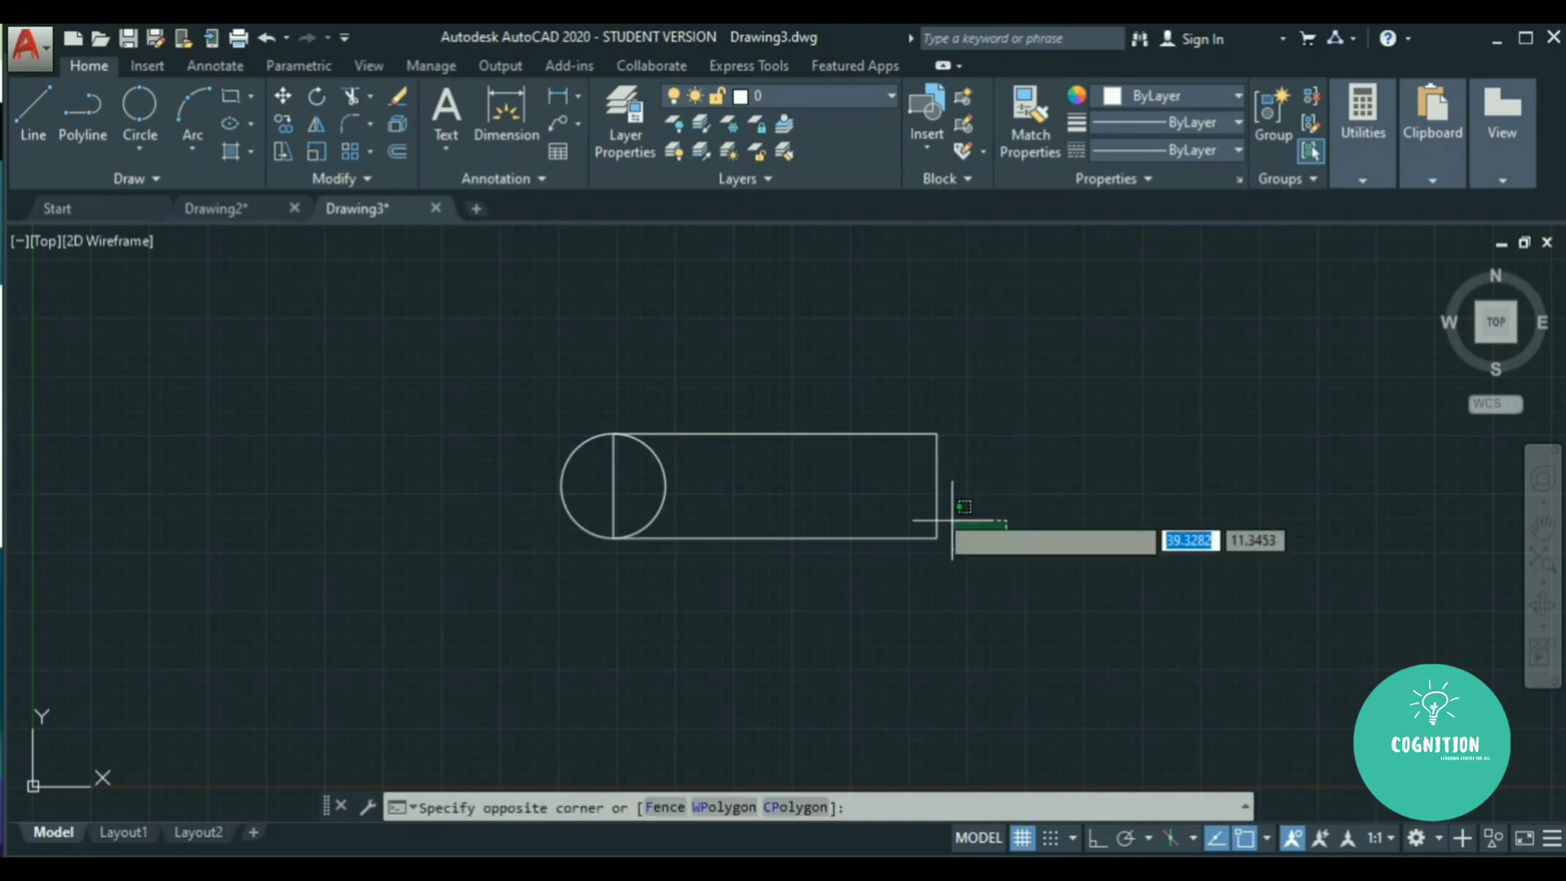
pyautogui.click(899, 483)
pyautogui.press('Delete')
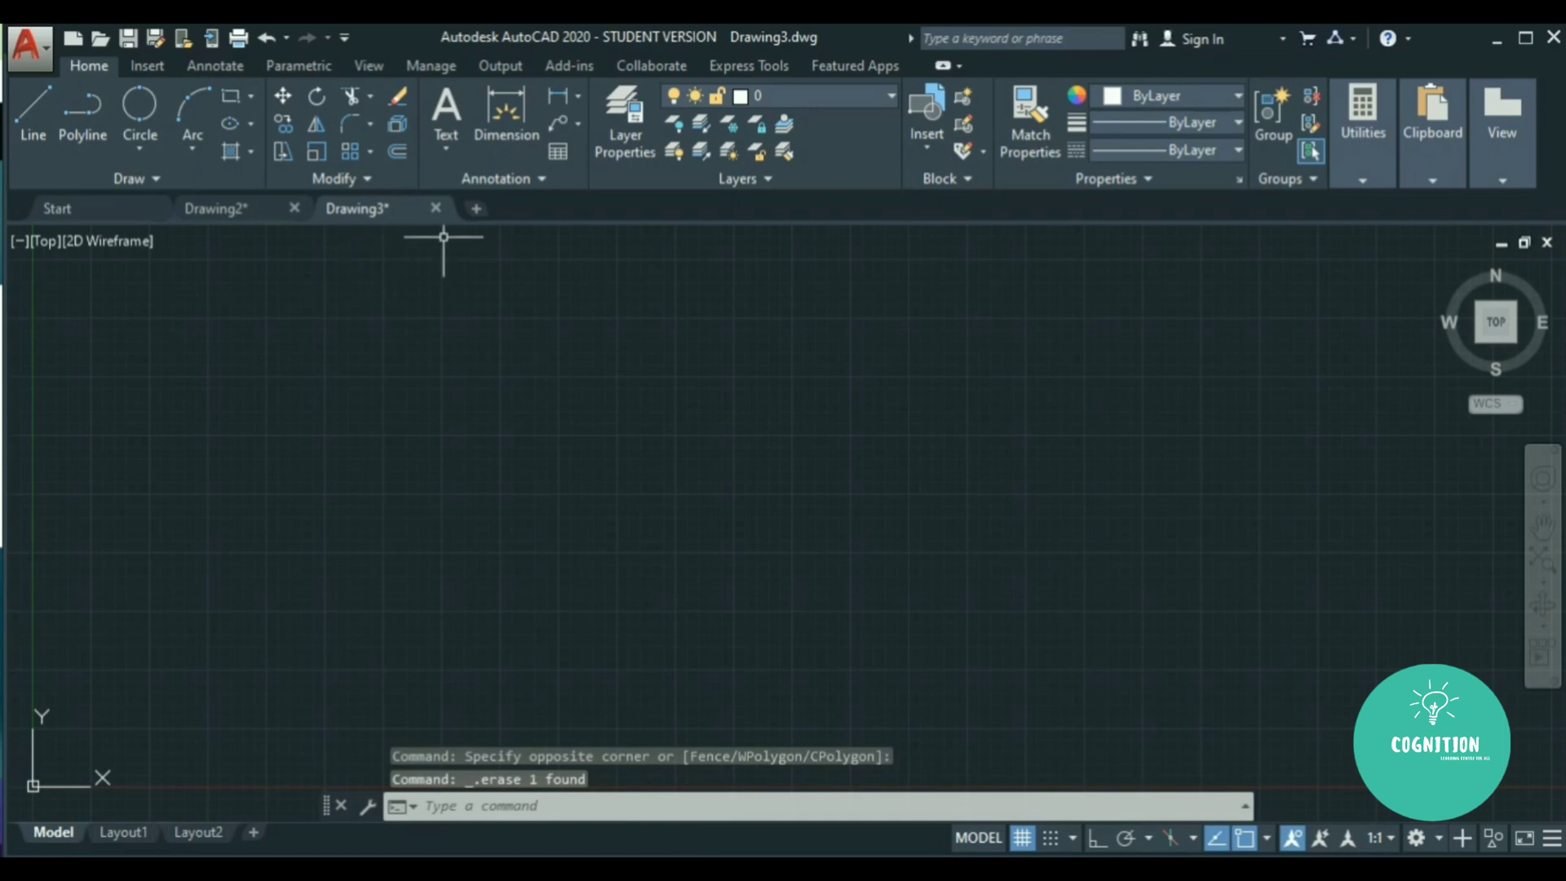
# Draw an upright rectangle, taller than wide, near the middle of the empty drawing area.
pyautogui.click(264, 122)
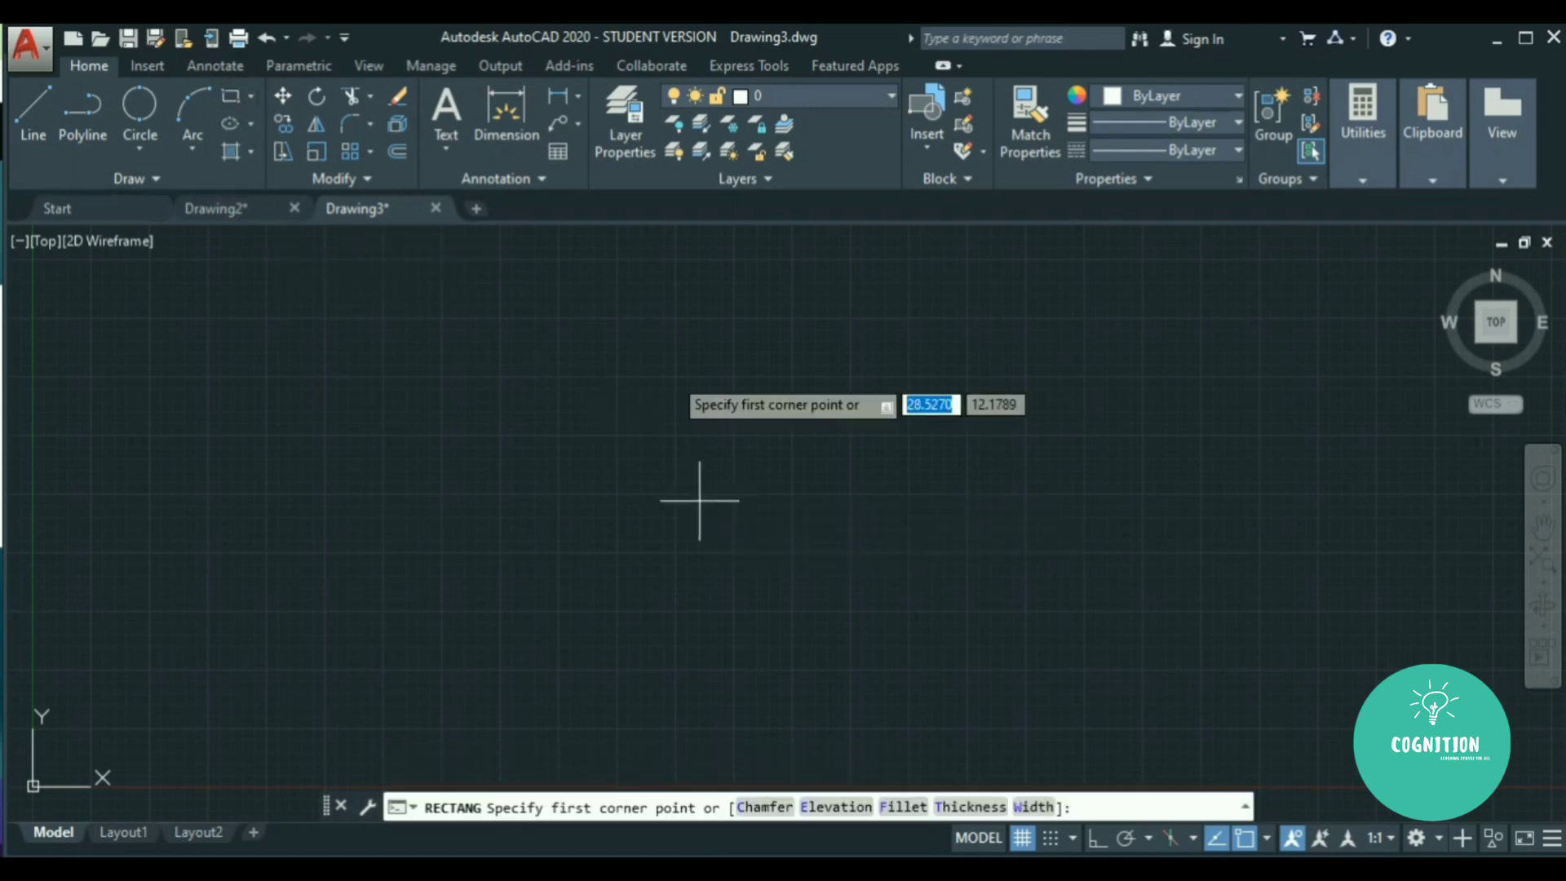
pyautogui.click(657, 332)
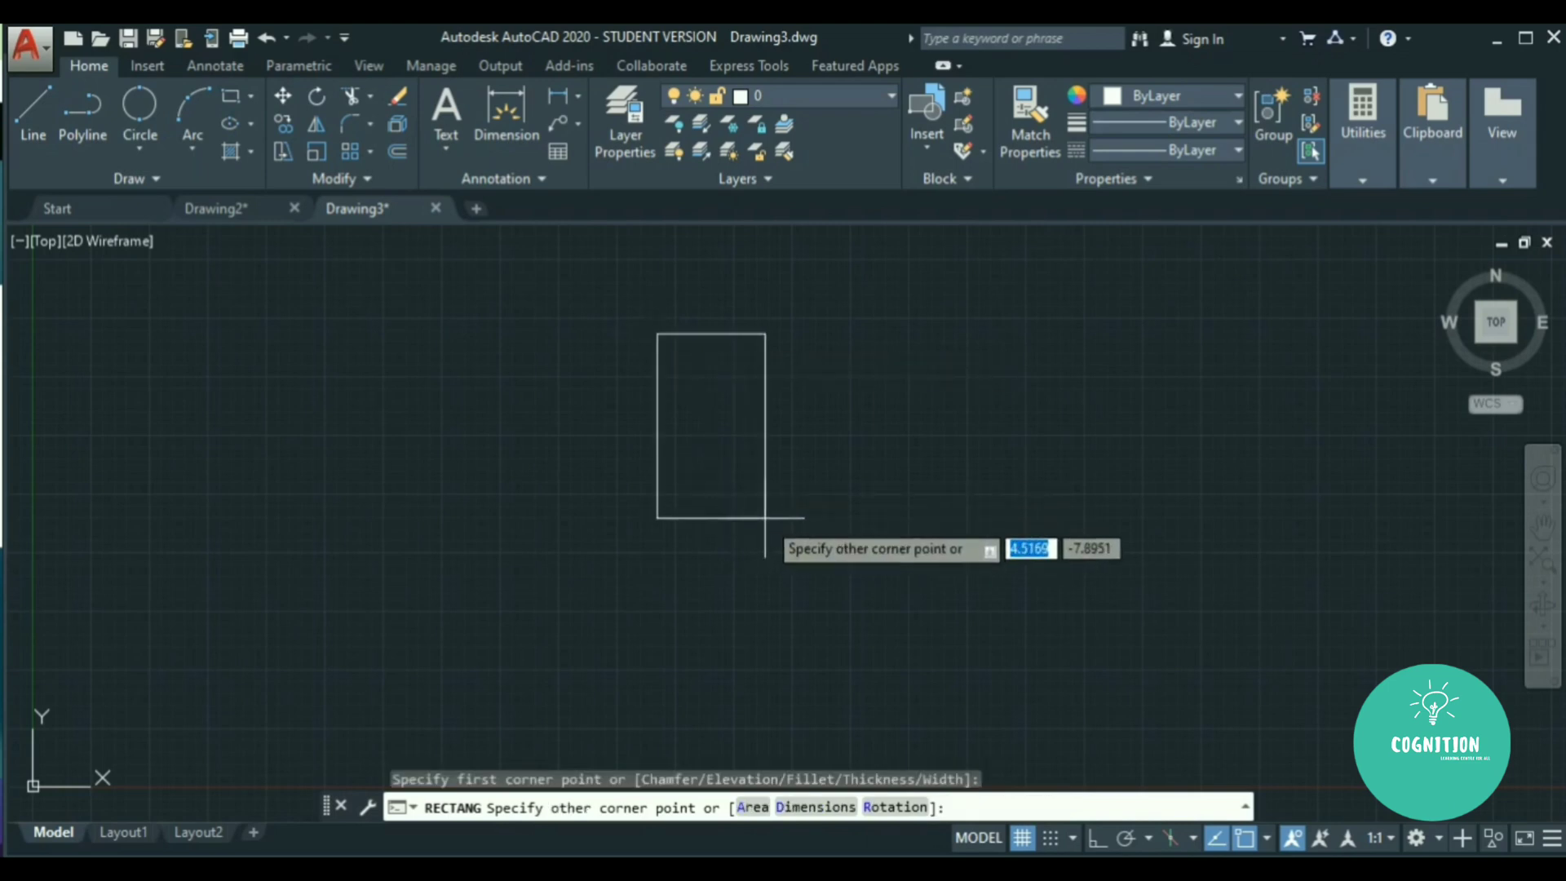
pyautogui.click(802, 530)
pyautogui.press('Return')
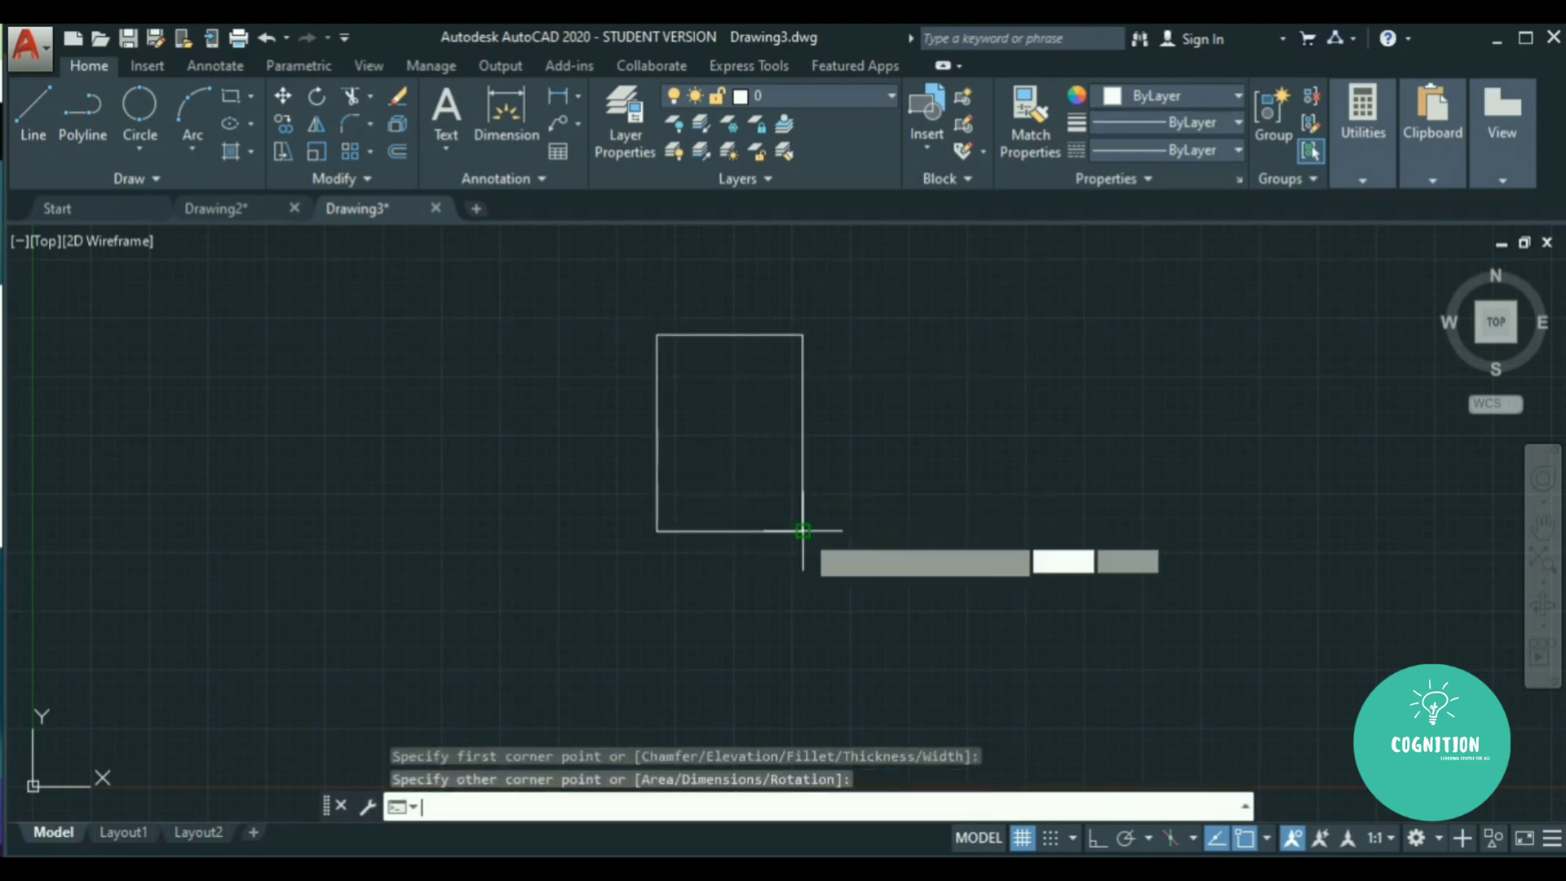
# Draw a two-point circle whose diameter spans the rectangle's upper edge from corner to corner.
pyautogui.click(143, 155)
pyautogui.click(163, 245)
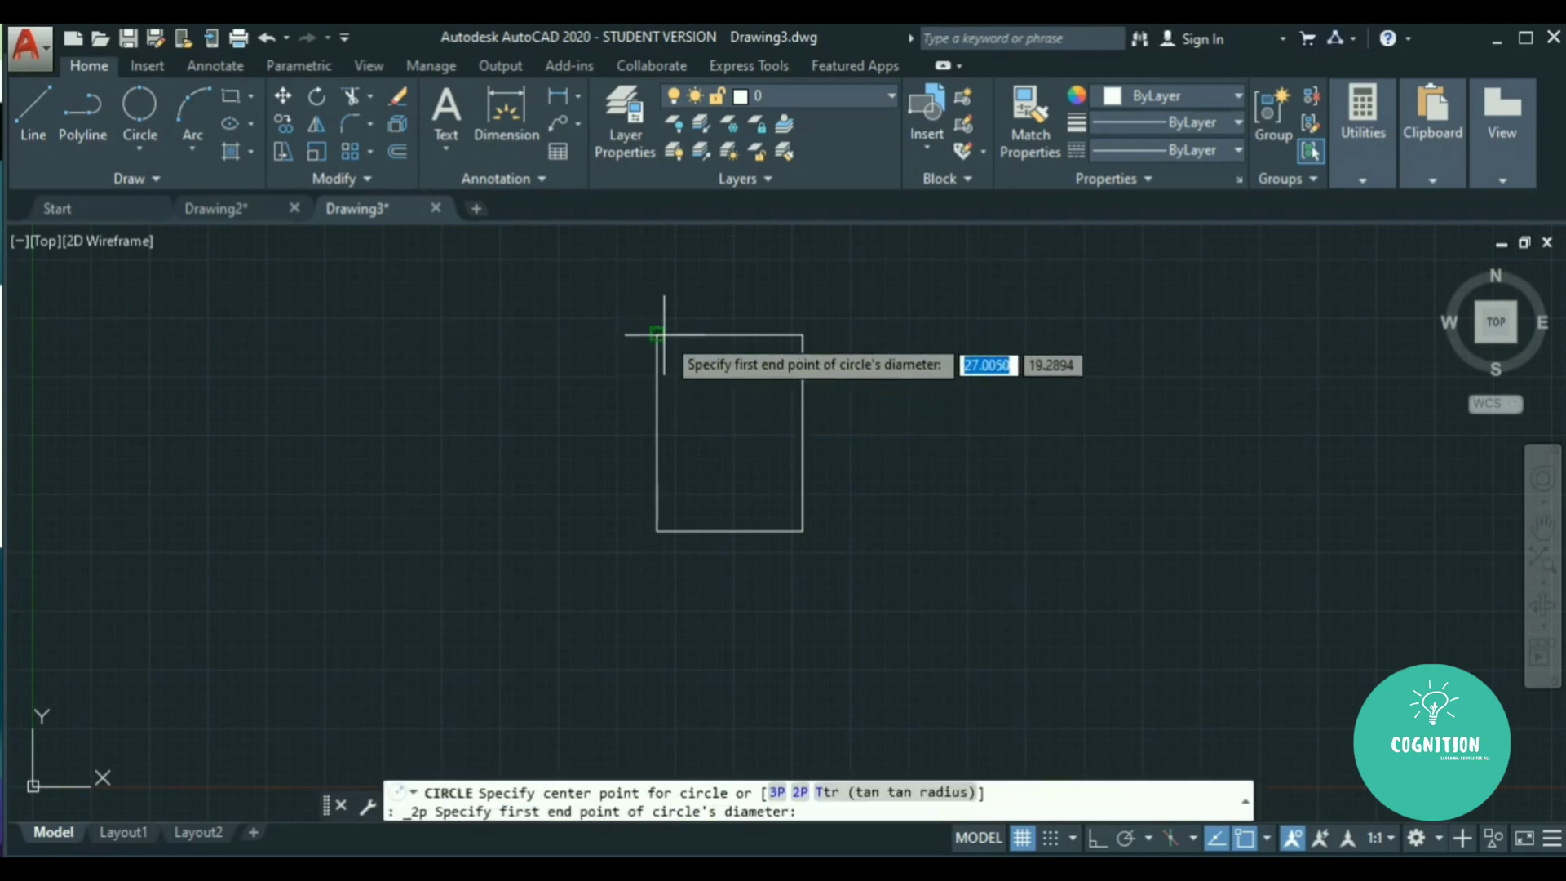
pyautogui.click(657, 335)
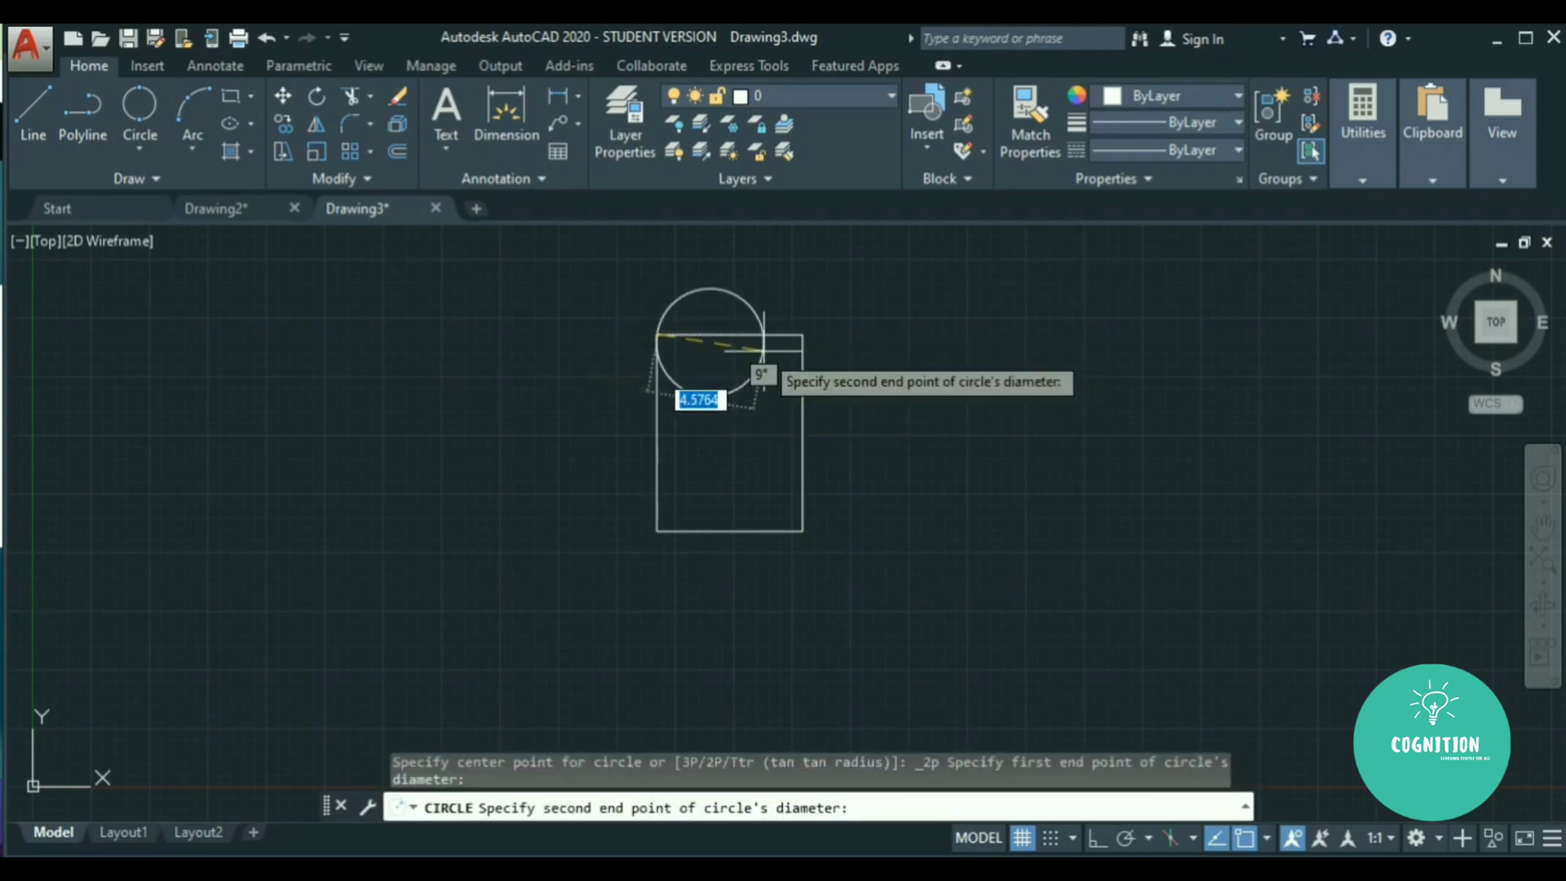
pyautogui.click(800, 335)
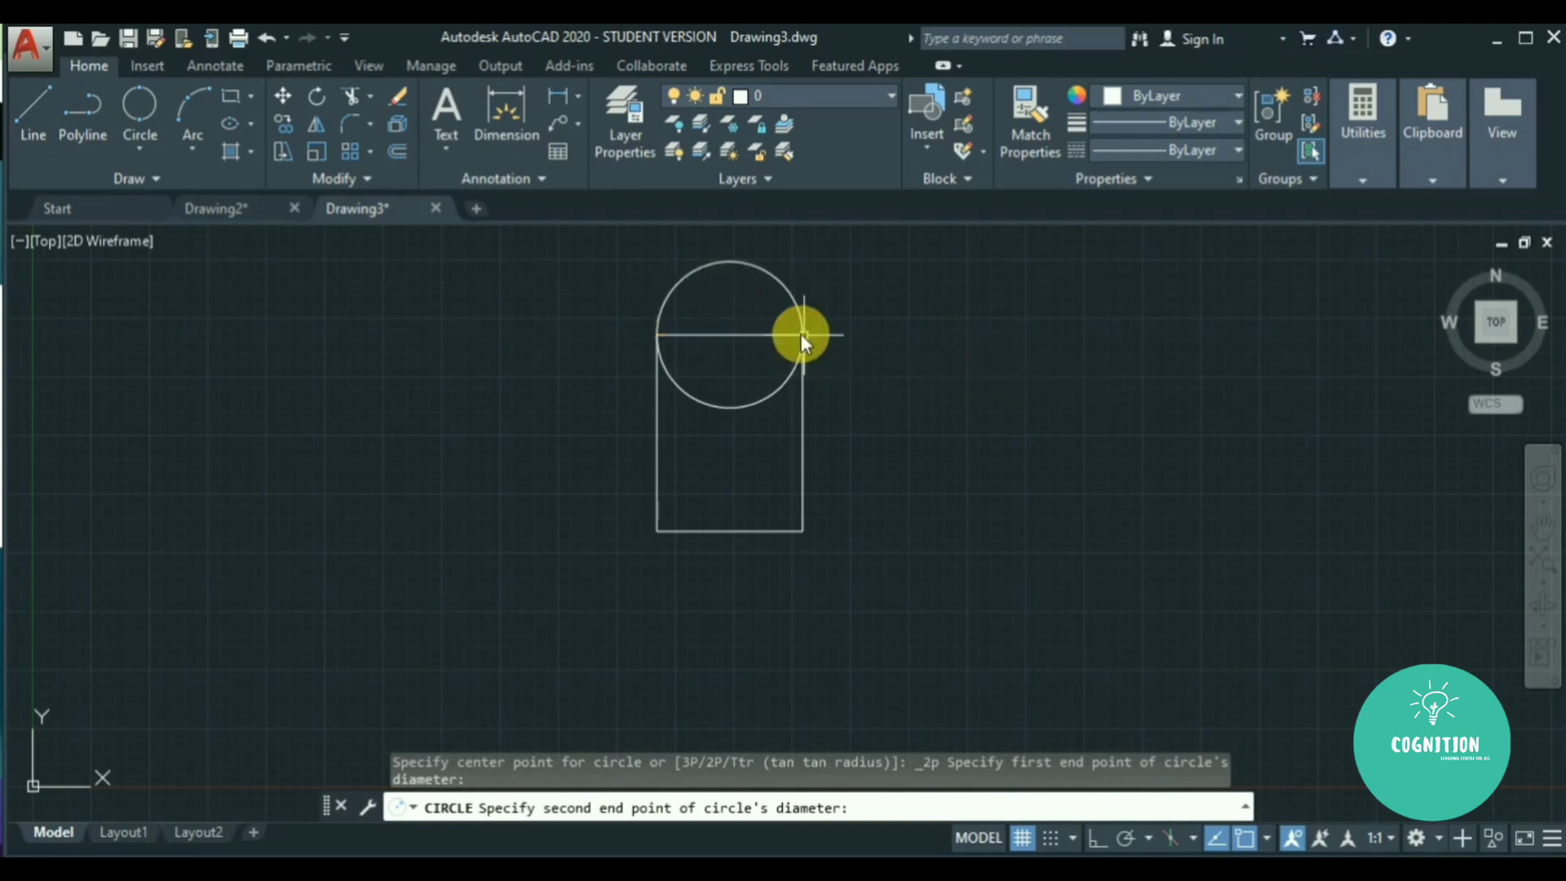
pyautogui.press('space')
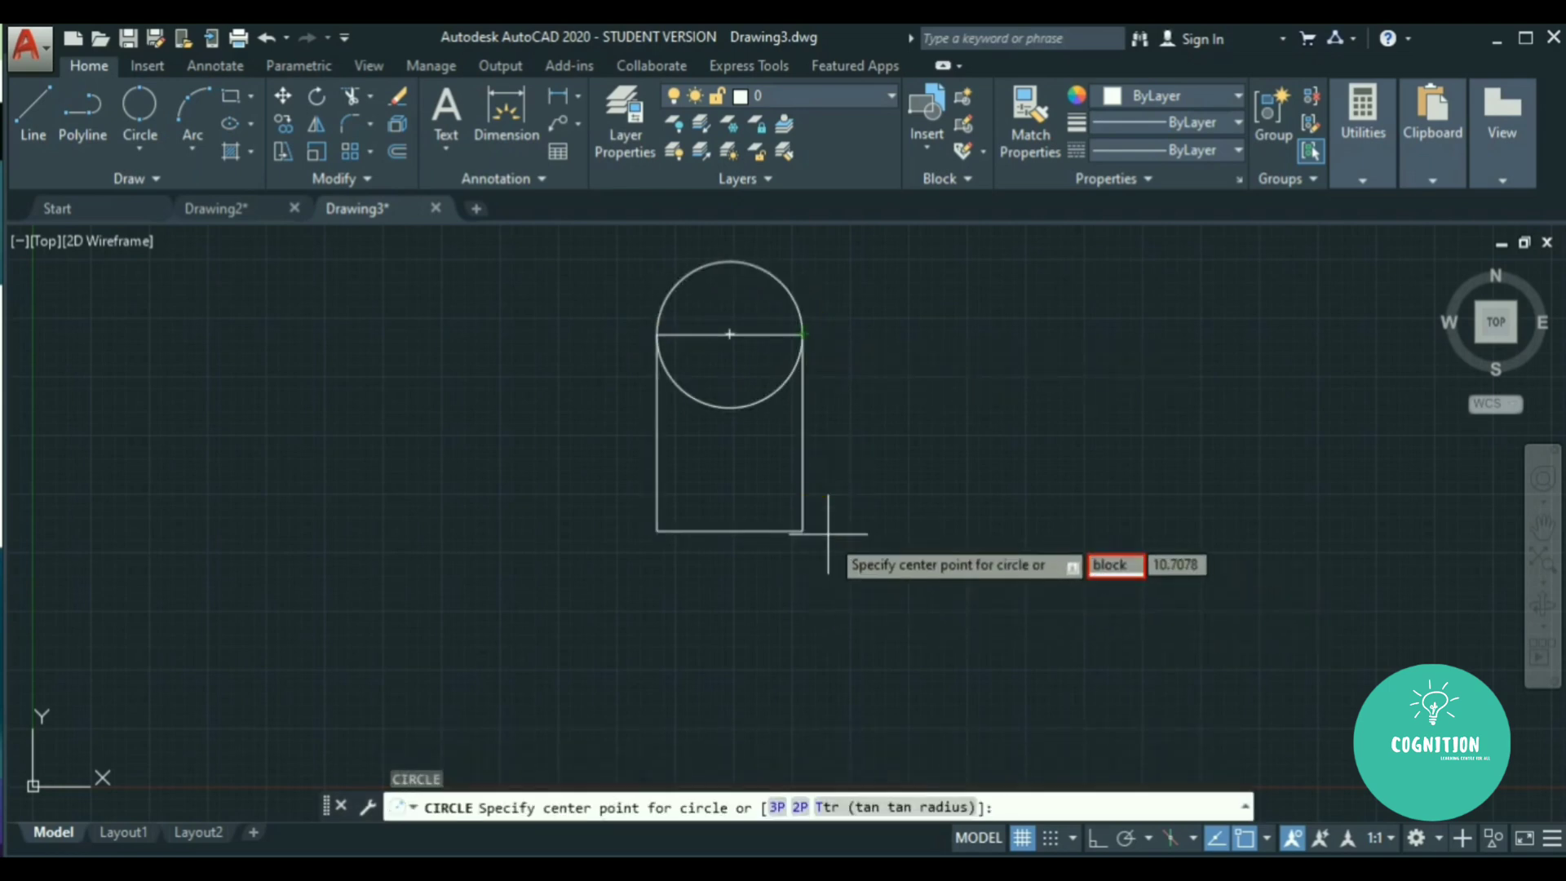
pyautogui.press('Escape')
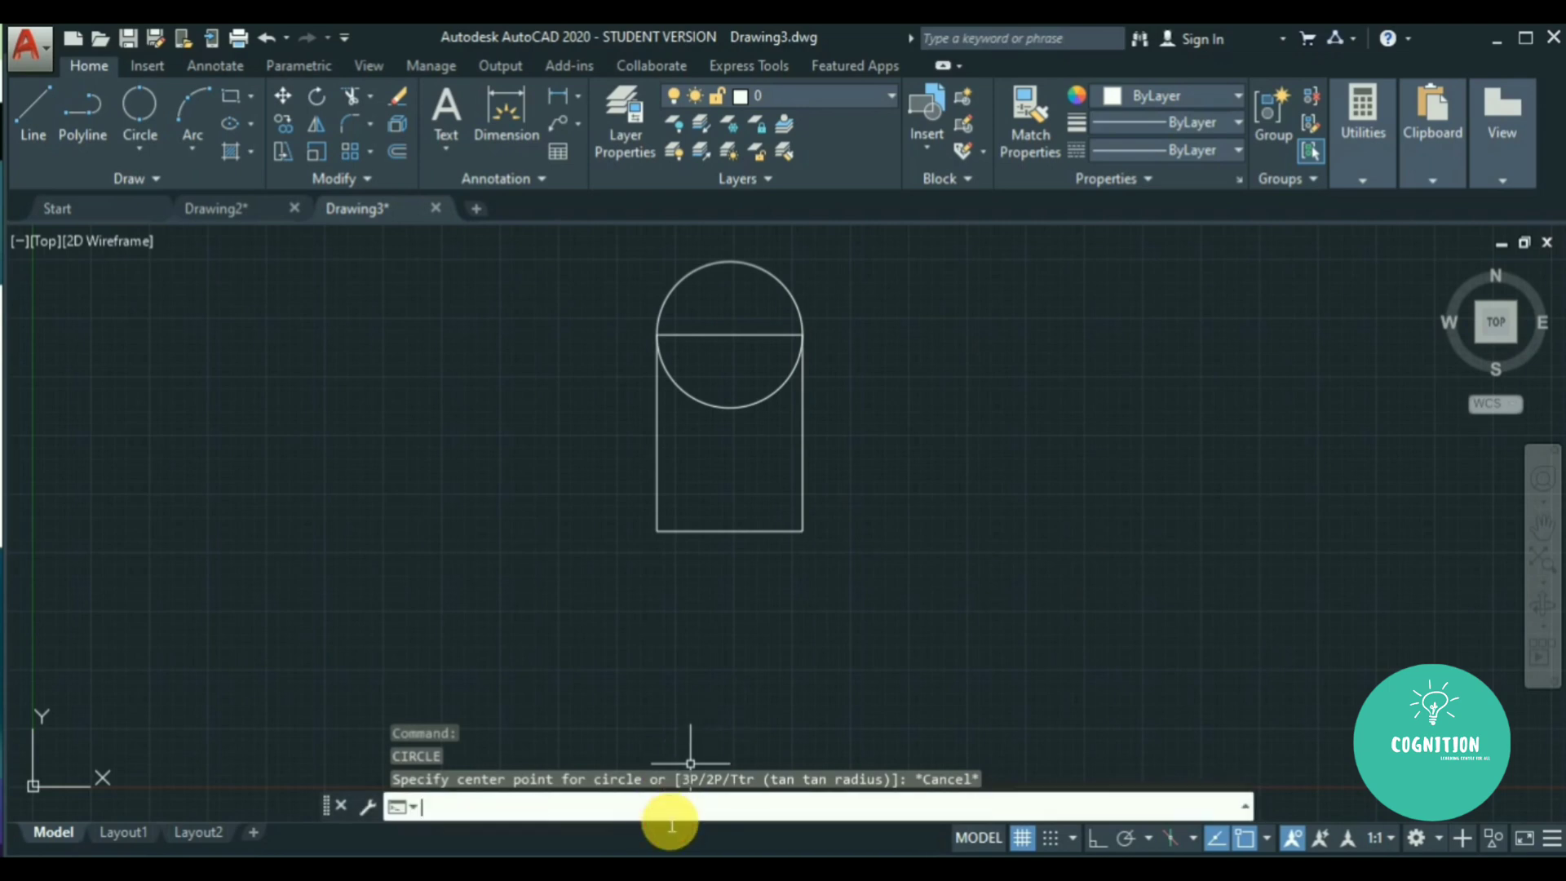
# Start a block definition named D with its base point at the circle's centre on the rectangle's upper edge.
pyautogui.write('block')
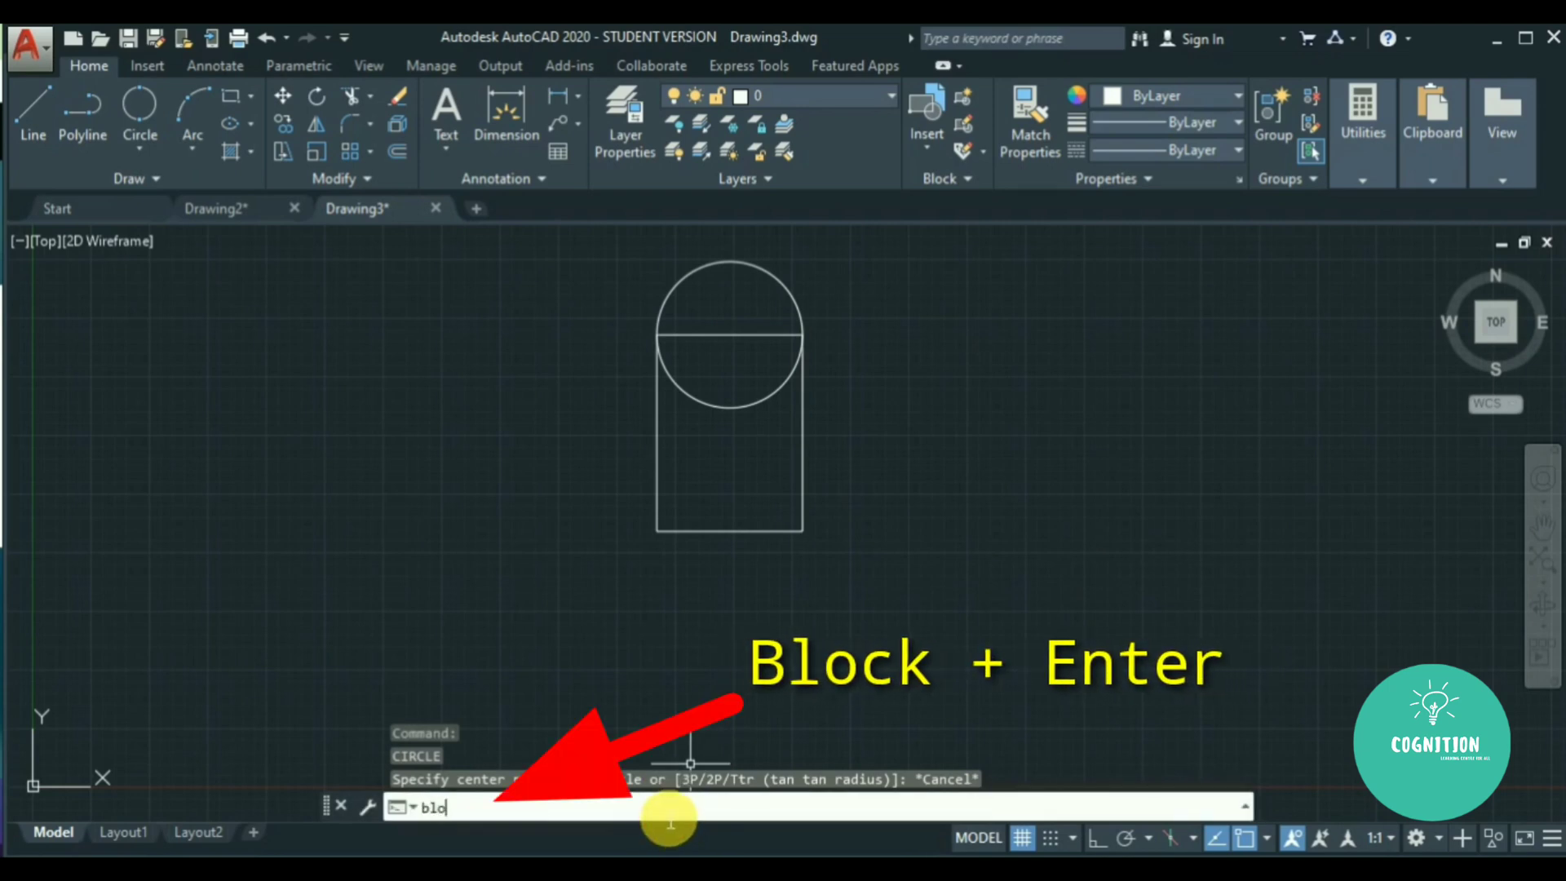
pyautogui.press('Return')
pyautogui.press('Return')
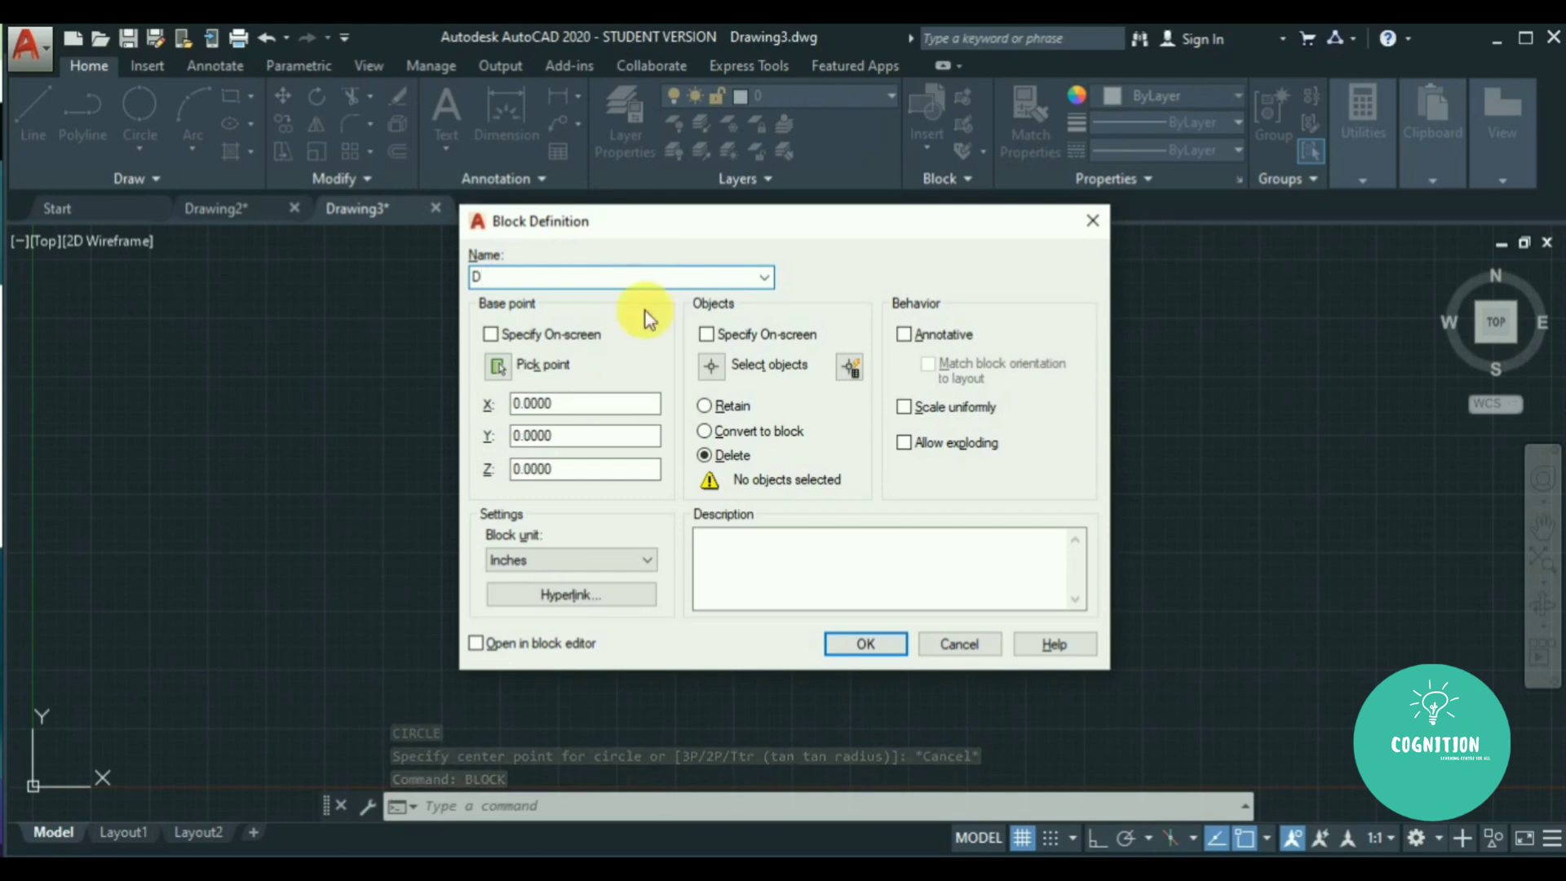
pyautogui.click(498, 365)
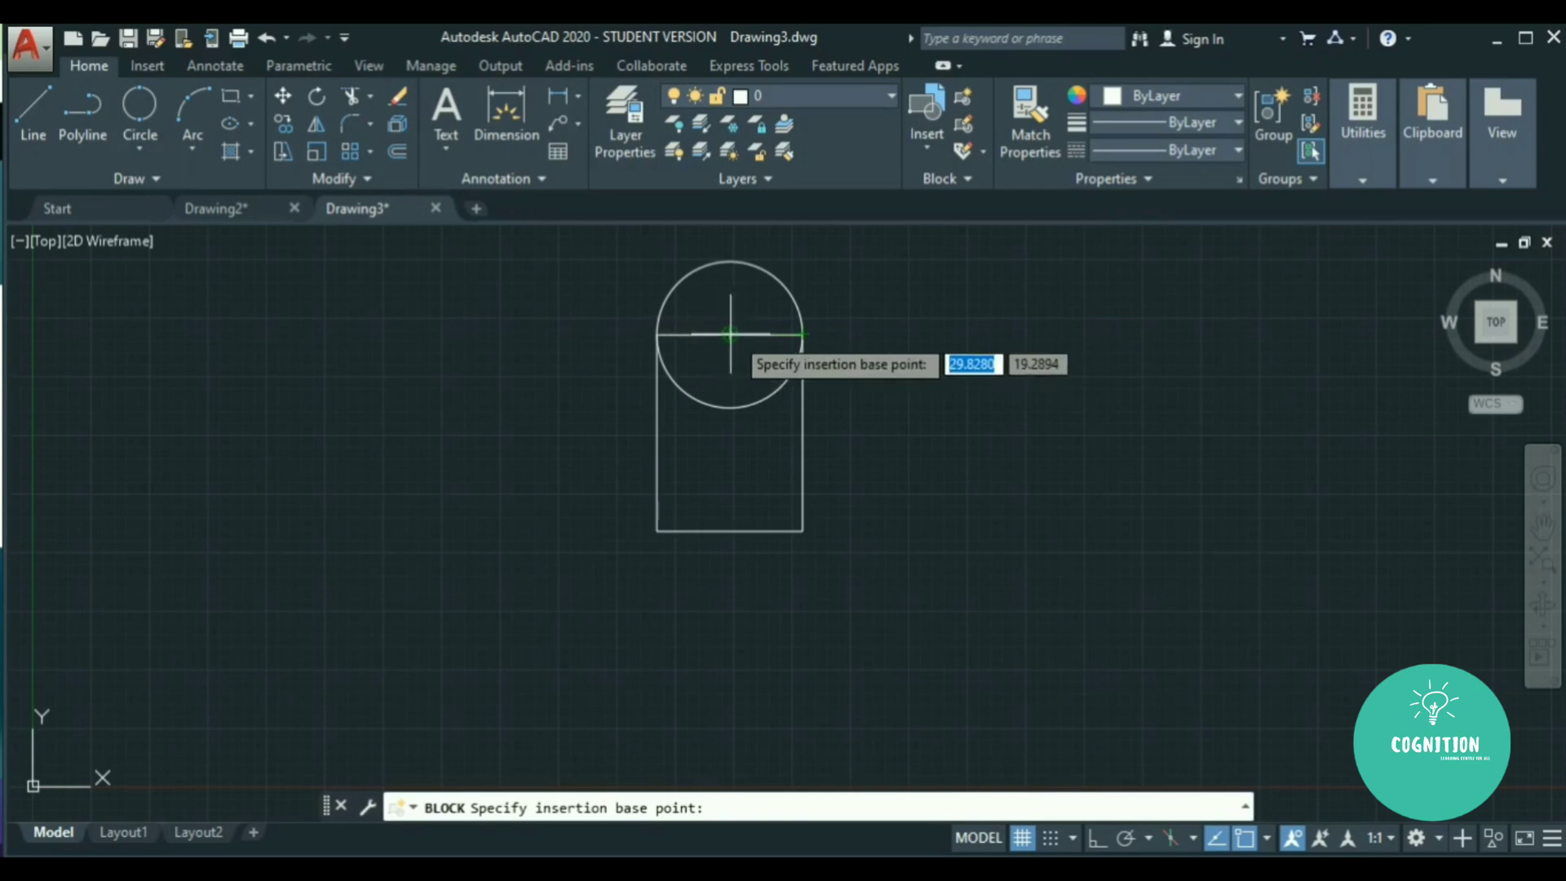
pyautogui.click(730, 334)
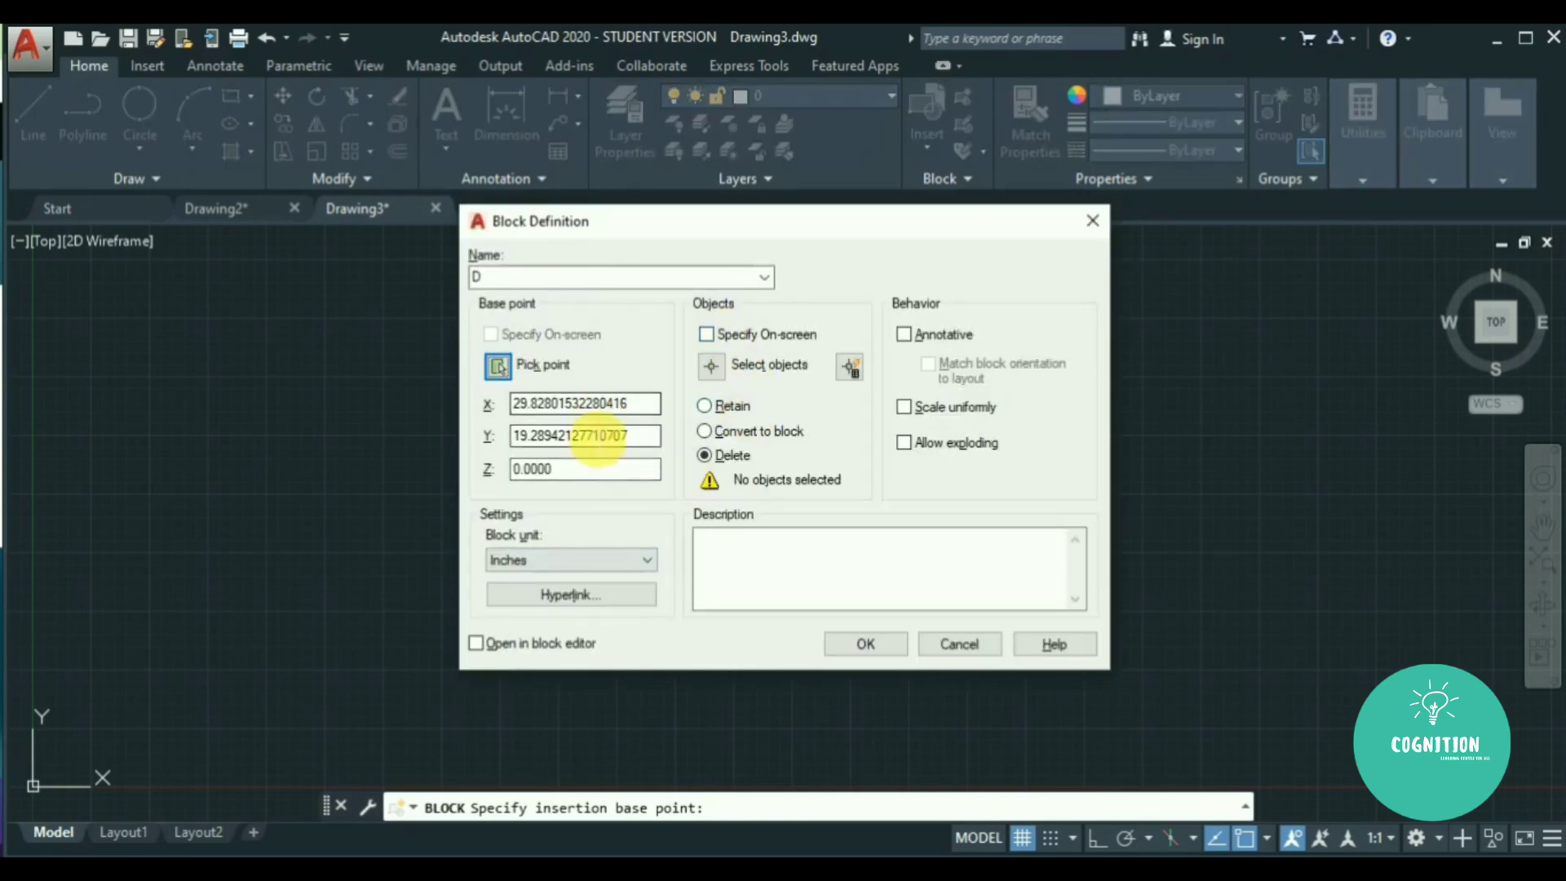
# Add the rectangle and the circle as the source objects of block D.
pyautogui.click(707, 367)
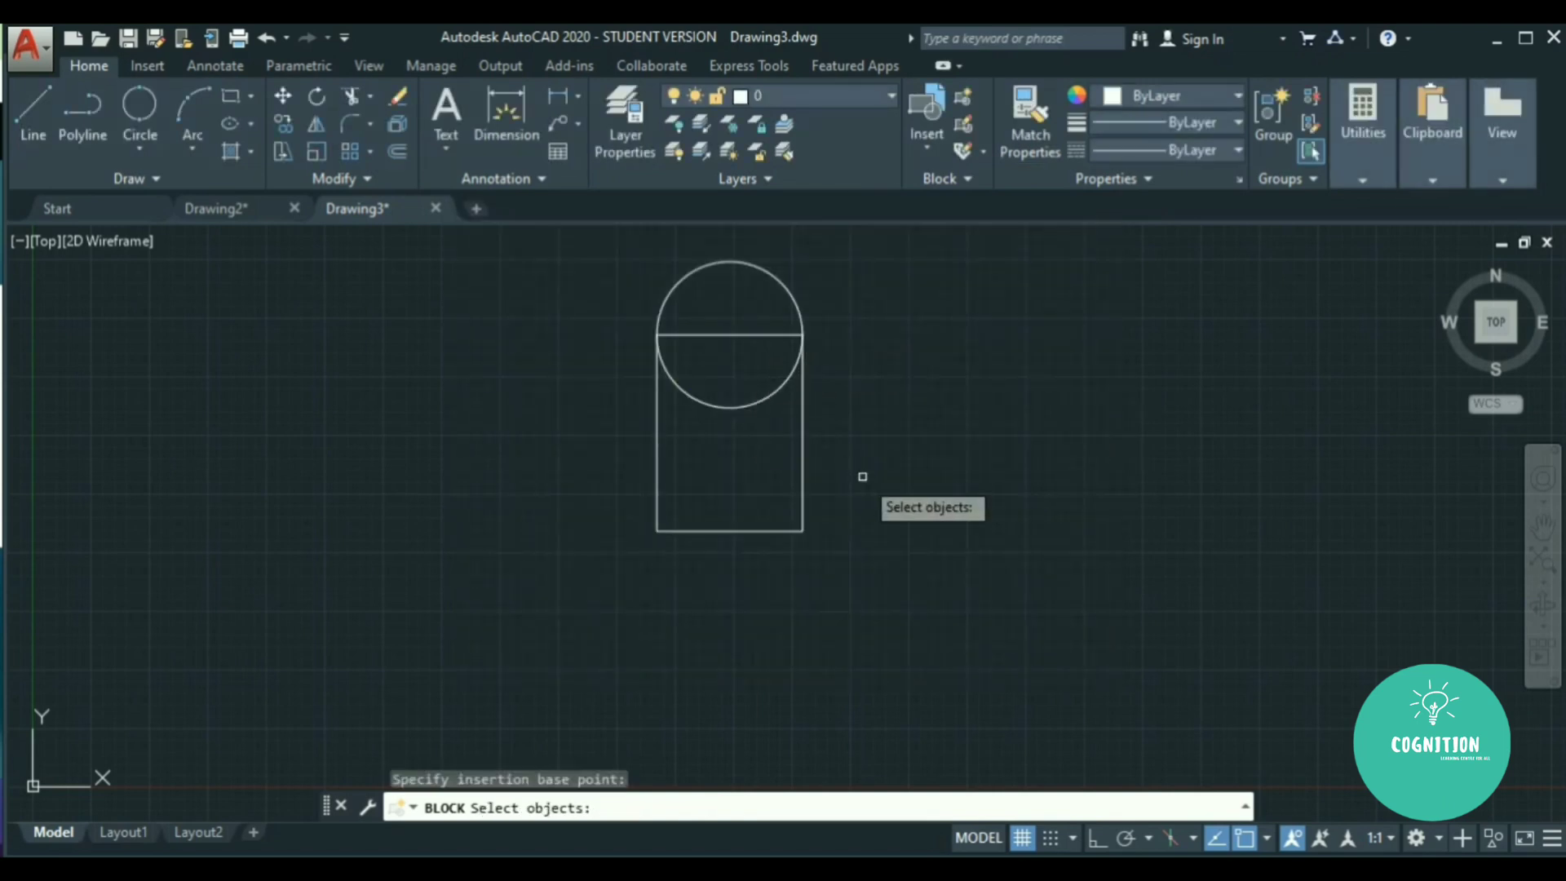
pyautogui.click(862, 476)
pyautogui.click(738, 317)
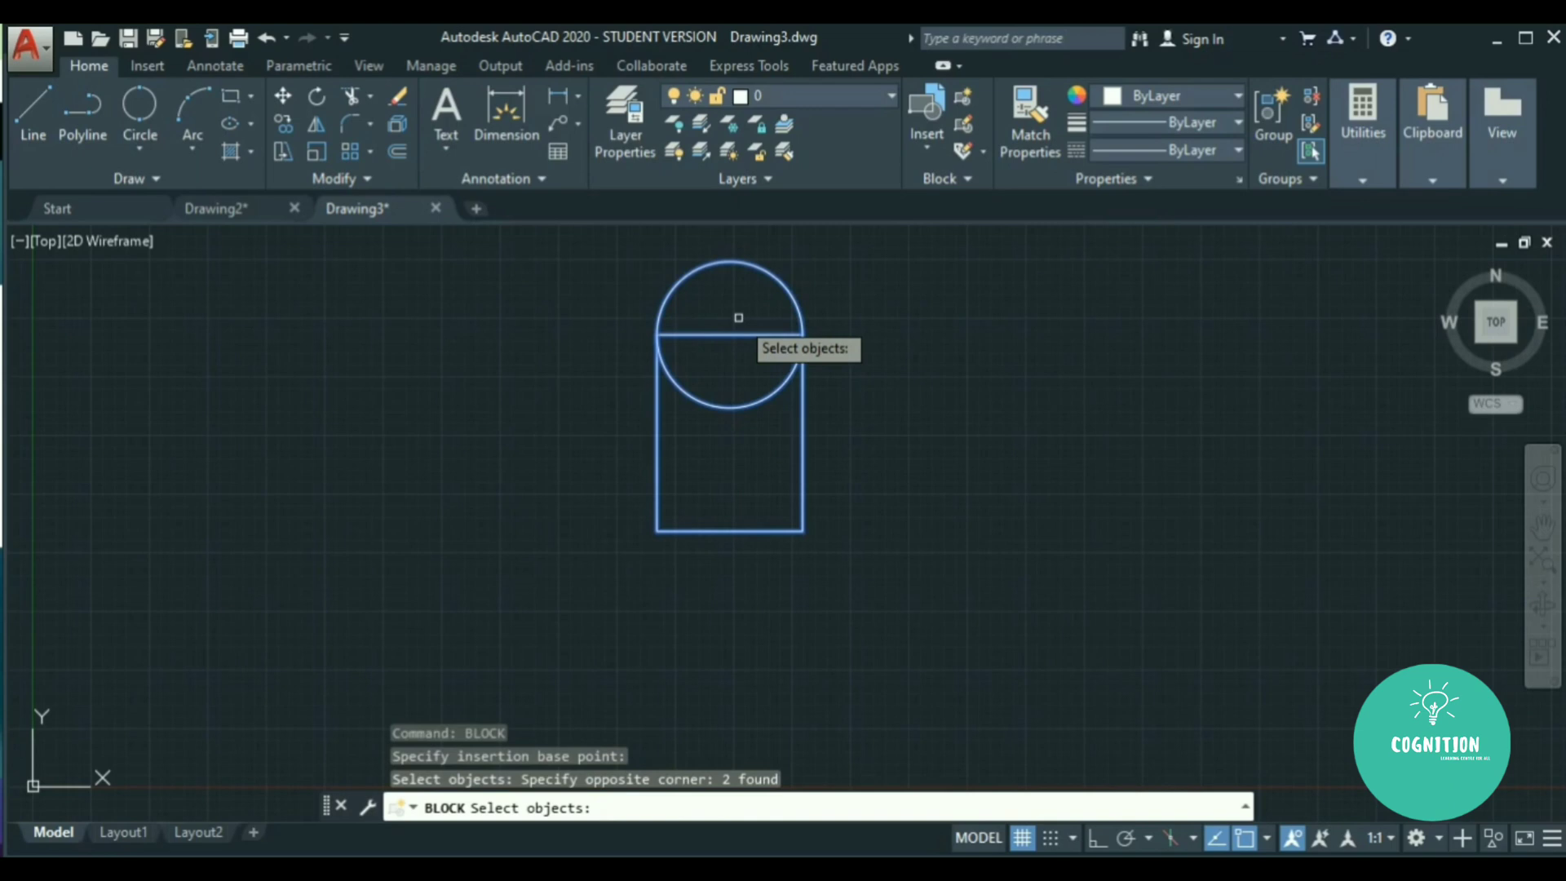
pyautogui.press('Return')
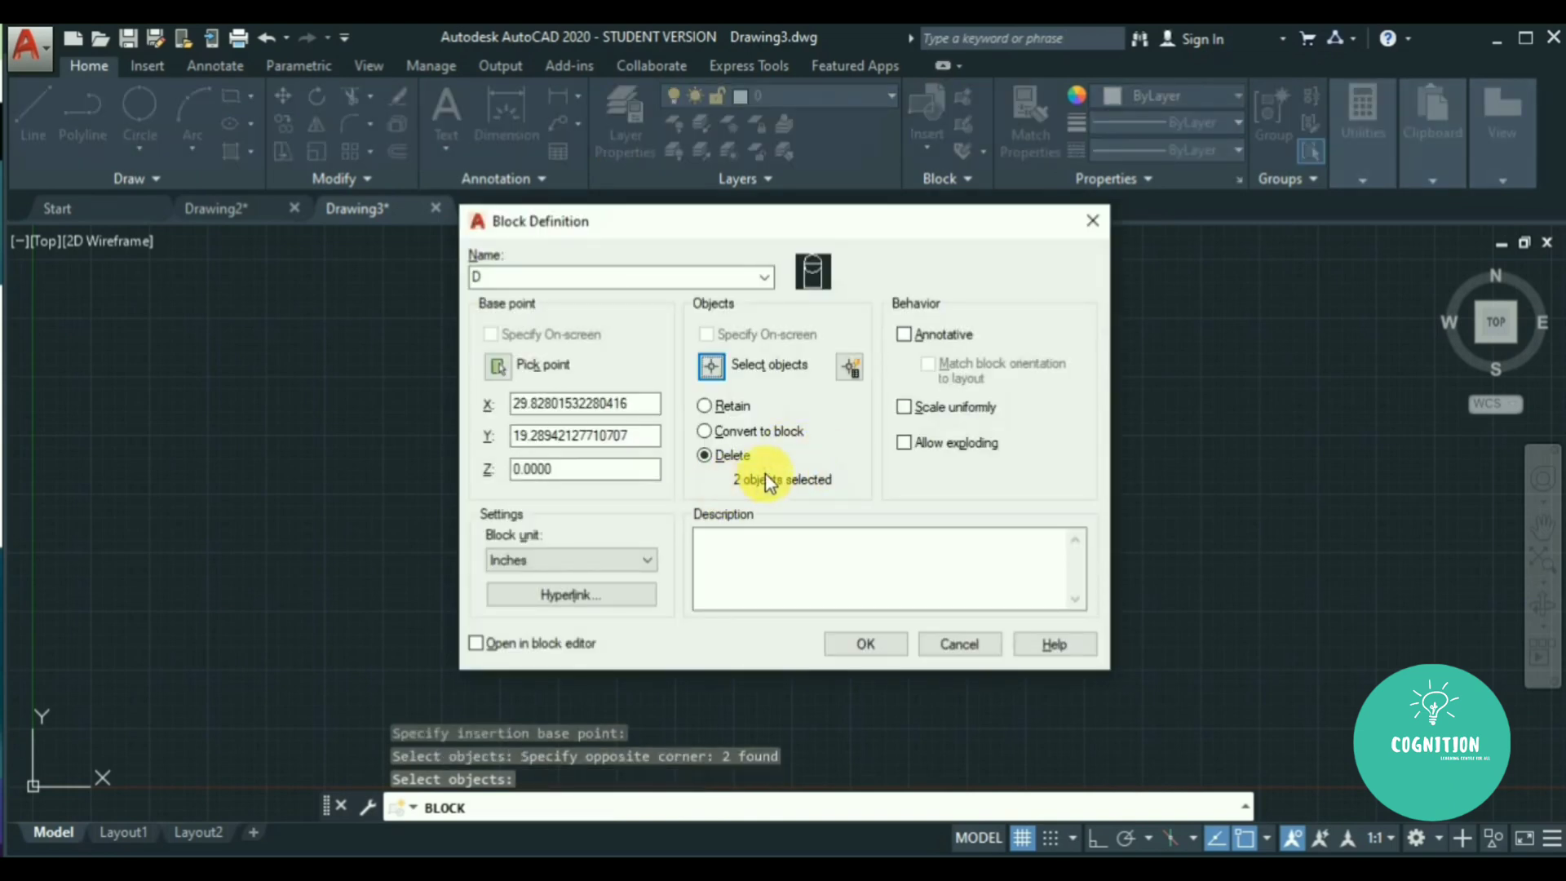
# Create block D with Convert to block, Scale uniformly and Allow exploding enabled.
pyautogui.click(711, 433)
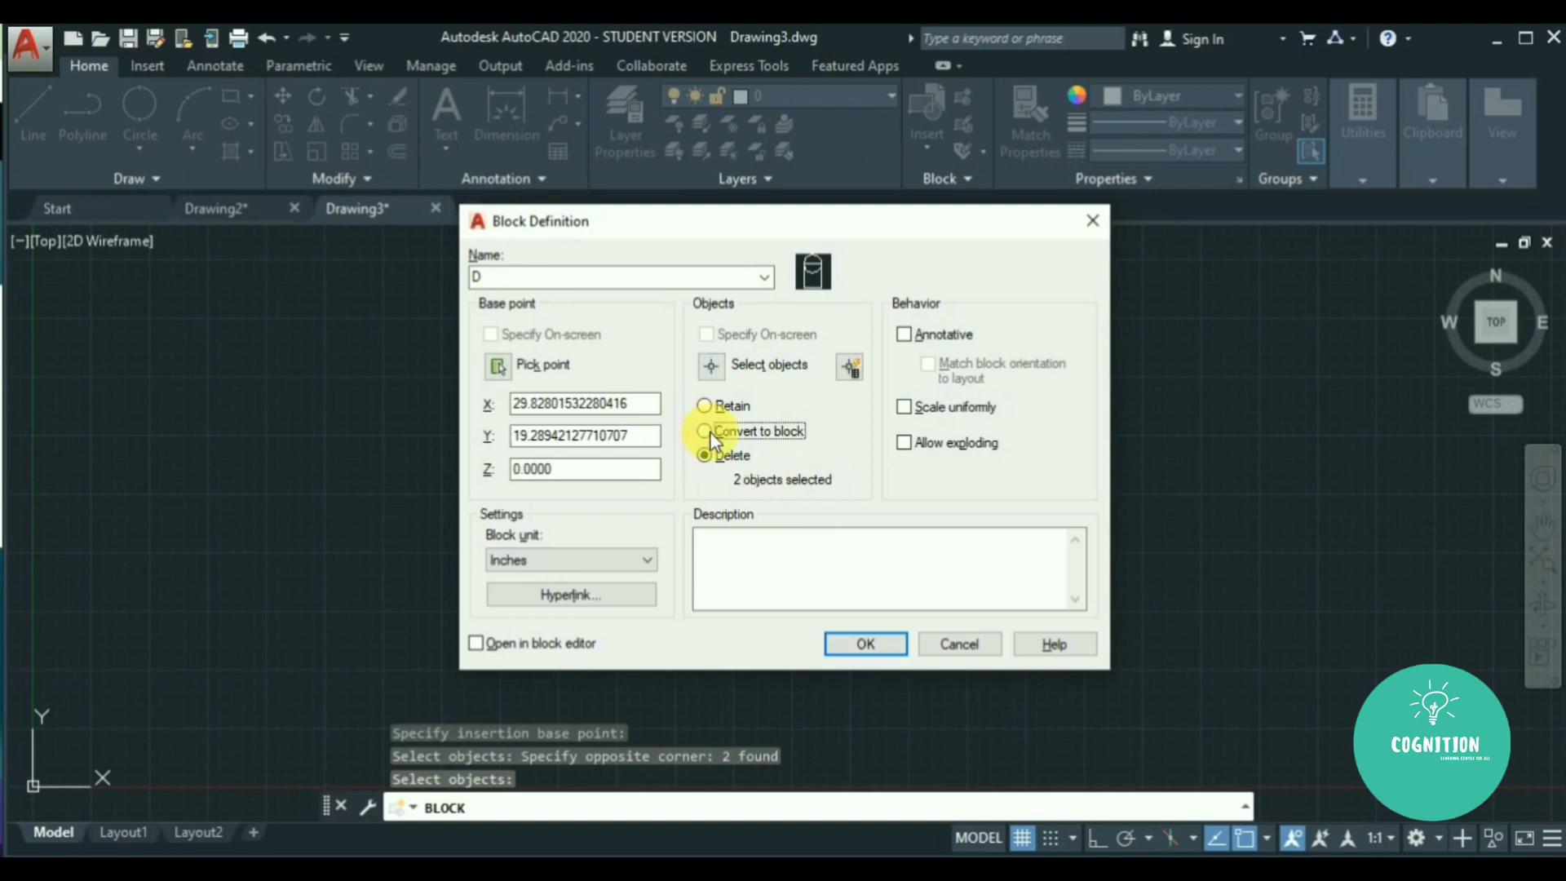
pyautogui.click(903, 410)
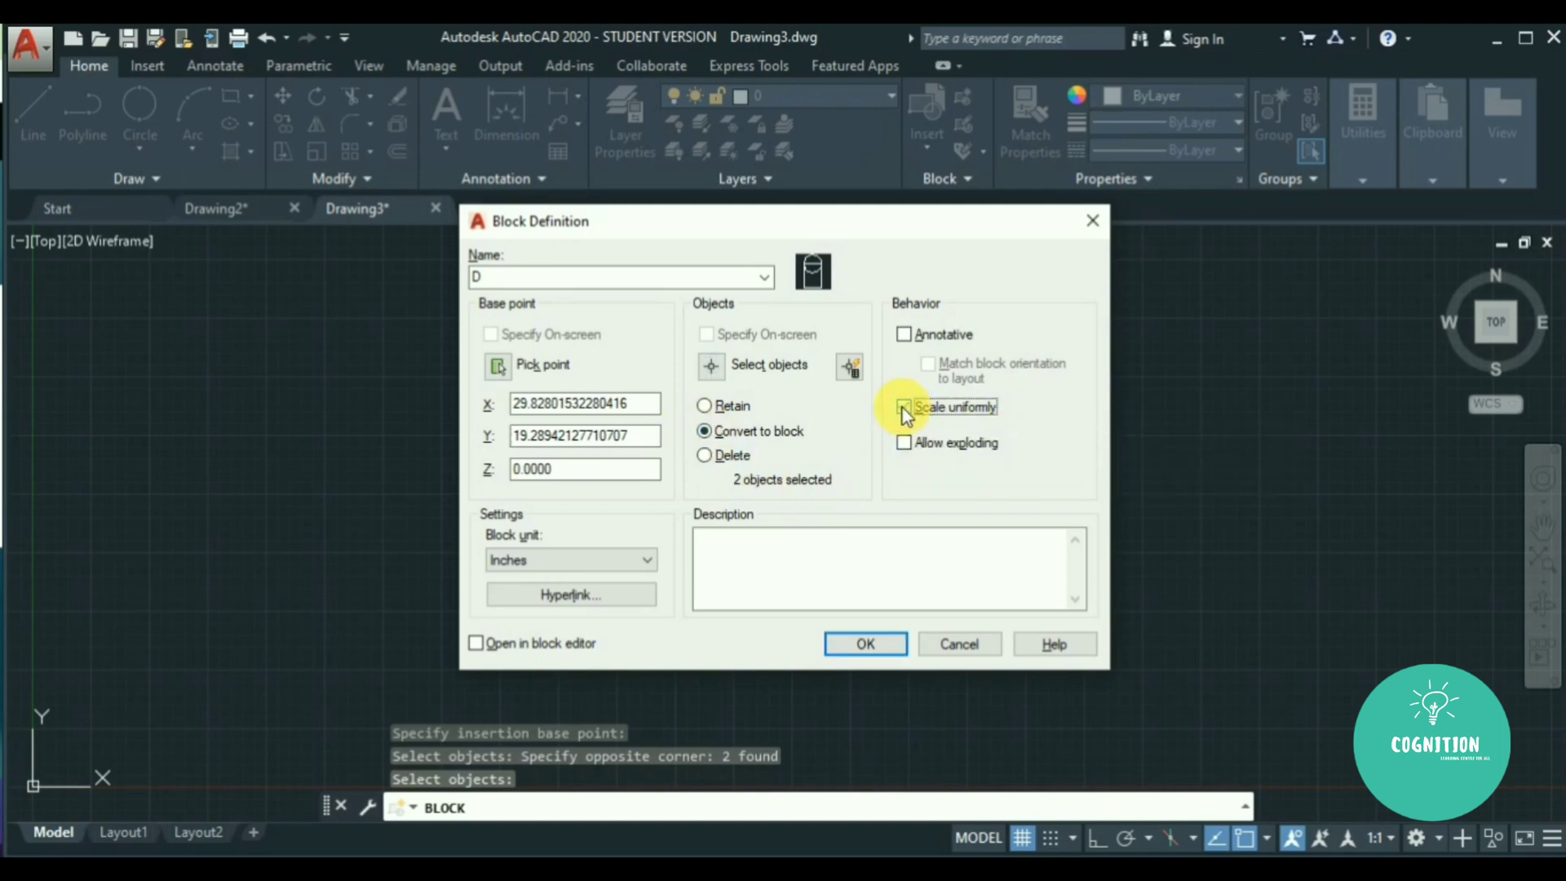
pyautogui.click(906, 445)
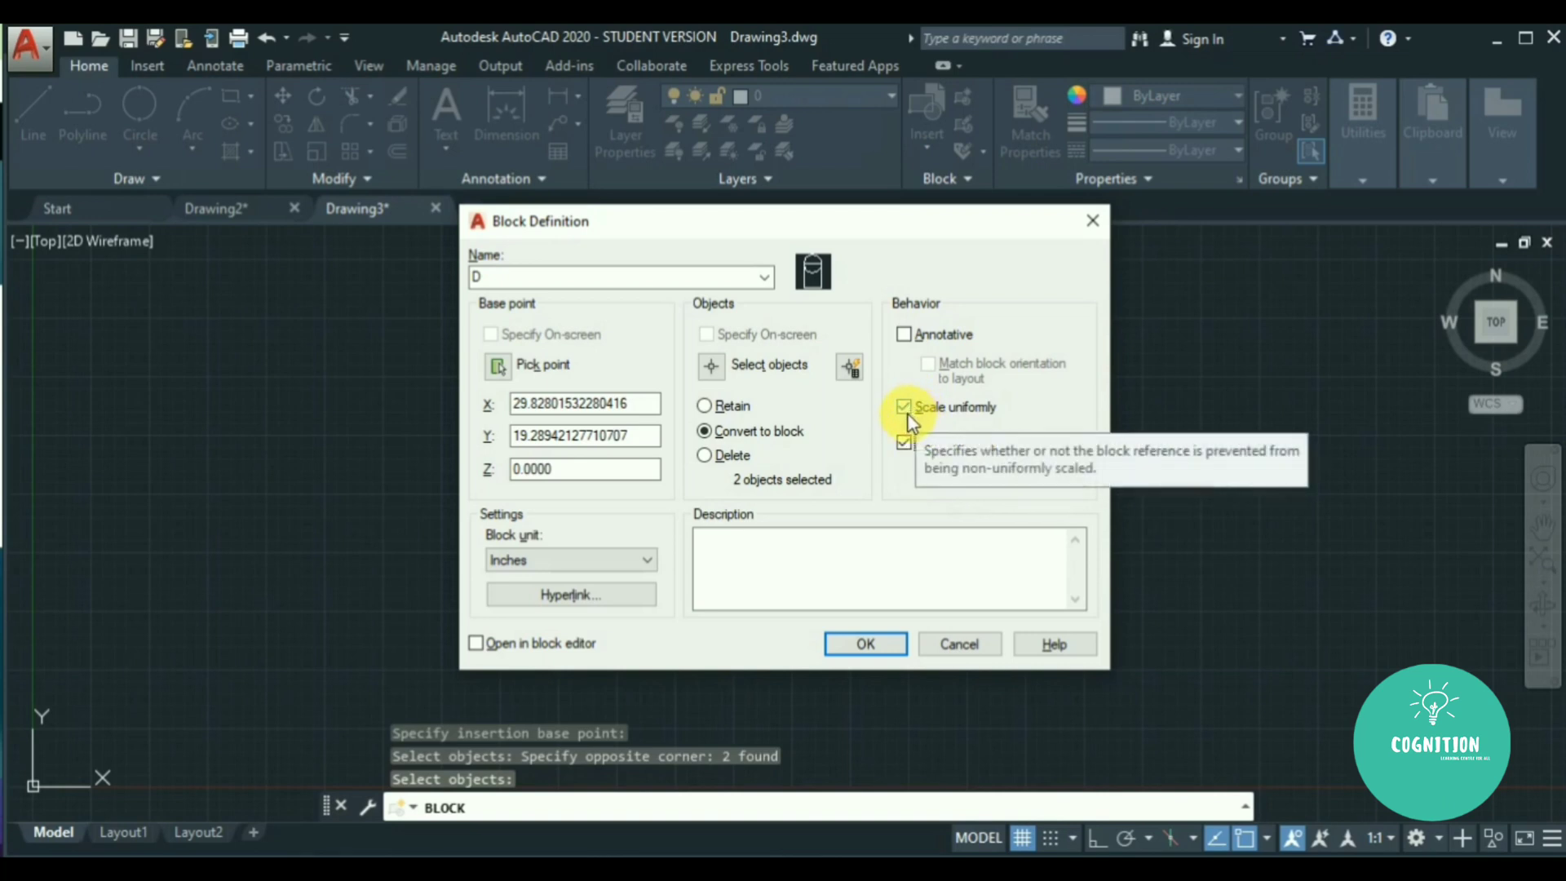
pyautogui.click(856, 646)
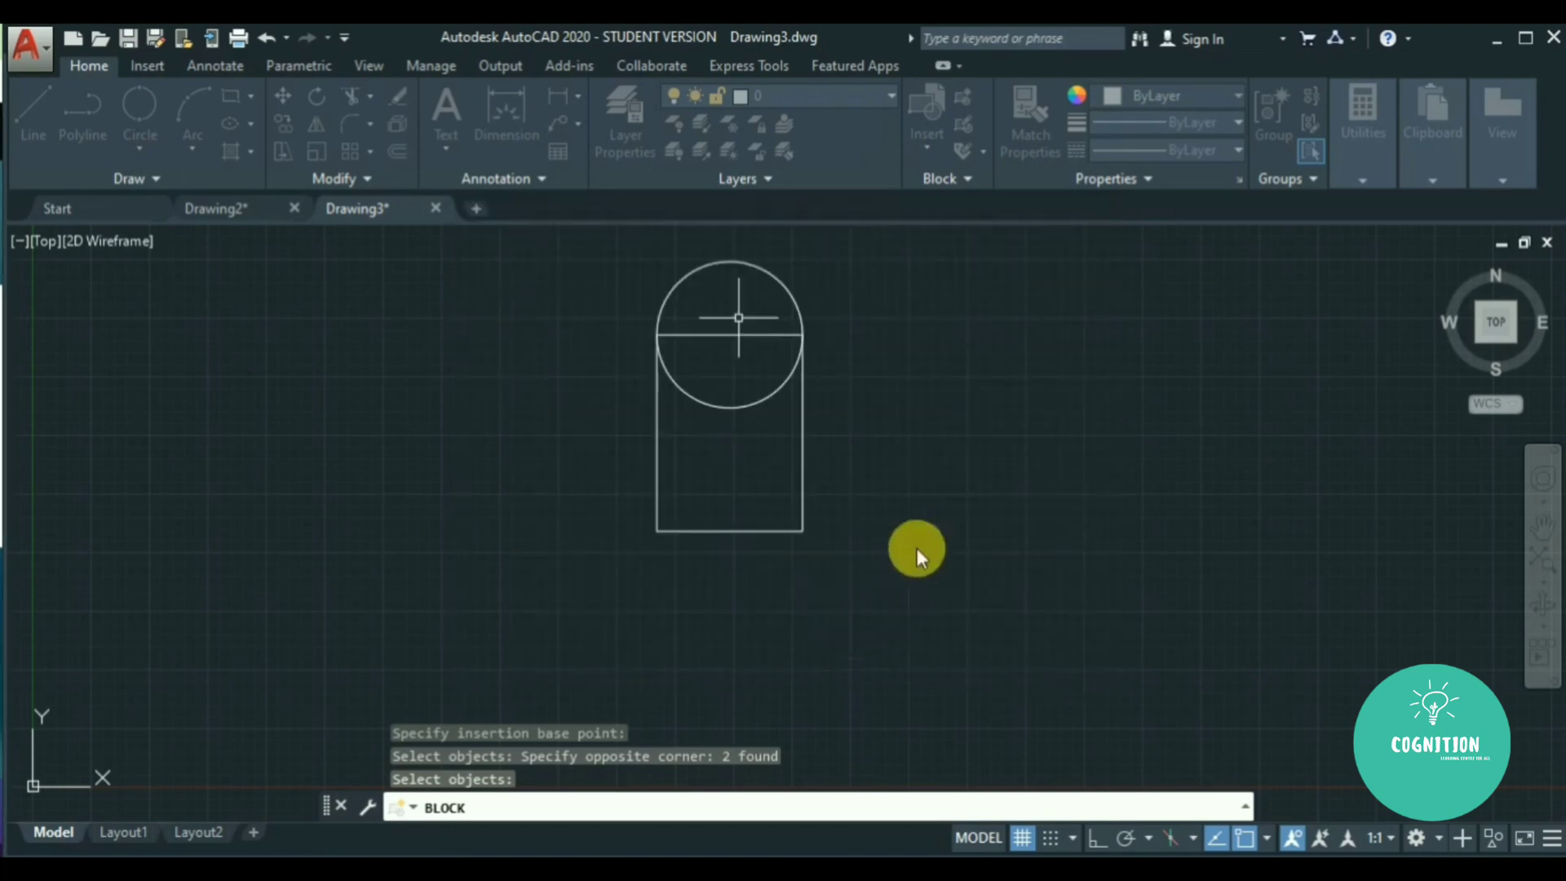
# Select the converted rectangle-and-circle shape to check that it is a single block, and clear the selection.
pyautogui.click(931, 605)
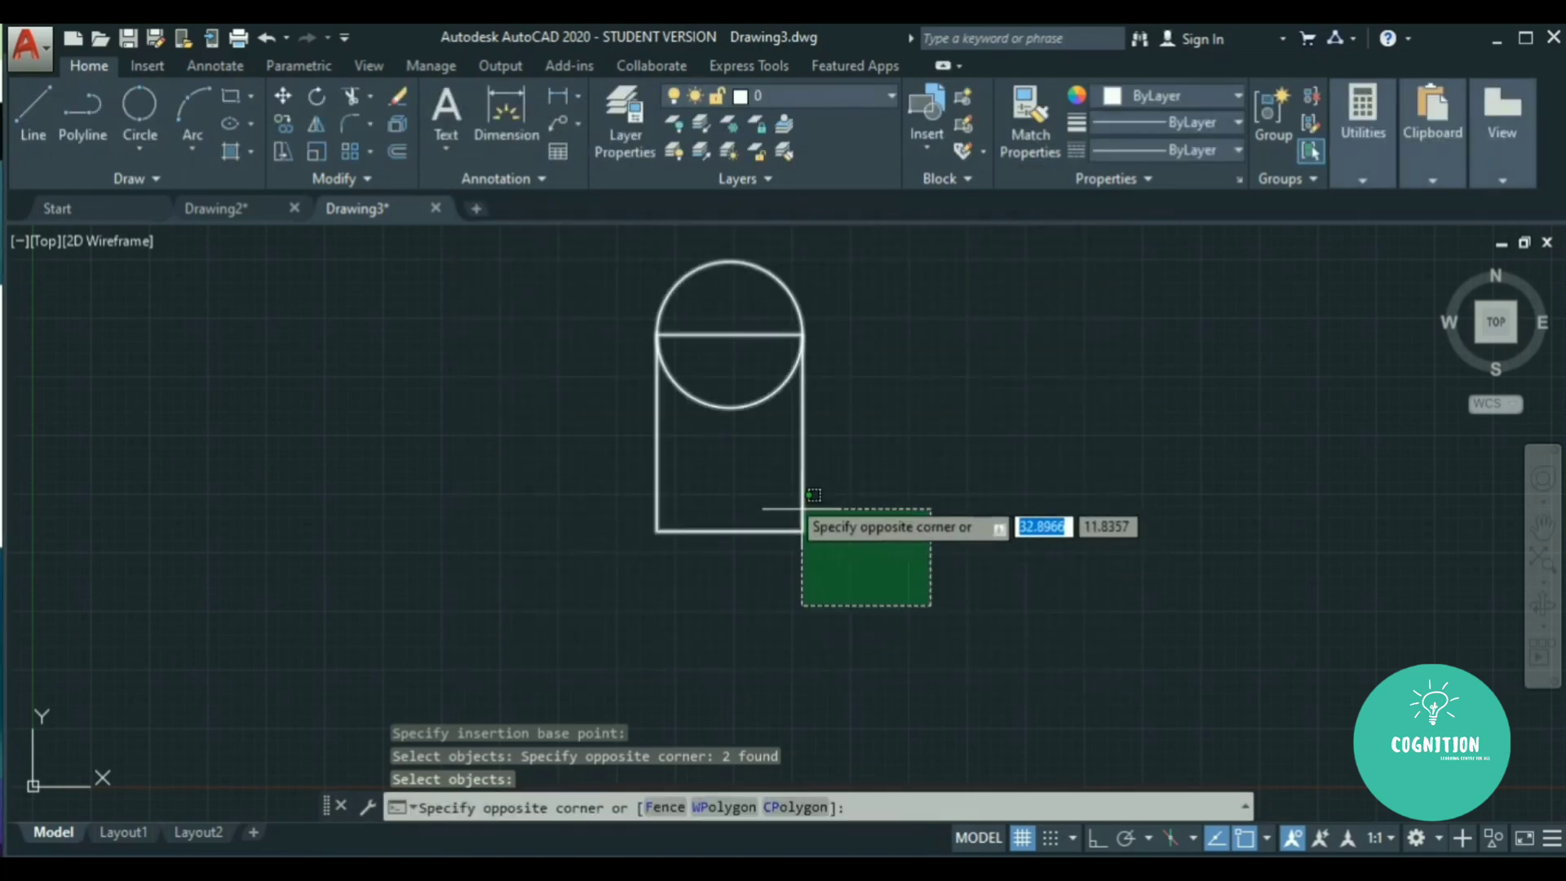
pyautogui.click(807, 501)
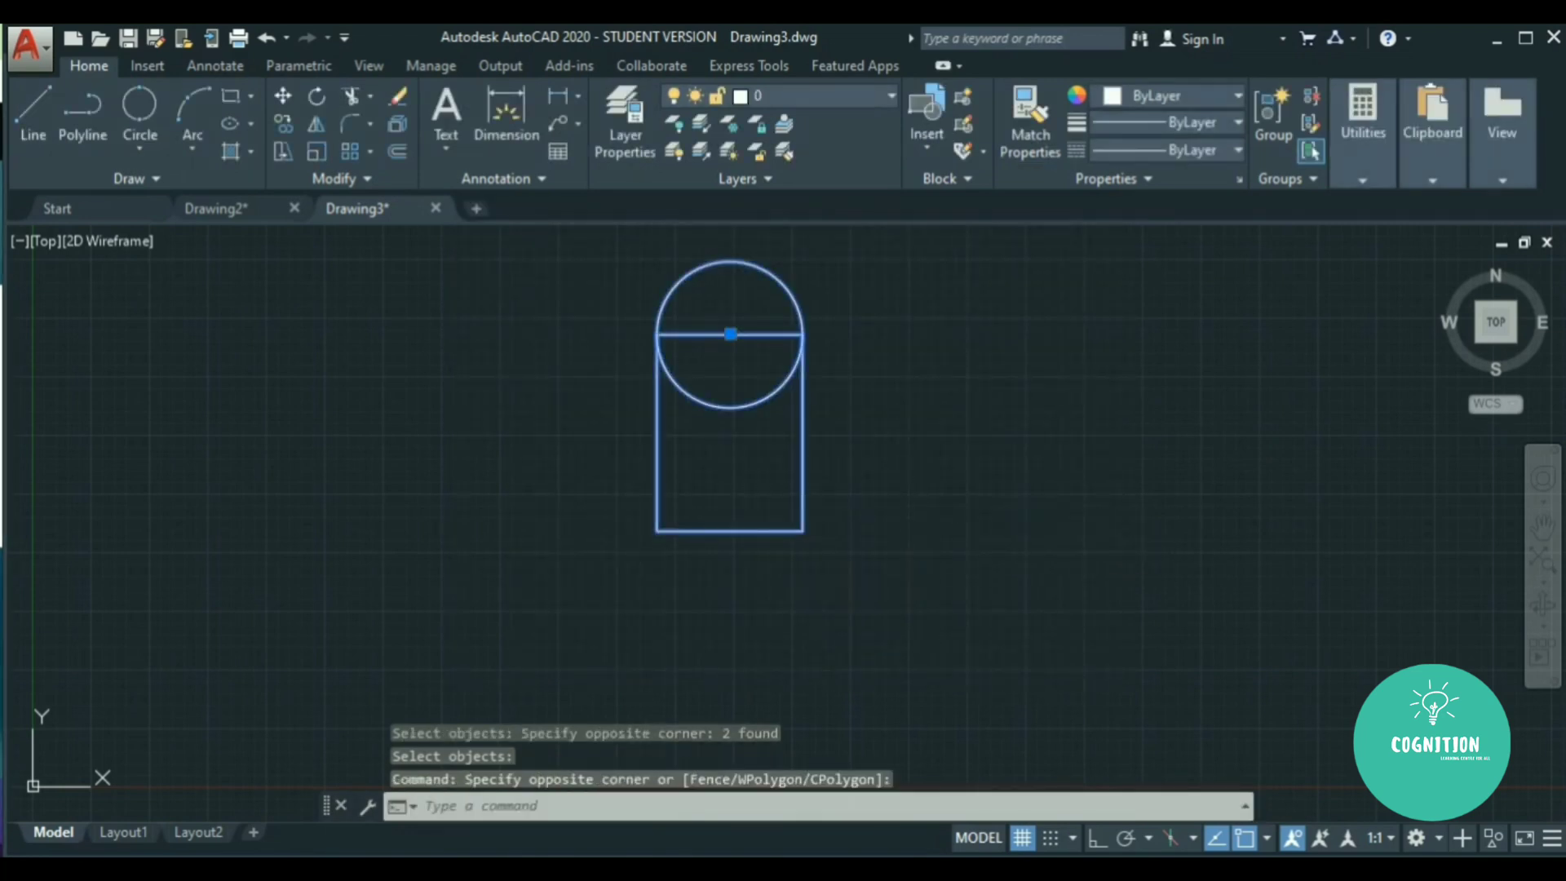
pyautogui.press('Escape')
# Insert block D from the recent blocks into the empty area of Drawing1, left of the Y axis.
pyautogui.click(927, 147)
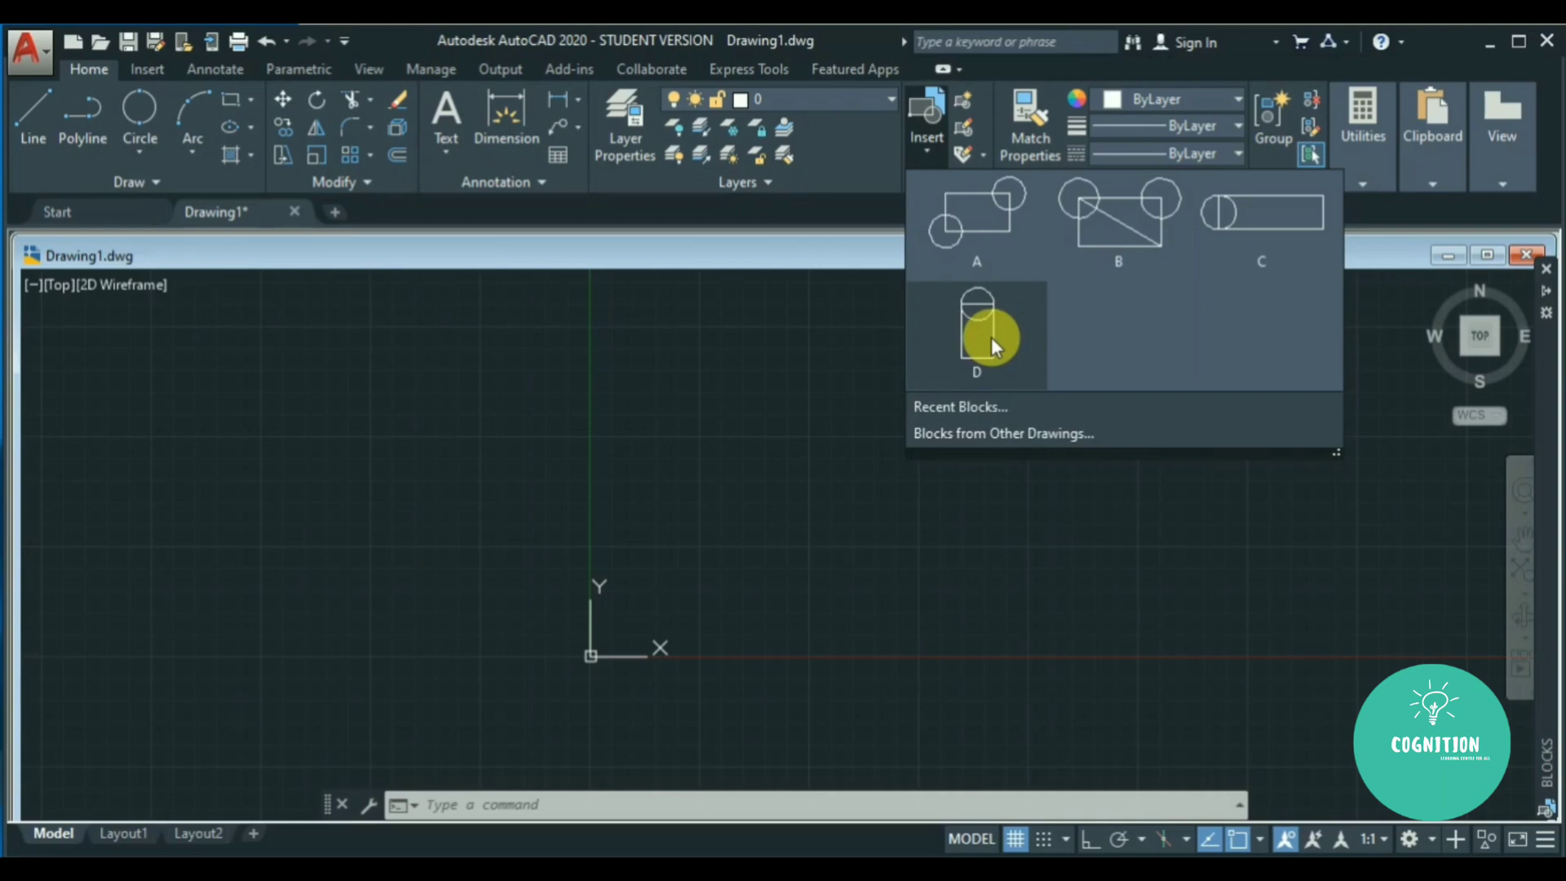
pyautogui.click(982, 406)
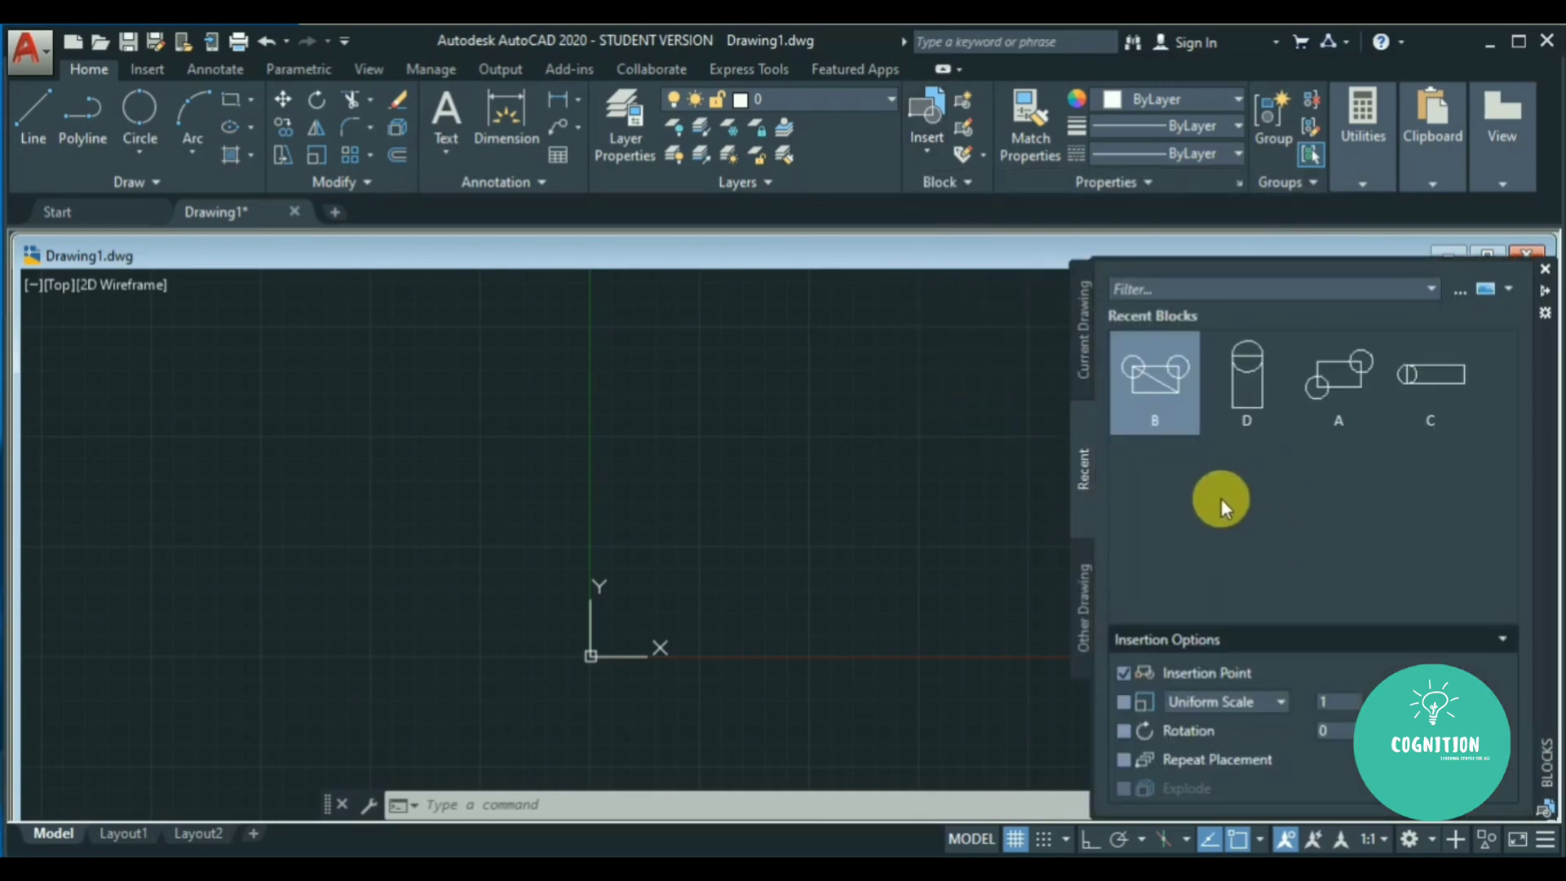
pyautogui.click(1250, 376)
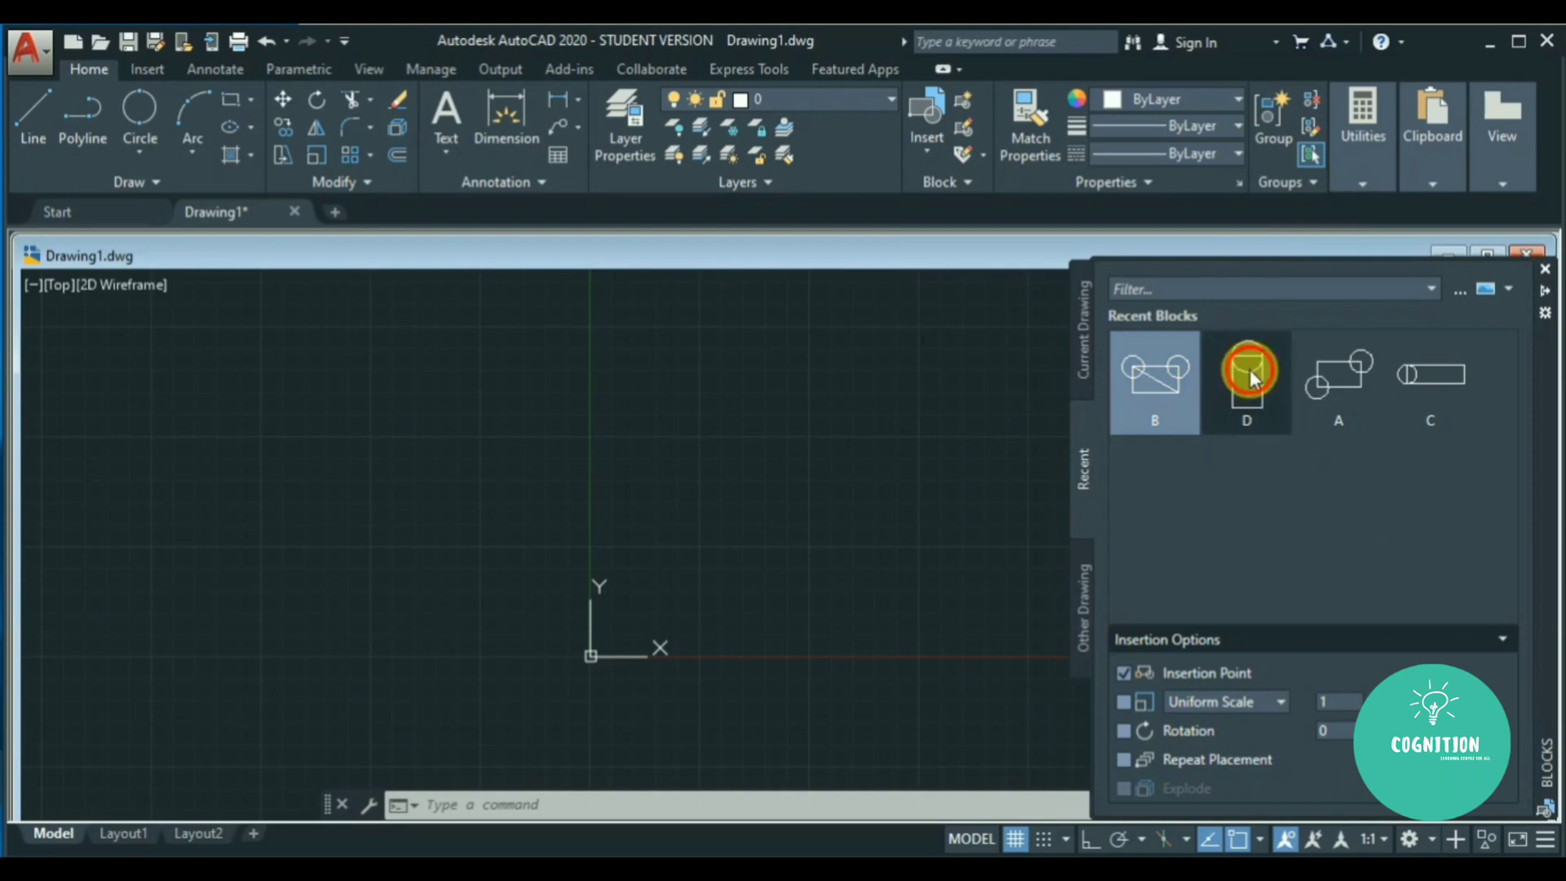
pyautogui.click(286, 507)
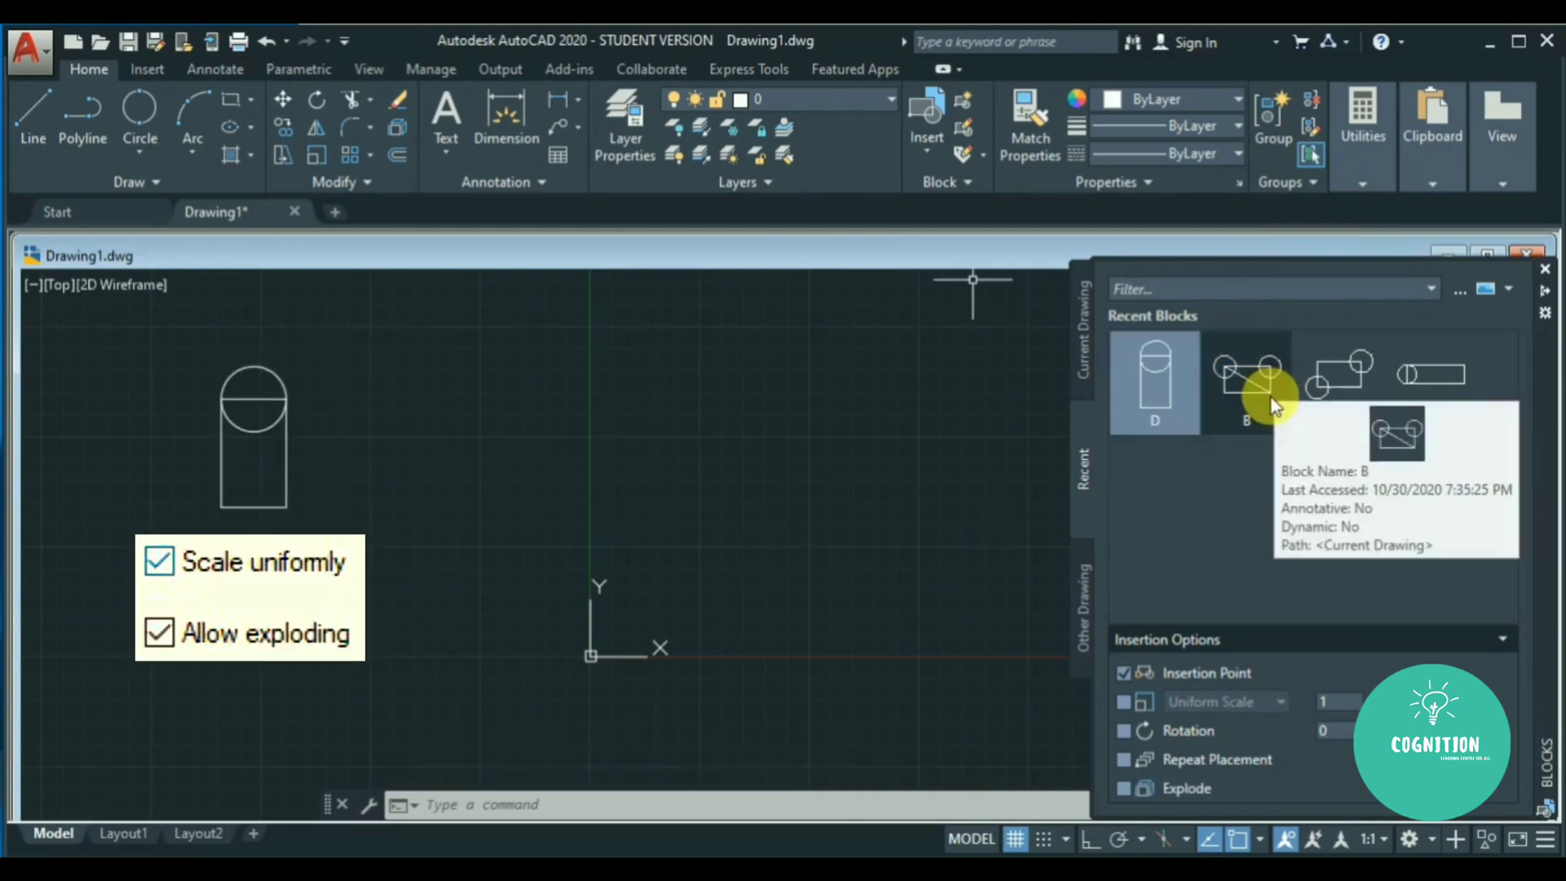
# Insert block B from the recent blocks to the right of block D and set the blocks palette to auto-hide.
pyautogui.click(1270, 397)
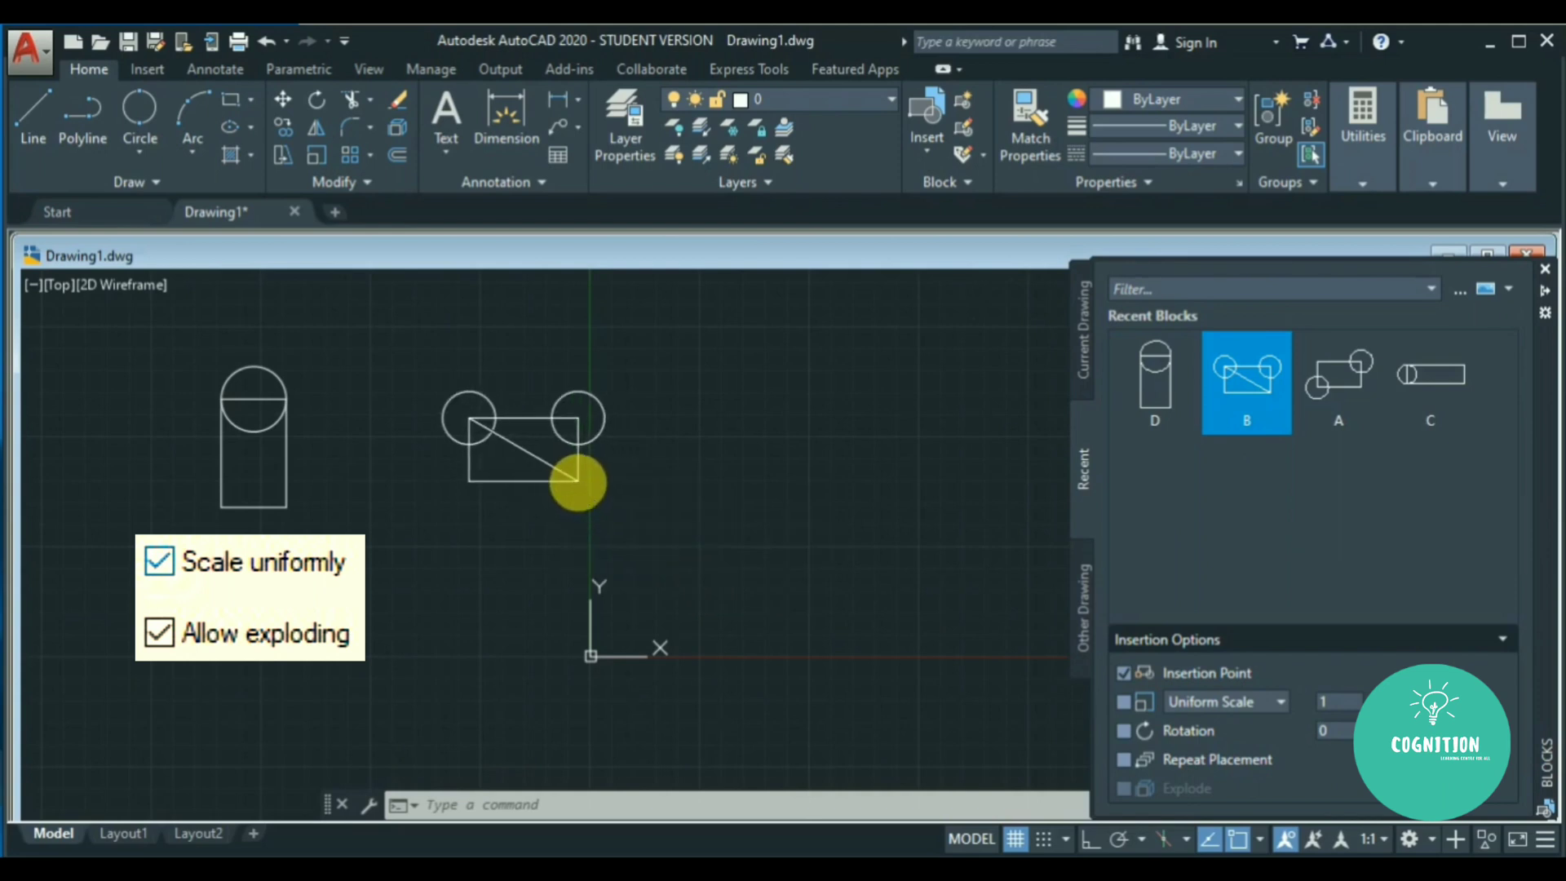
pyautogui.click(577, 483)
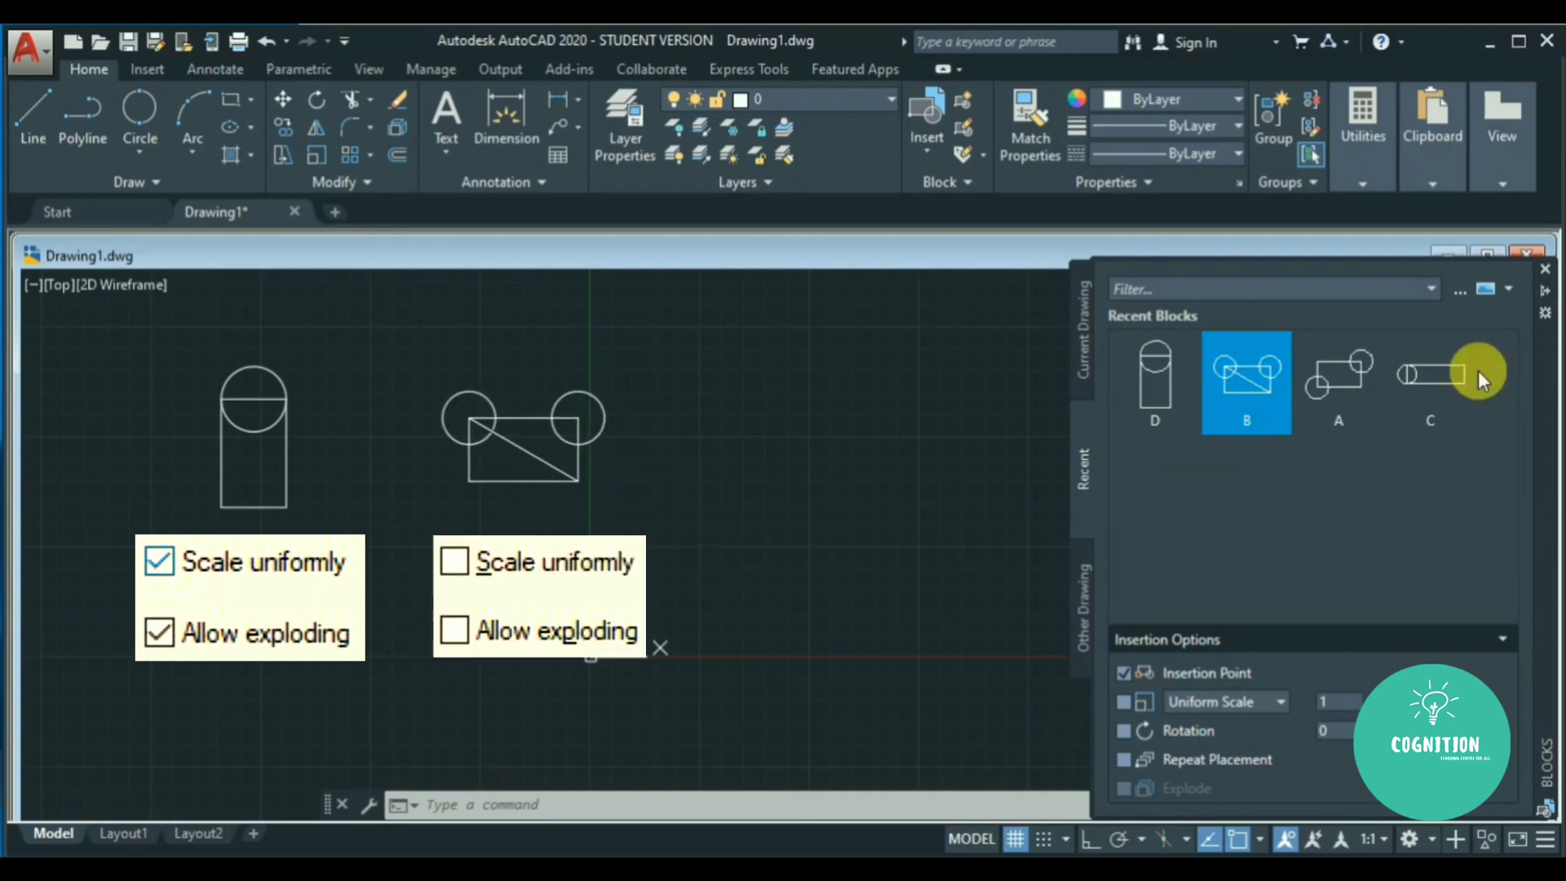
pyautogui.click(1544, 290)
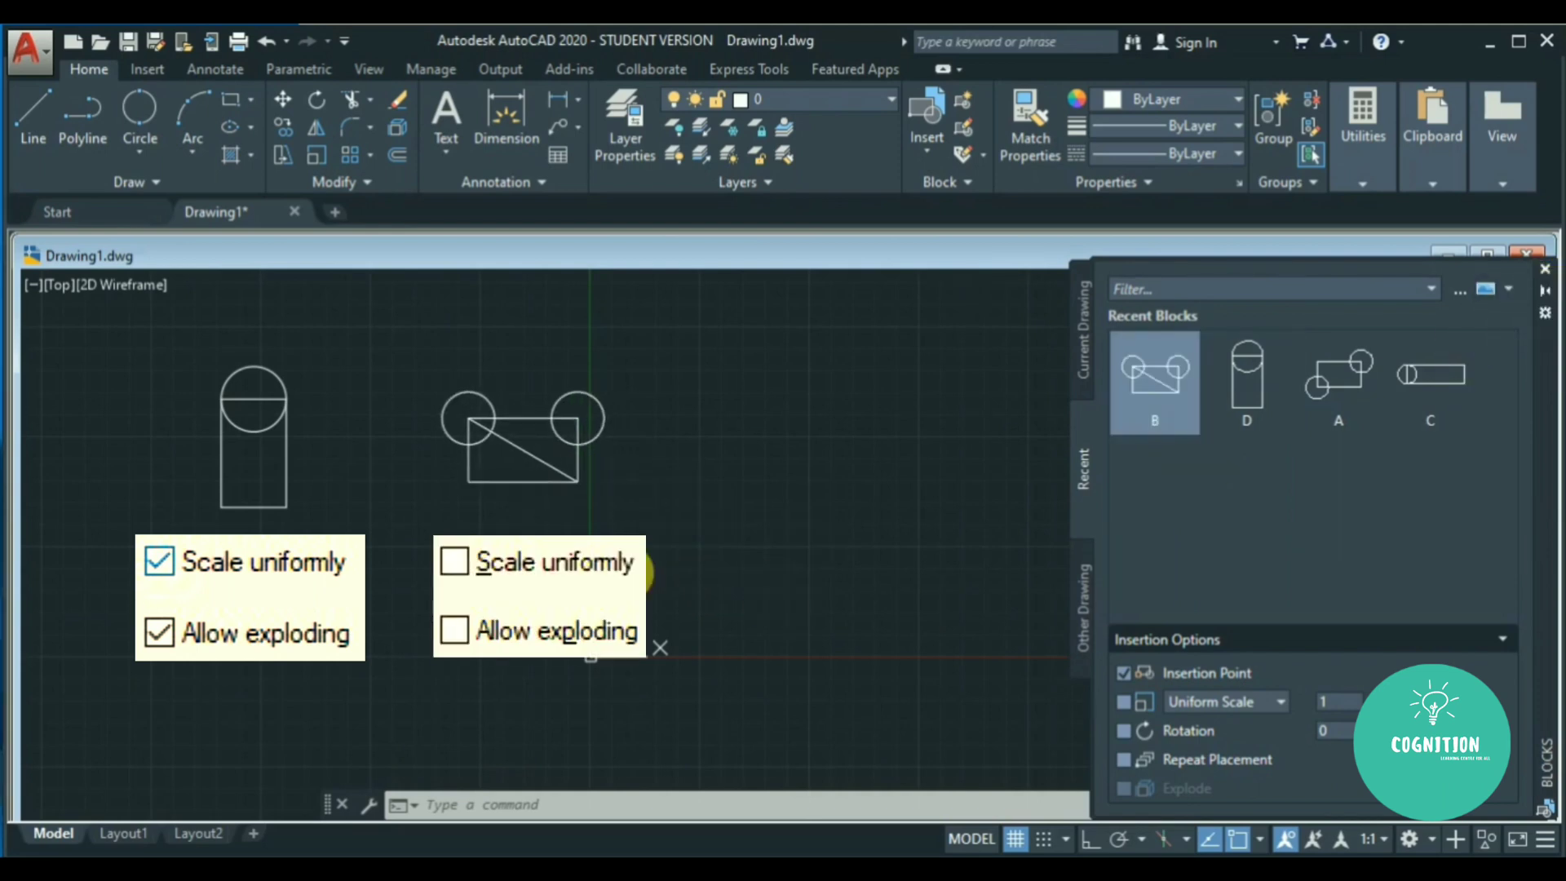
# Set the X scale of block D to 2 in its properties and check whether its Y scale is editable.
pyautogui.click(222, 440)
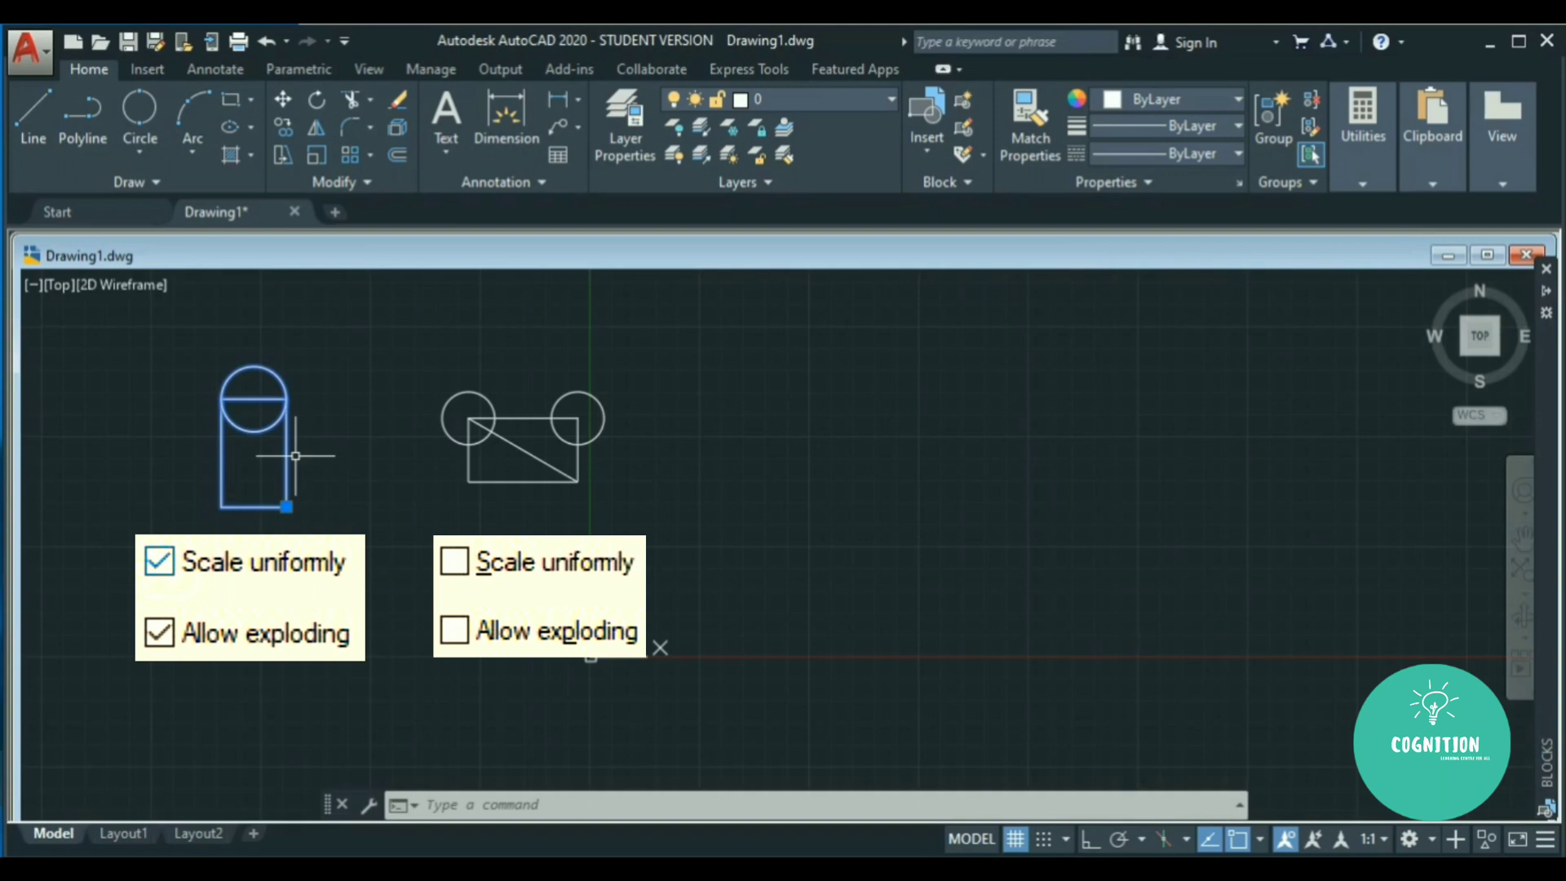
pyautogui.write('CH')
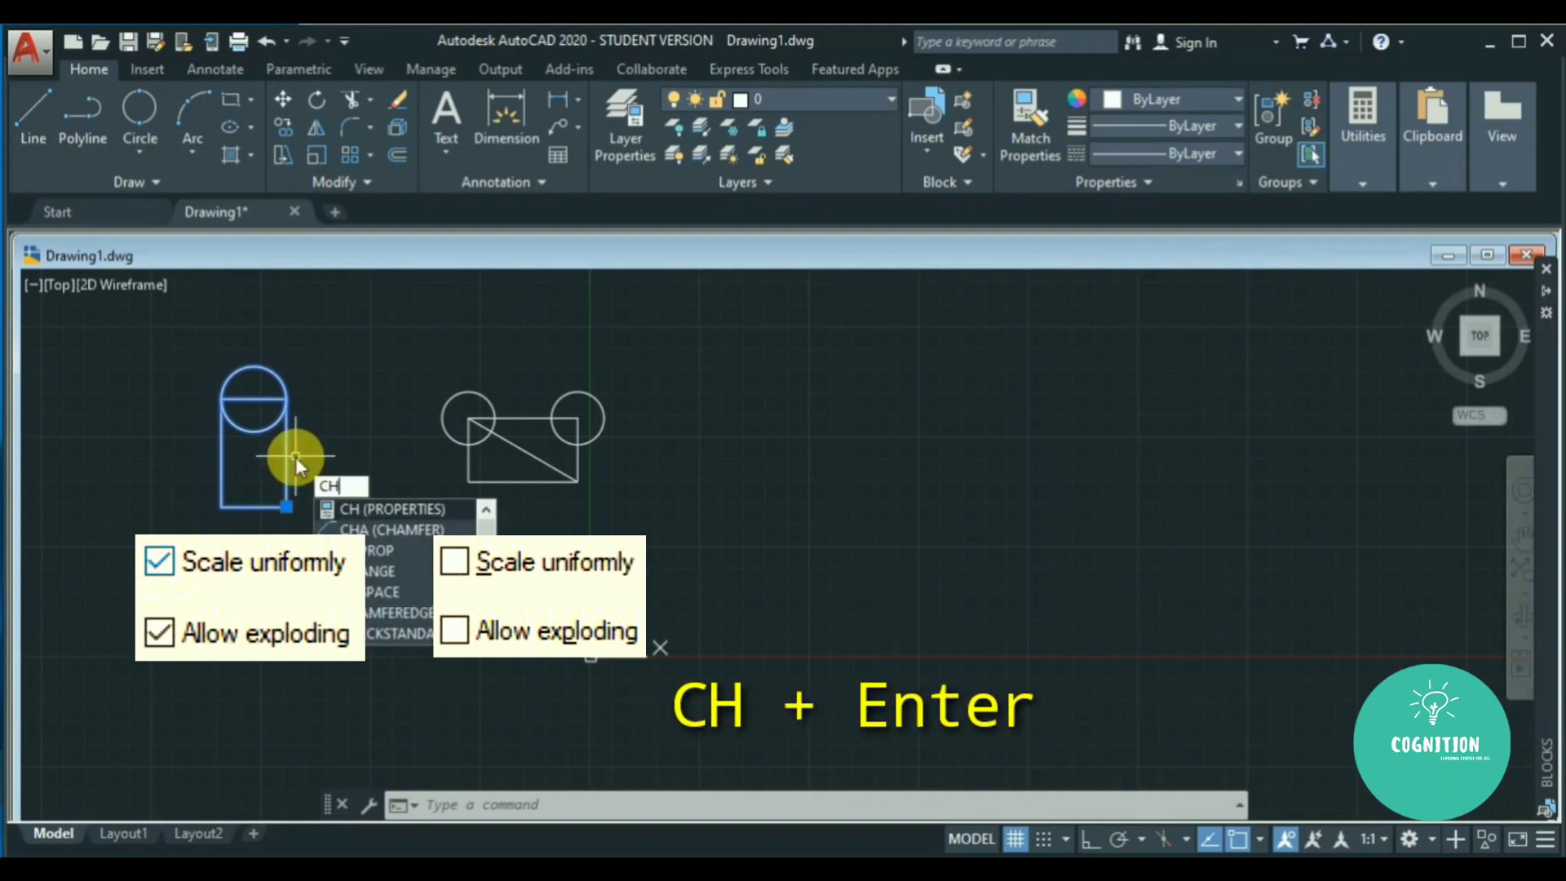
pyautogui.press('Return')
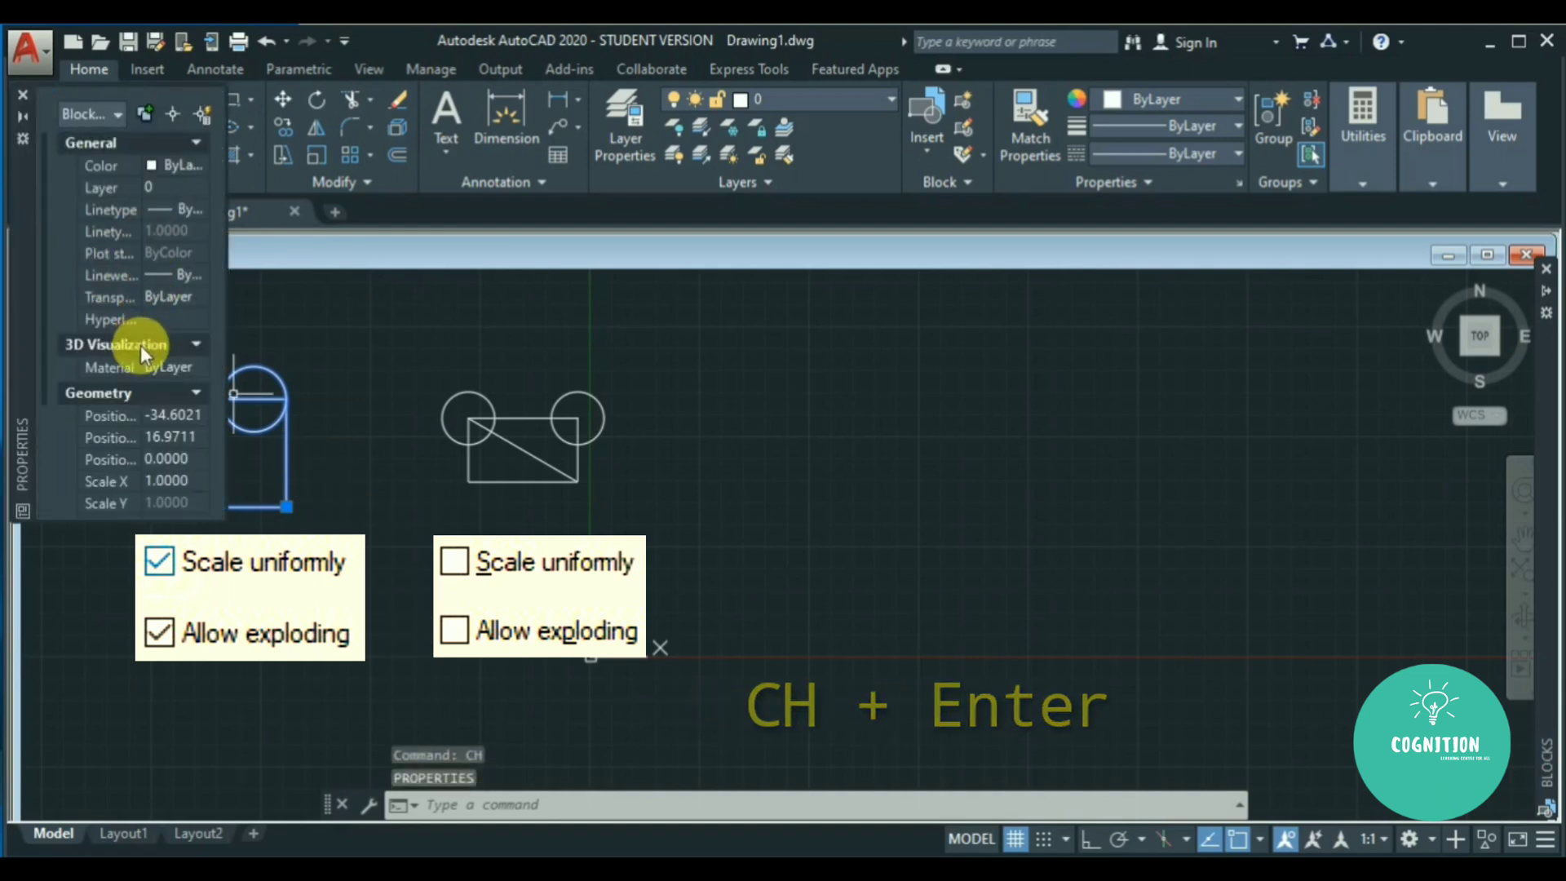
pyautogui.scroll(-3, 141, 340)
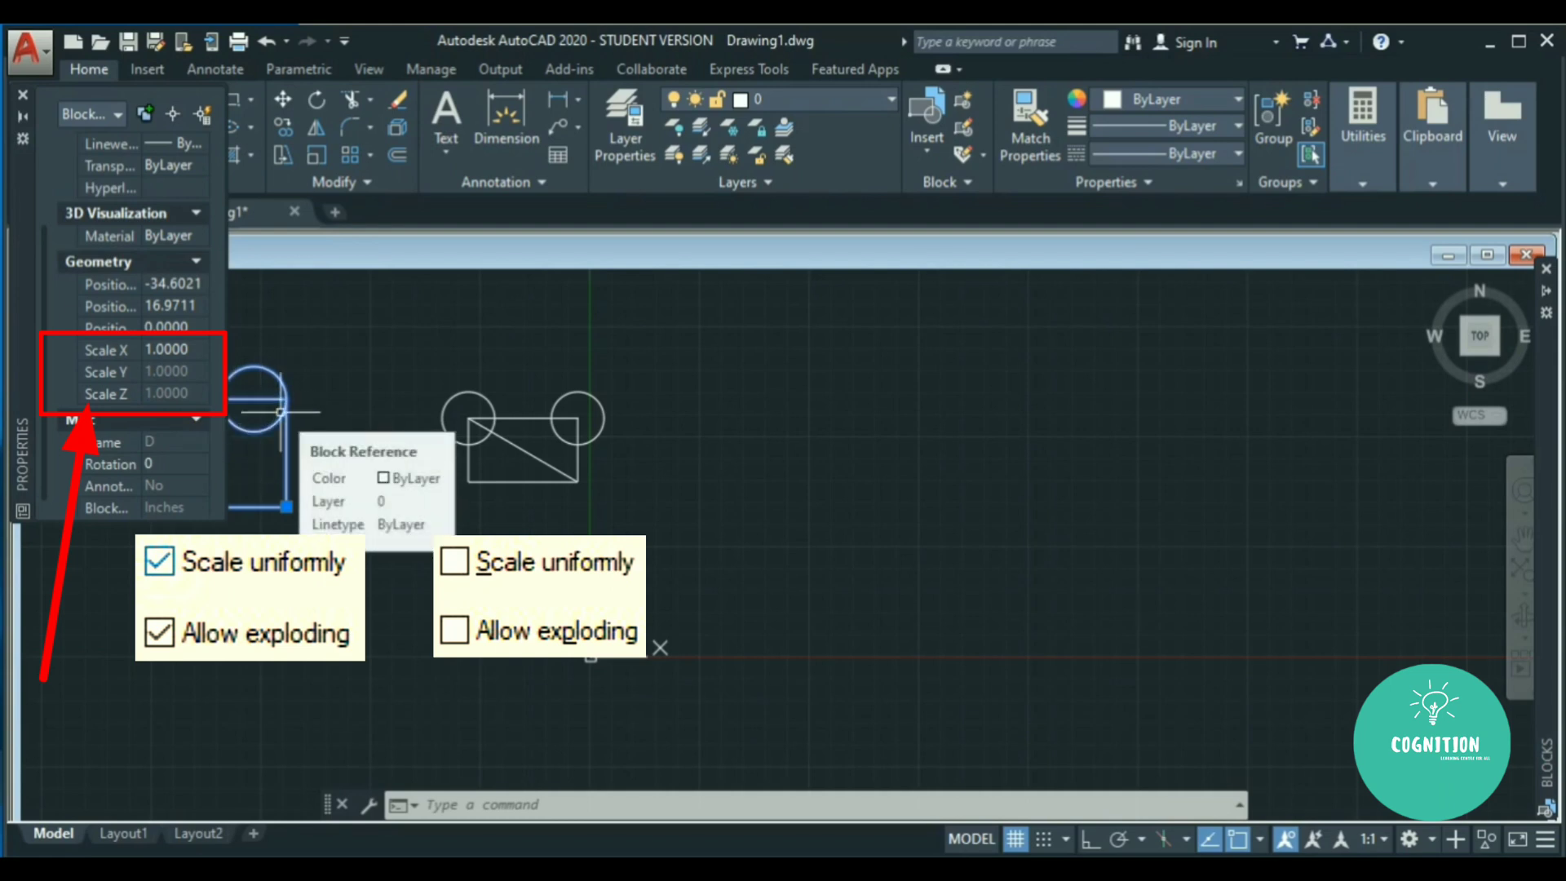
pyautogui.click(155, 350)
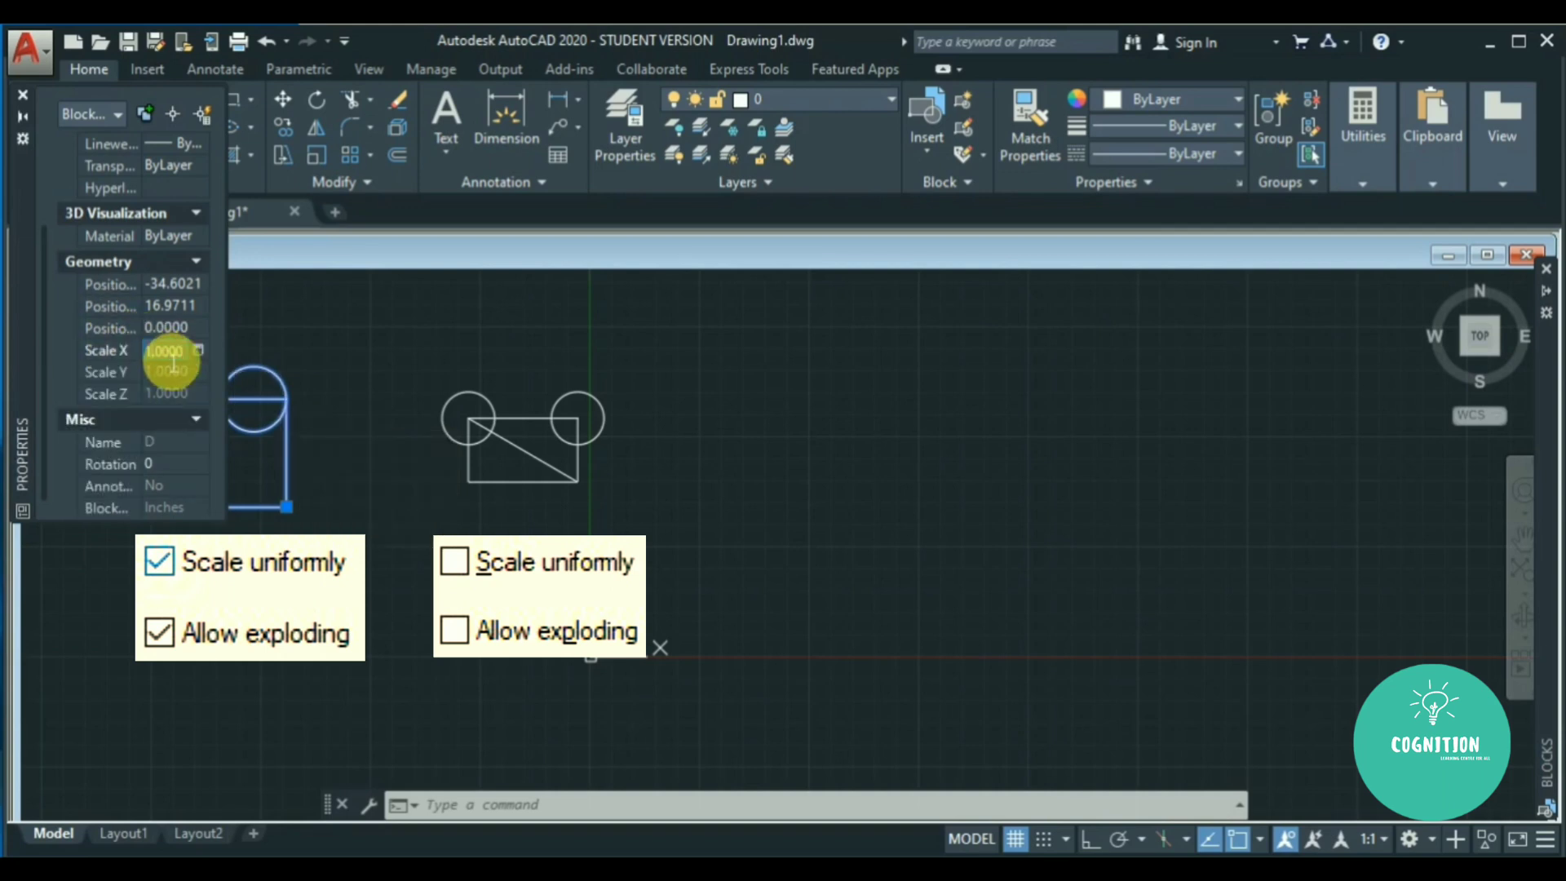
pyautogui.write('2')
pyautogui.press('Return')
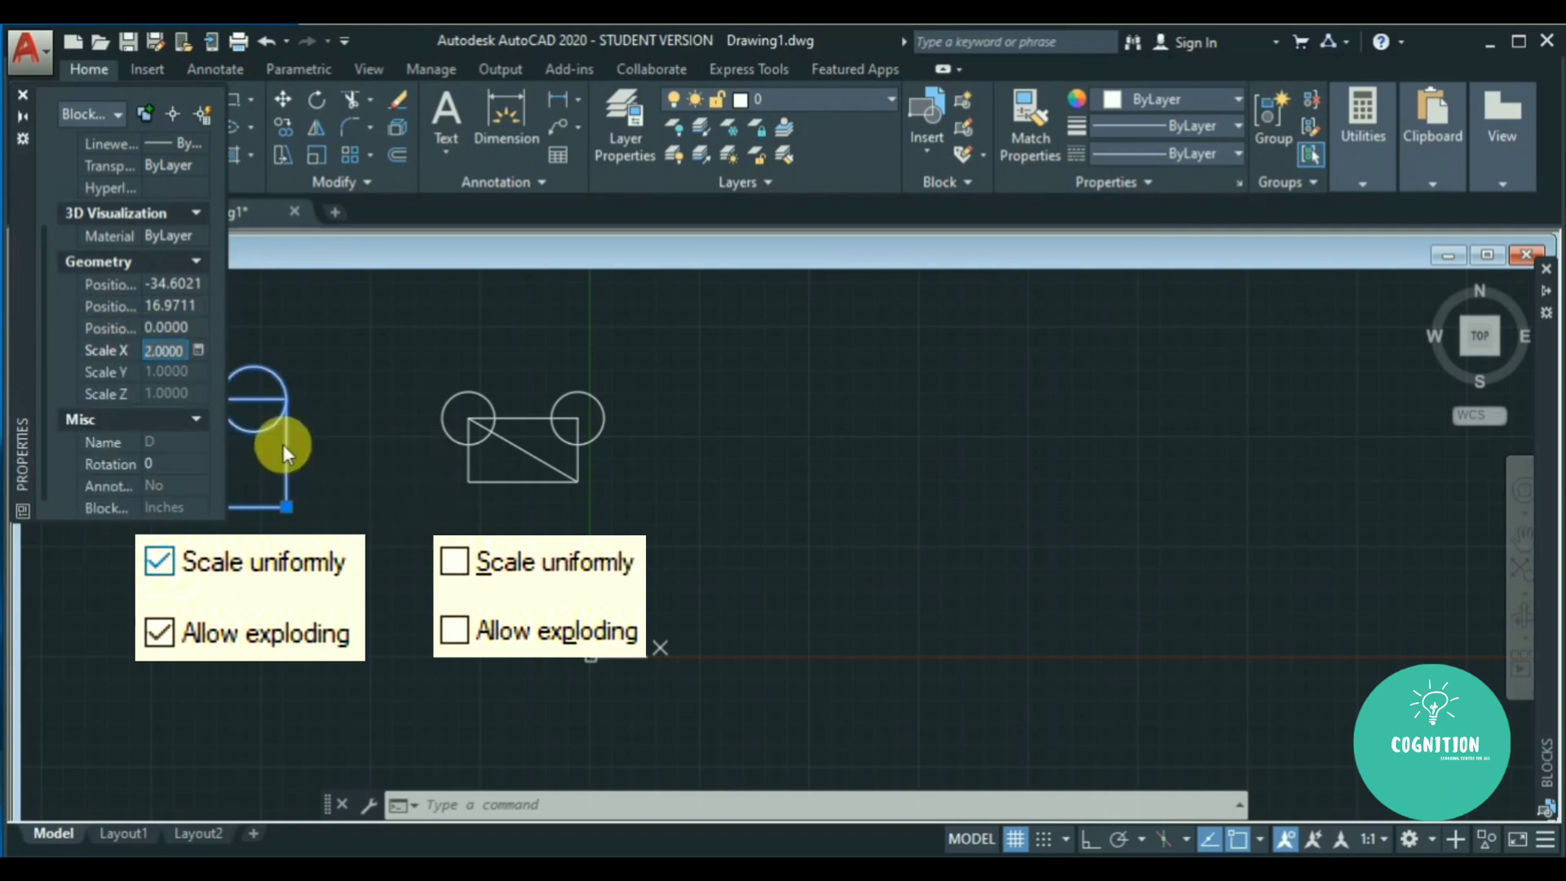
pyautogui.press('Tab')
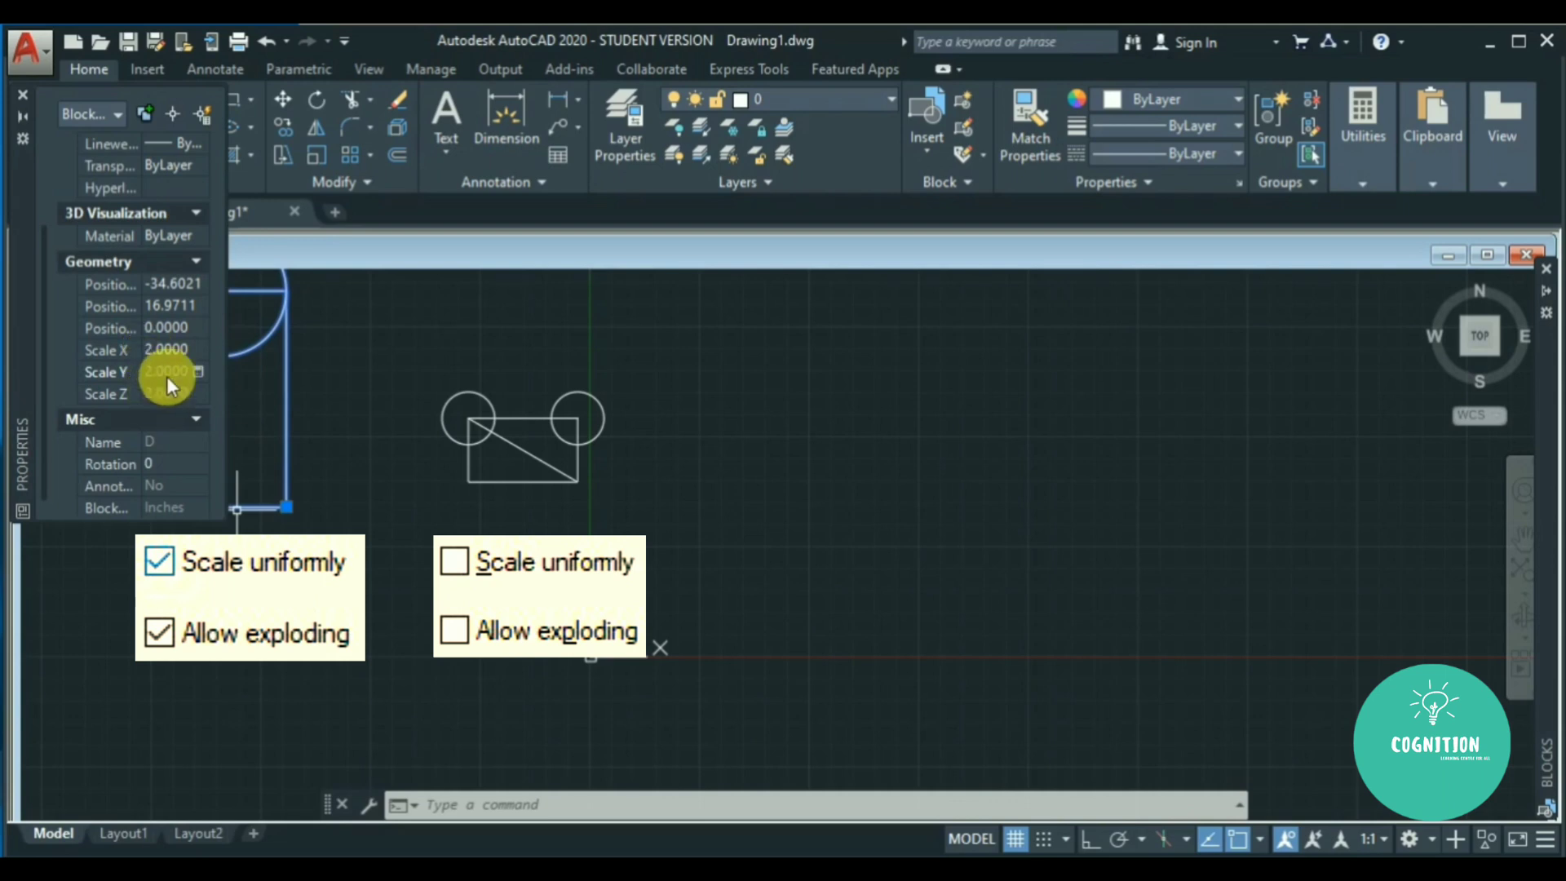
pyautogui.click(157, 367)
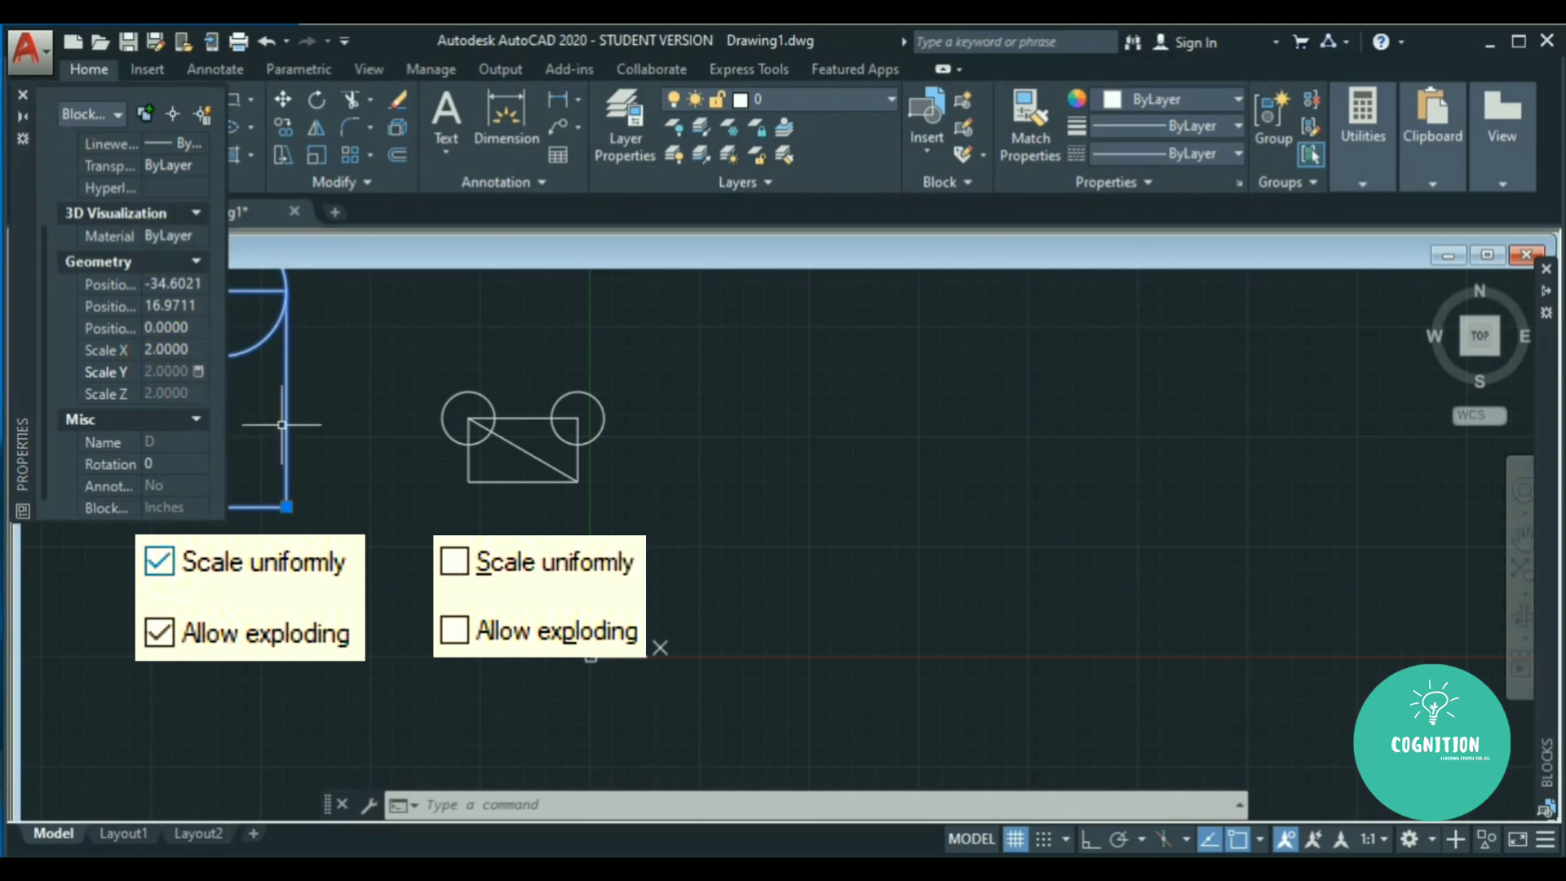
# Move block D from the left of block B to the empty area on its right, past the Y axis.
pyautogui.click(322, 439)
pyautogui.click(255, 384)
pyautogui.write('ex')
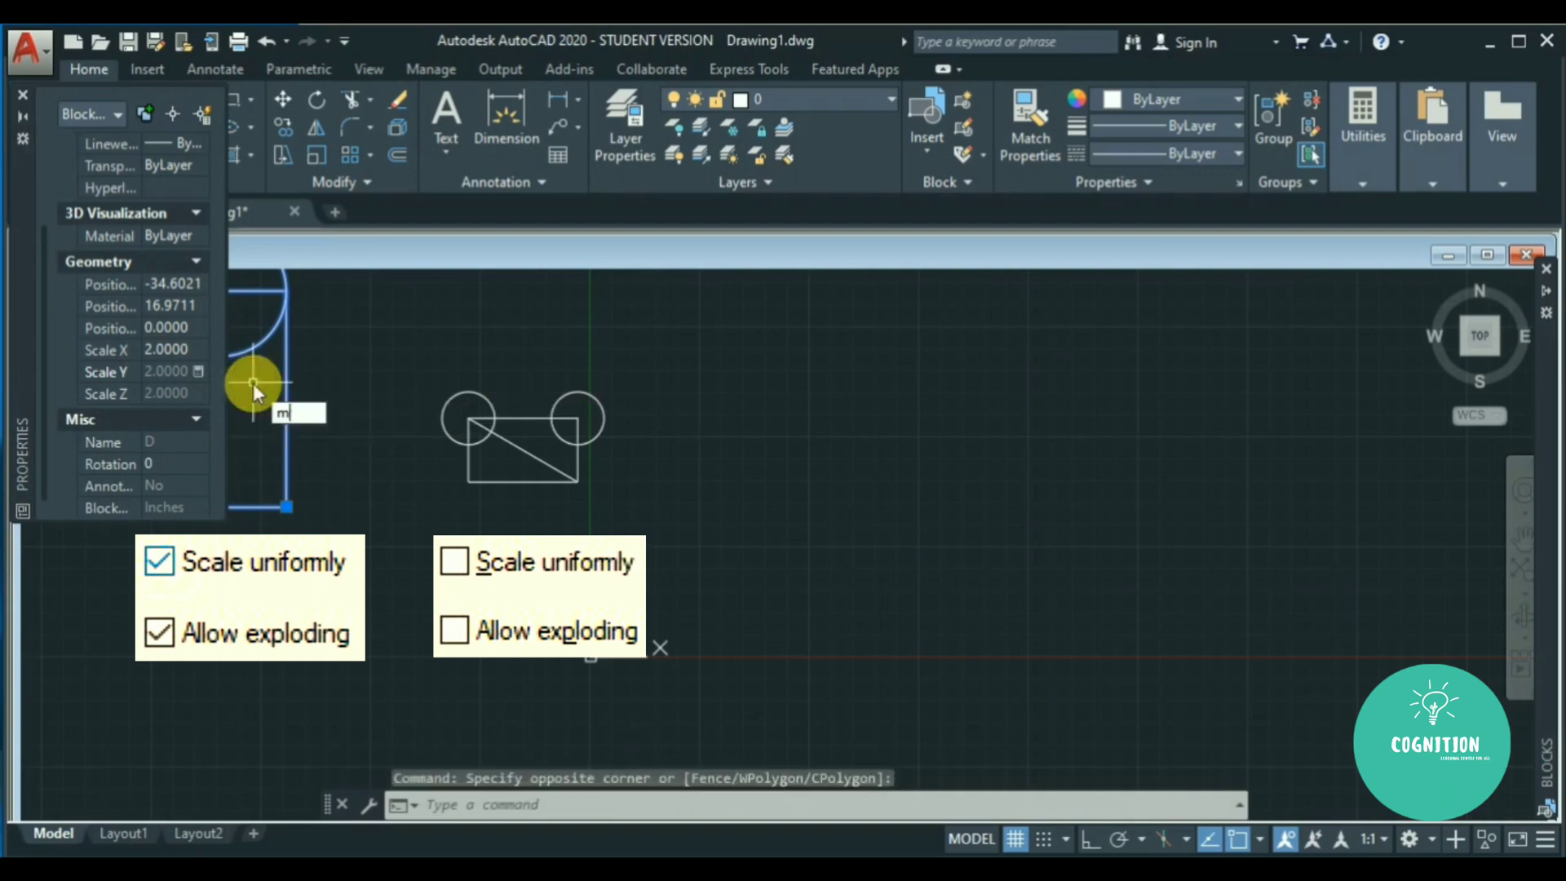
pyautogui.press('Return')
pyautogui.write('m')
pyautogui.press('Return')
pyautogui.click(319, 447)
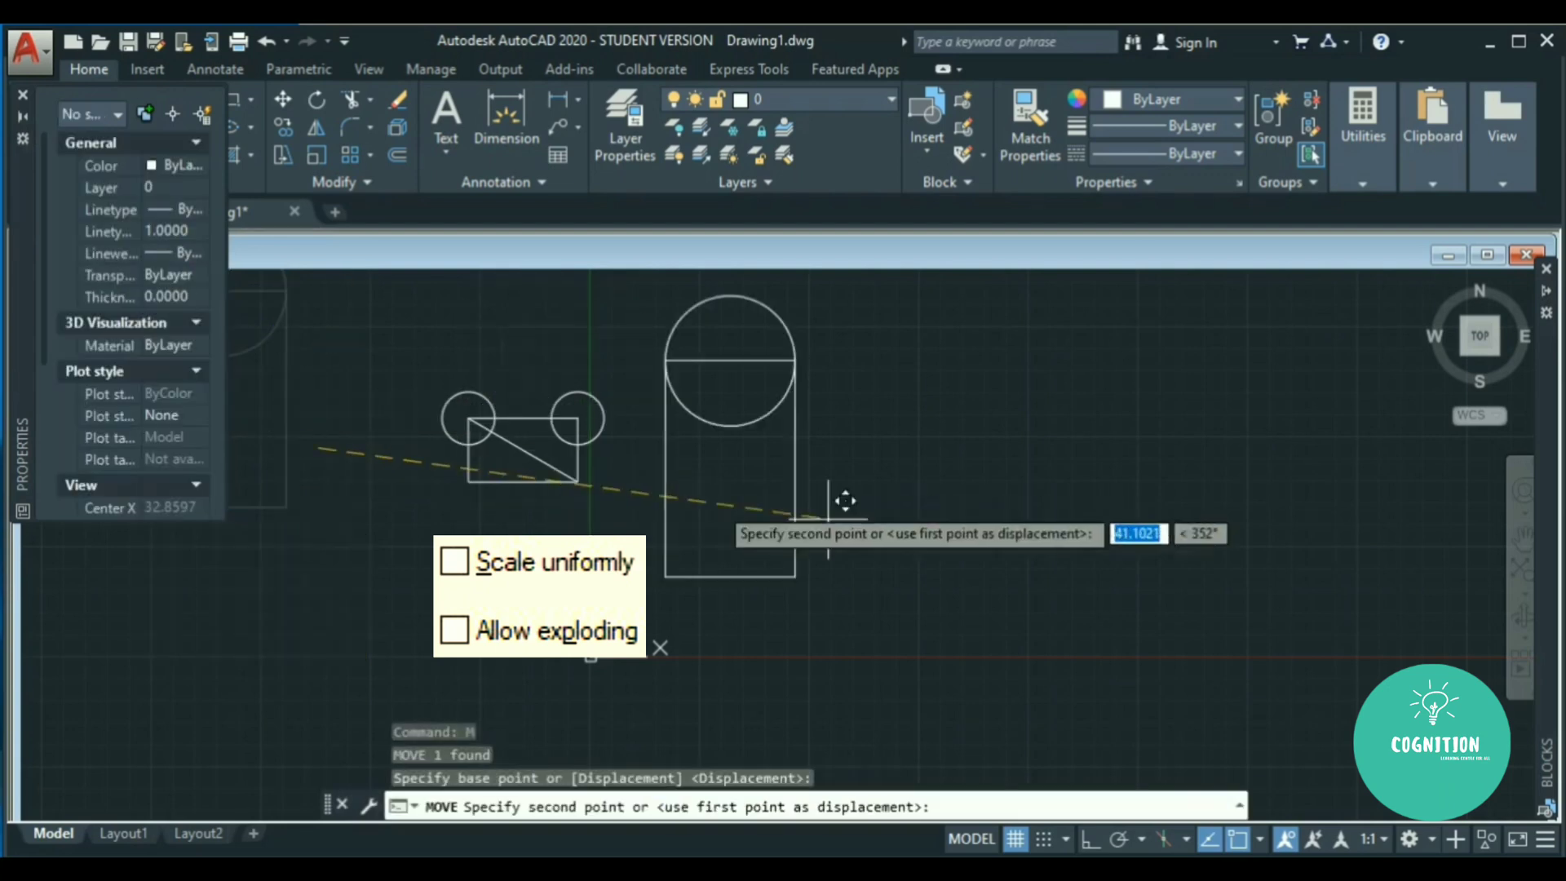
pyautogui.click(1105, 526)
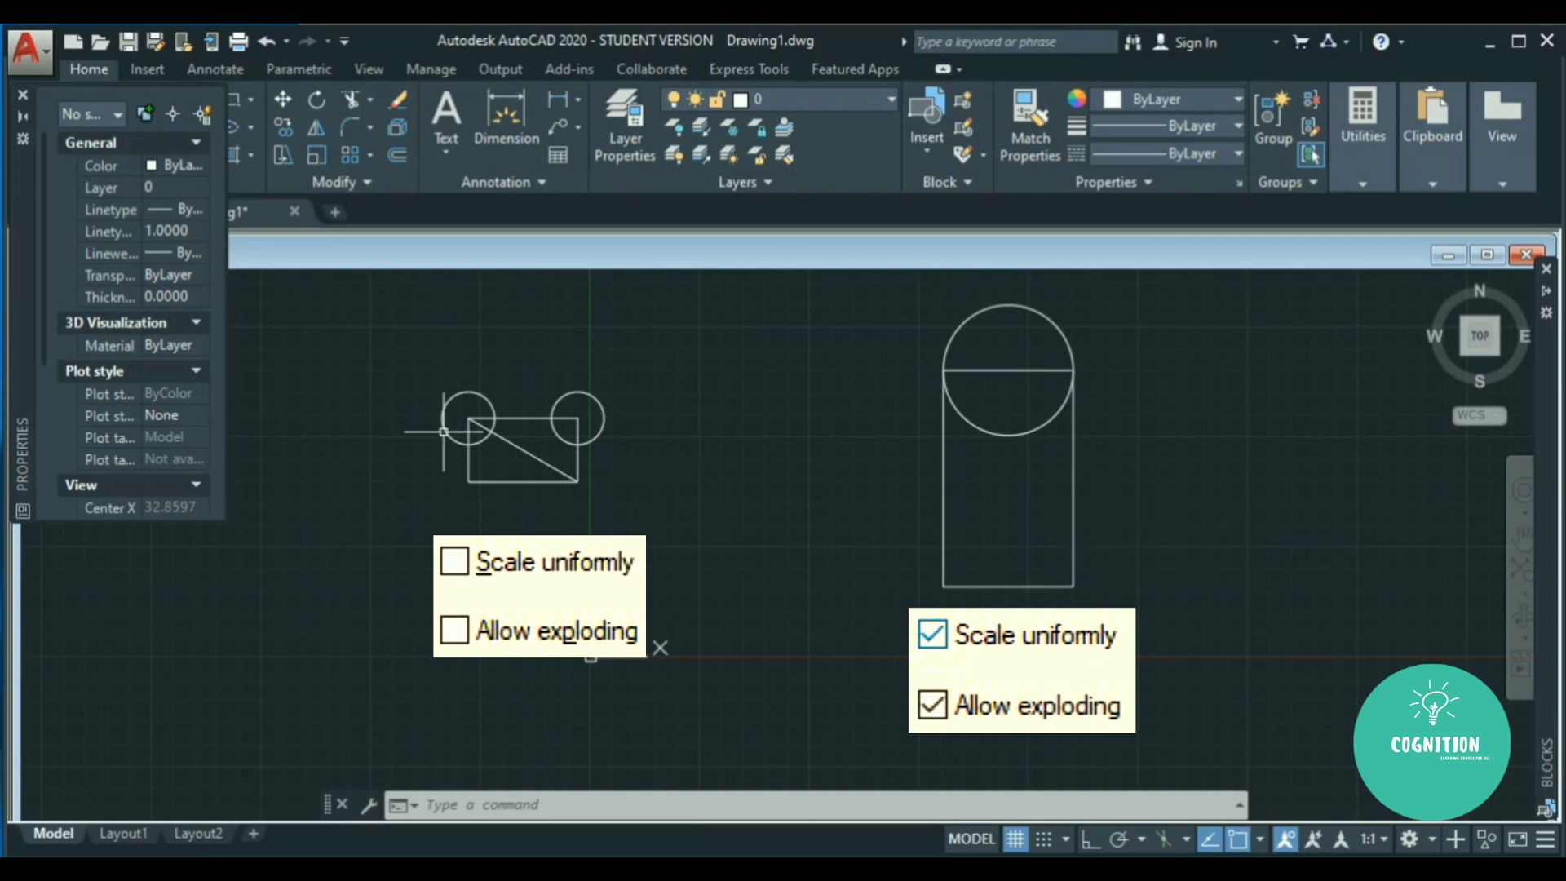
# Set the X scale of block D to 3 in its properties.
pyautogui.click(1189, 563)
pyautogui.click(1074, 507)
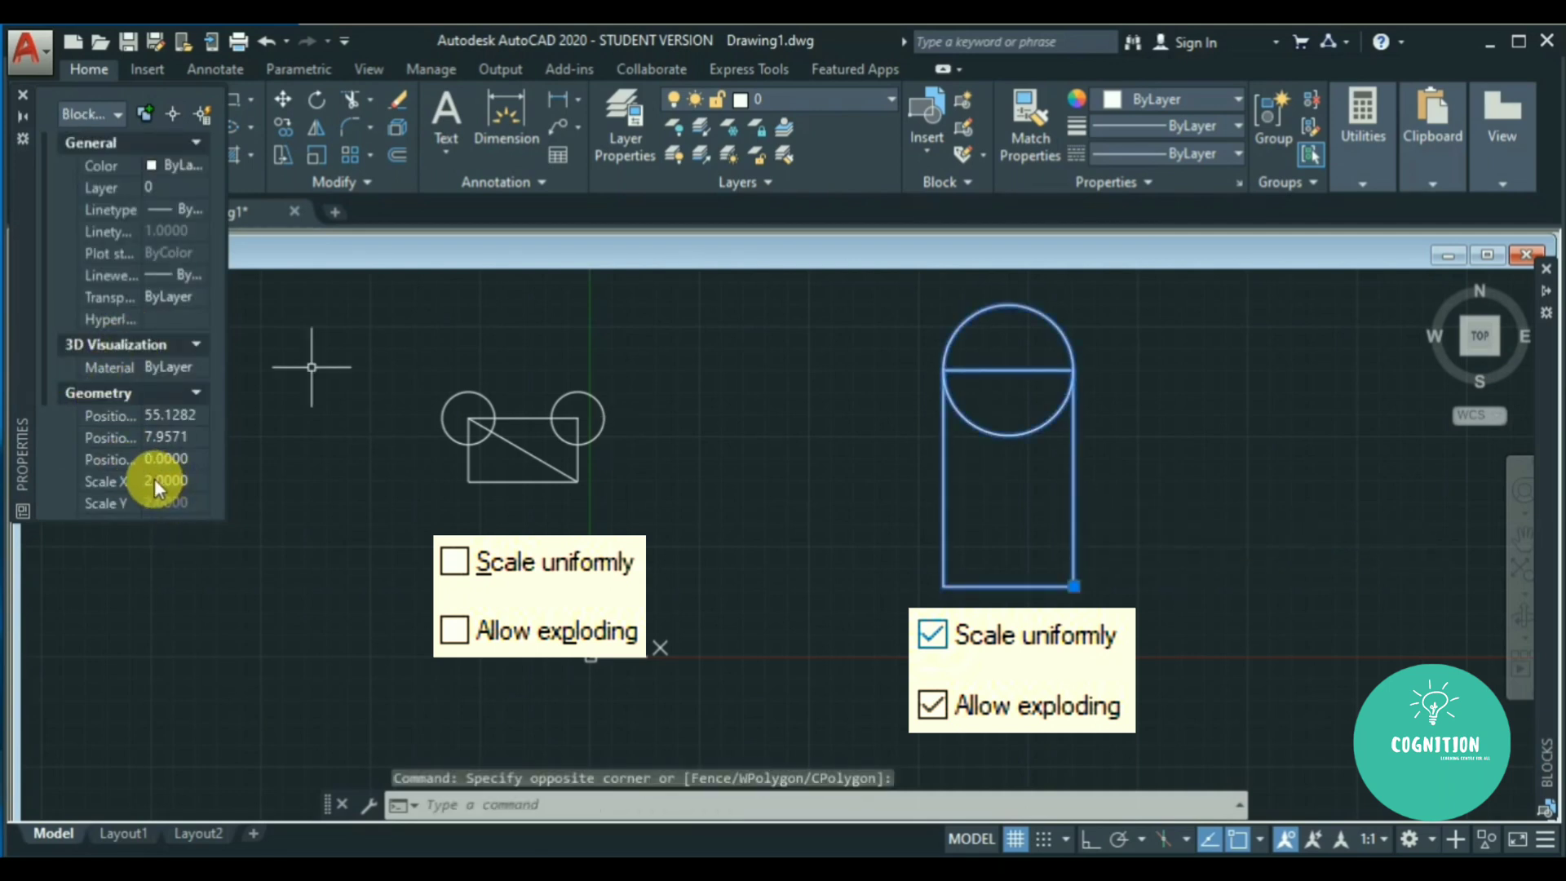
pyautogui.click(155, 478)
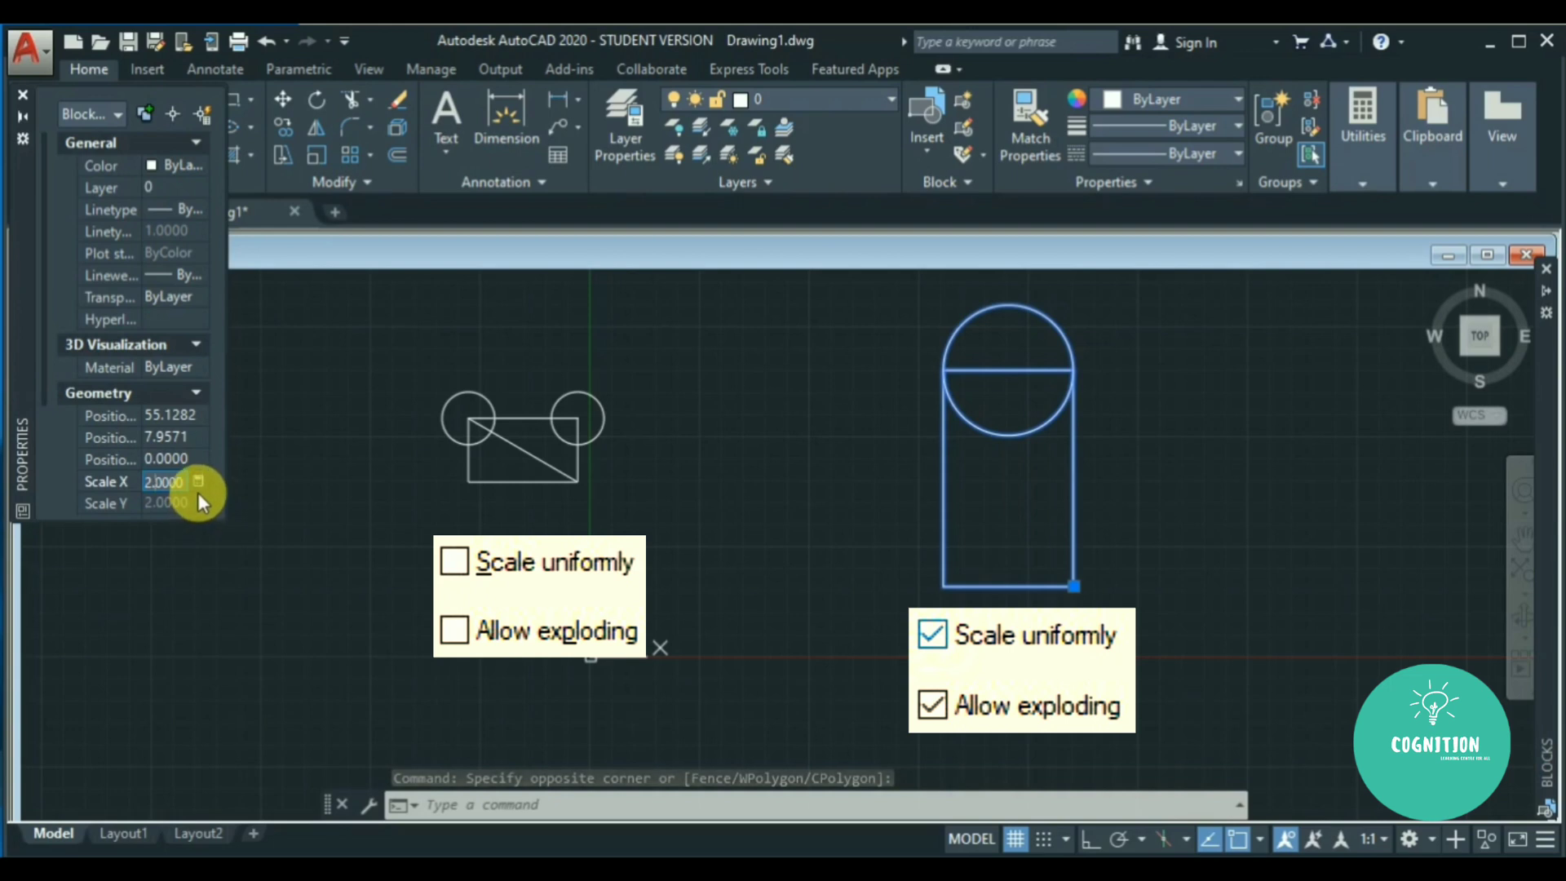
pyautogui.write('5')
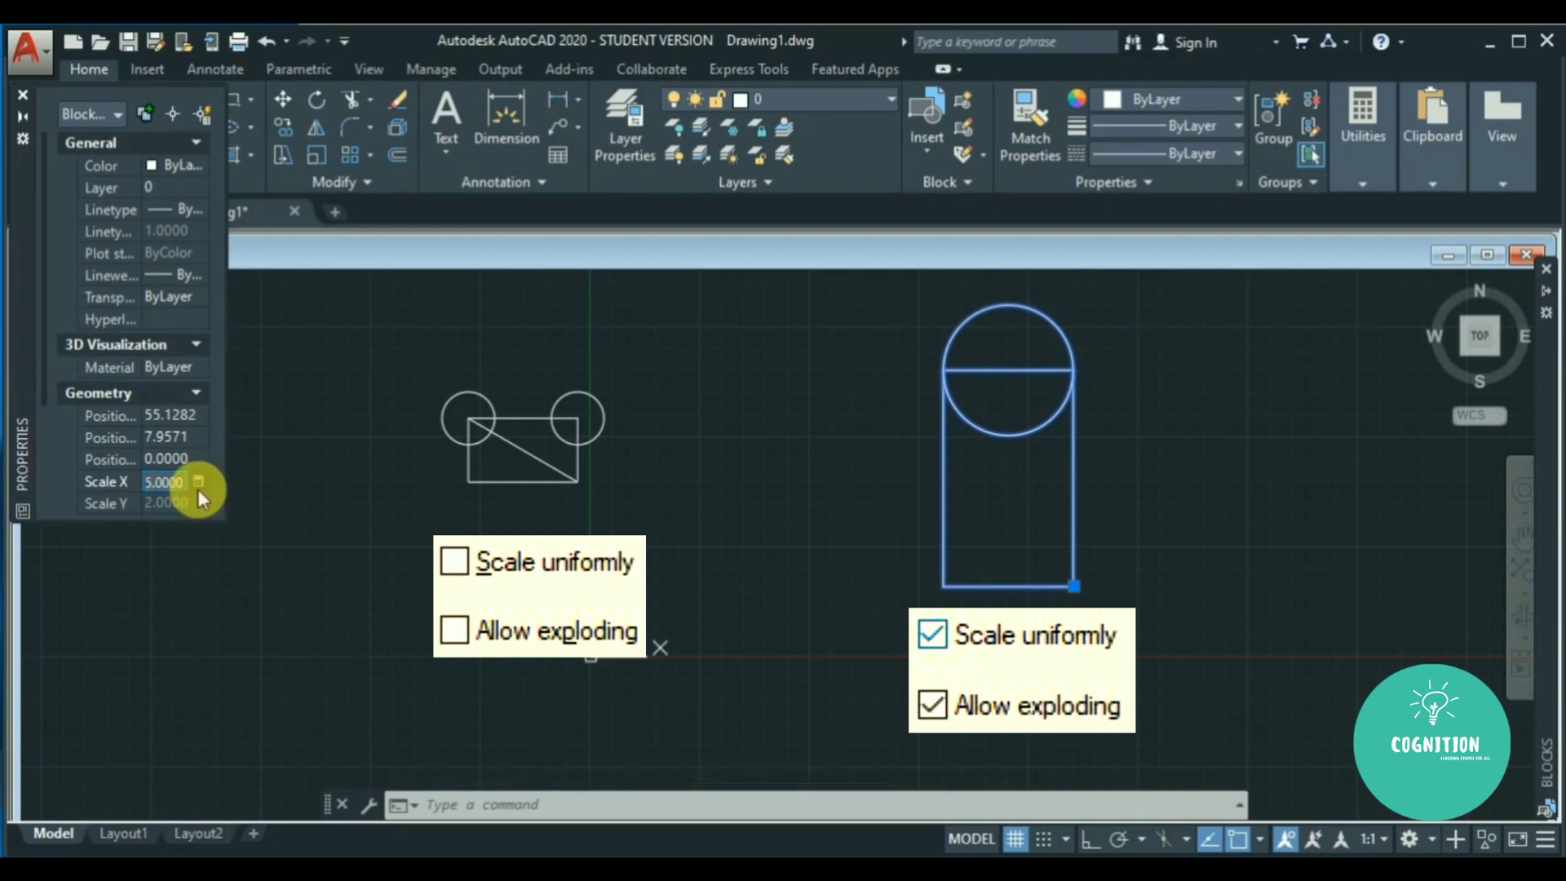
pyautogui.write('3')
pyautogui.press('Return')
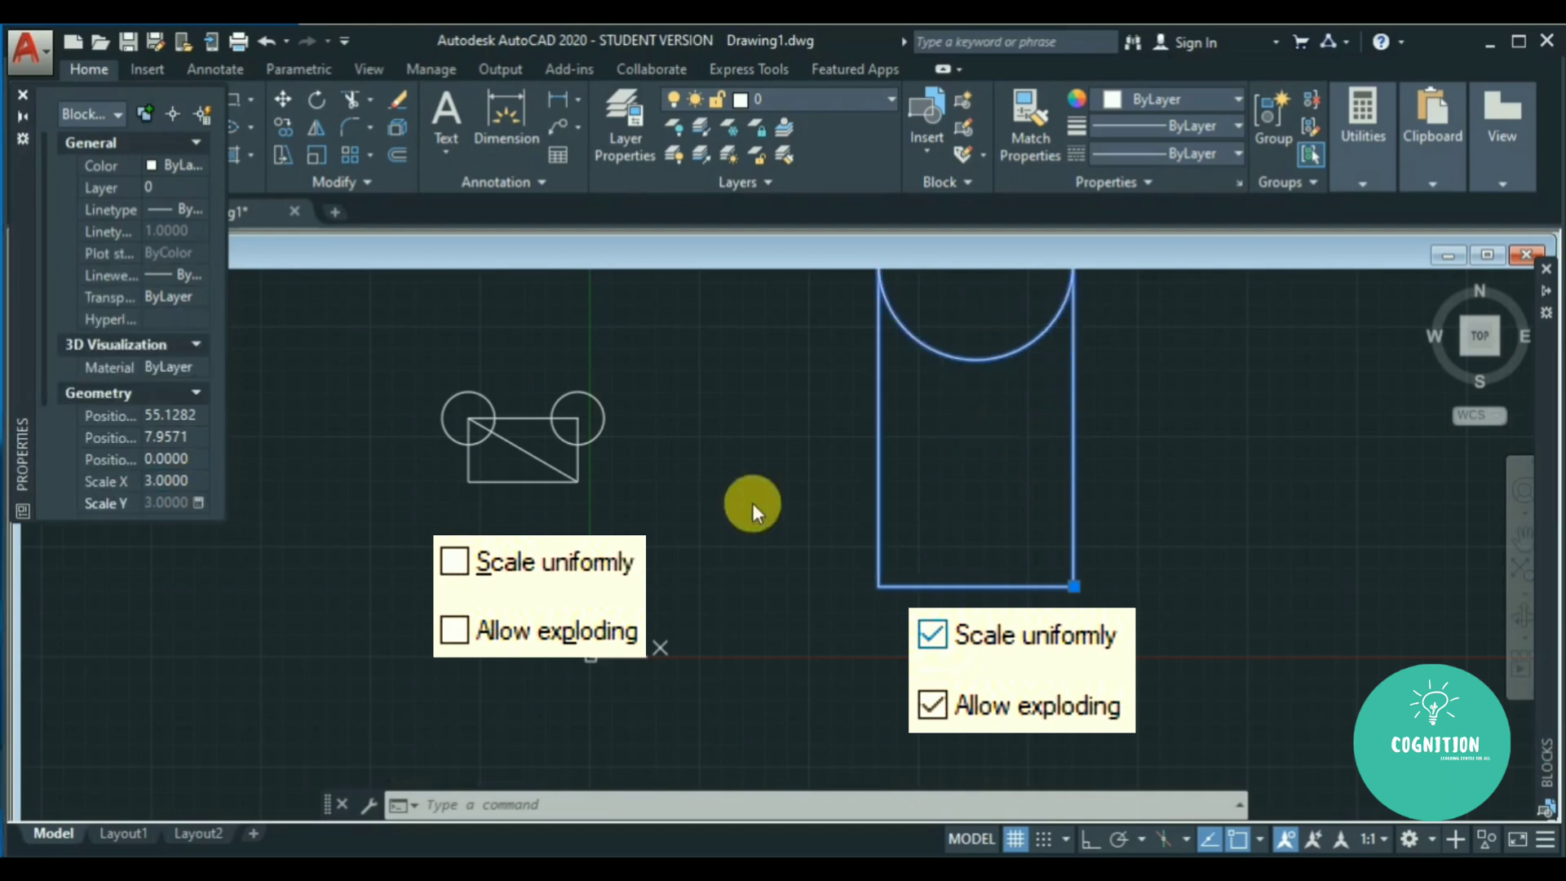
# Move block D straight down until its whole circle and rectangle fit in the view, and clear the selection.
pyautogui.click(1208, 605)
pyautogui.click(981, 504)
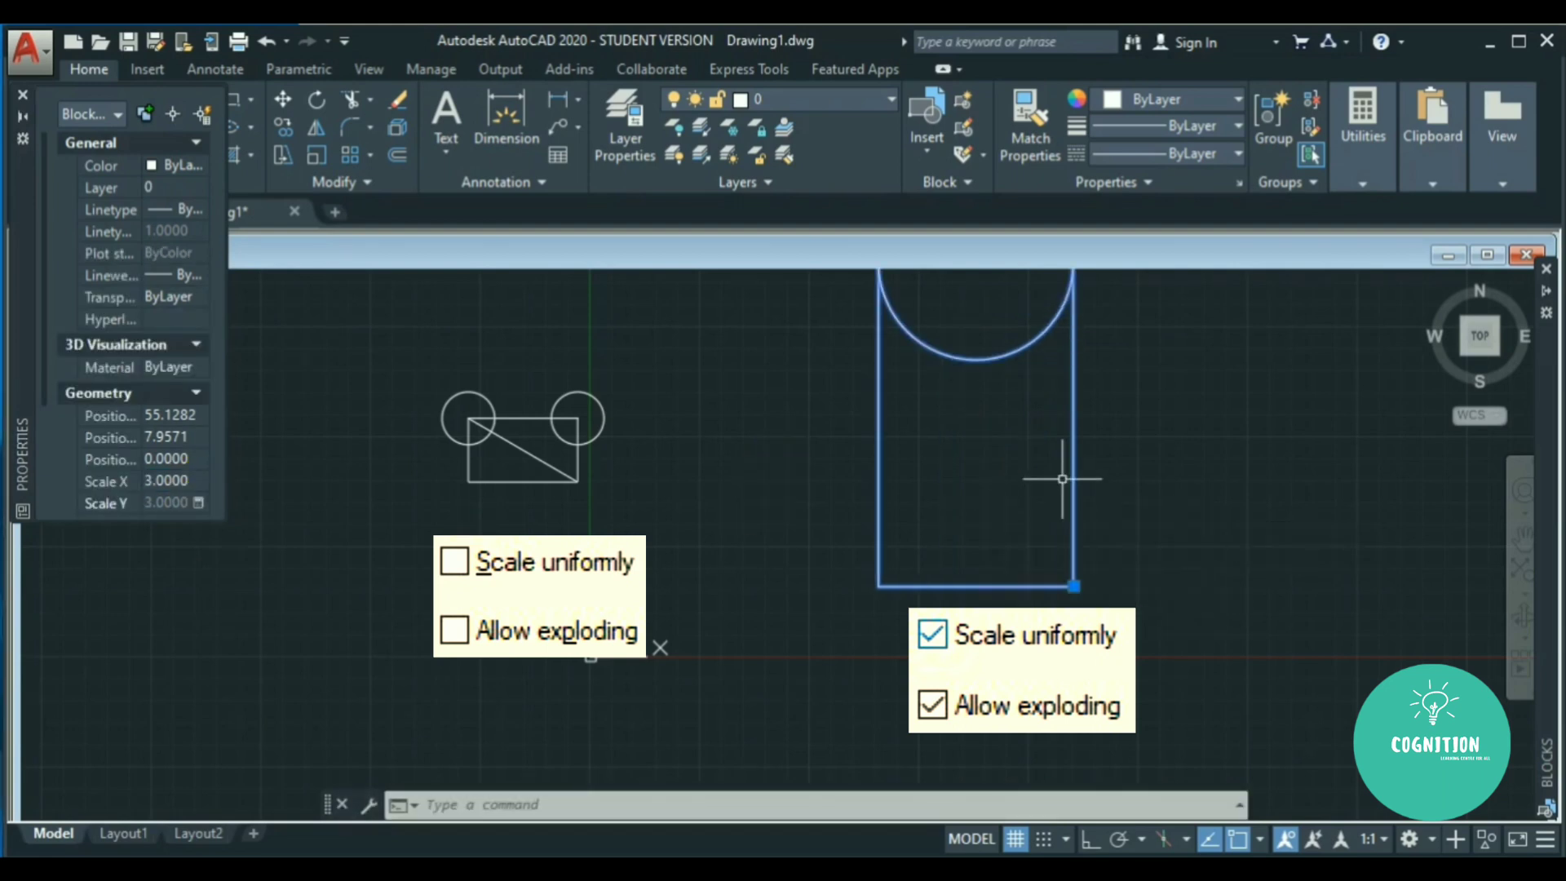
pyautogui.write('m')
pyautogui.press('Return')
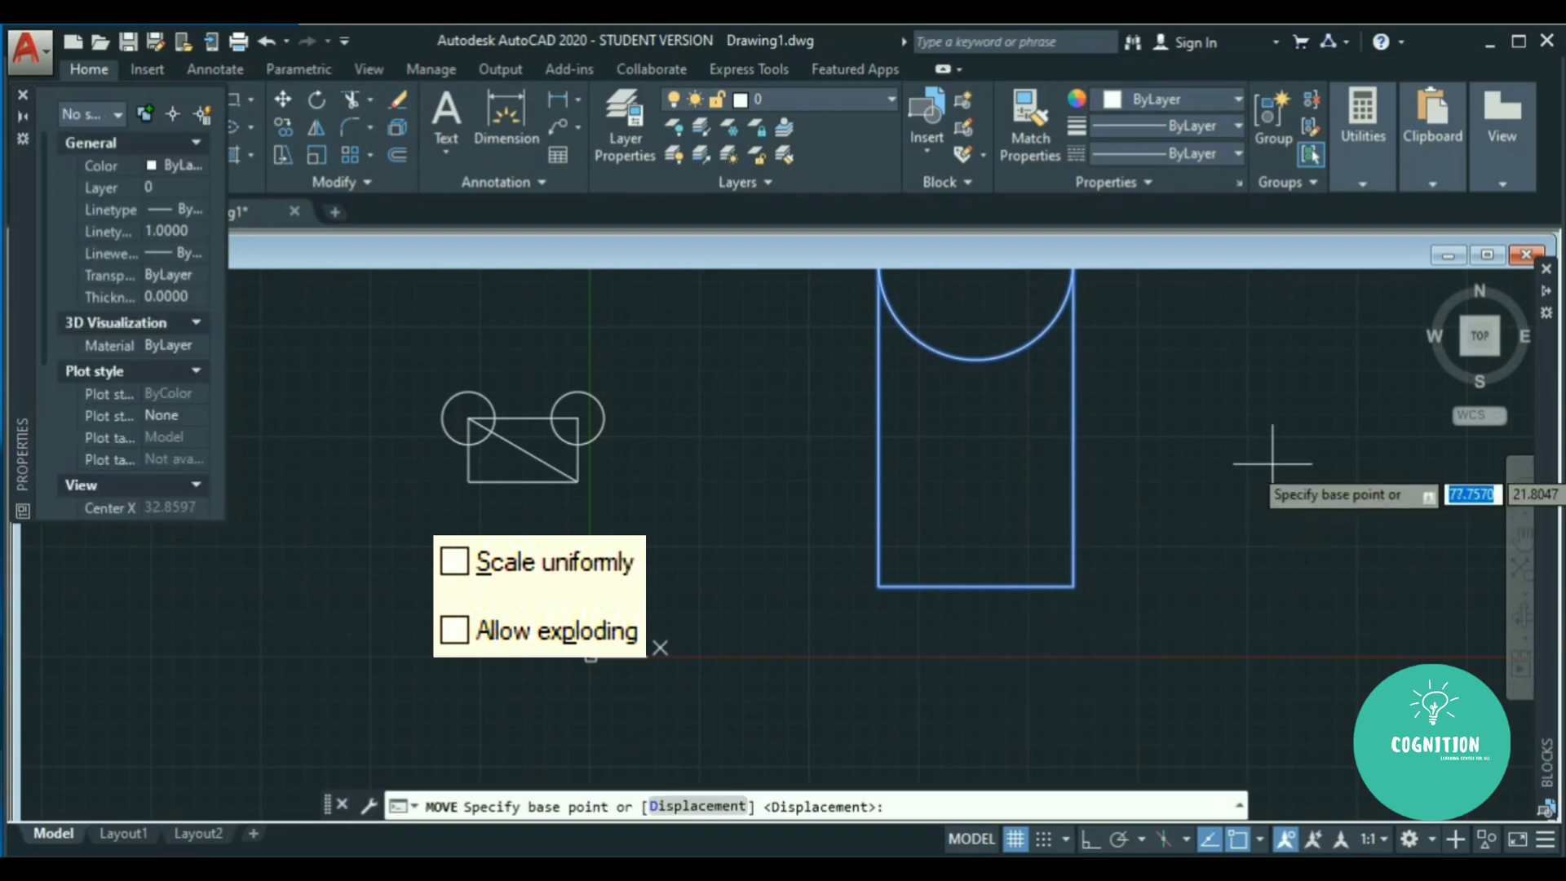
pyautogui.click(1272, 493)
pyautogui.click(1278, 622)
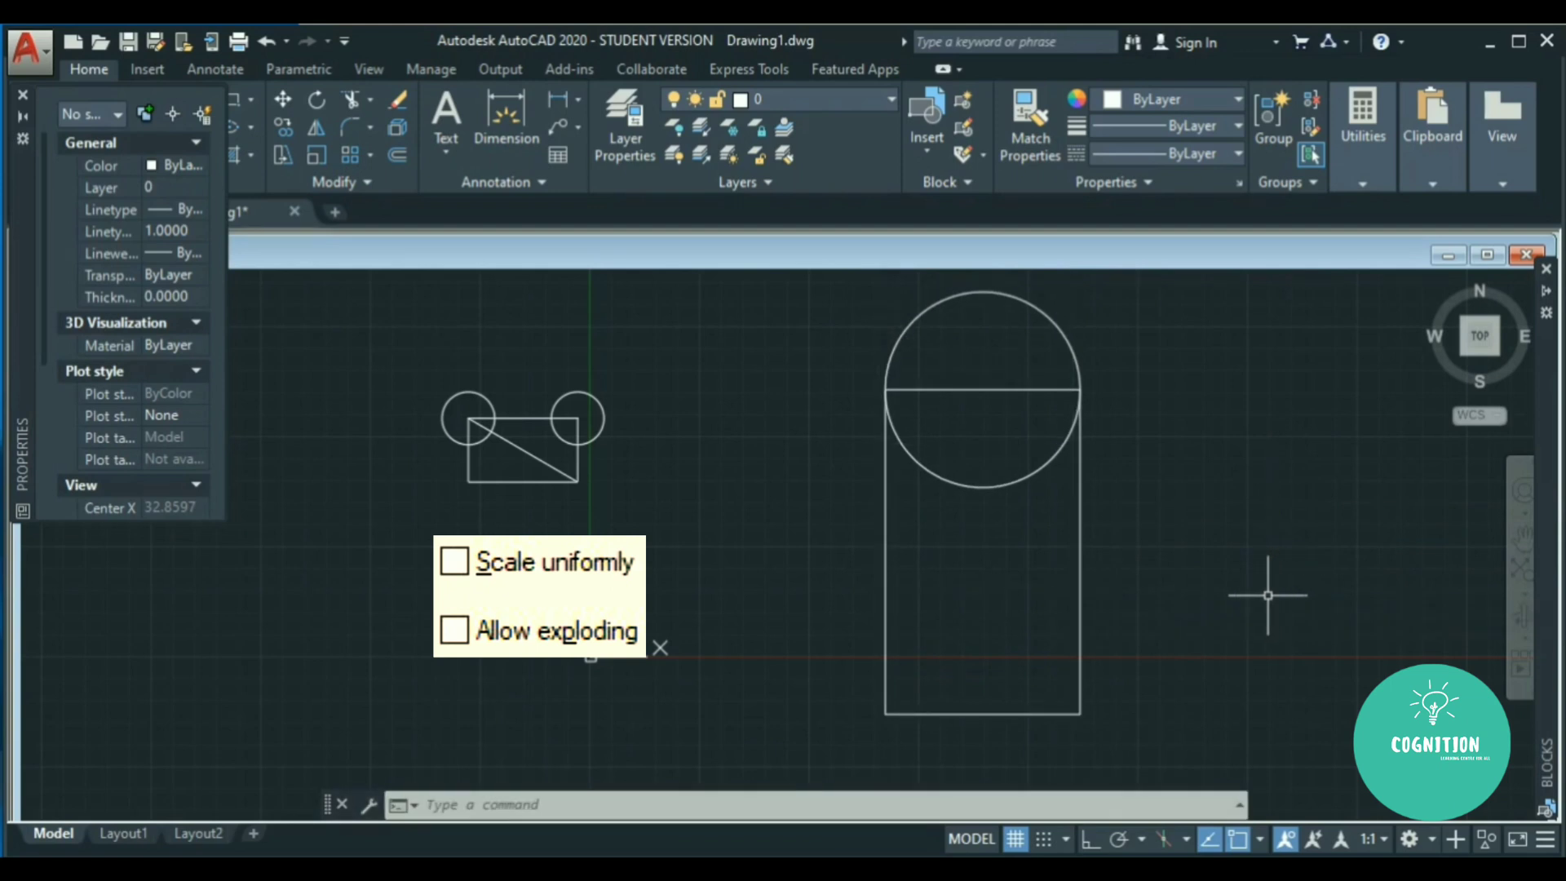
pyautogui.click(1165, 589)
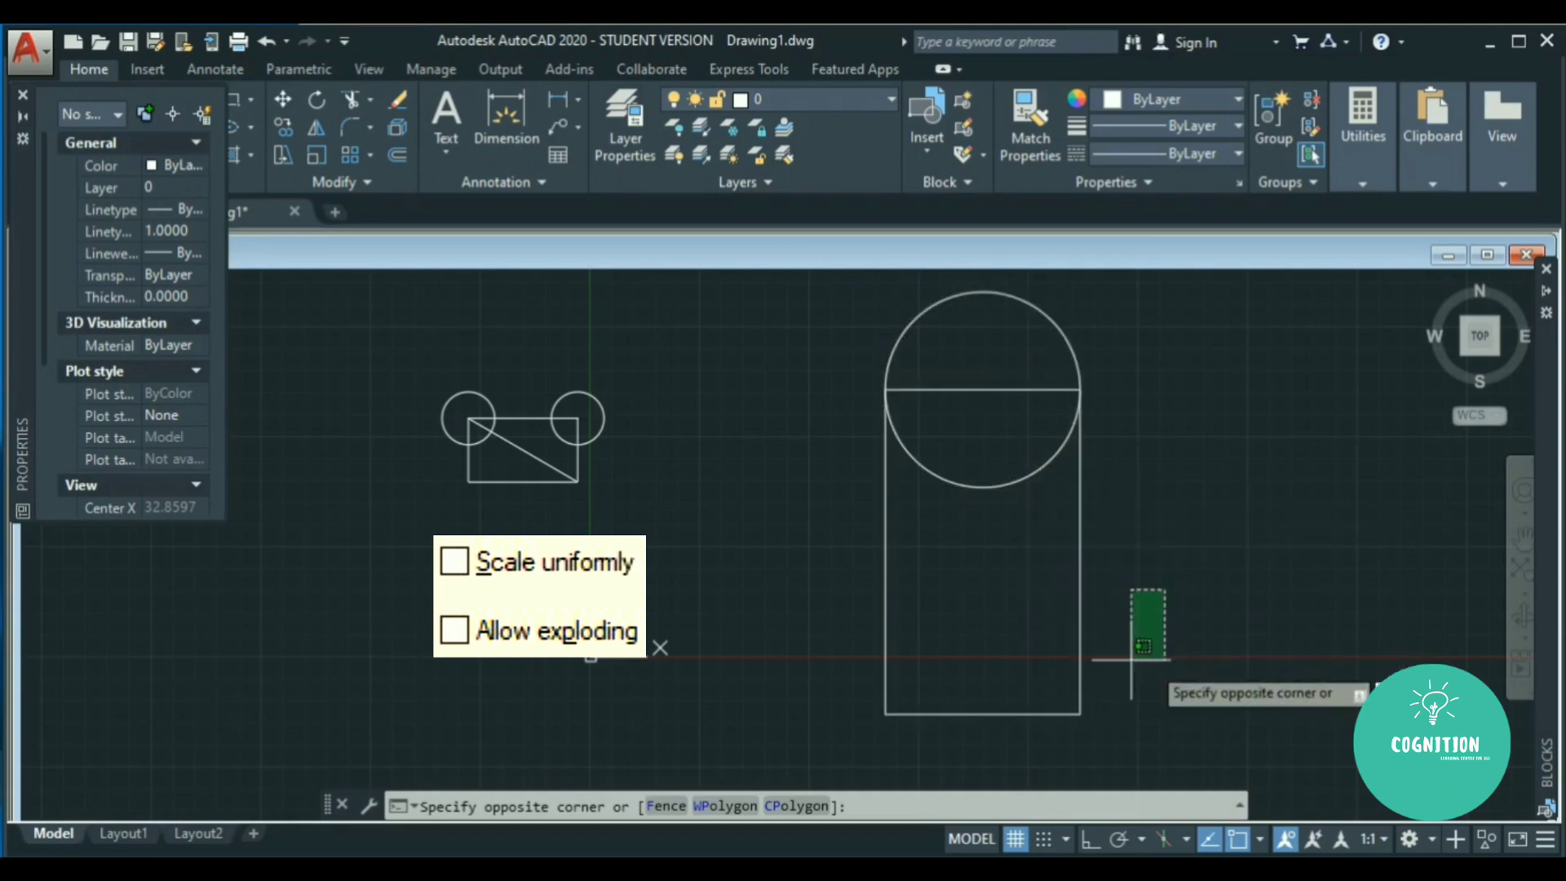
pyautogui.click(1188, 664)
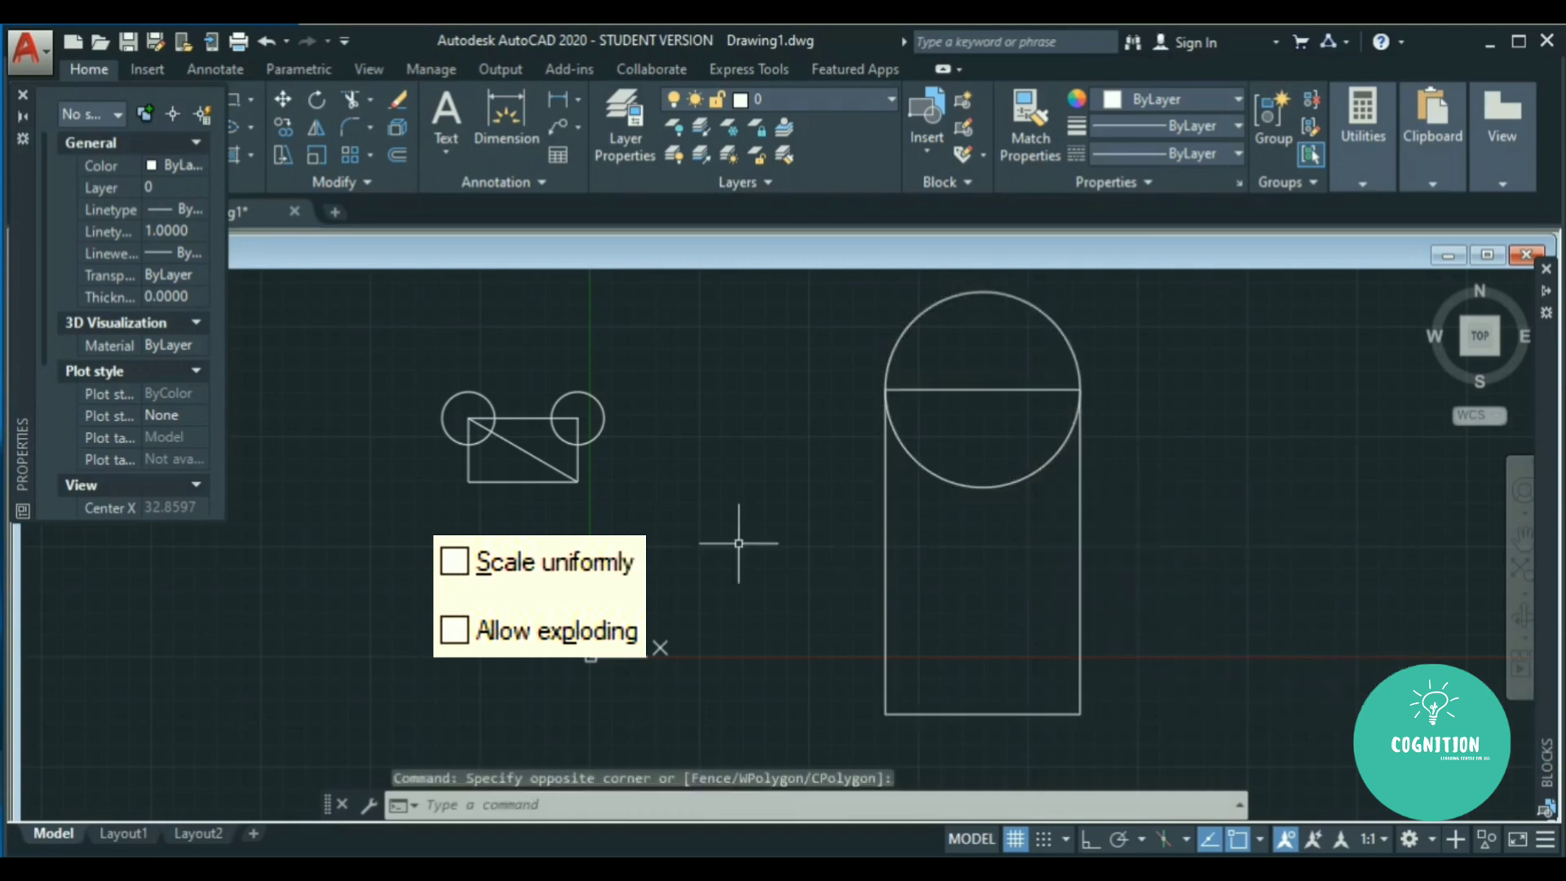
# Set the X scale of block B, the rectangle with two corner circles, to 2 in its properties.
pyautogui.click(589, 507)
pyautogui.click(411, 394)
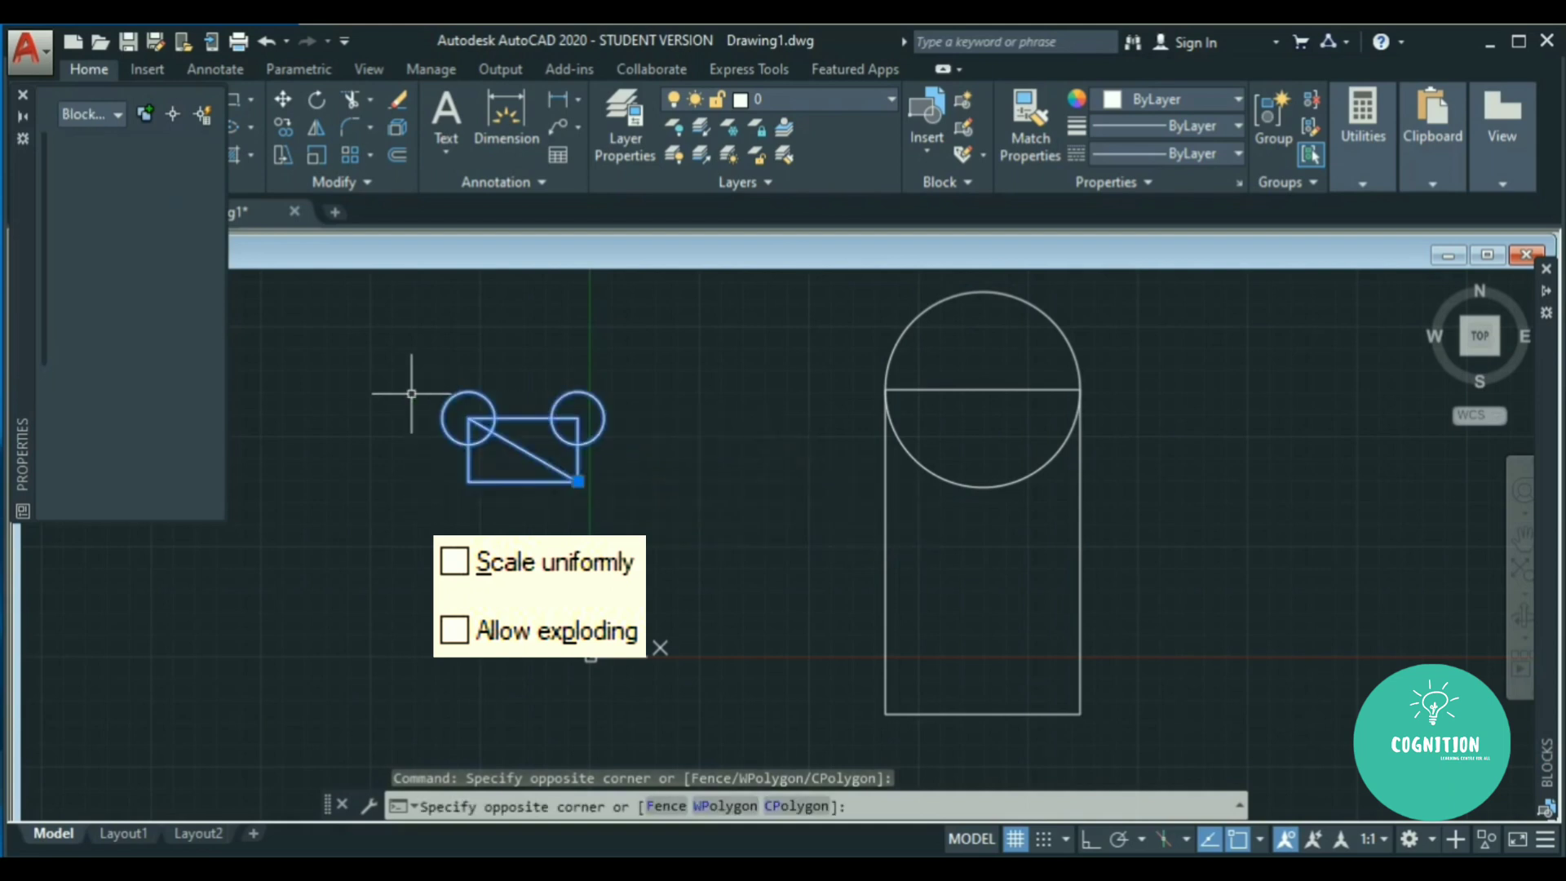
pyautogui.click(137, 343)
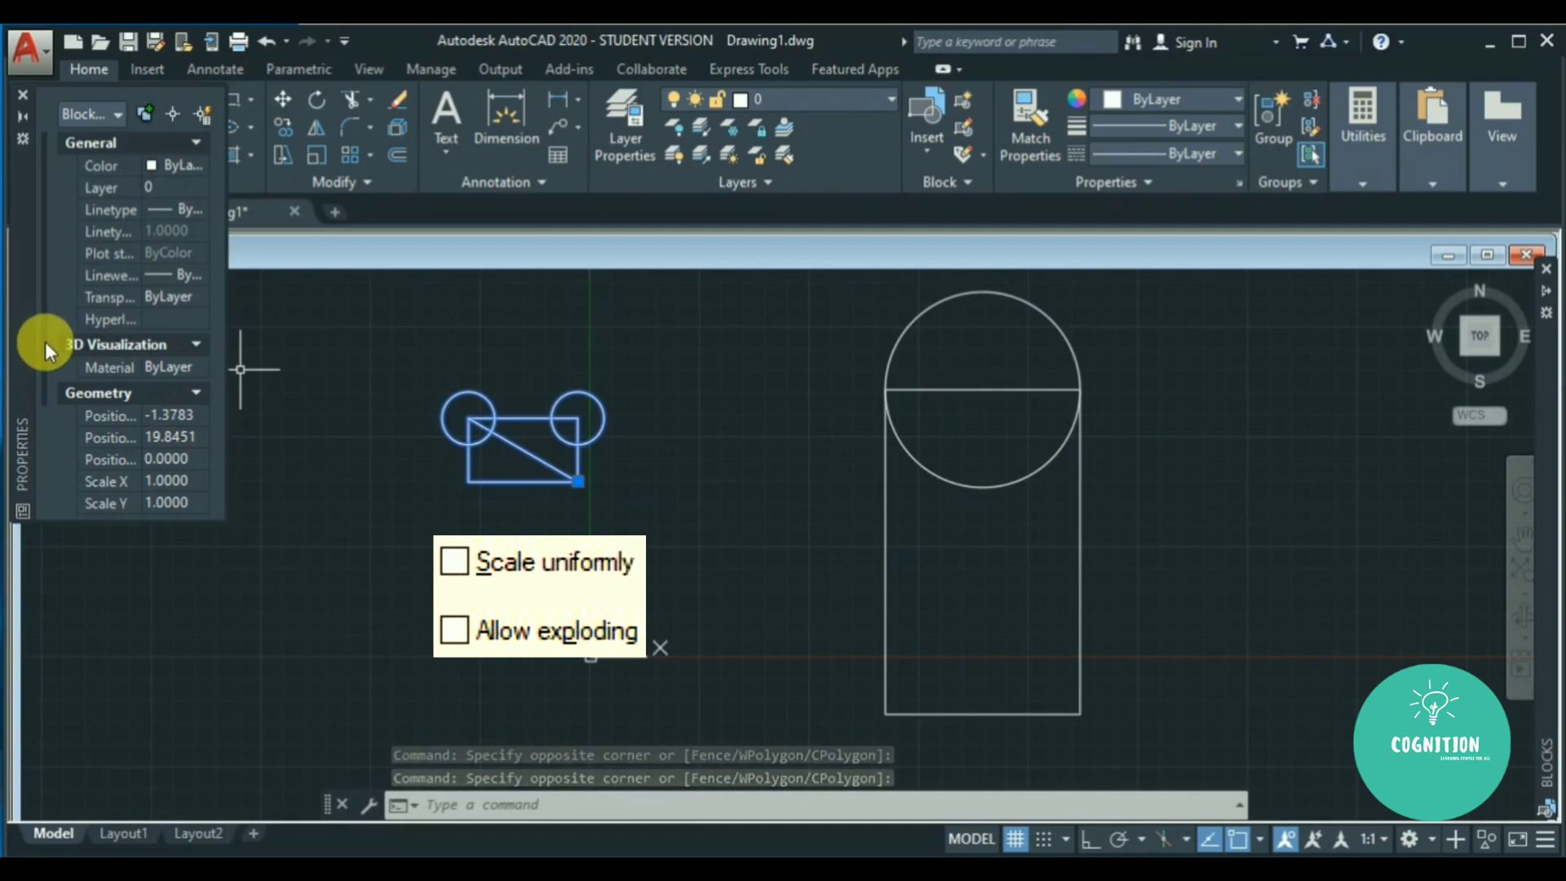
pyautogui.scroll(-1, 57, 382)
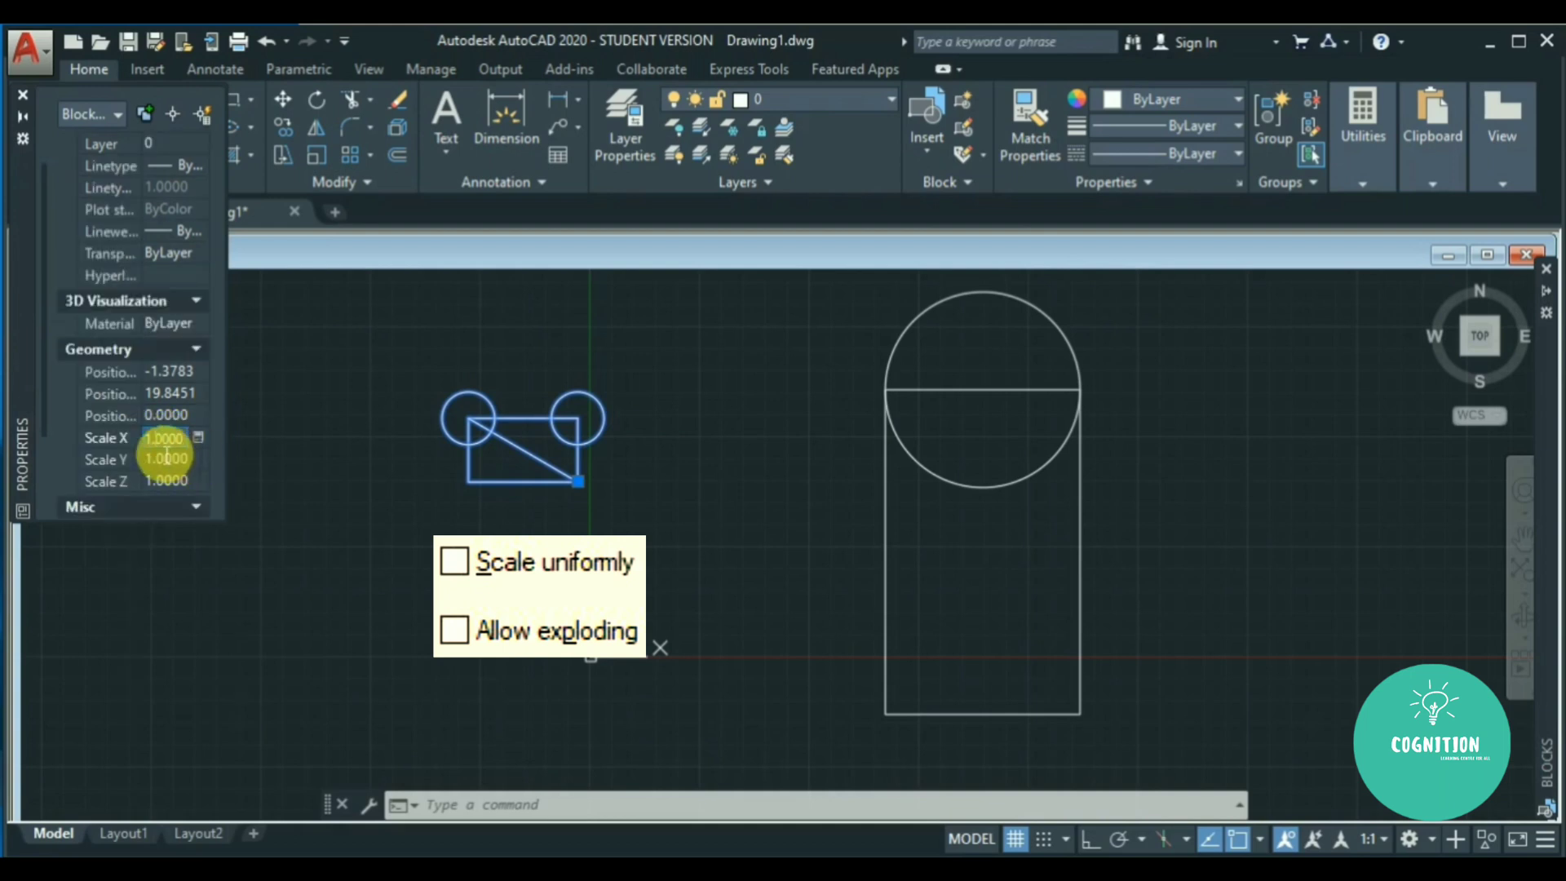
pyautogui.press('BackSpace')
pyautogui.write('2.0000')
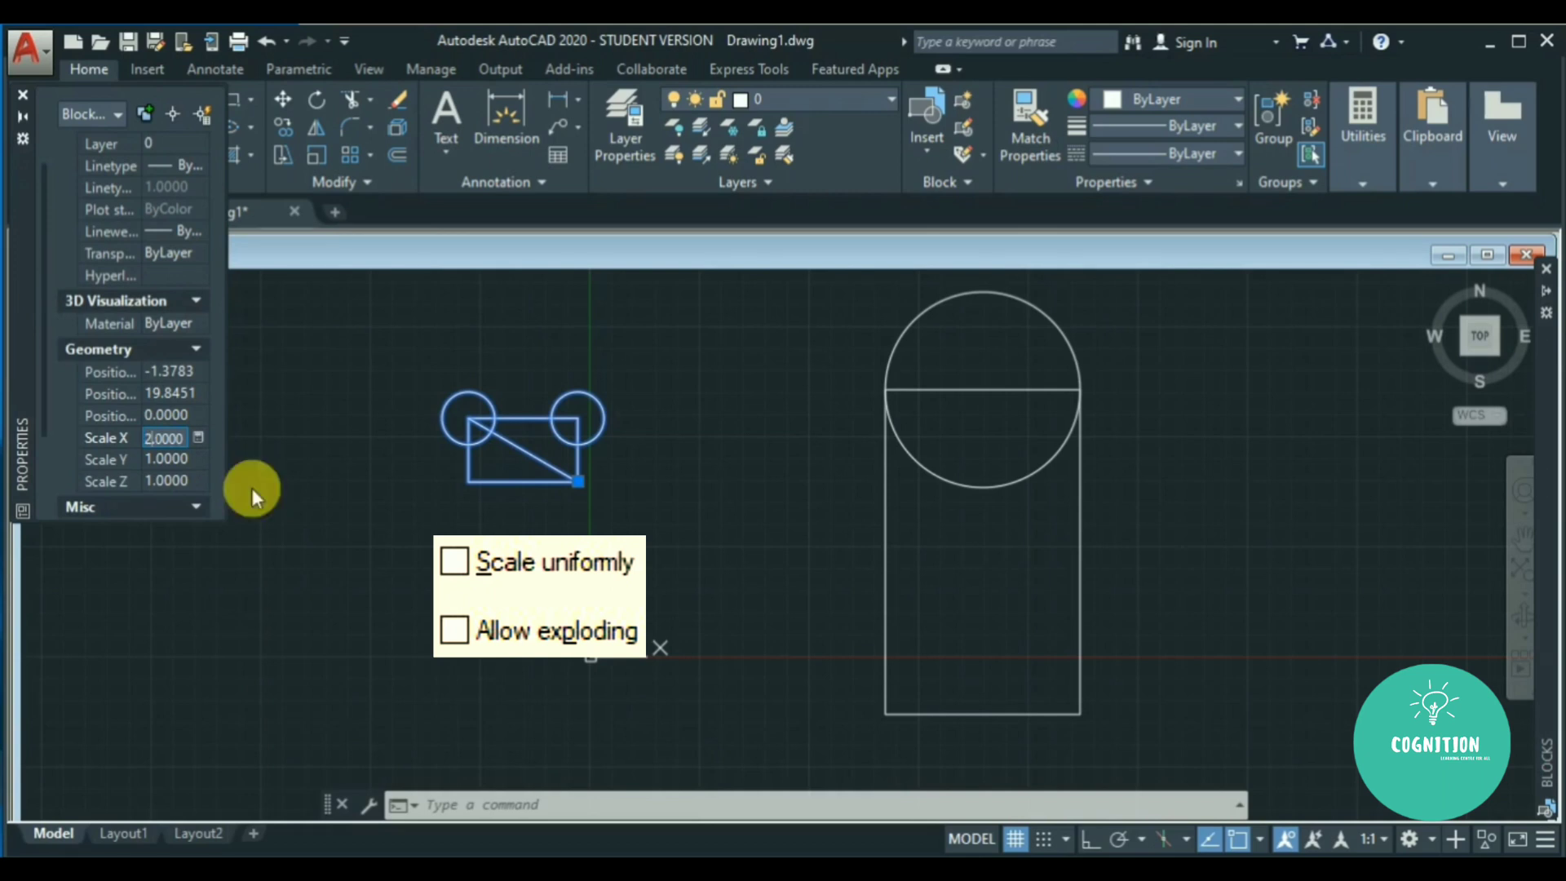
pyautogui.press('Tab')
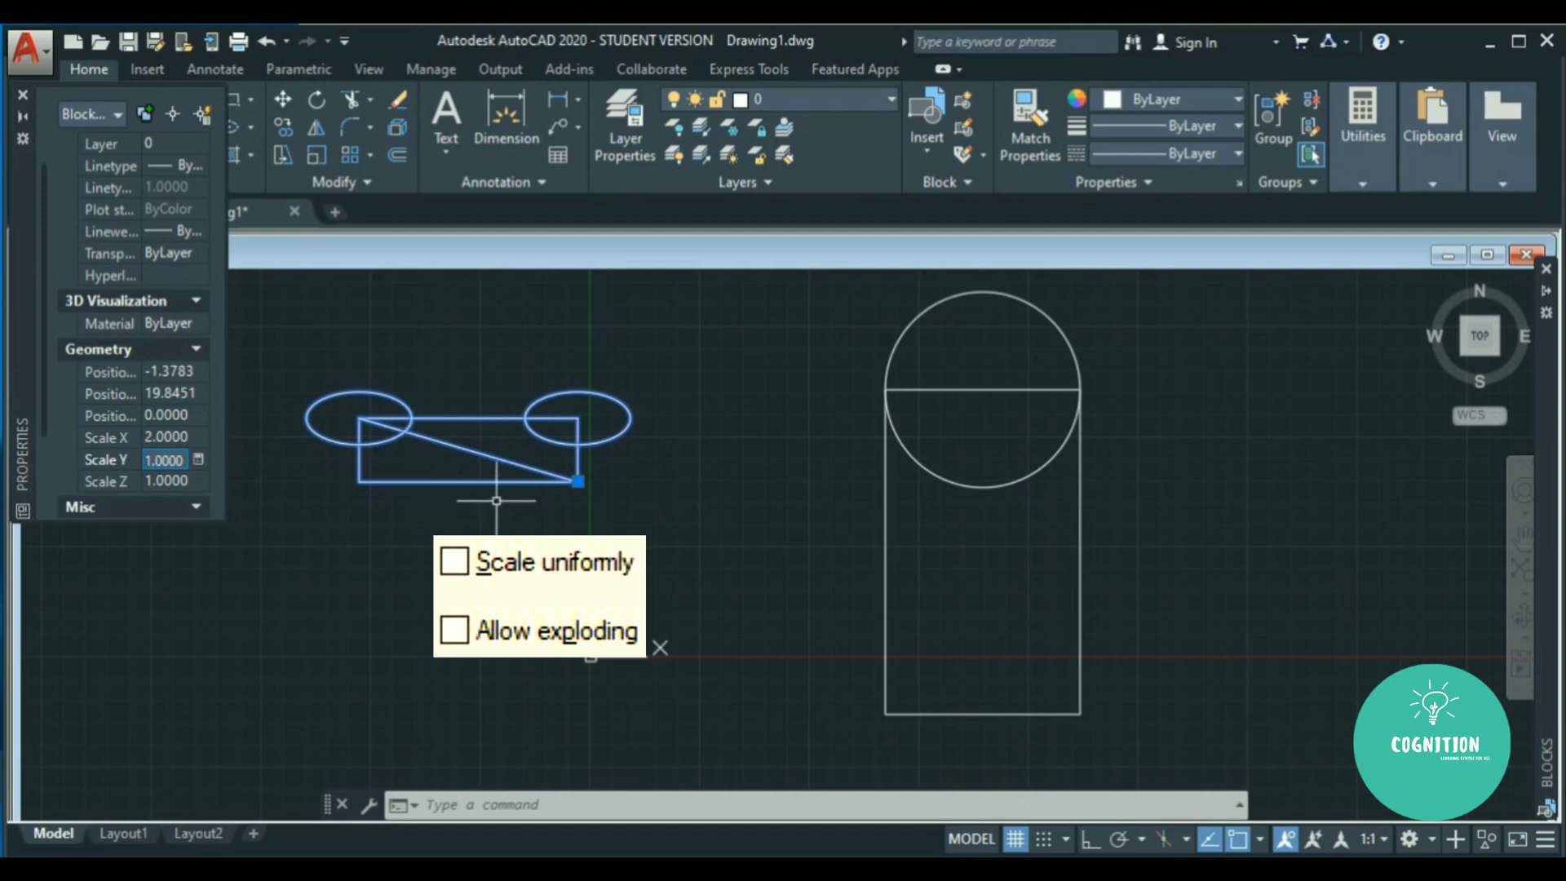
# Set the Y scale of block B to 2 independently of its X and Z scales.
pyautogui.click(155, 462)
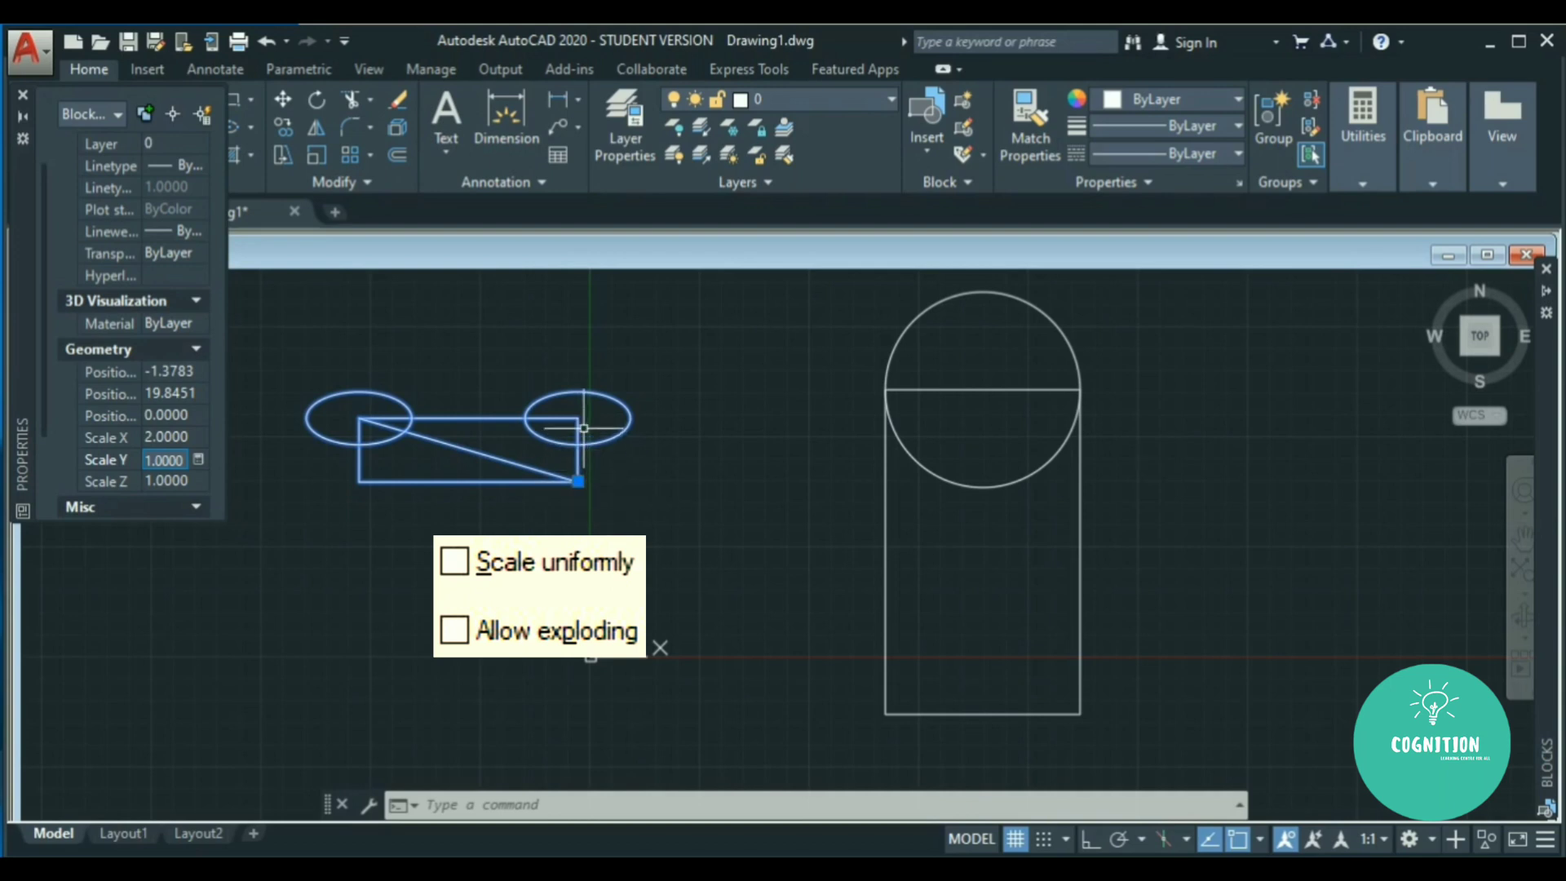
pyautogui.doubleClick(174, 463)
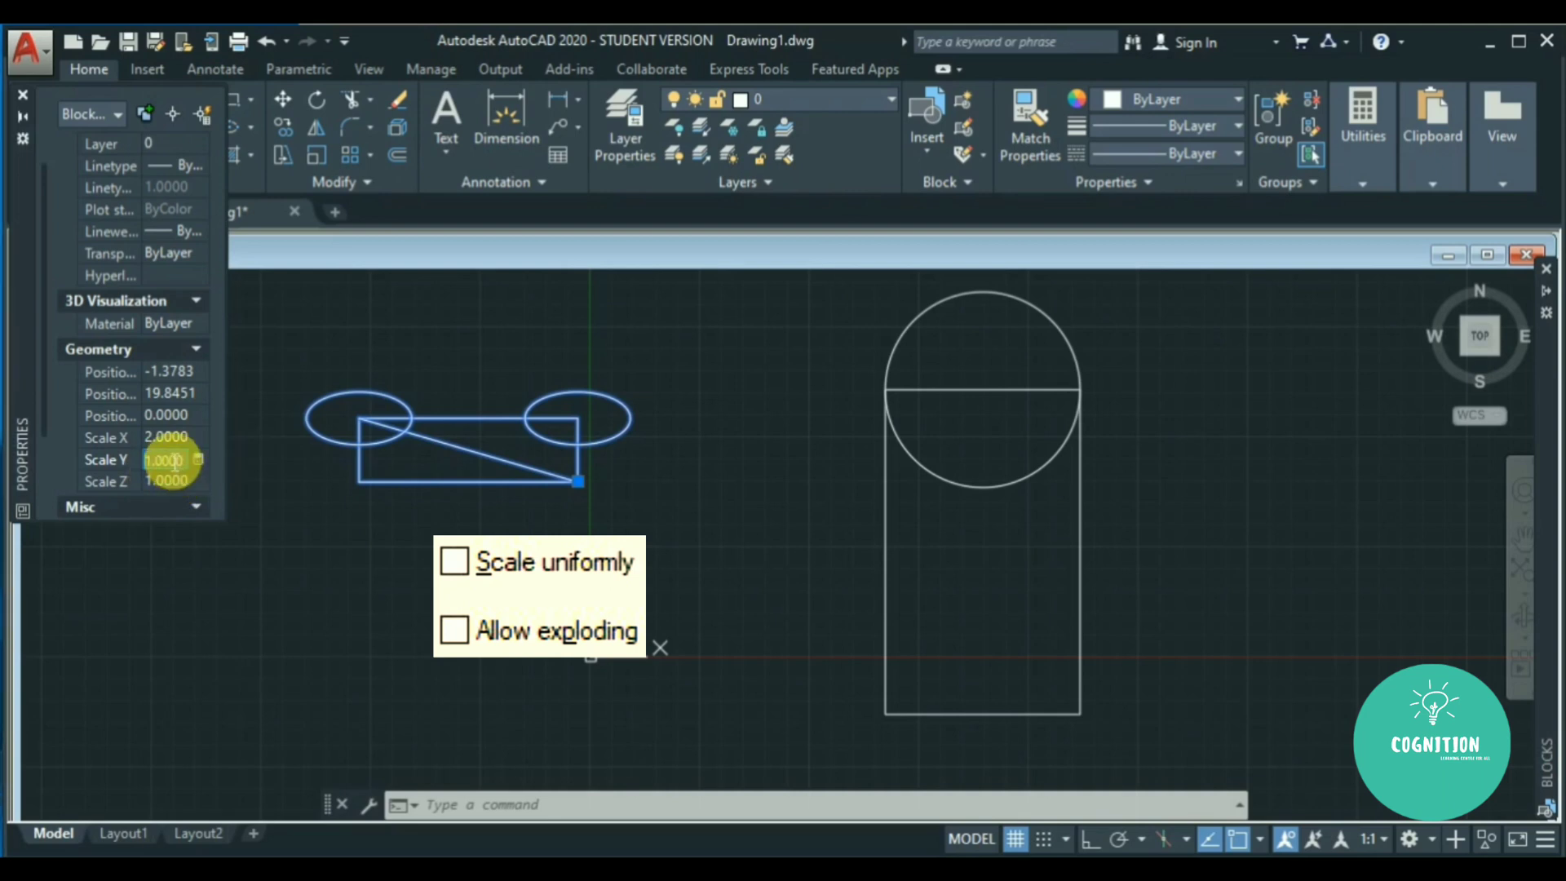
pyautogui.write('2')
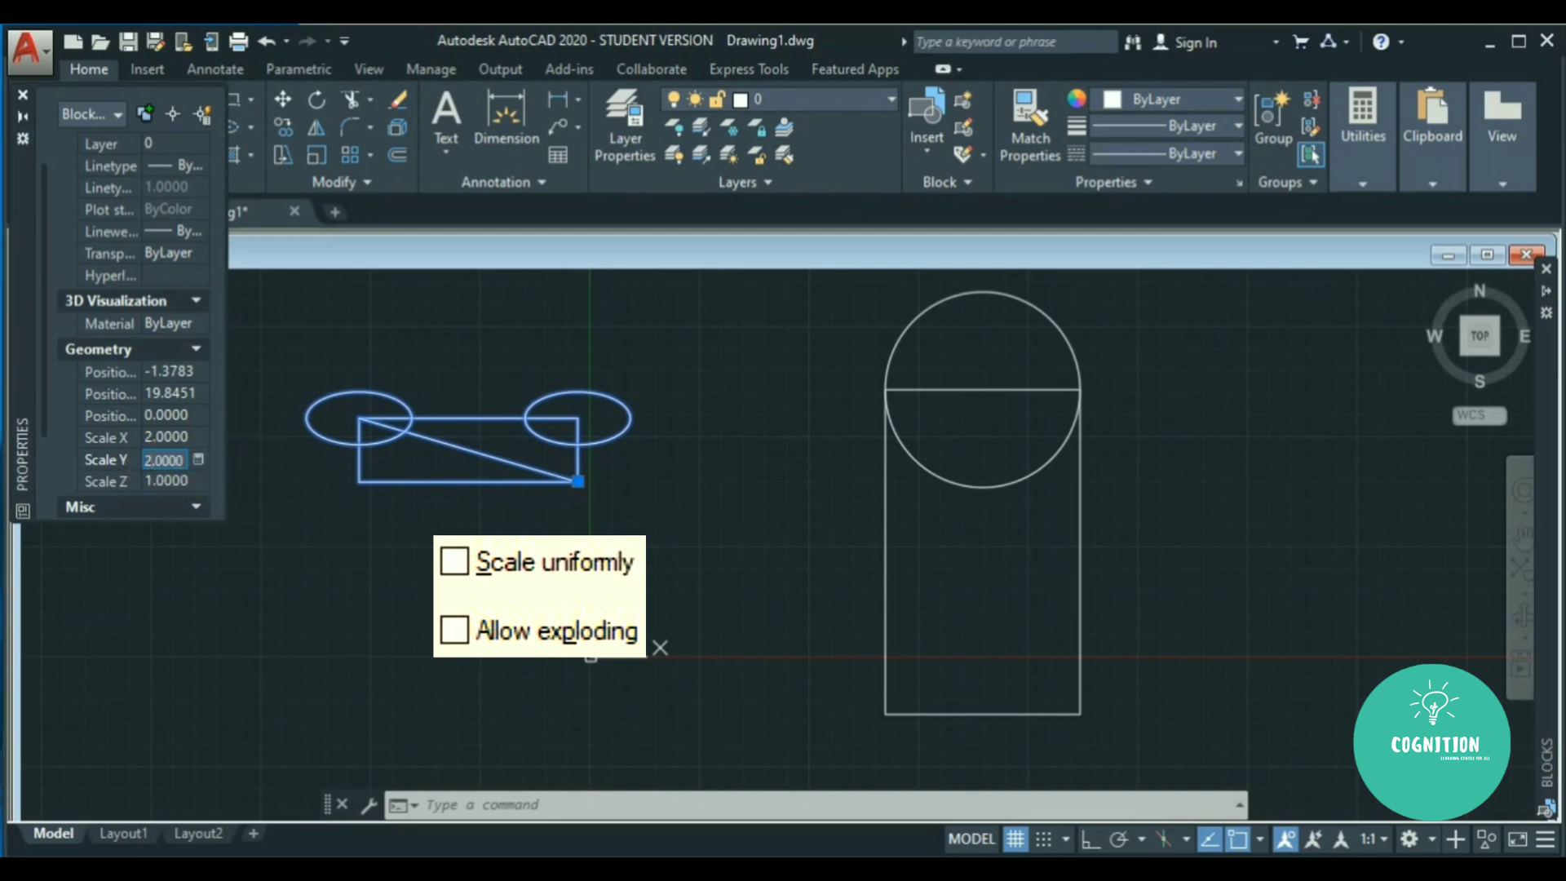
pyautogui.doubleClick(163, 478)
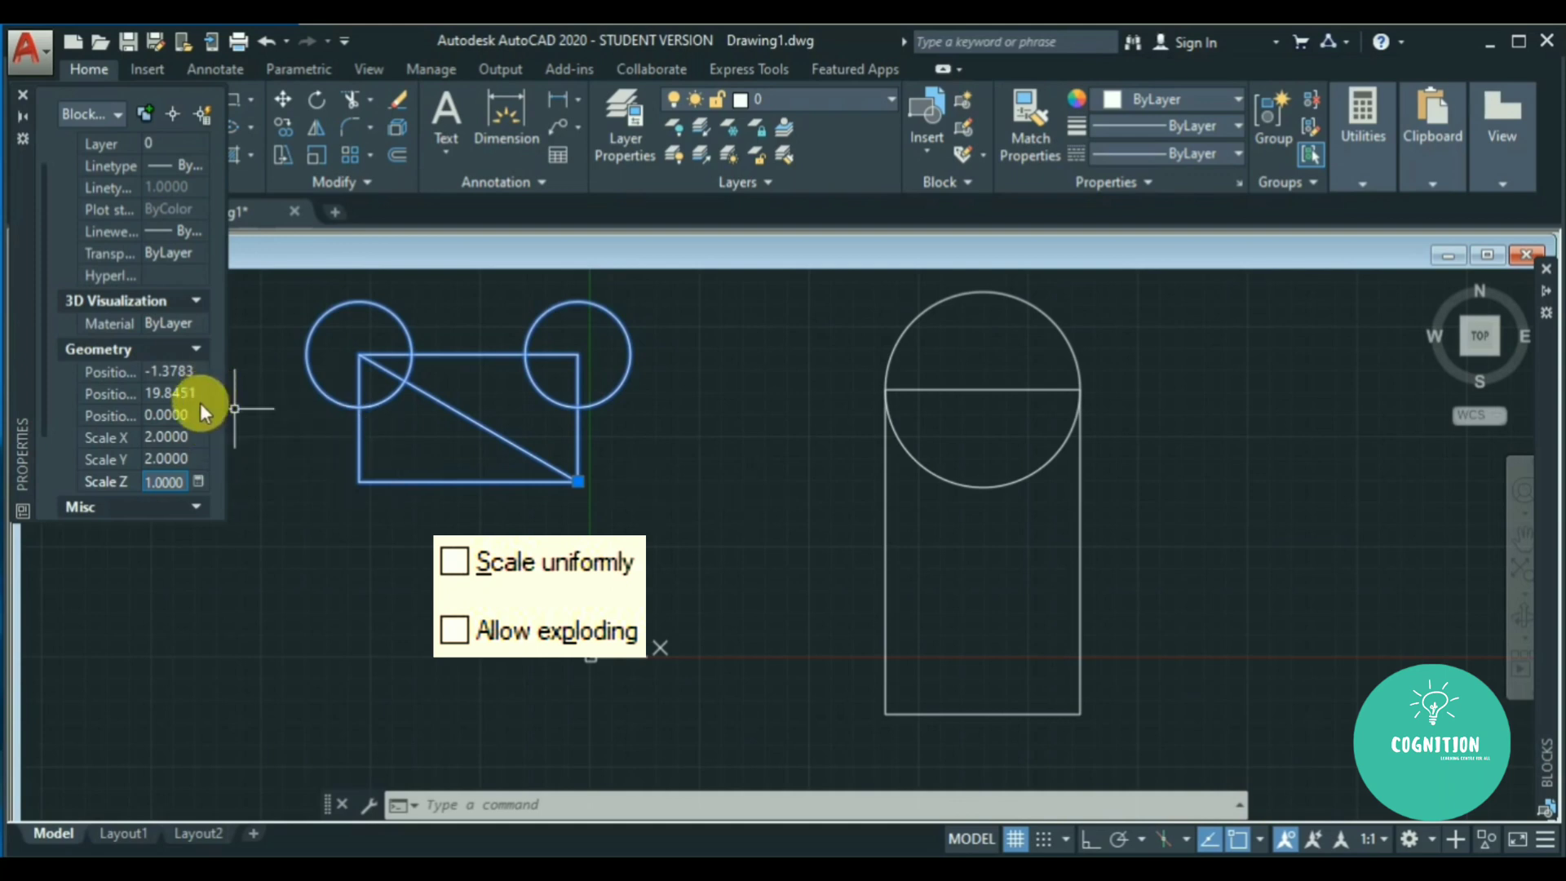
# Close the properties palette and select blocks B and D in turn to check that each is a single object, clearing each selection.
pyautogui.click(22, 103)
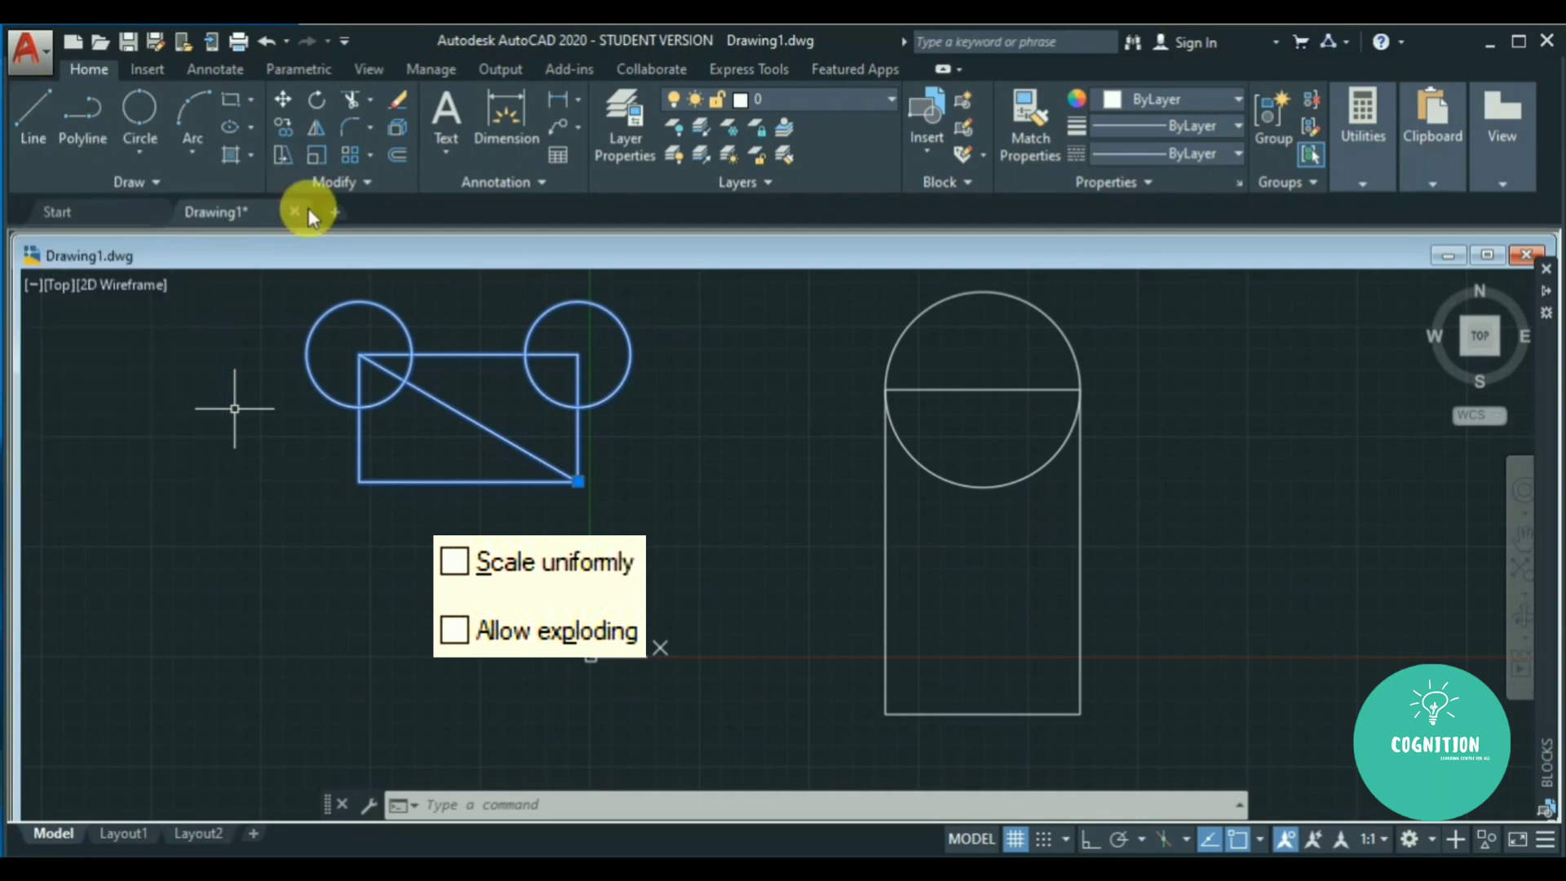
pyautogui.click(755, 545)
pyautogui.click(665, 459)
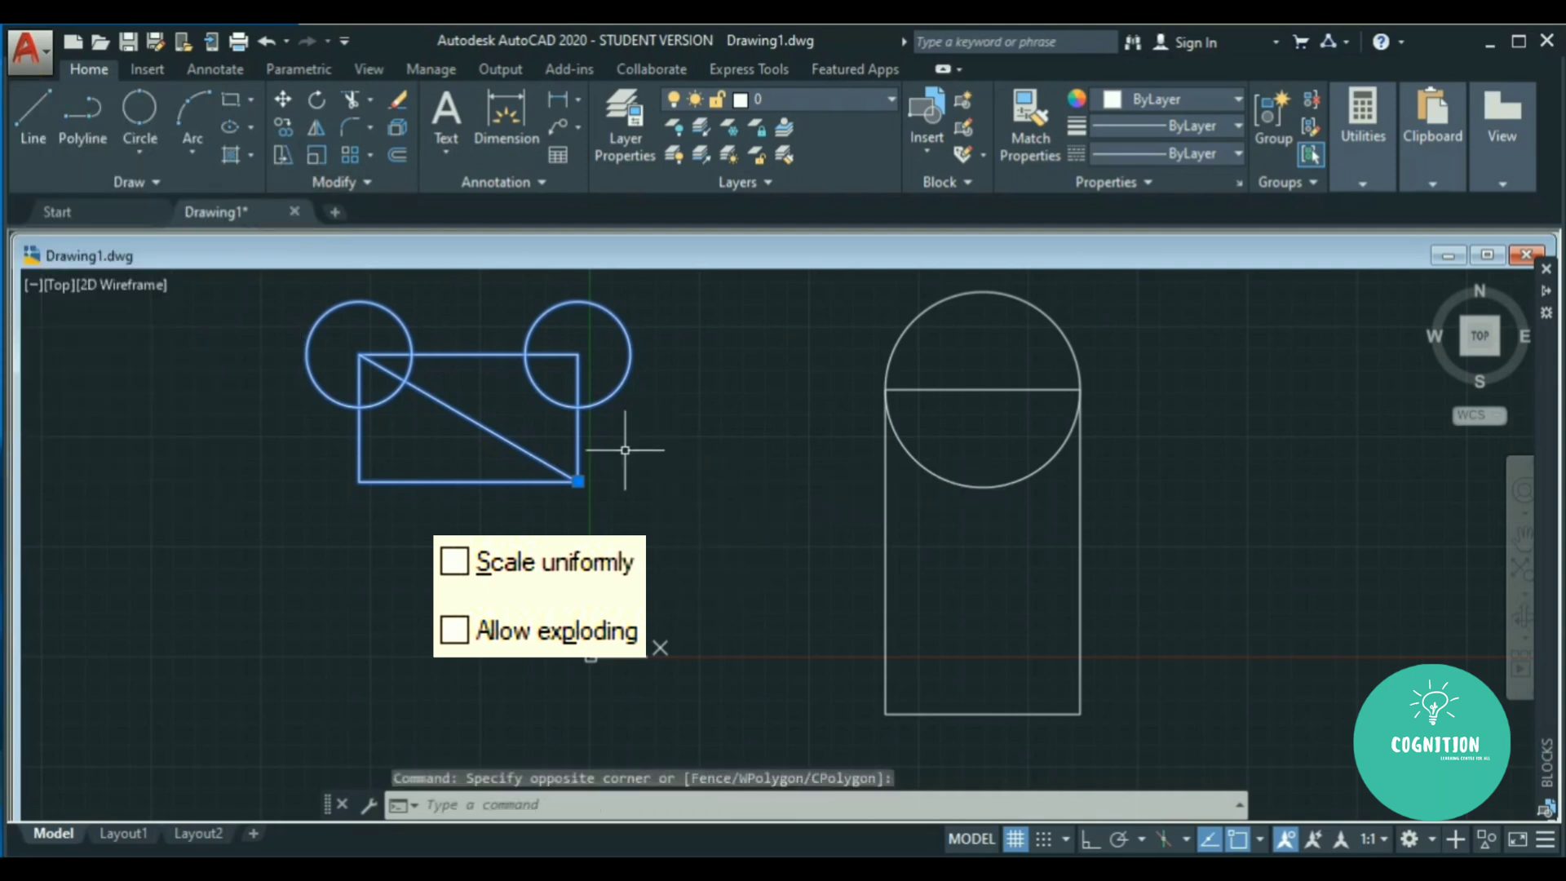
pyautogui.press('Escape')
pyautogui.click(602, 462)
pyautogui.click(492, 382)
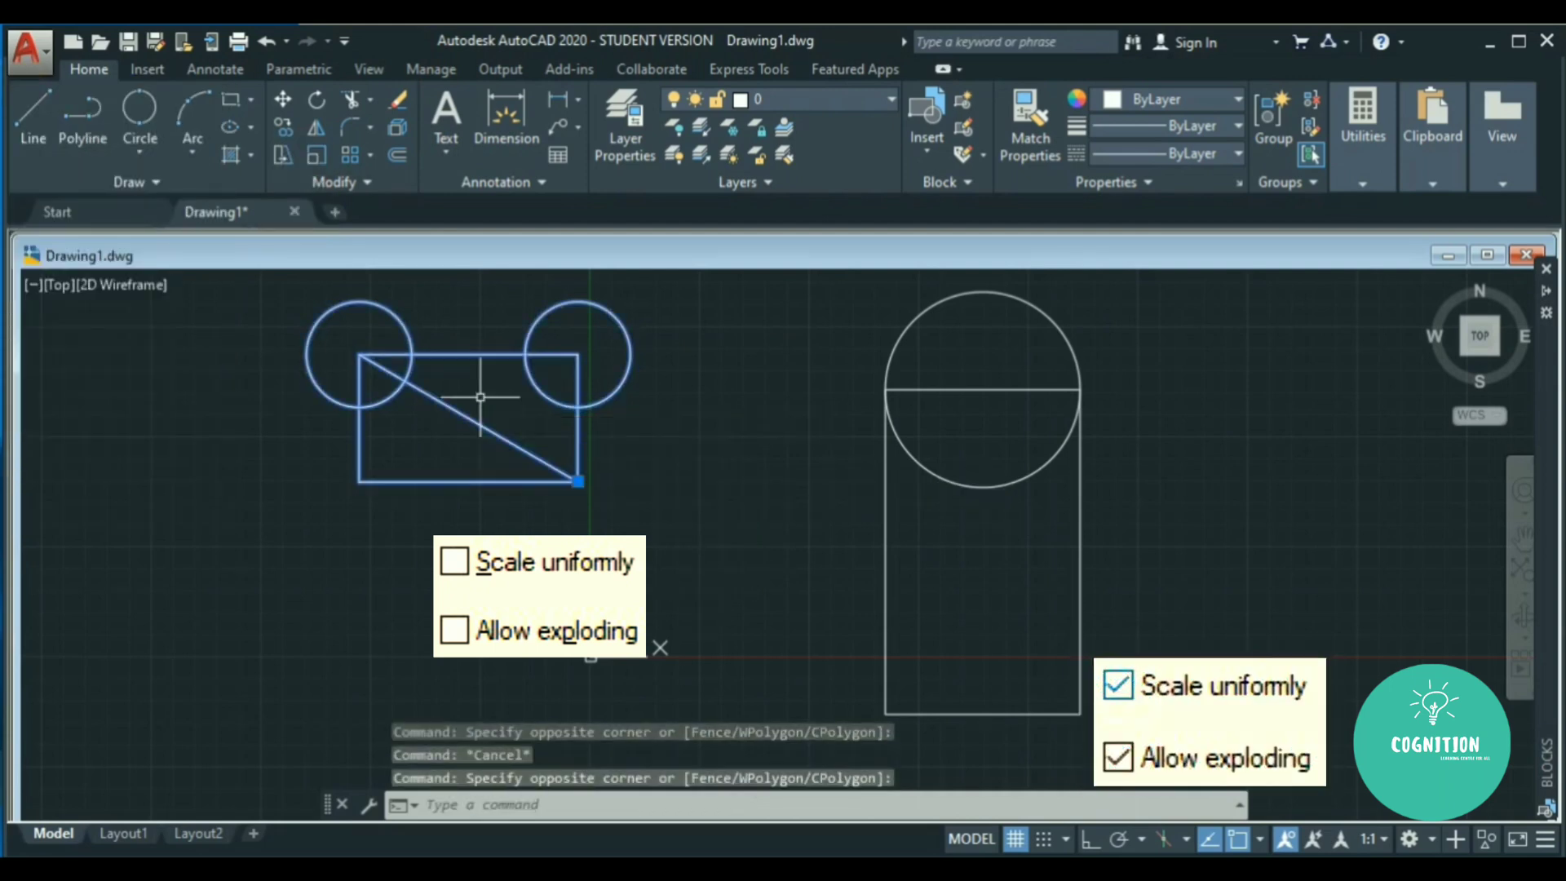
pyautogui.press('Escape')
pyautogui.click(1096, 560)
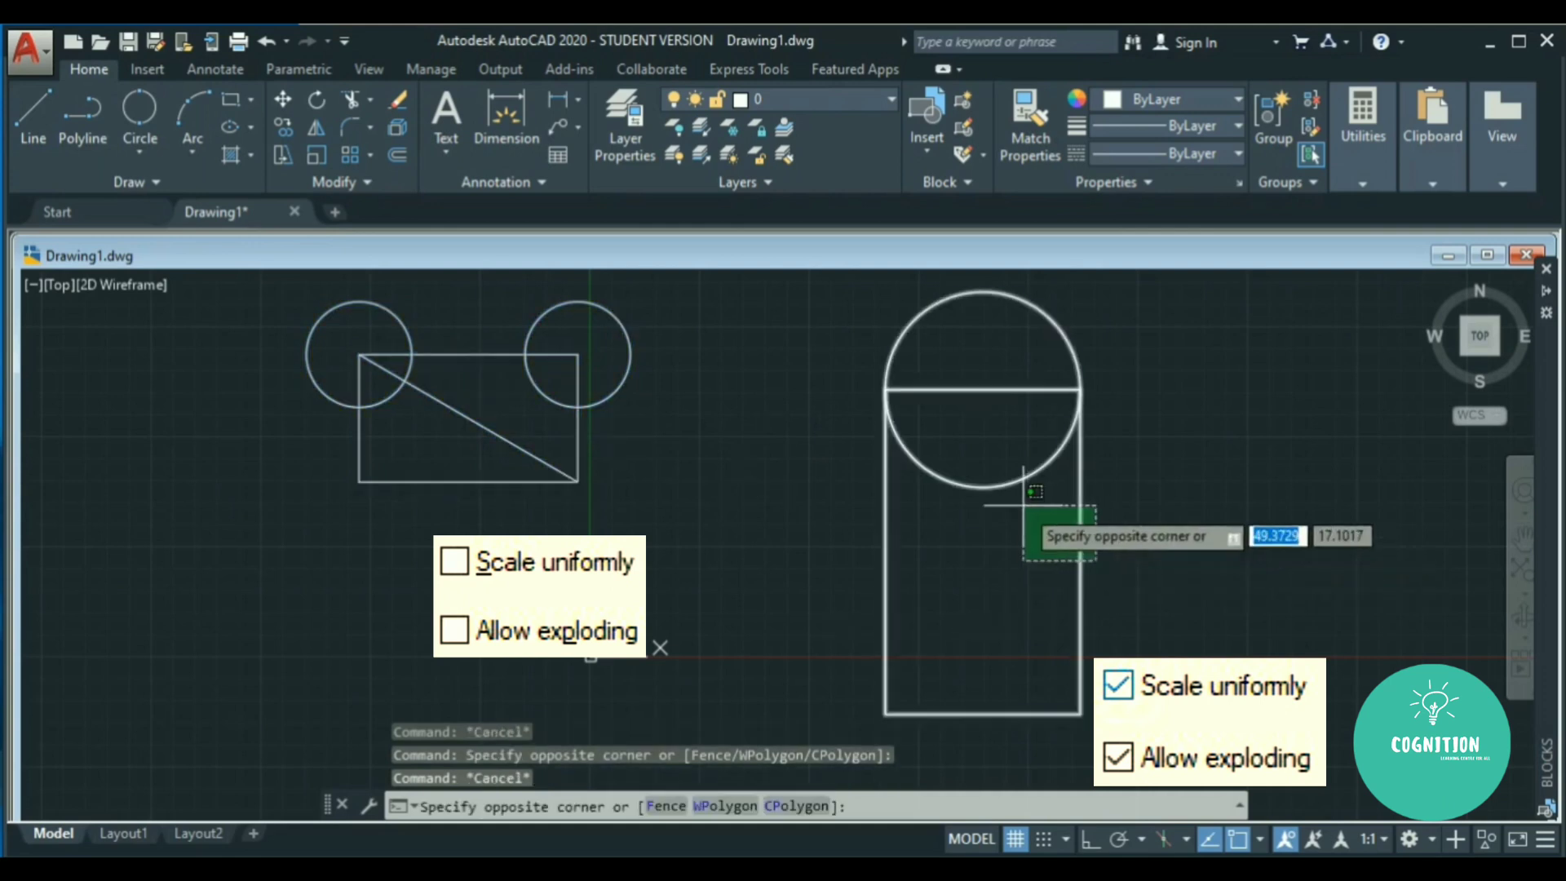
pyautogui.click(1020, 502)
pyautogui.press('Escape')
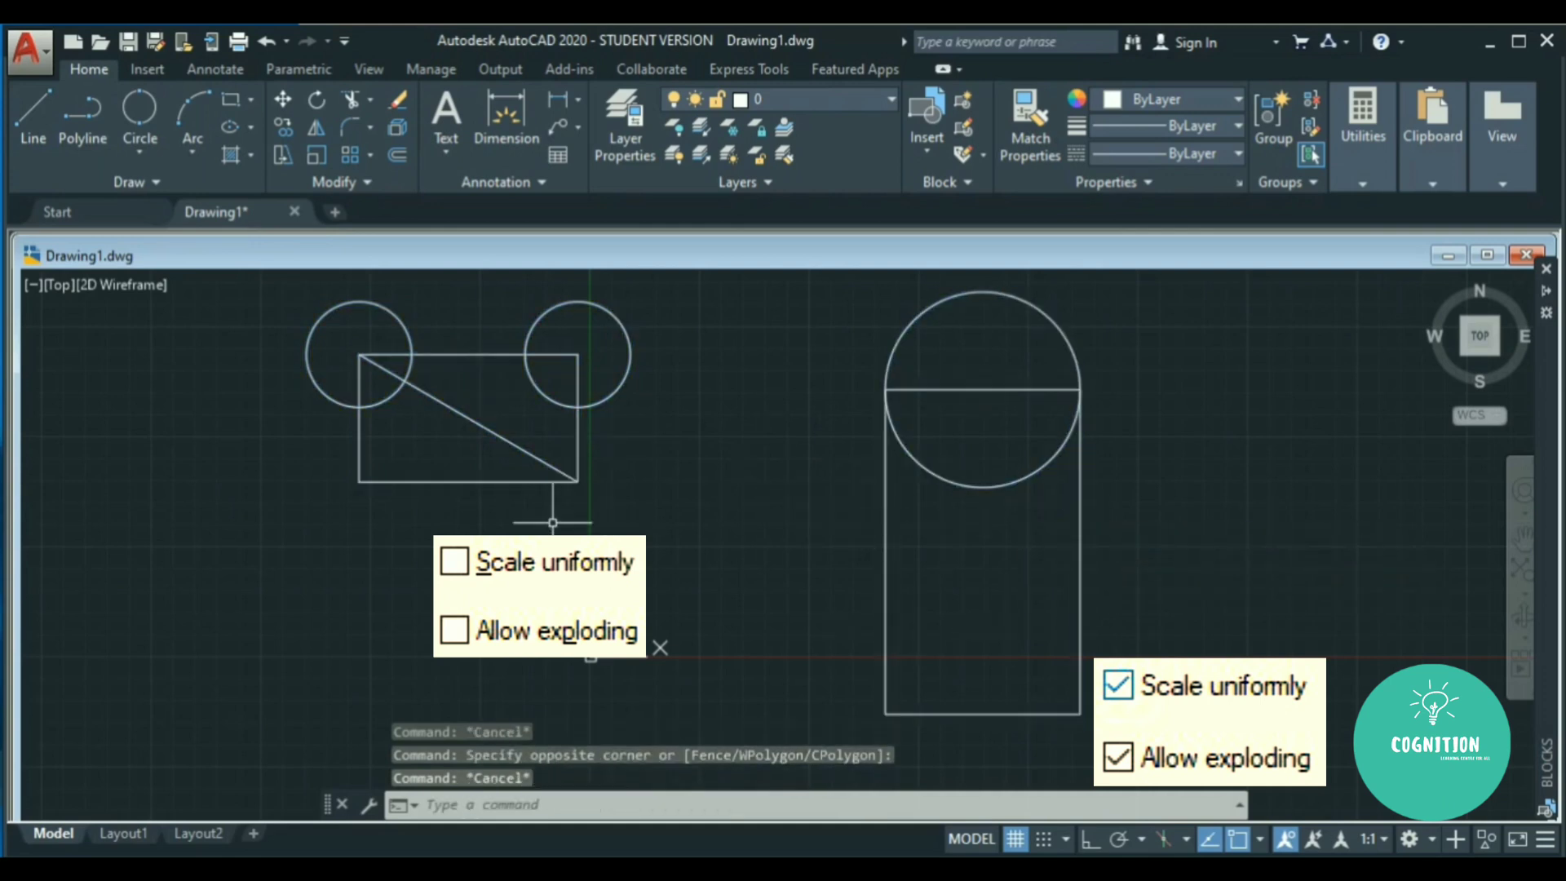
# Try to explode block B, which was defined without Allow exploding.
pyautogui.click(584, 503)
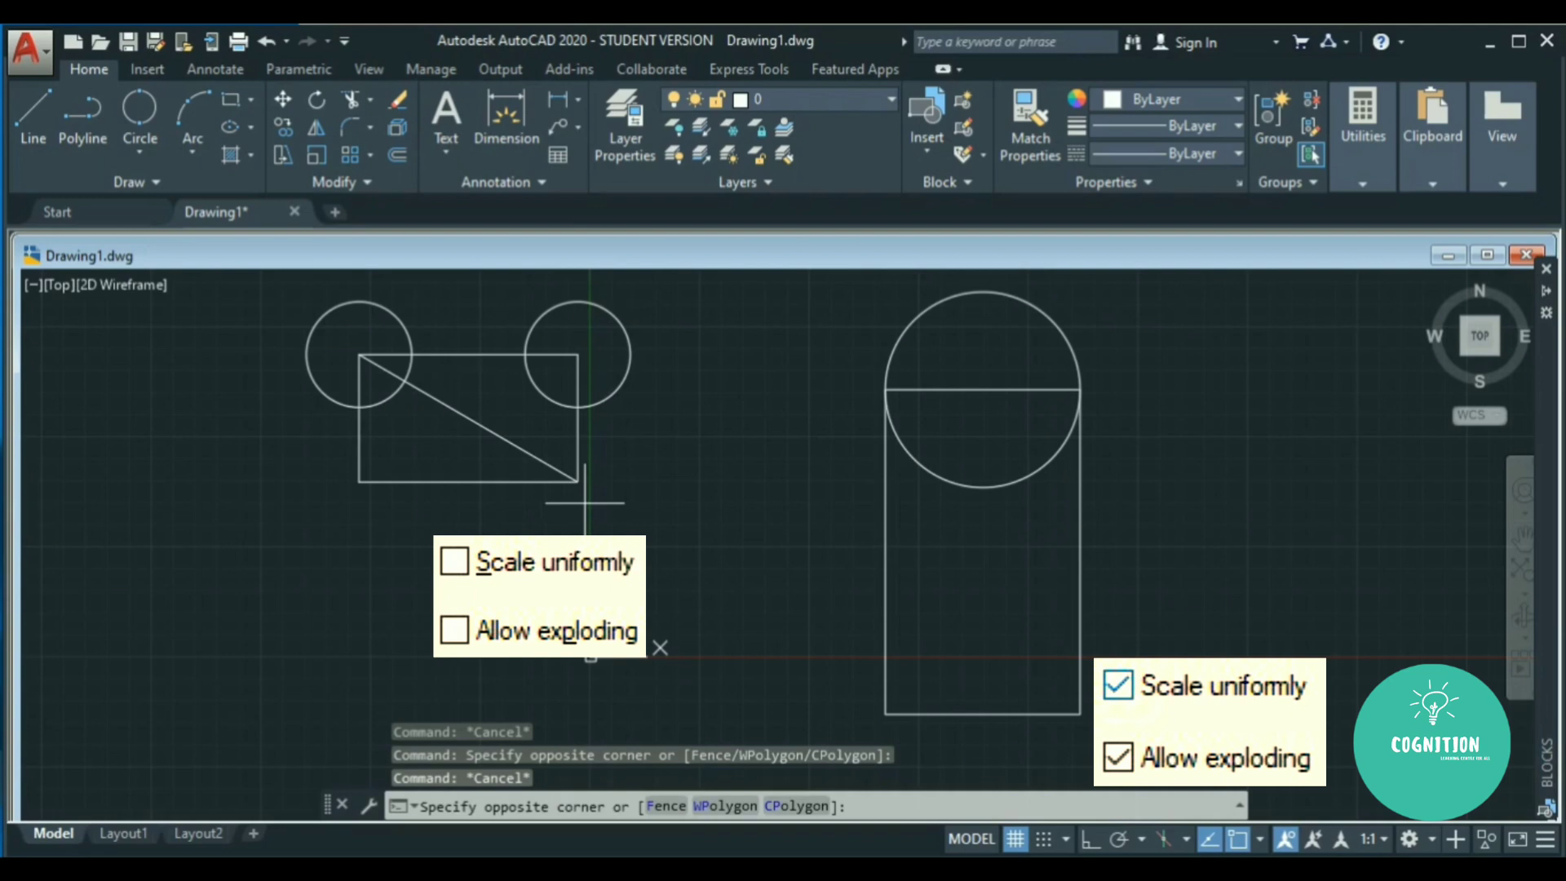
pyautogui.click(478, 366)
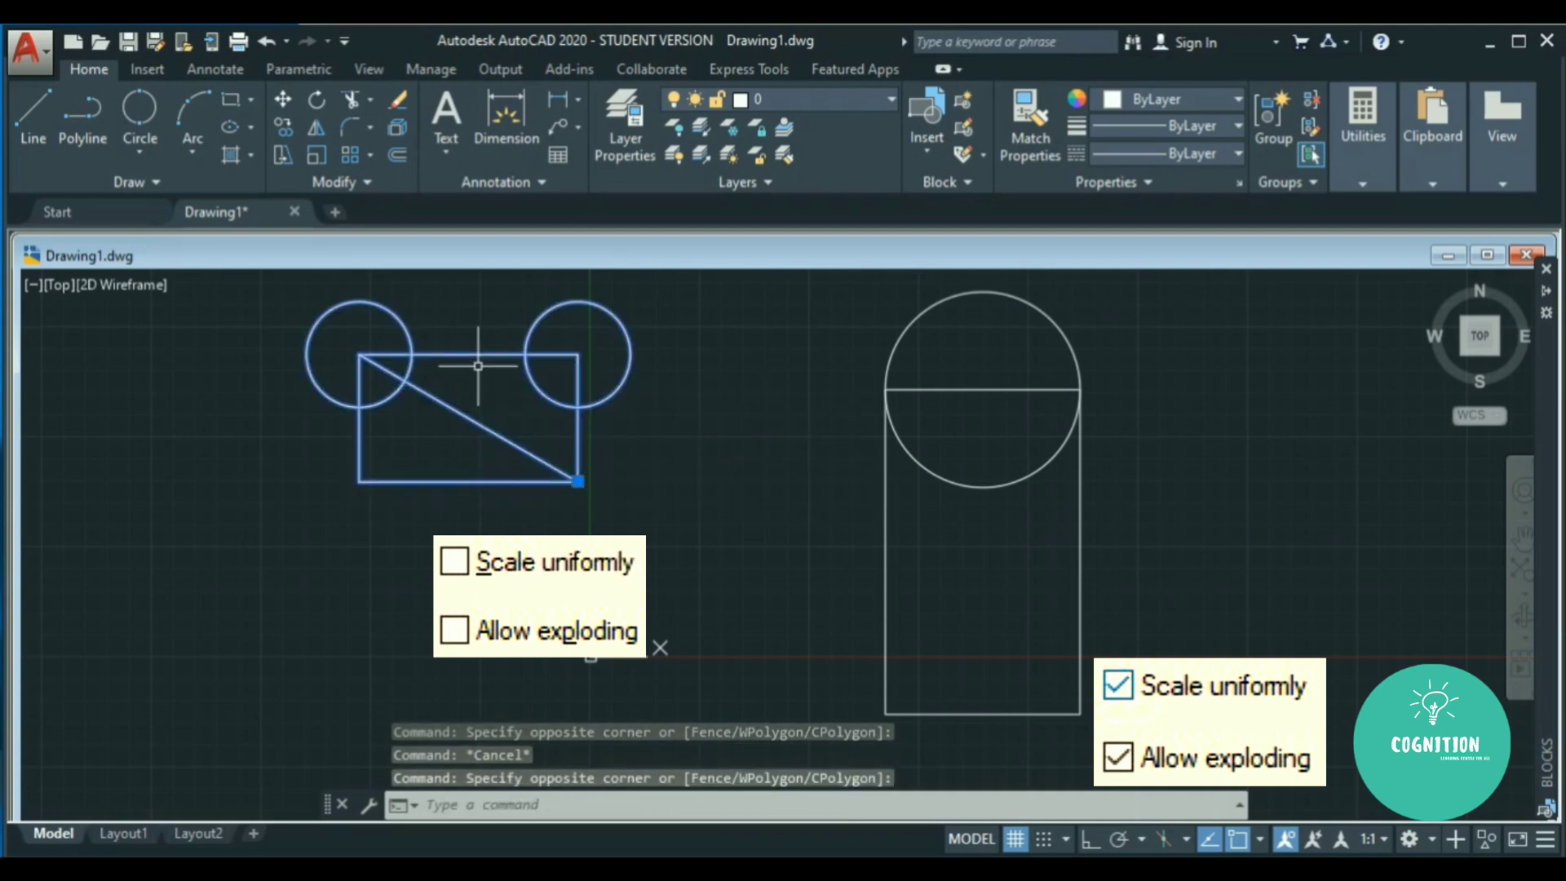
pyautogui.write('X')
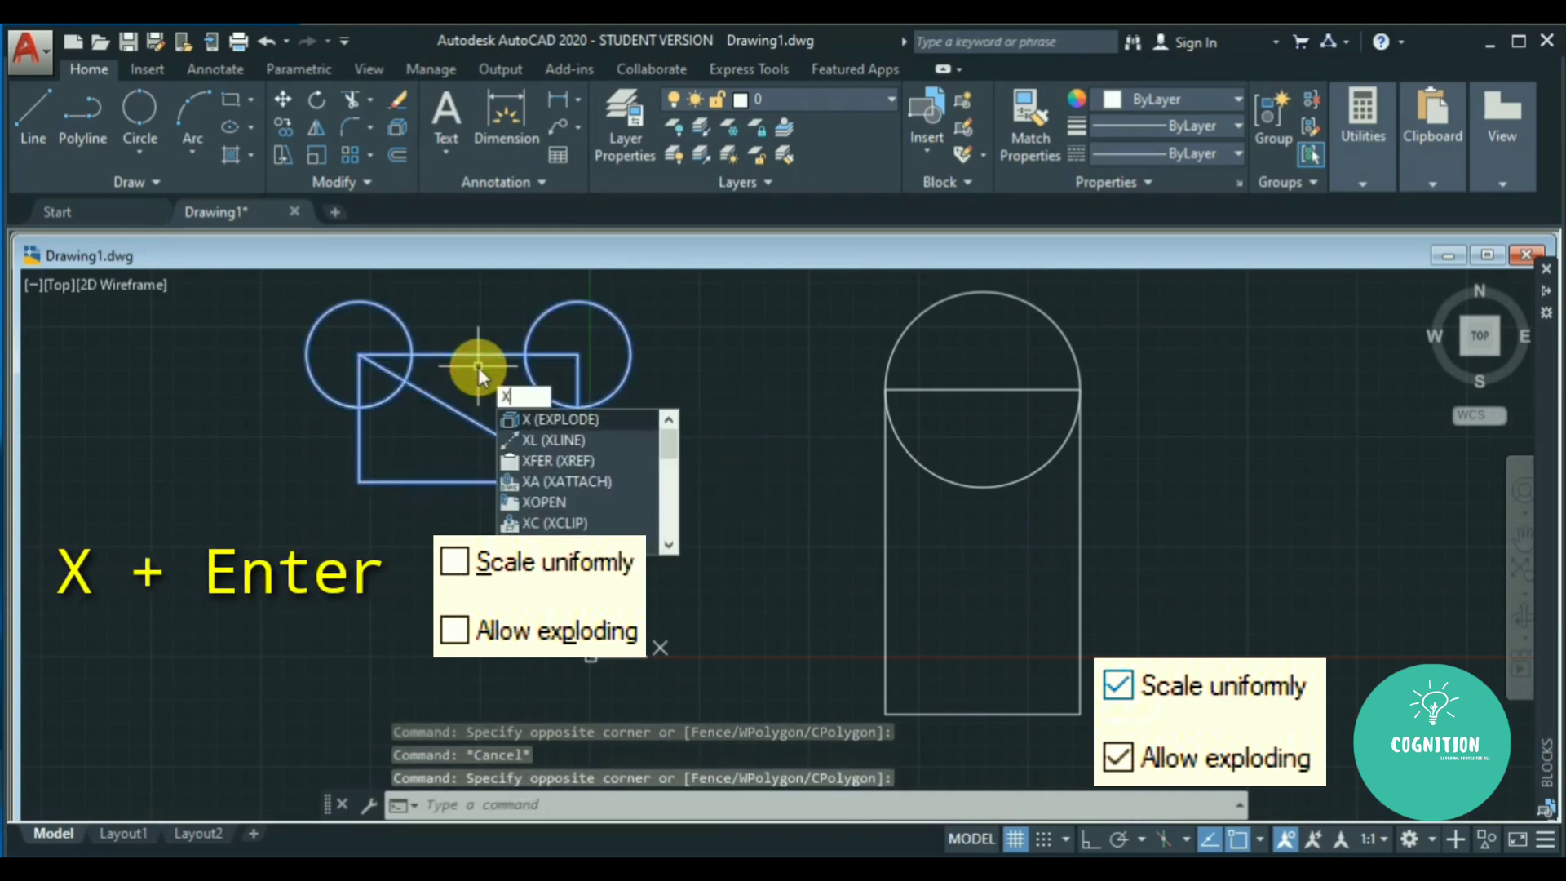
pyautogui.press('Return')
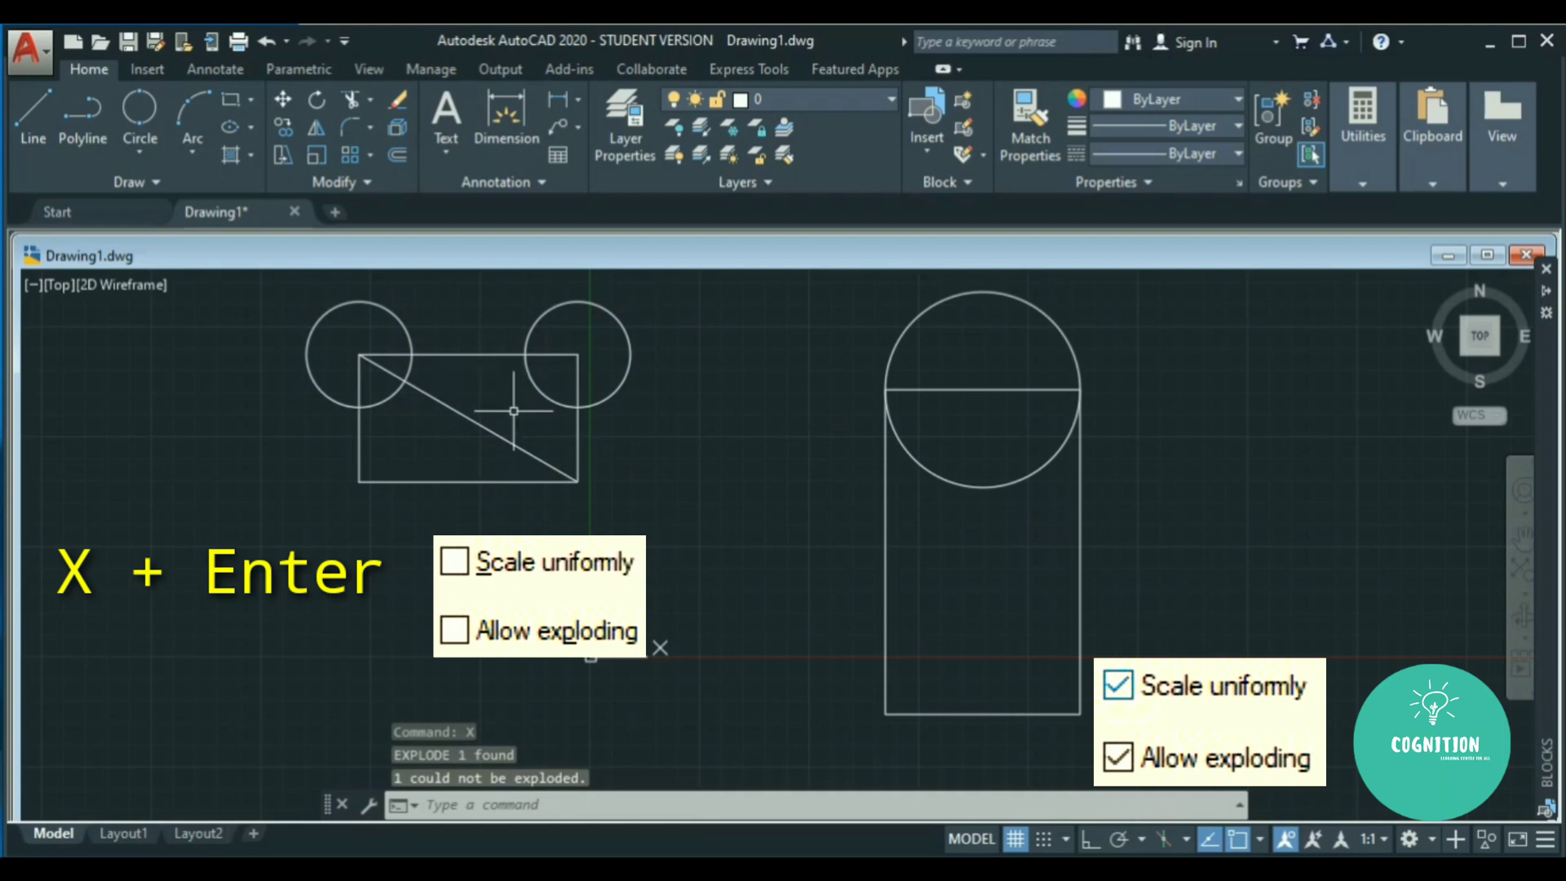
# Reselect block B to check whether it is a single object, and try exploding it again.
pyautogui.click(559, 555)
pyautogui.click(477, 424)
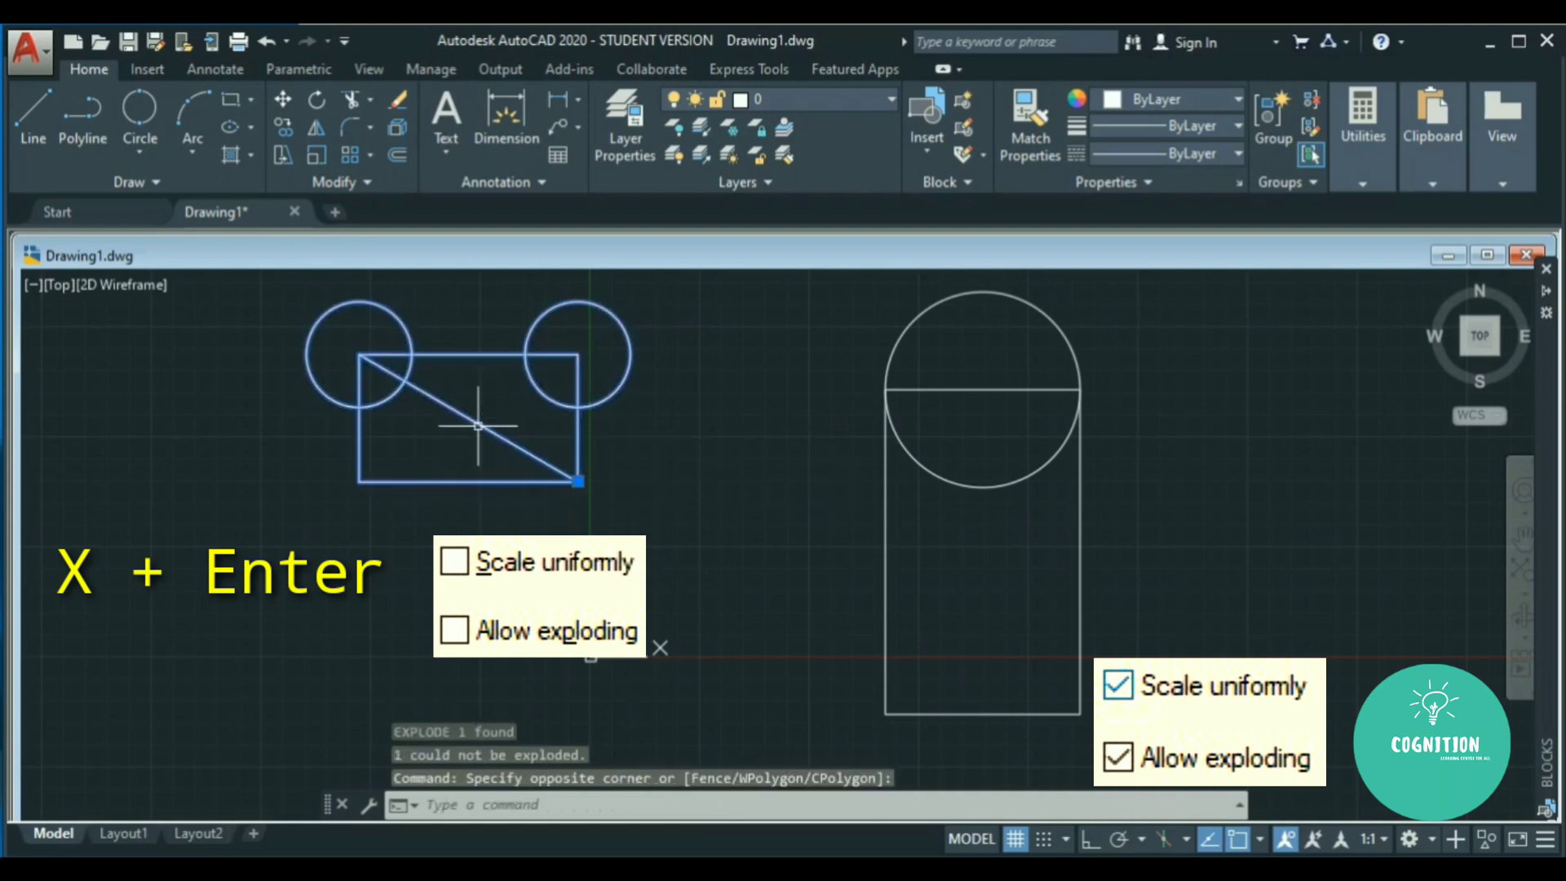
pyautogui.click(534, 534)
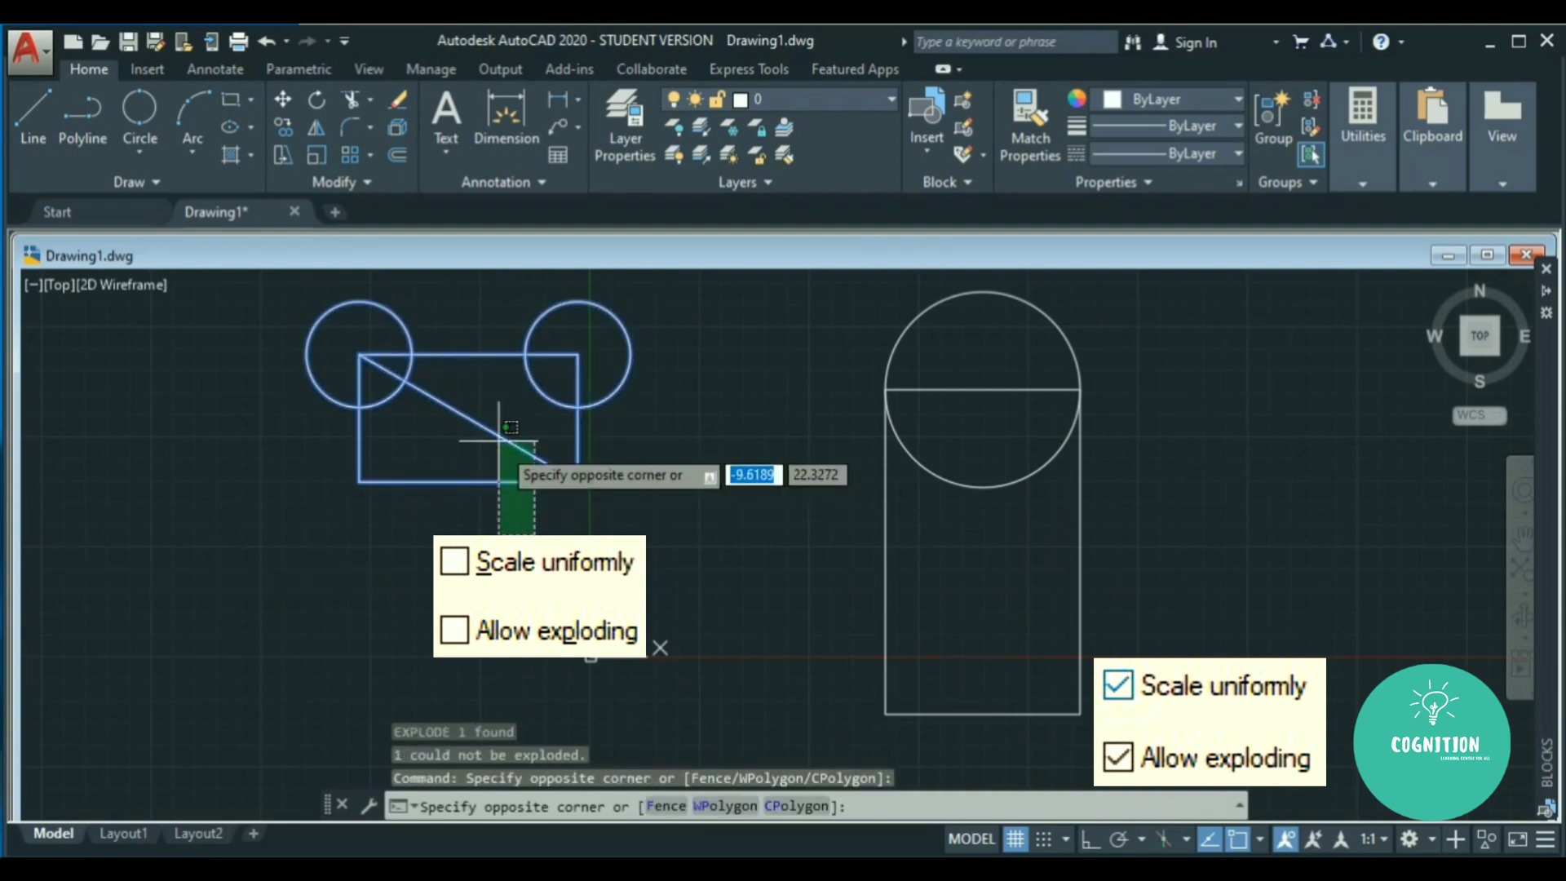
pyautogui.click(481, 428)
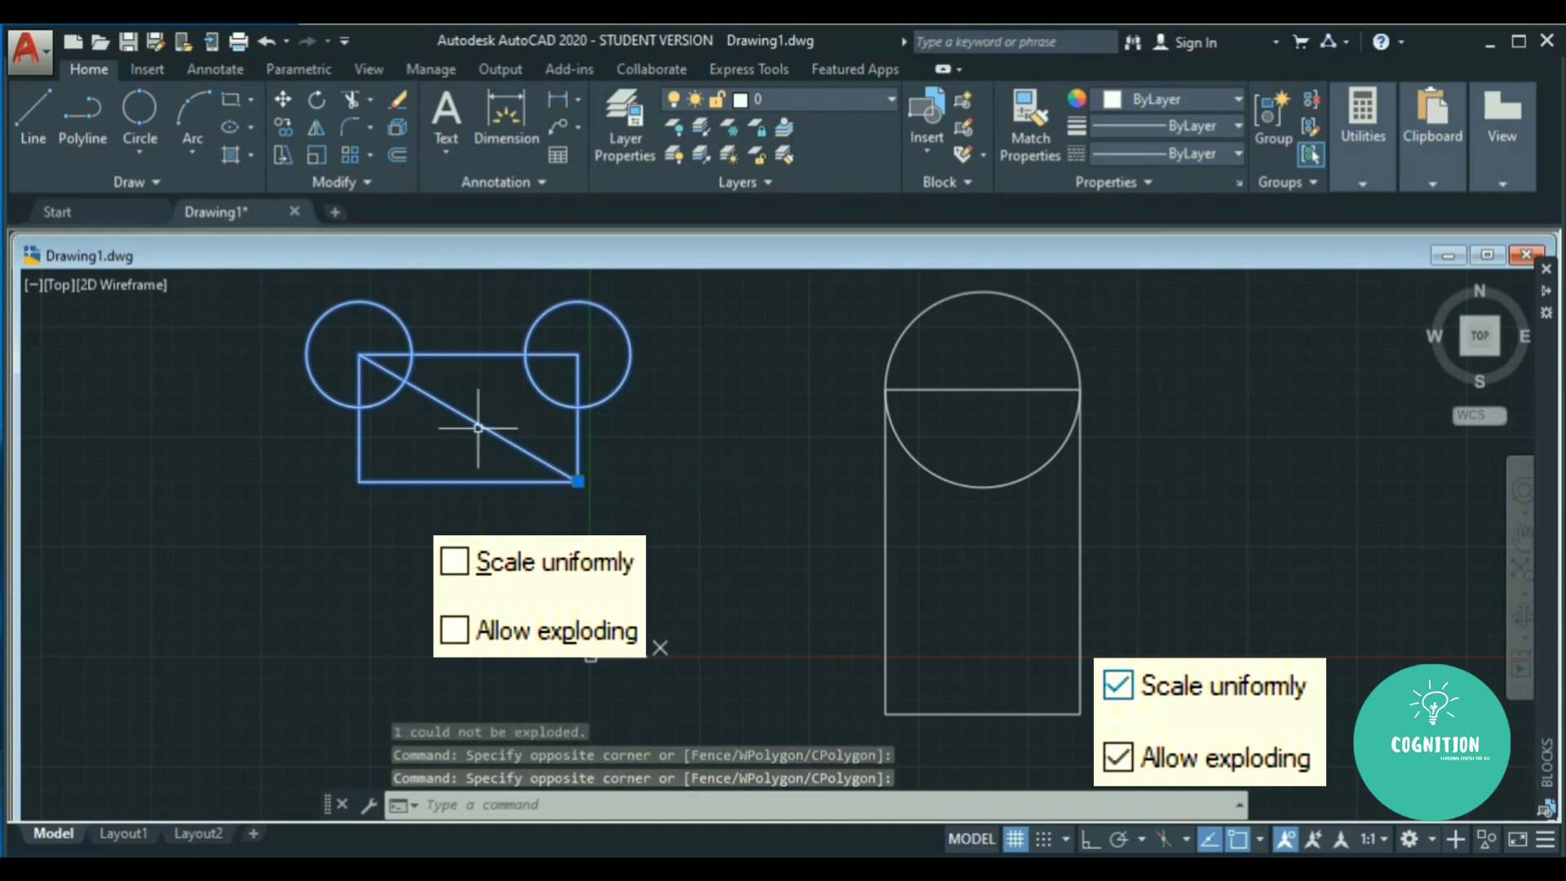
pyautogui.write('X')
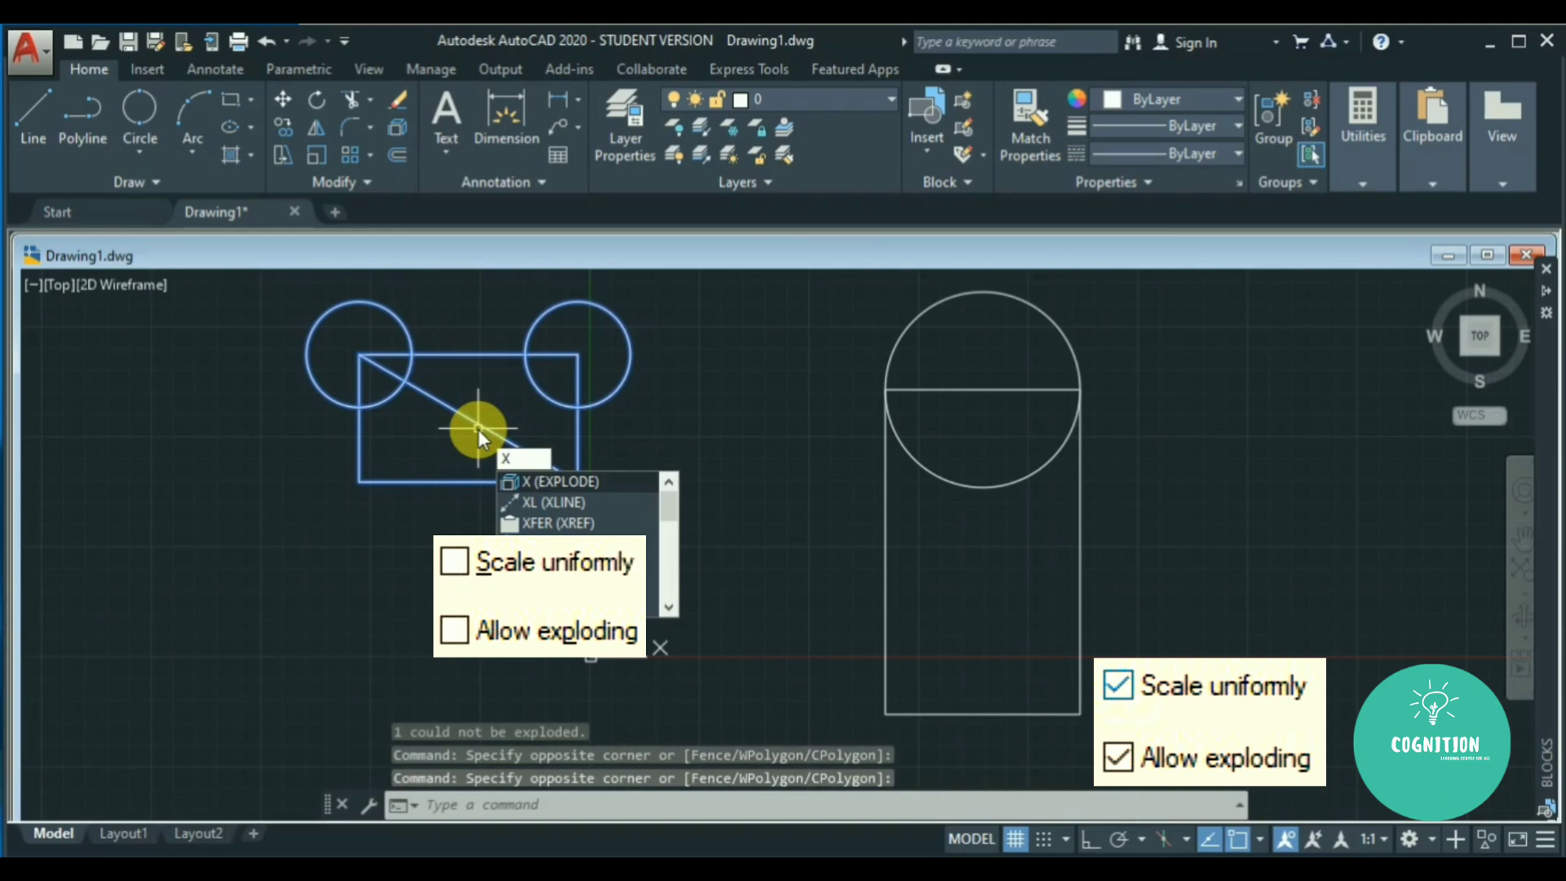
pyautogui.press('Return')
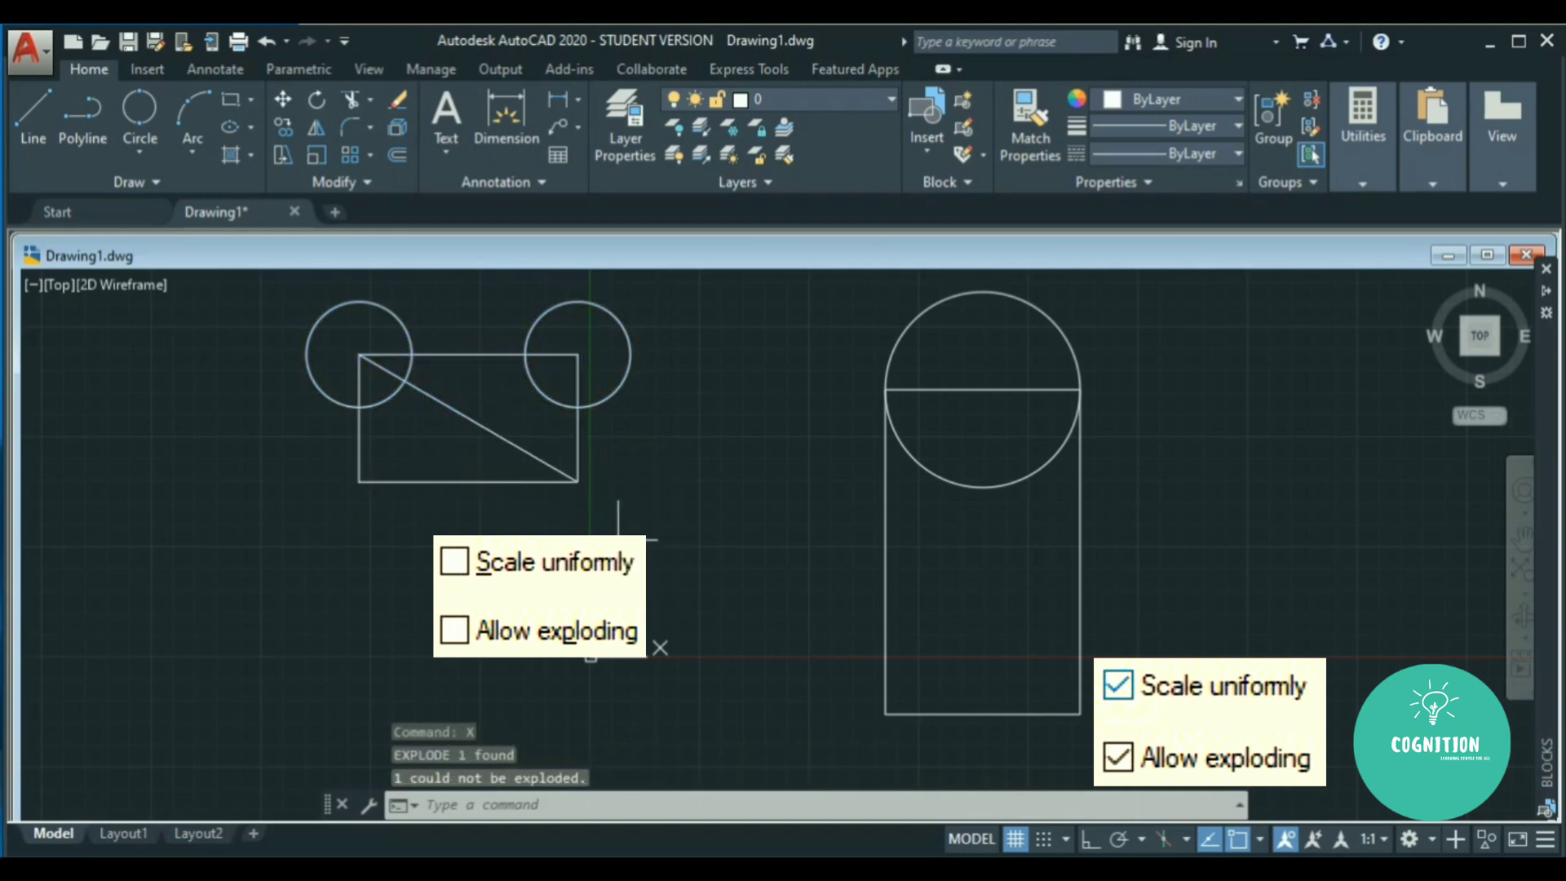
# Explode block D, the circle-and-rectangle block defined with Allow exploding.
pyautogui.click(618, 562)
pyautogui.press('Escape')
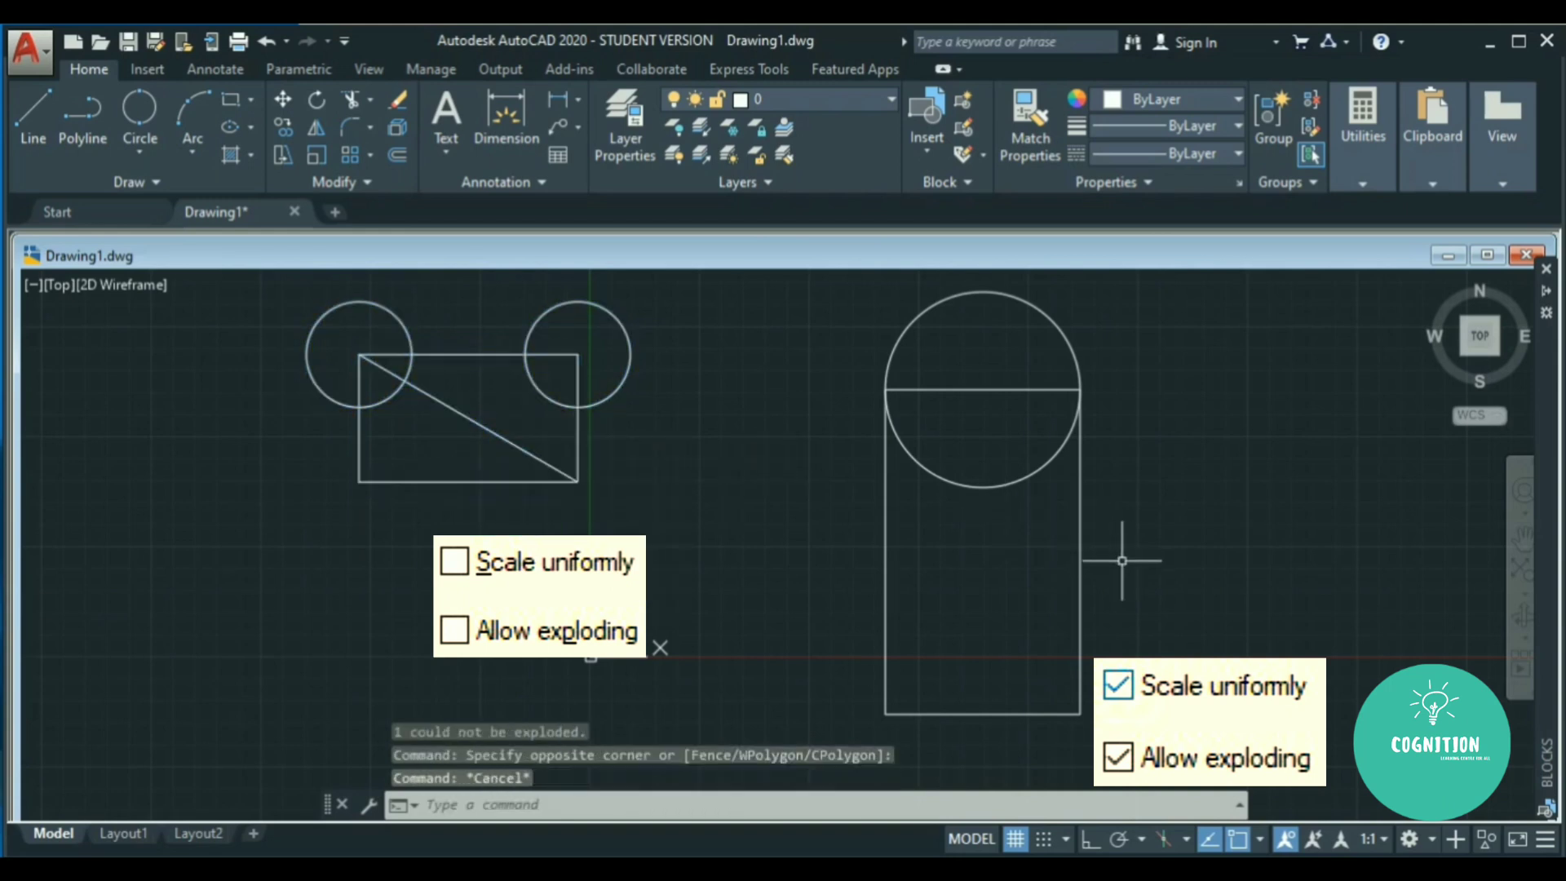
pyautogui.click(1123, 559)
pyautogui.click(1038, 513)
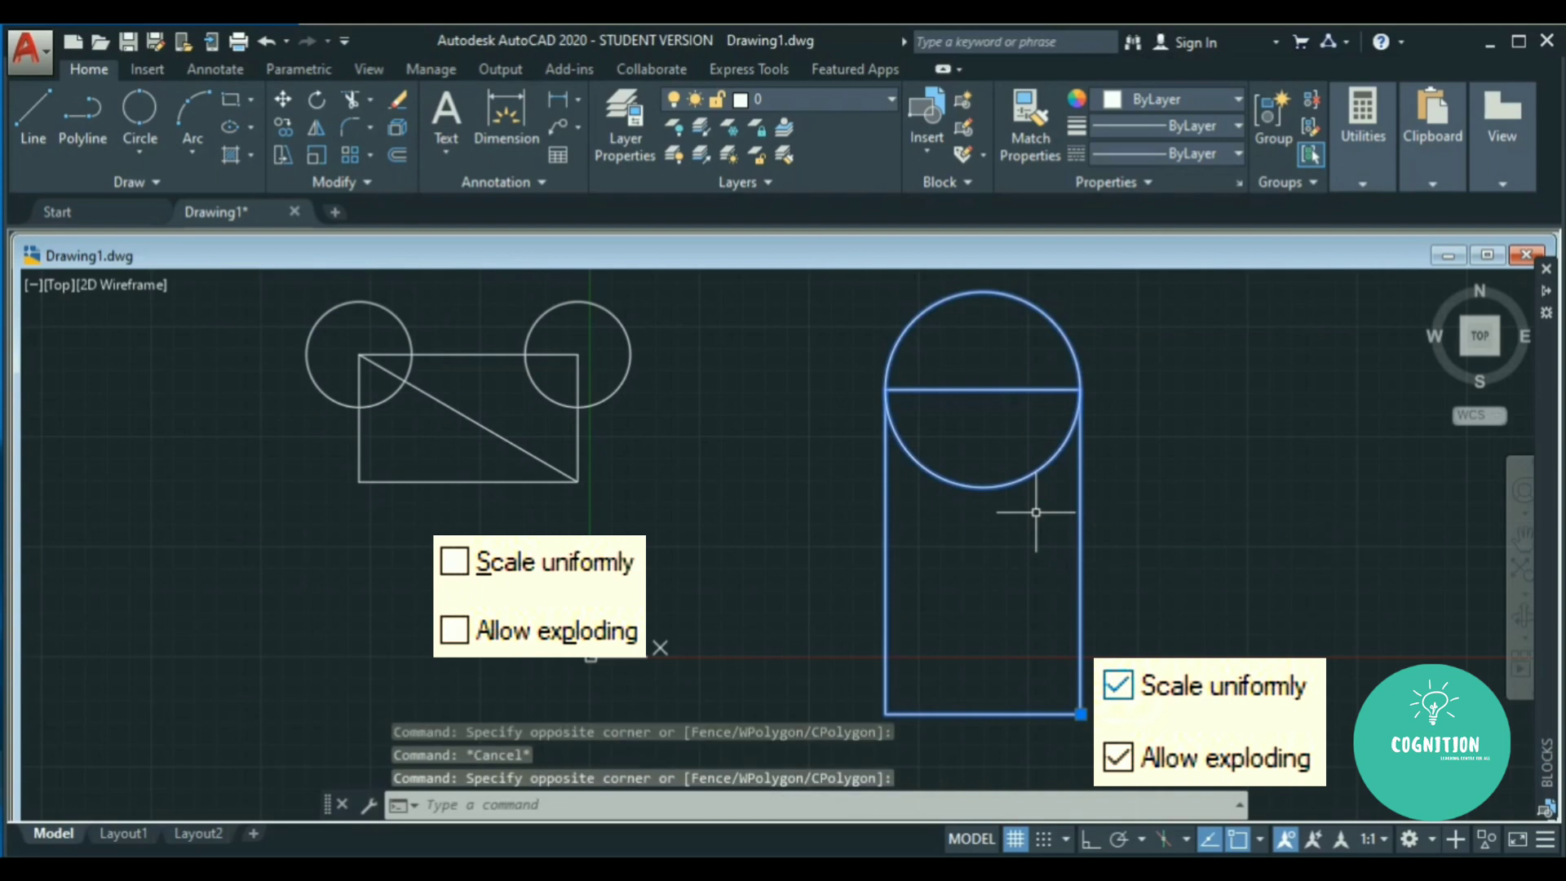
pyautogui.write('x')
pyautogui.press('Return')
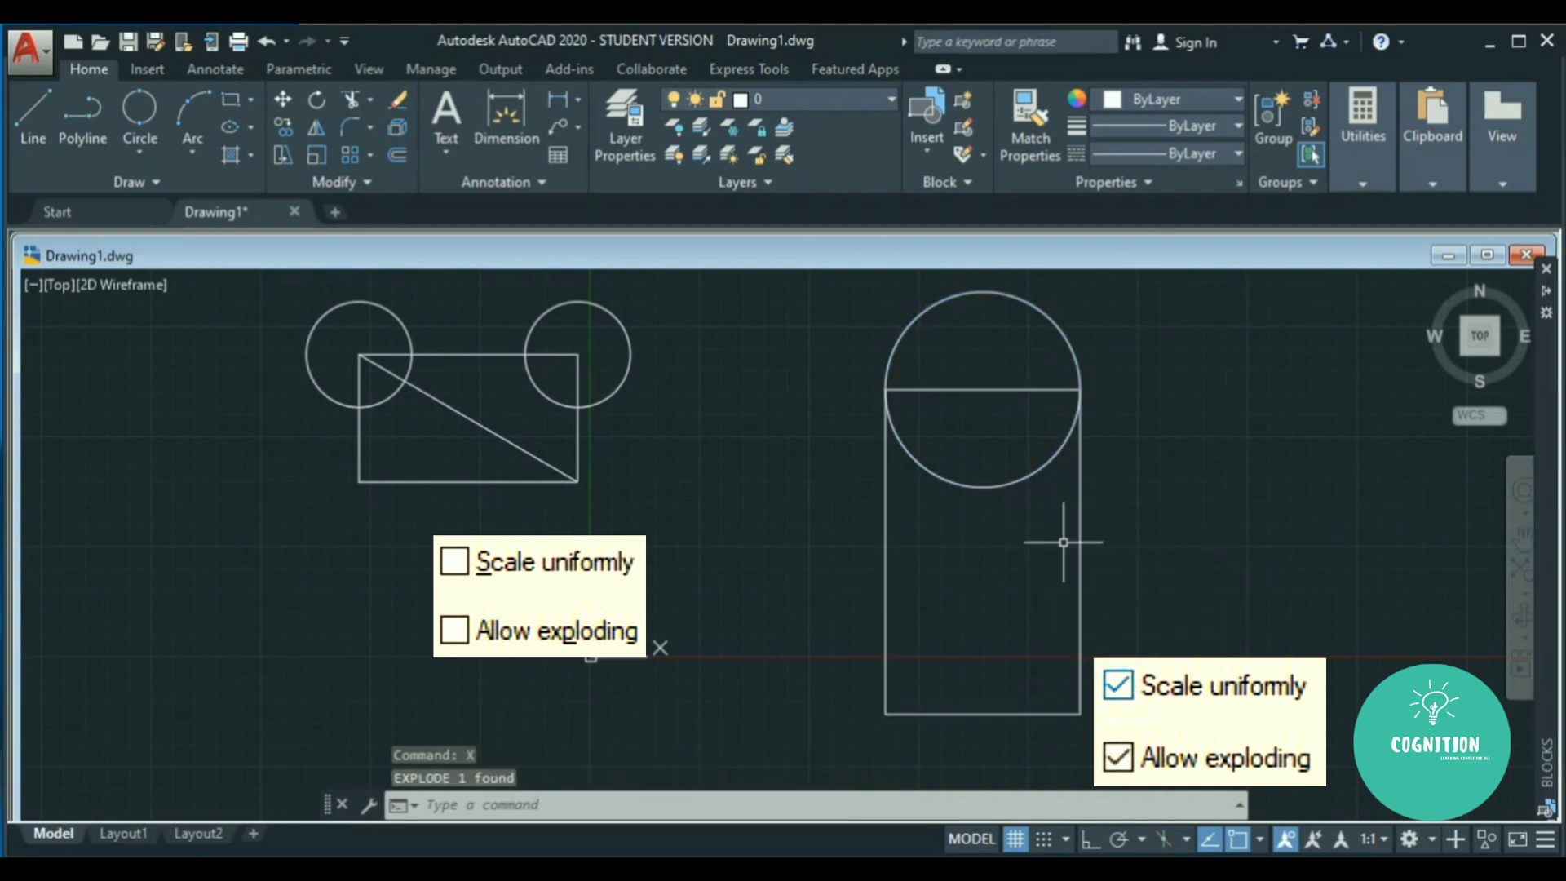
# Select the exploded block D's rectangle and circle one after the other to check that they are separate objects, and clear the selection.
pyautogui.click(1111, 550)
pyautogui.click(1044, 510)
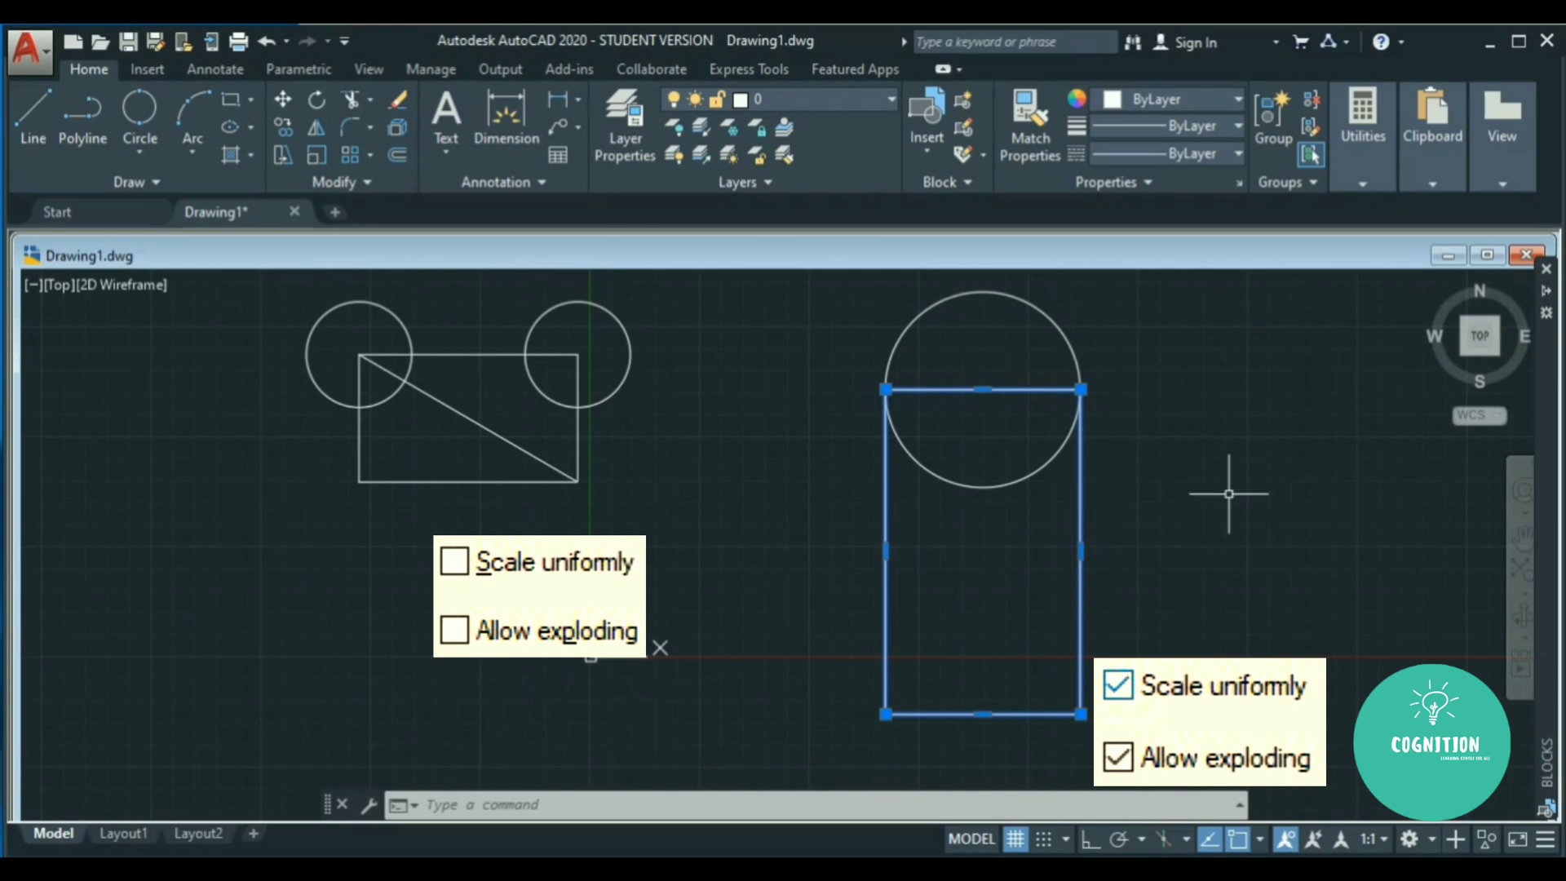
pyautogui.click(1165, 511)
pyautogui.press('Escape')
pyautogui.click(1104, 481)
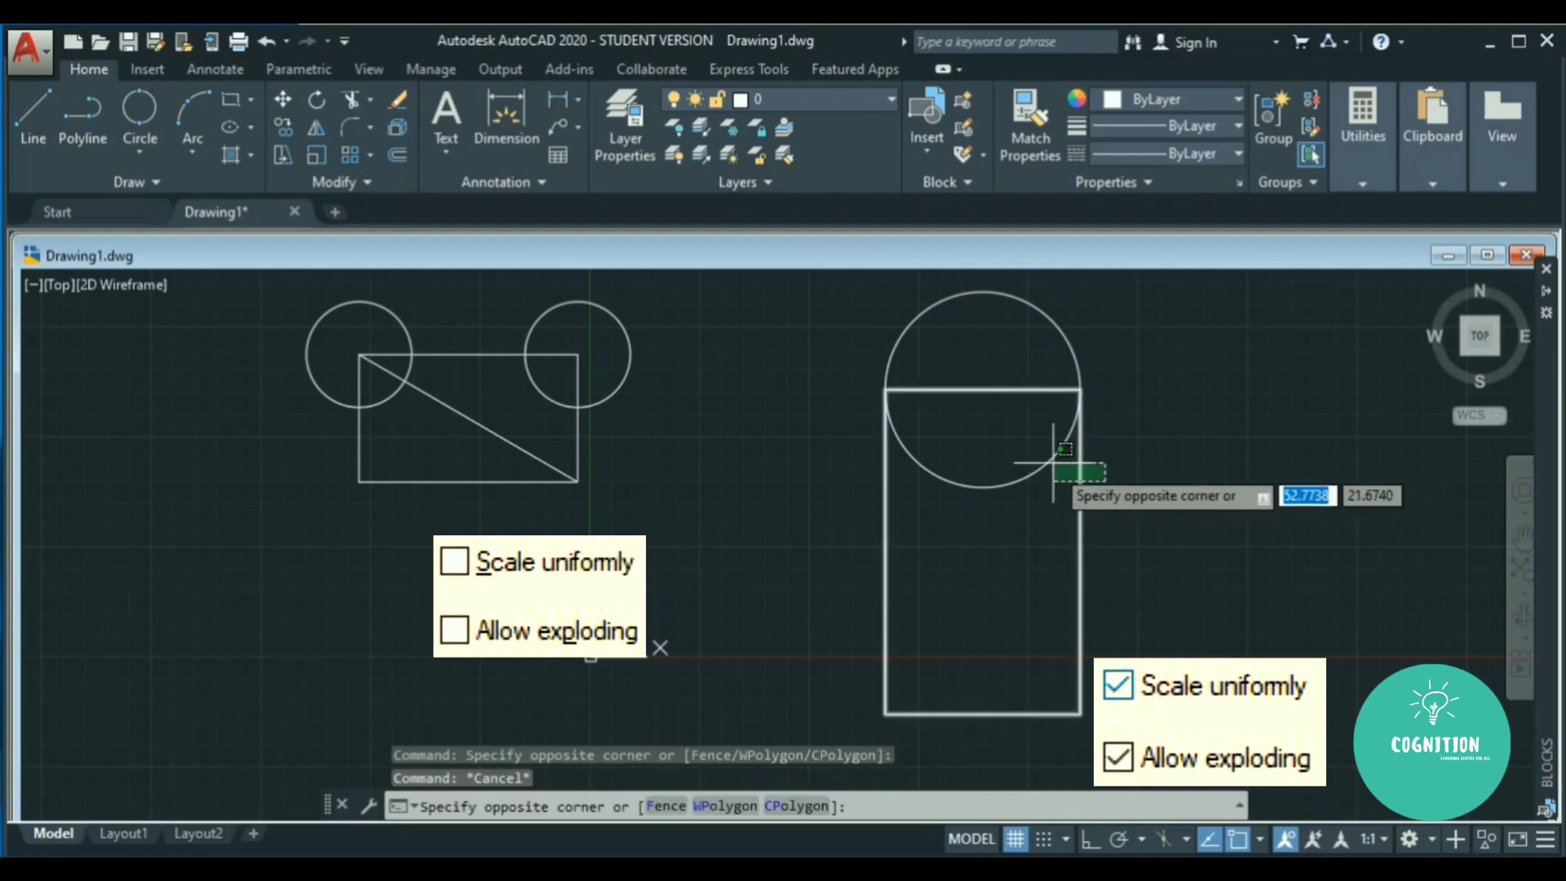
pyautogui.click(1062, 449)
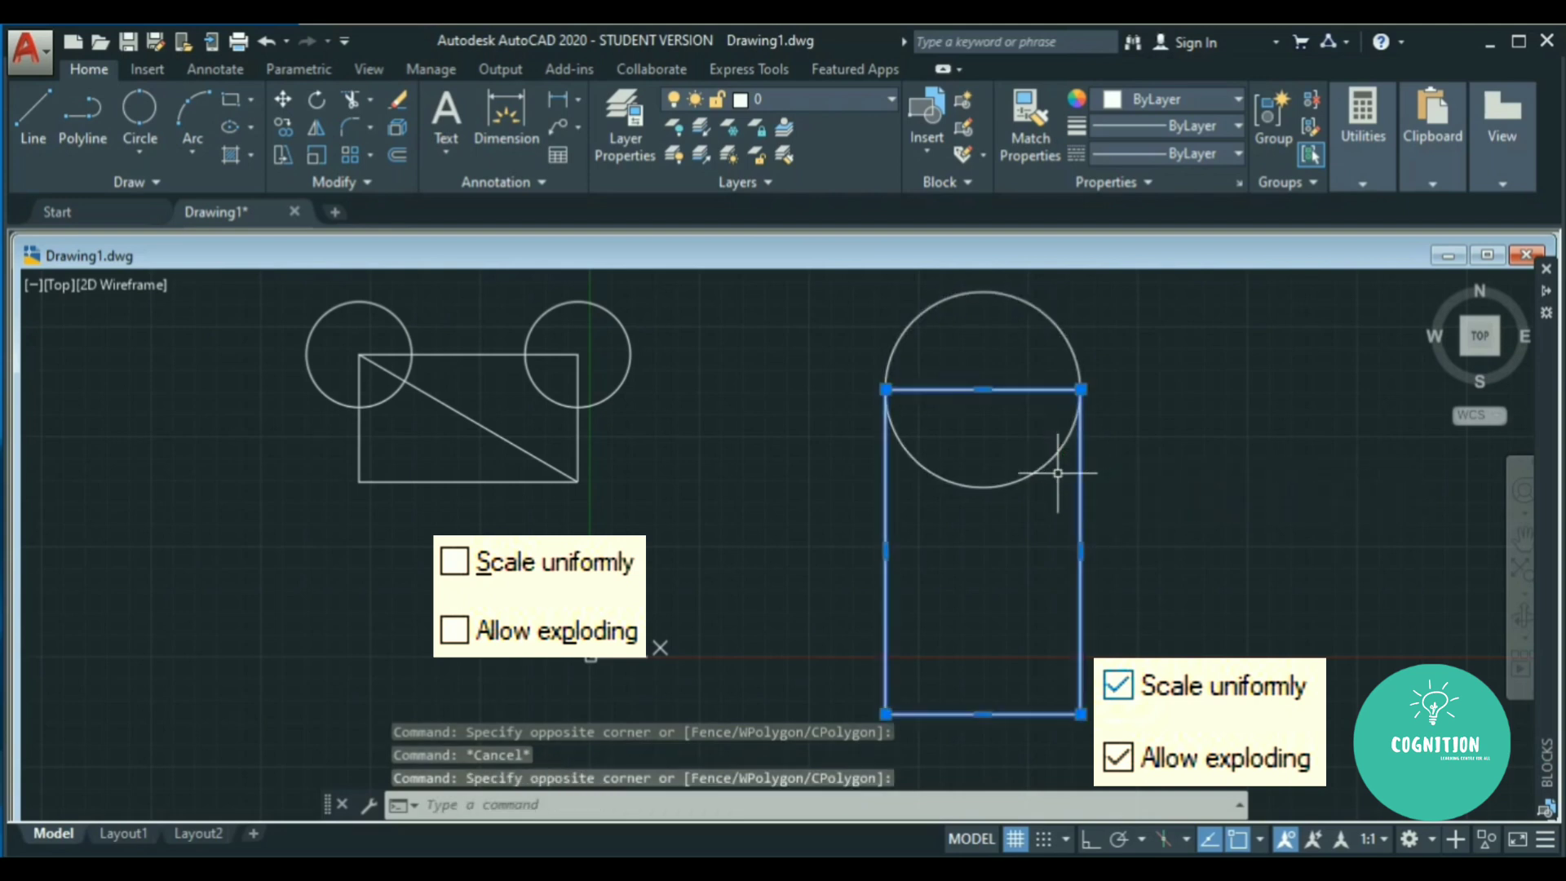
pyautogui.click(1048, 454)
pyautogui.click(1017, 435)
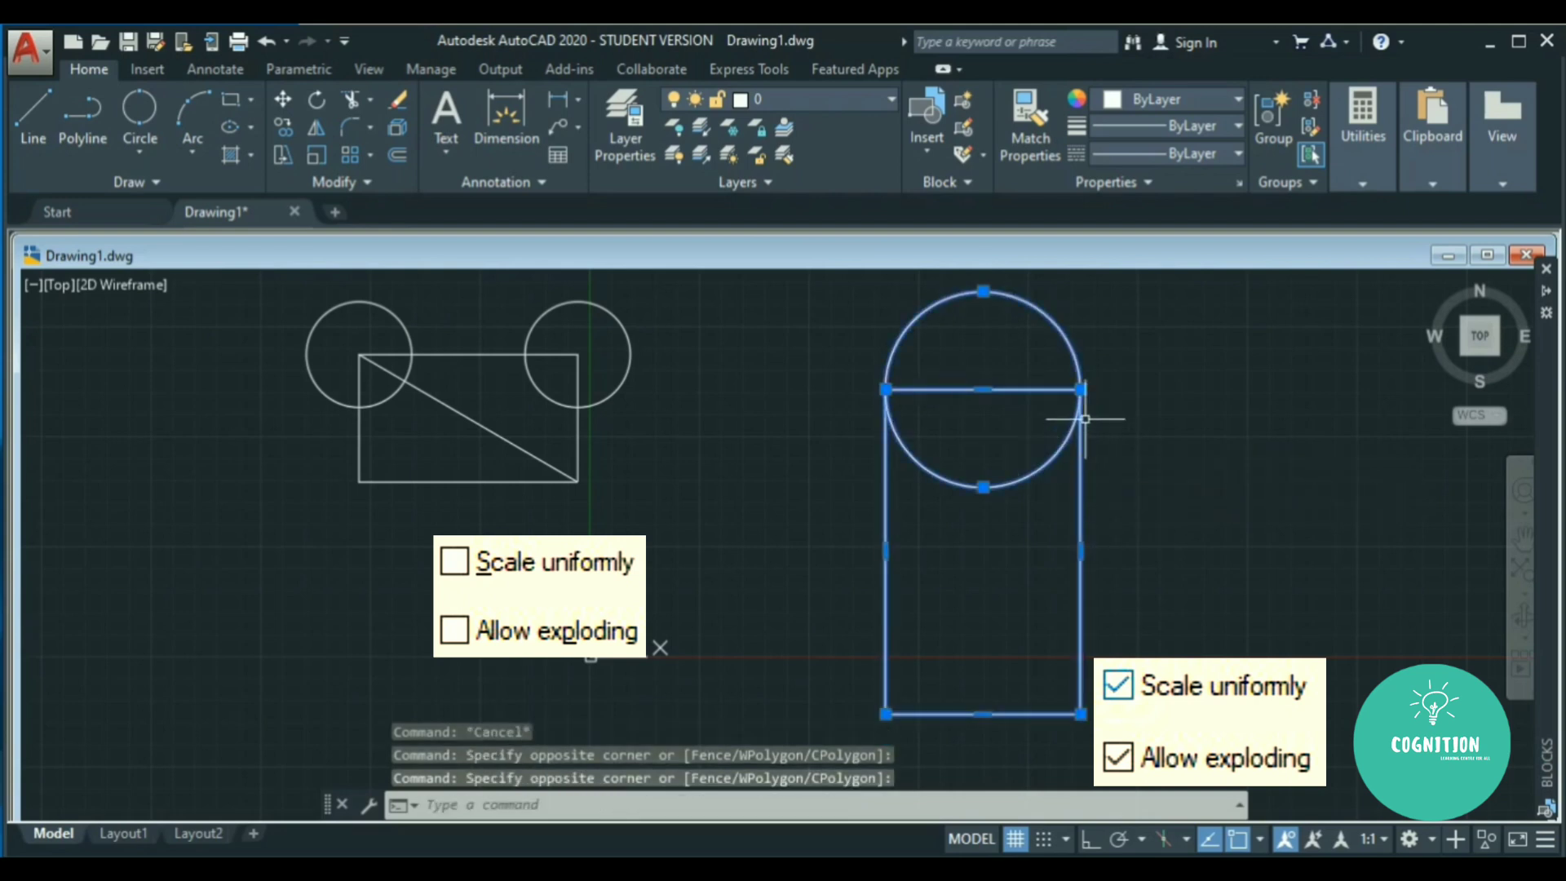
pyautogui.moveTo(1076, 412)
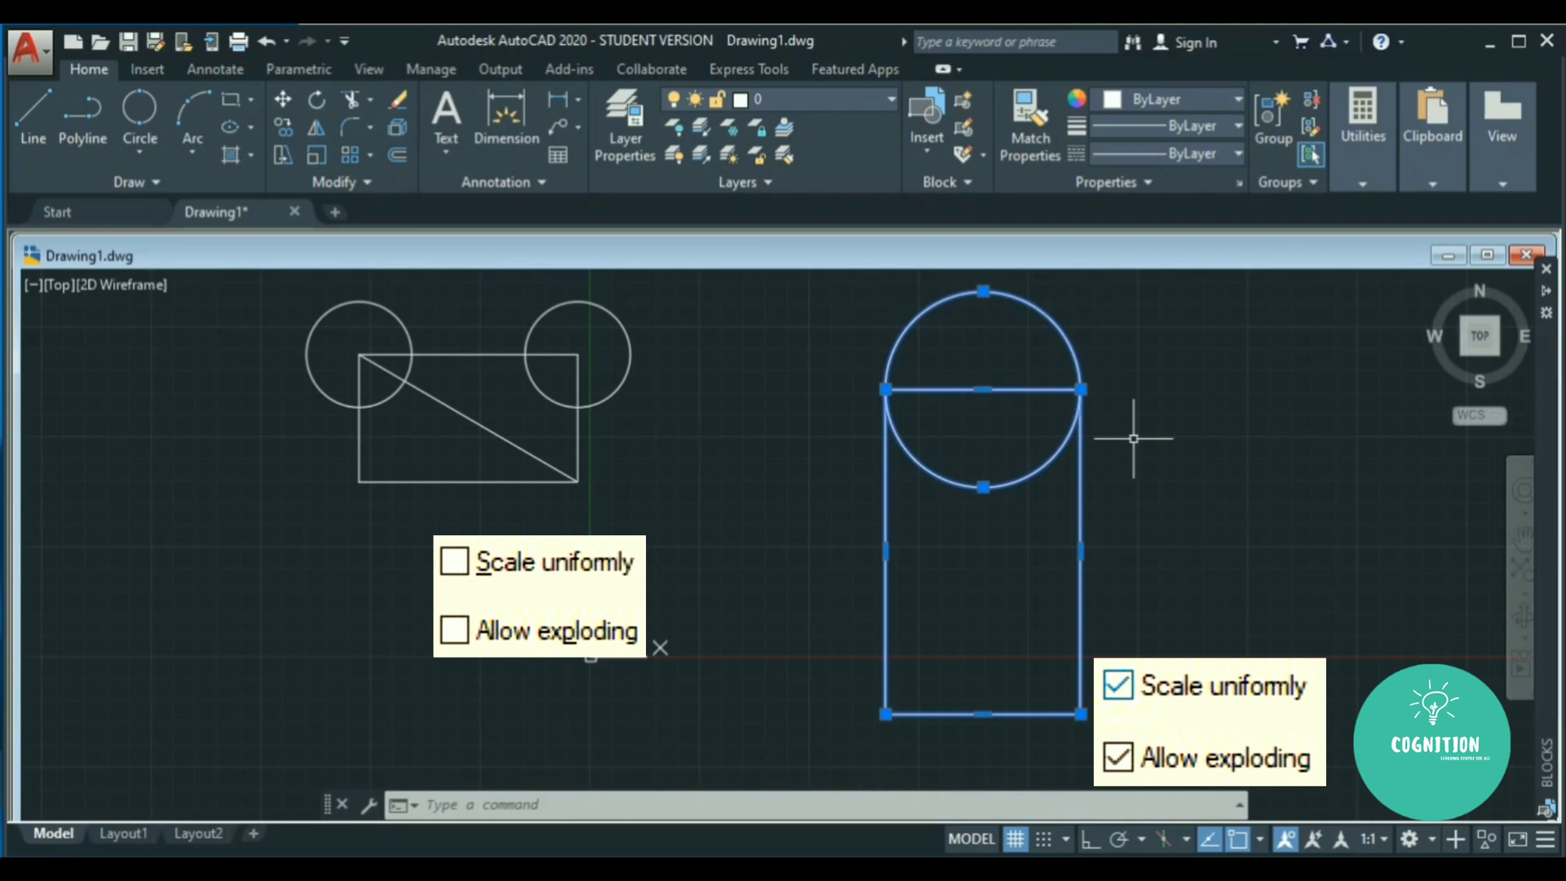
pyautogui.press('Escape')
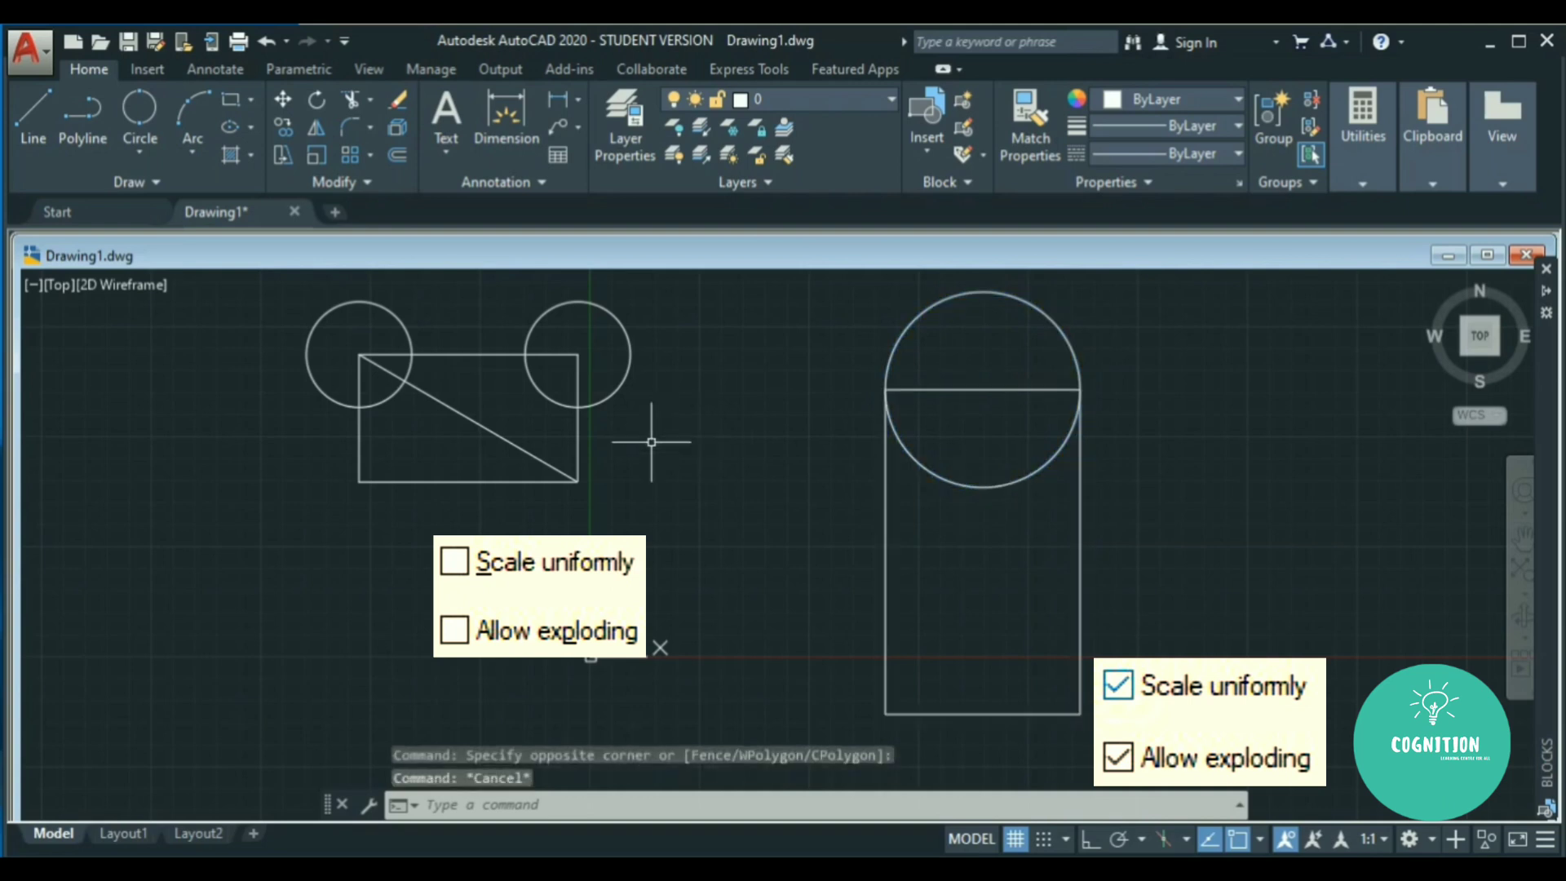
# Select block B, defined without Allow exploding, to compare it with the exploded block D.
pyautogui.click(601, 499)
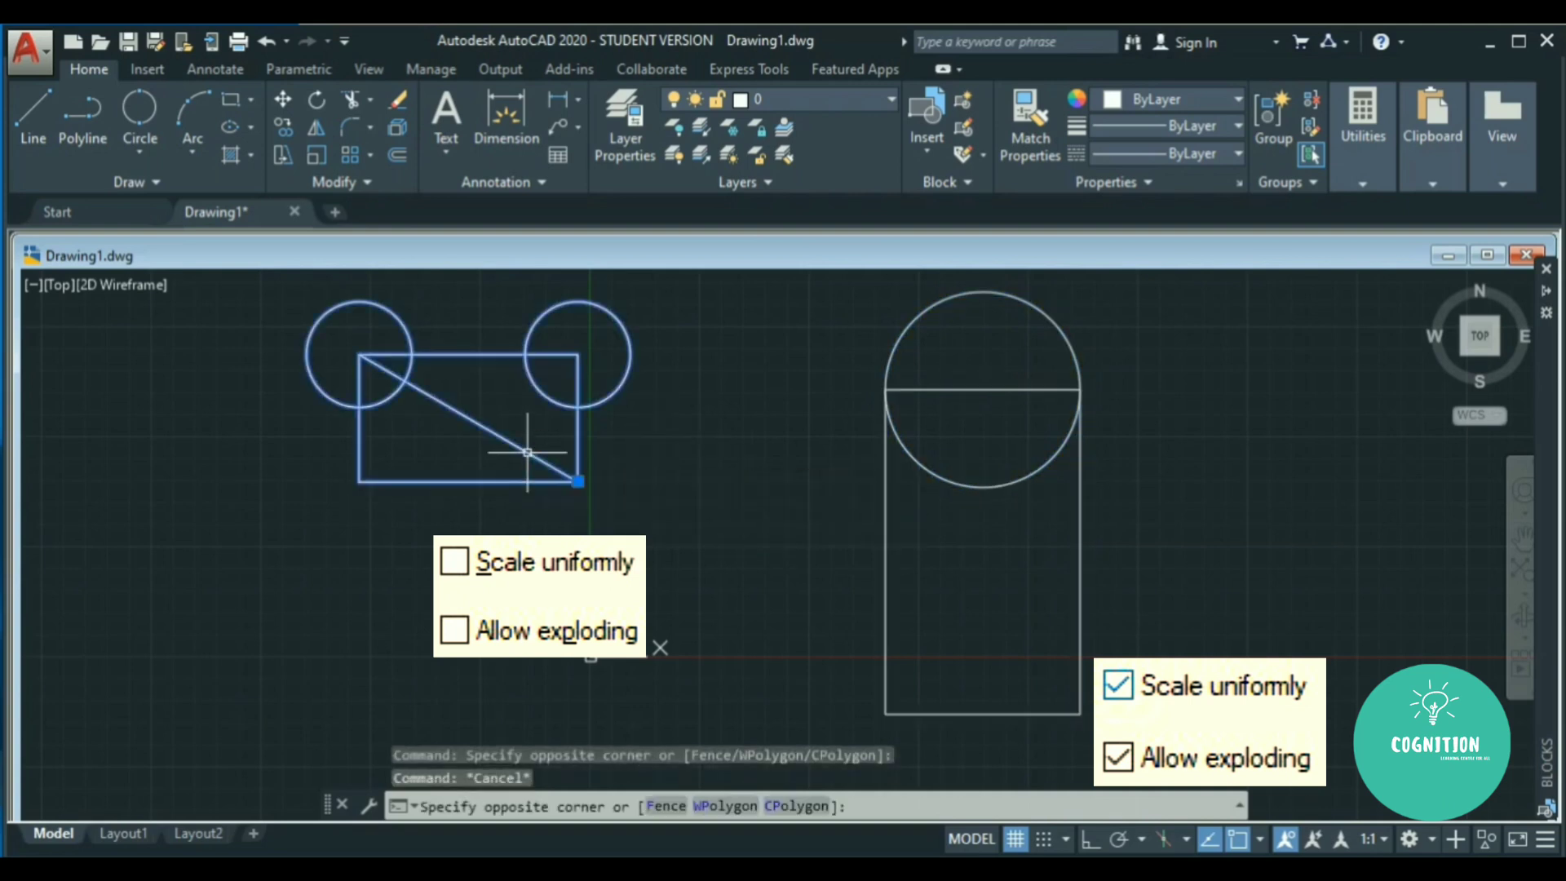
pyautogui.click(528, 452)
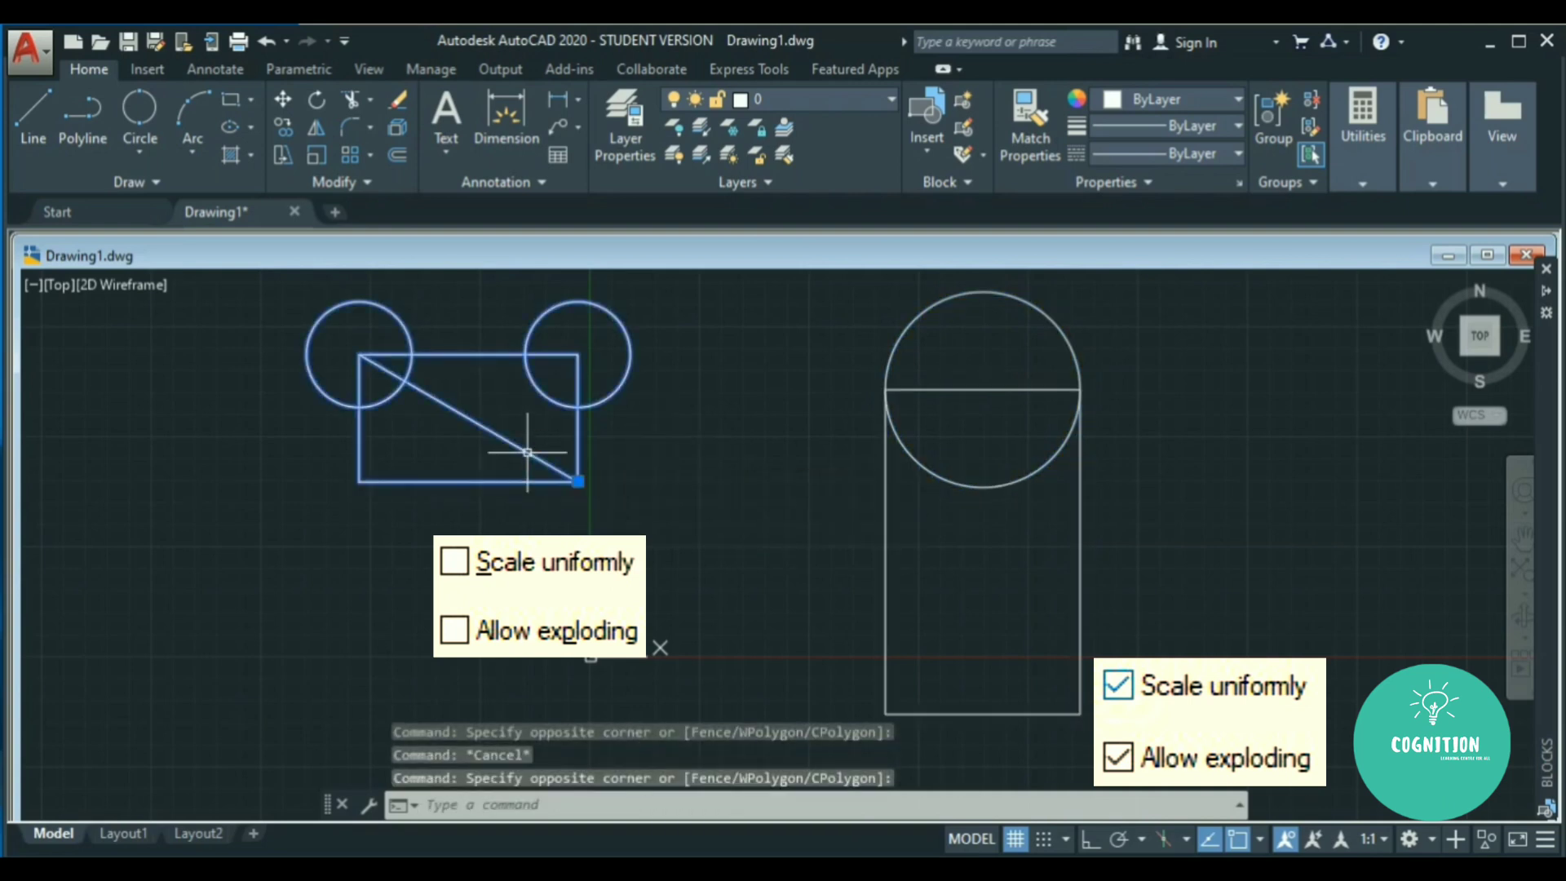